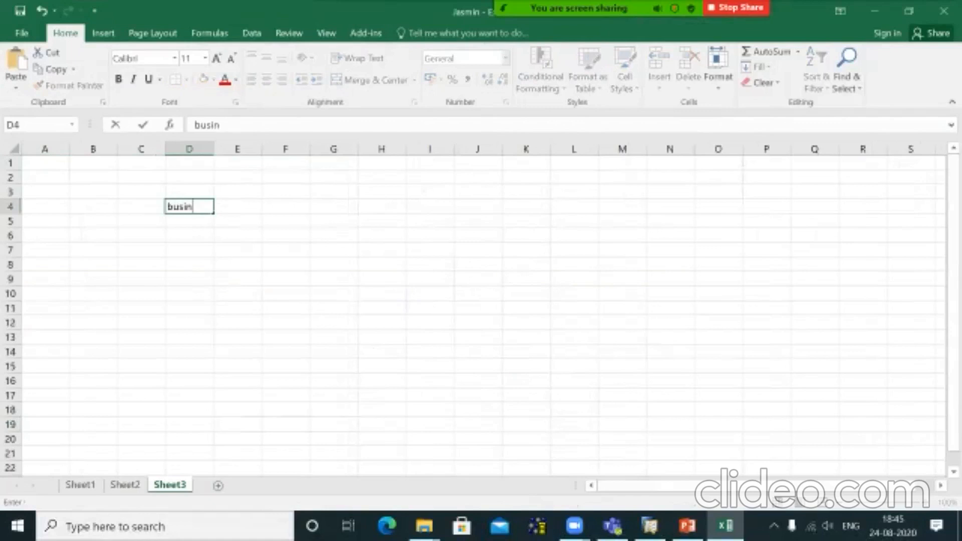
Complete the "business partner" label in D4 and fit column D's width to it.
text(partner)
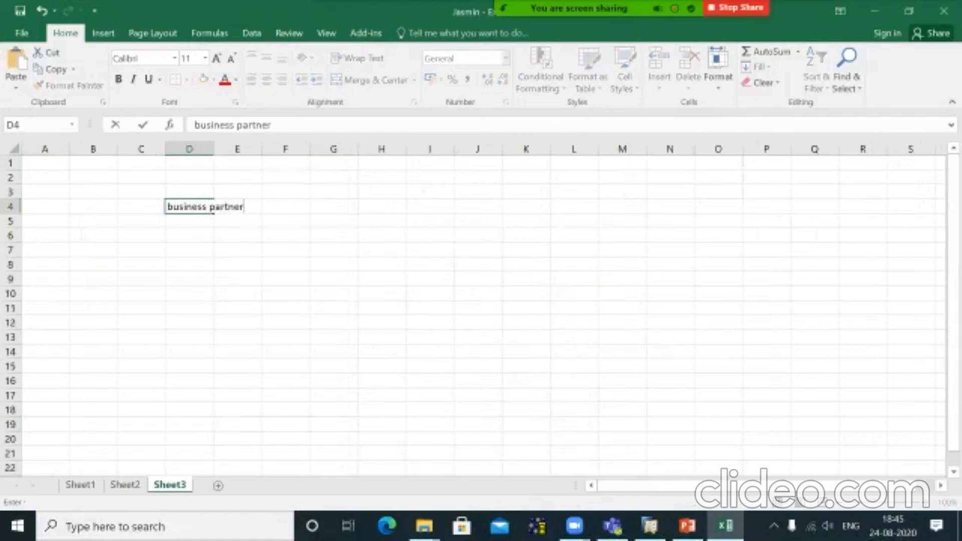
click(189, 264)
double_click(215, 149)
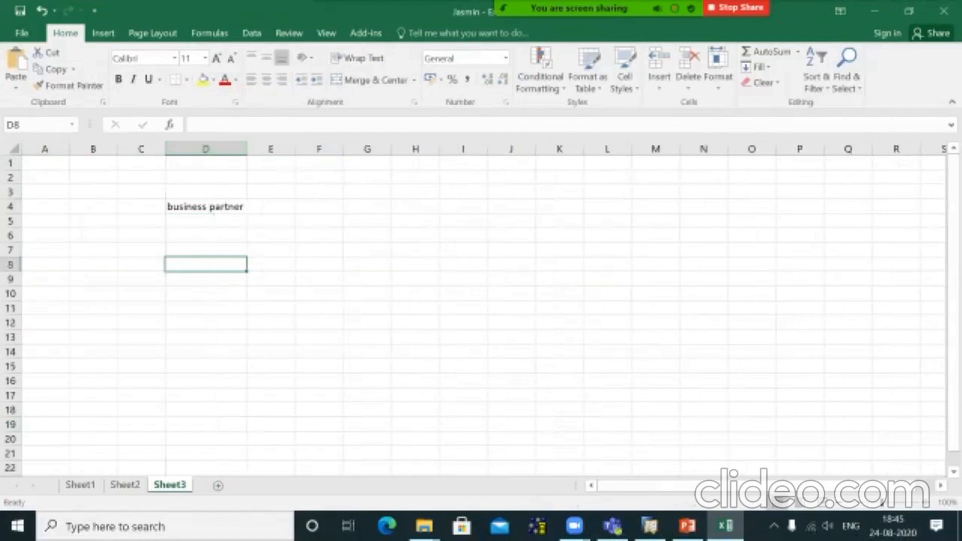
Enter "customer" in E4 and "vendor" in E5 beside the business partner label.
click(270, 207)
text(customer)
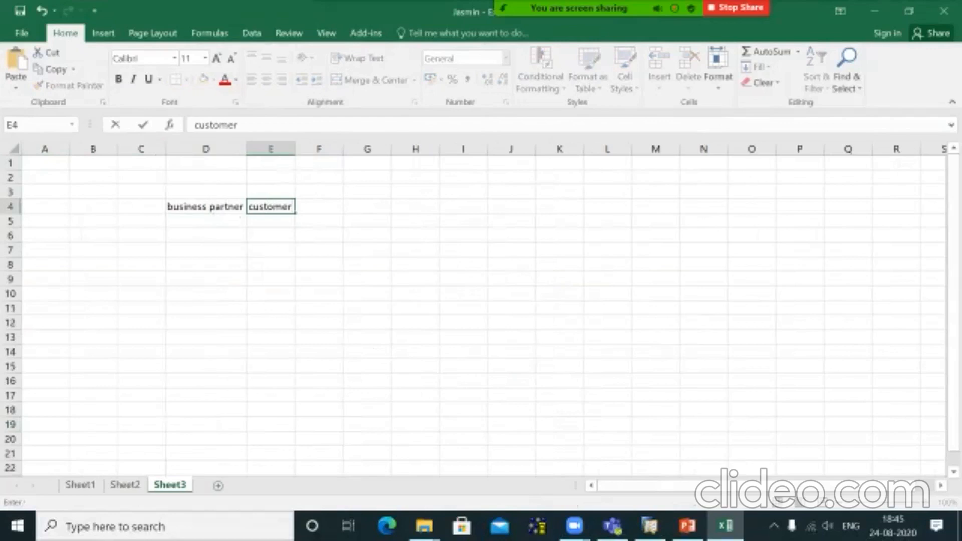
key(Return)
text(vendor)
key(BackSpace)
key(BackSpace)
key(BackSpace)
text(dor)
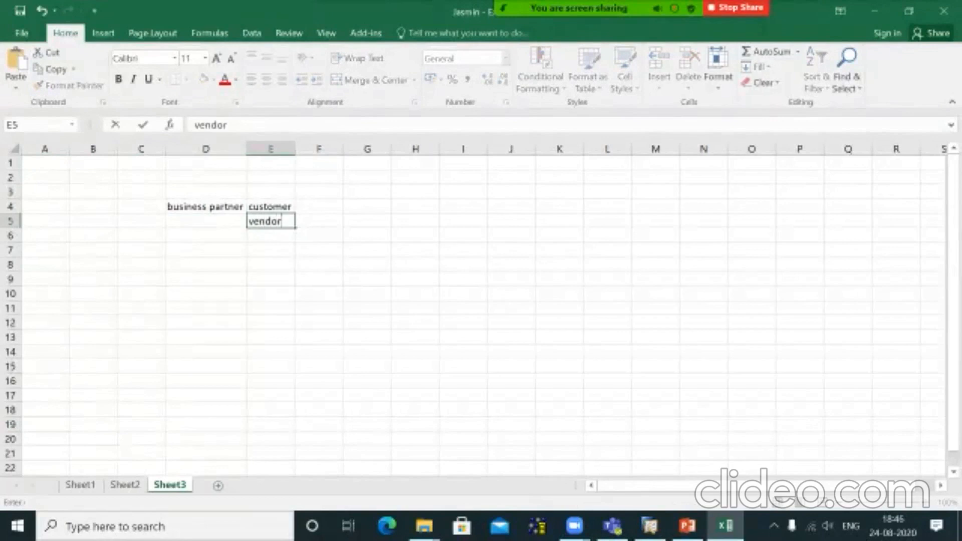
key(Return)
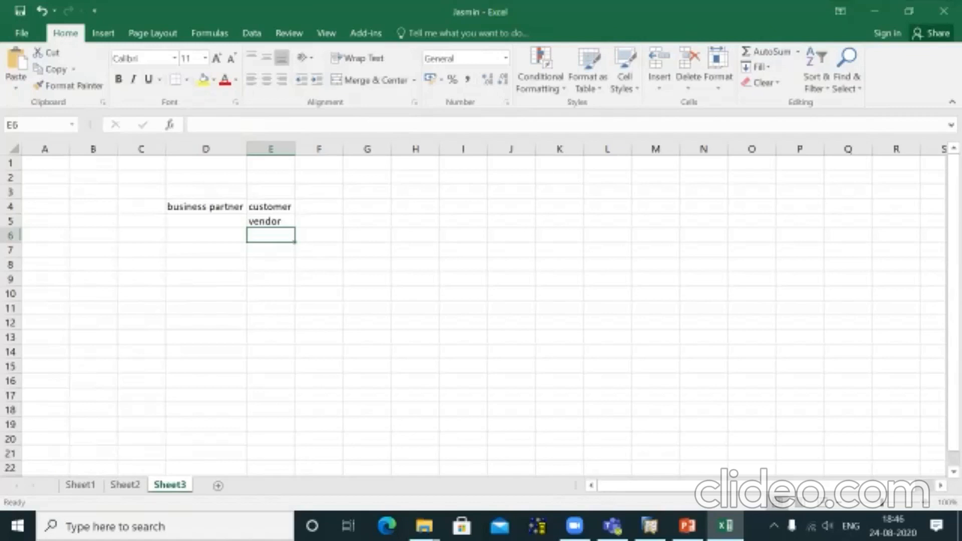
click(271, 206)
click(271, 221)
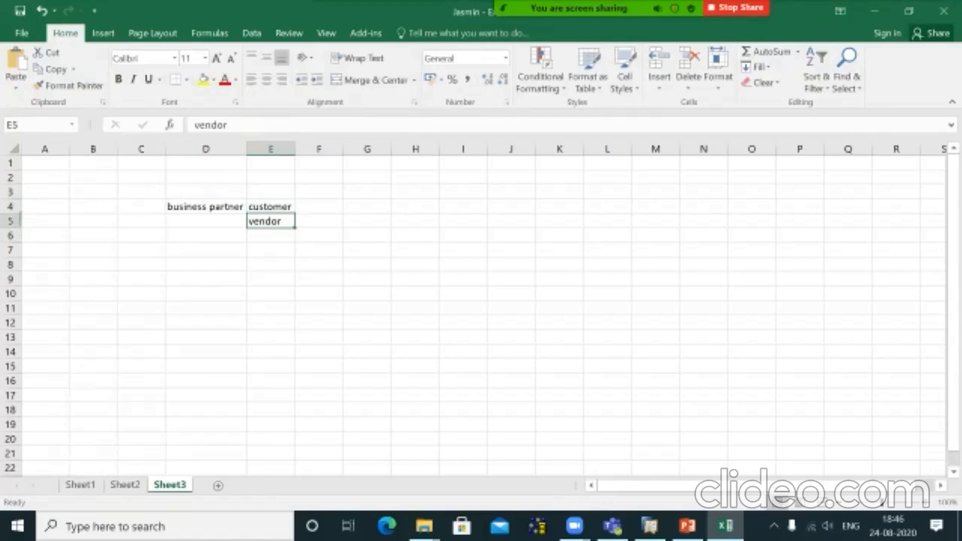
Enter "sub-ledger" in F4 next to customer and widen column F to fit the text.
click(319, 206)
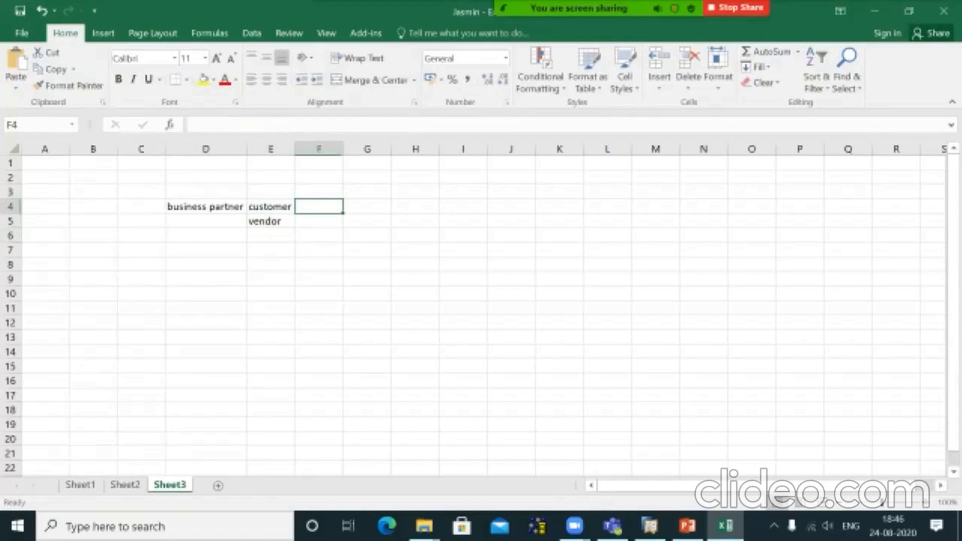
text(sub)
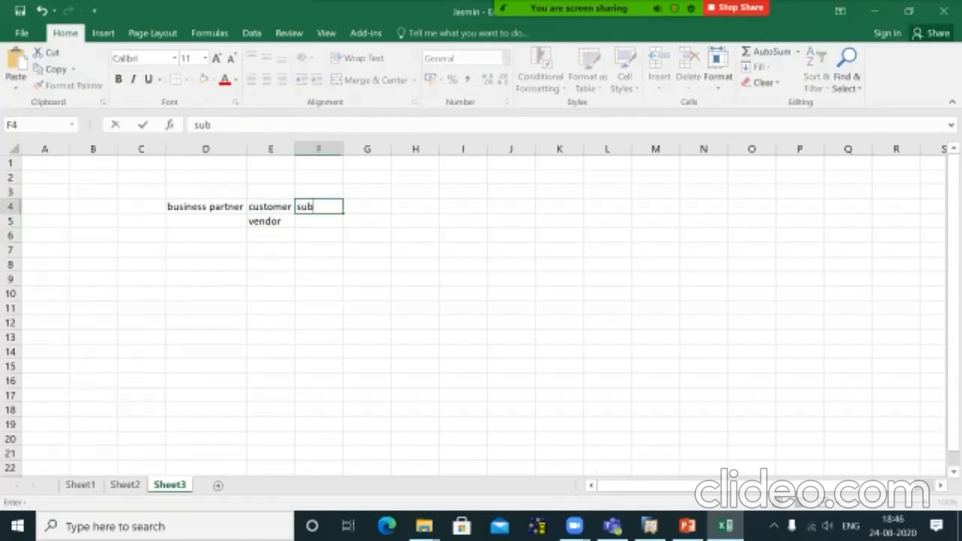
text(-ledger)
click(367, 366)
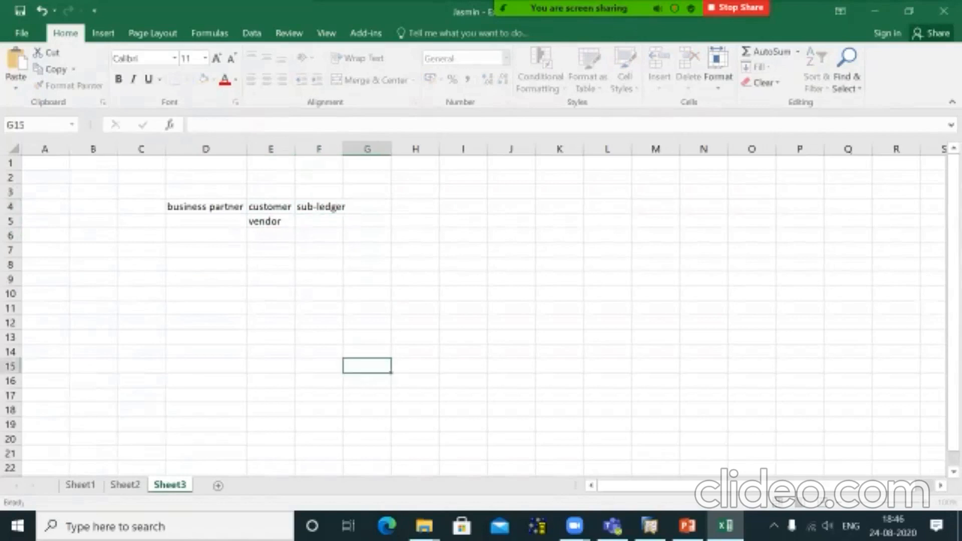
drag(342, 149, 348, 149)
click(372, 207)
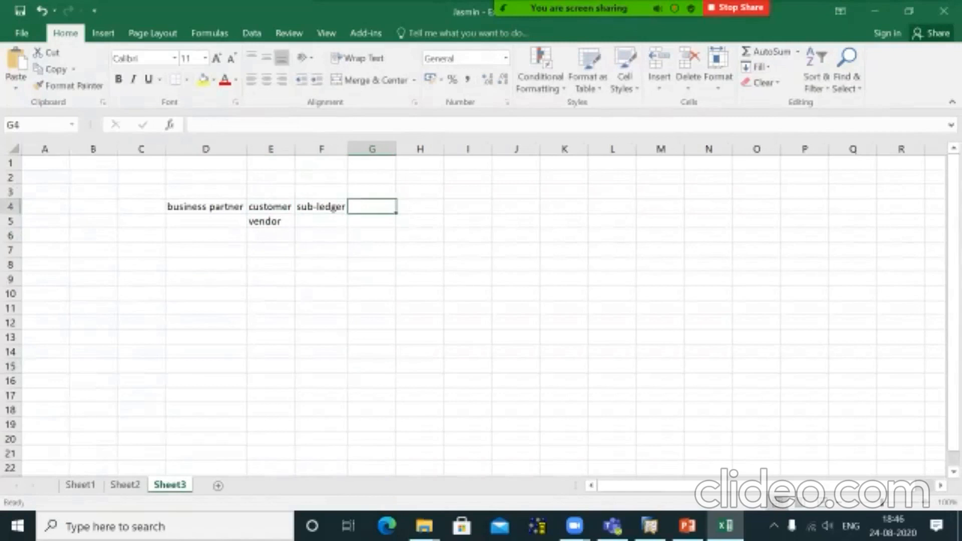
Copy the "sub-ledger" label from F4 into F5 for the vendor row.
key(Left)
key(Left)
key(Right)
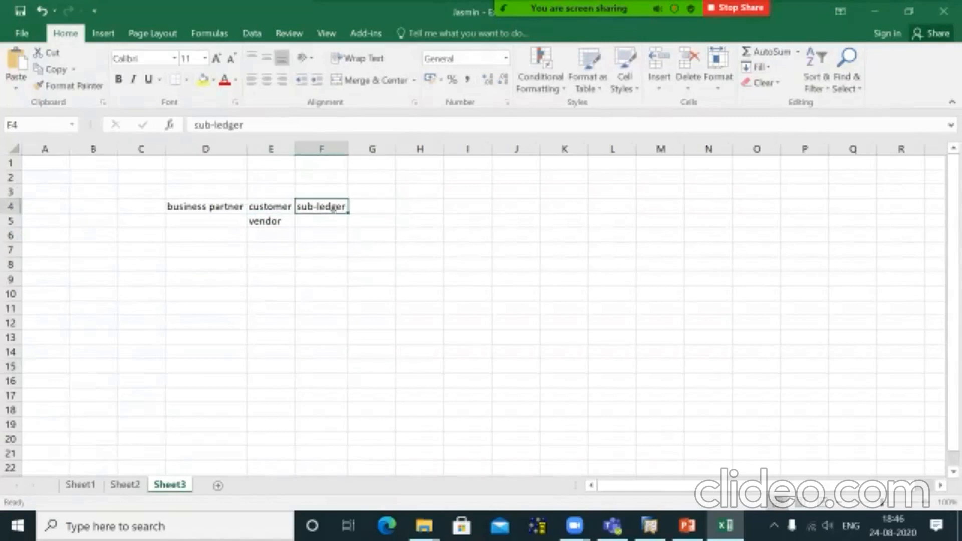
key(ctrl+c)
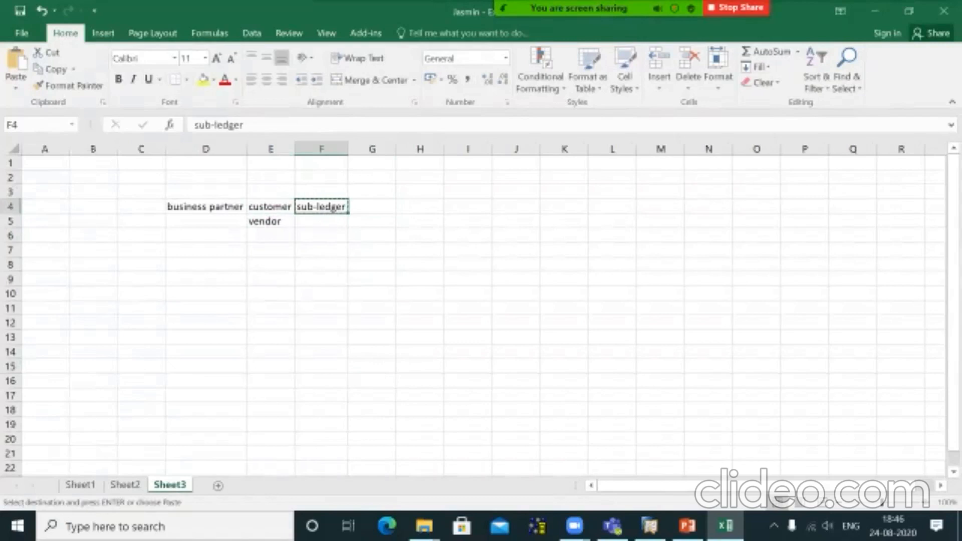
key(Down)
key(ctrl+c)
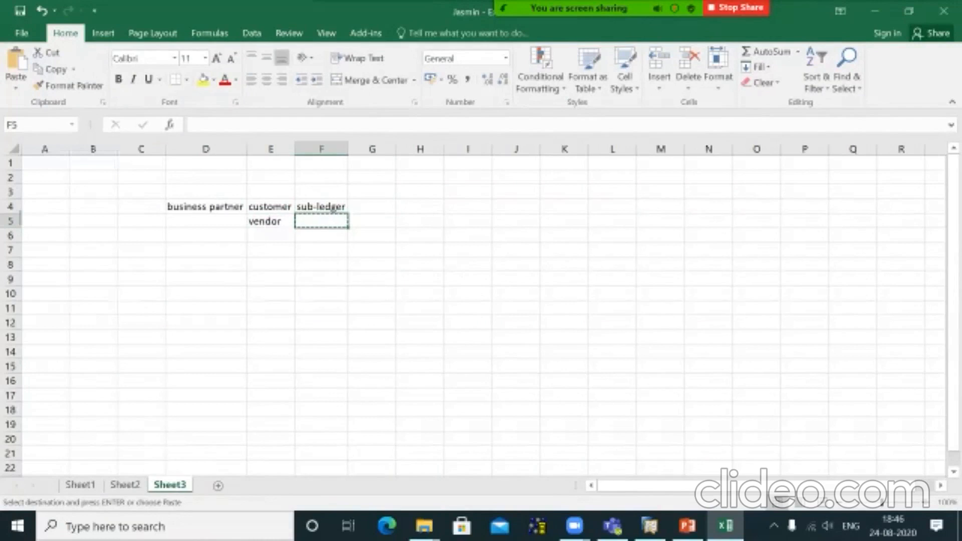
key(Return)
click(420, 264)
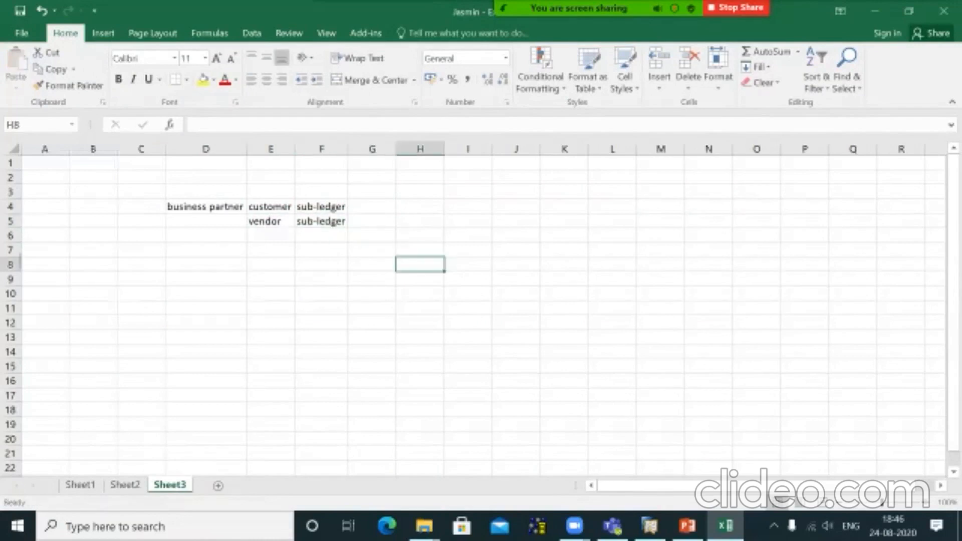
Enter "main ledger" in H4 and "COA" in I4.
click(334, 206)
key(Down)
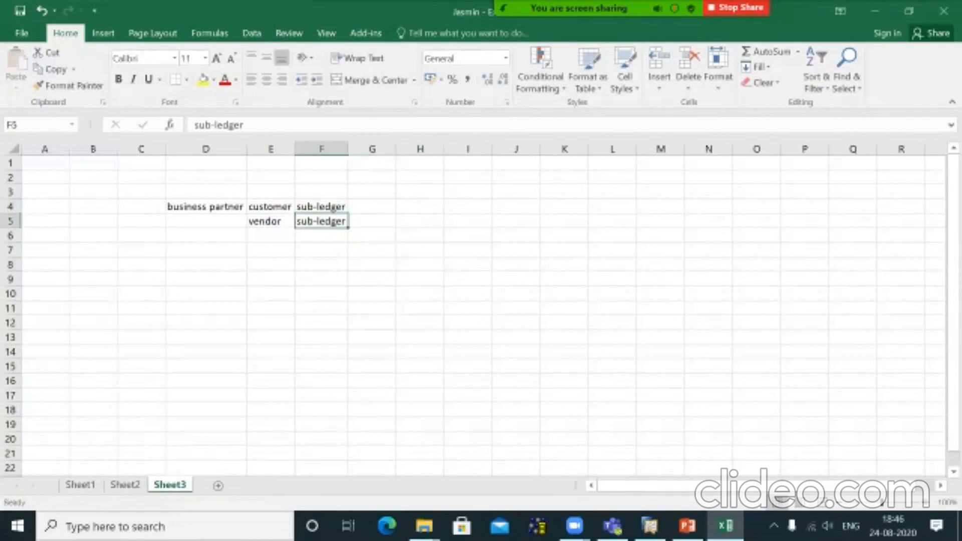
key(Right)
key(Up)
key(Right)
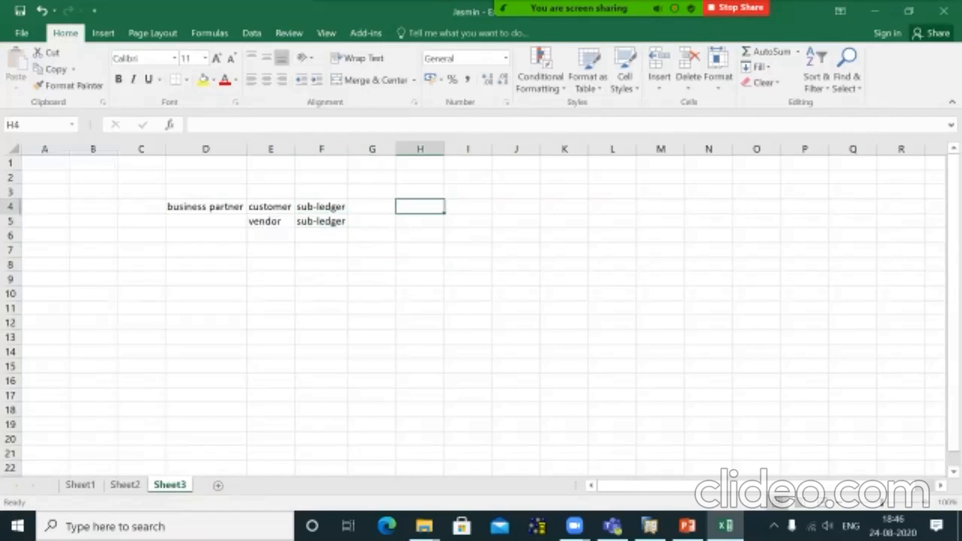
text(main le)
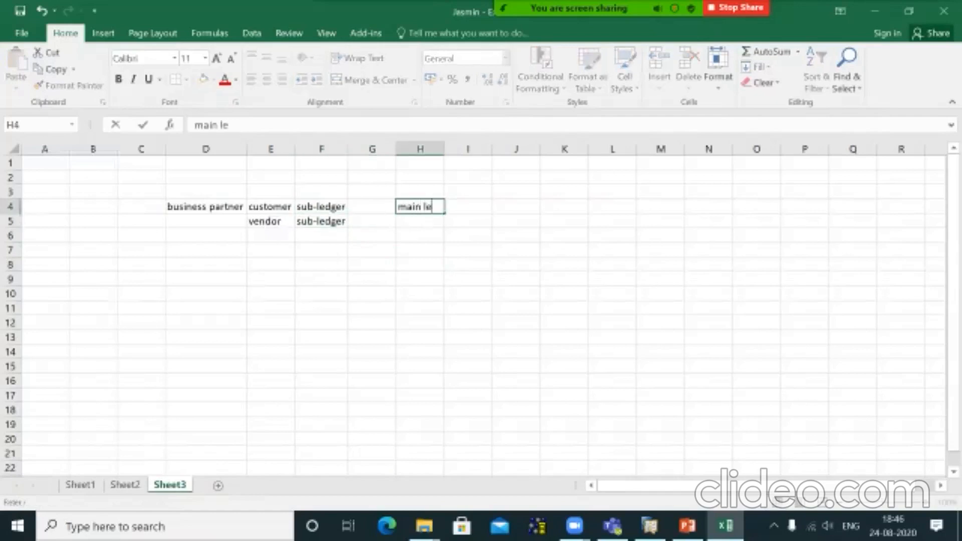
text(dger)
key(Right)
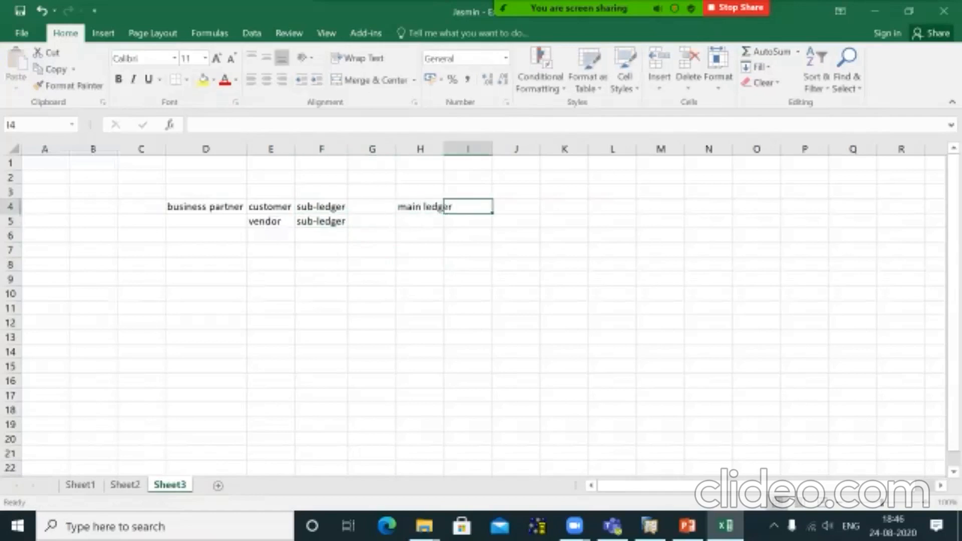
text(CO)
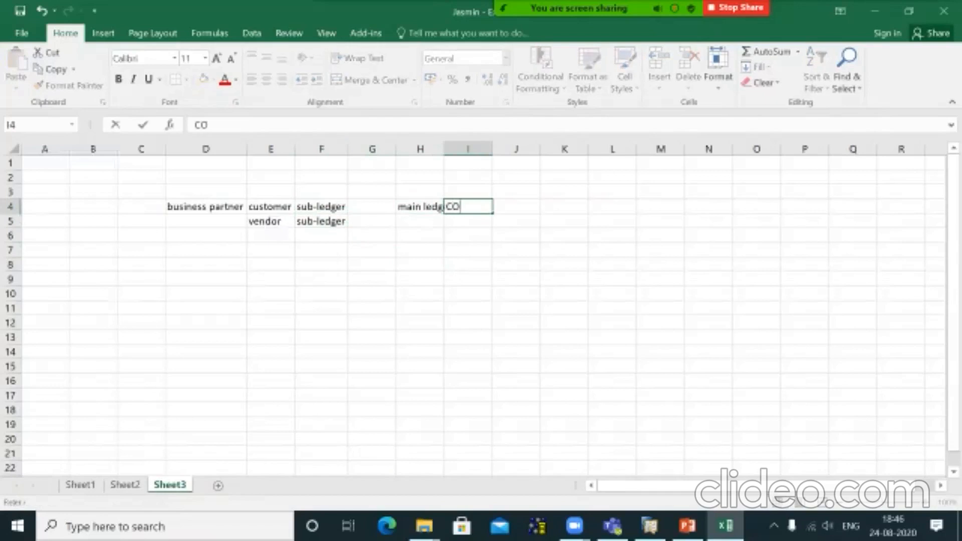
text(A)
key(Return)
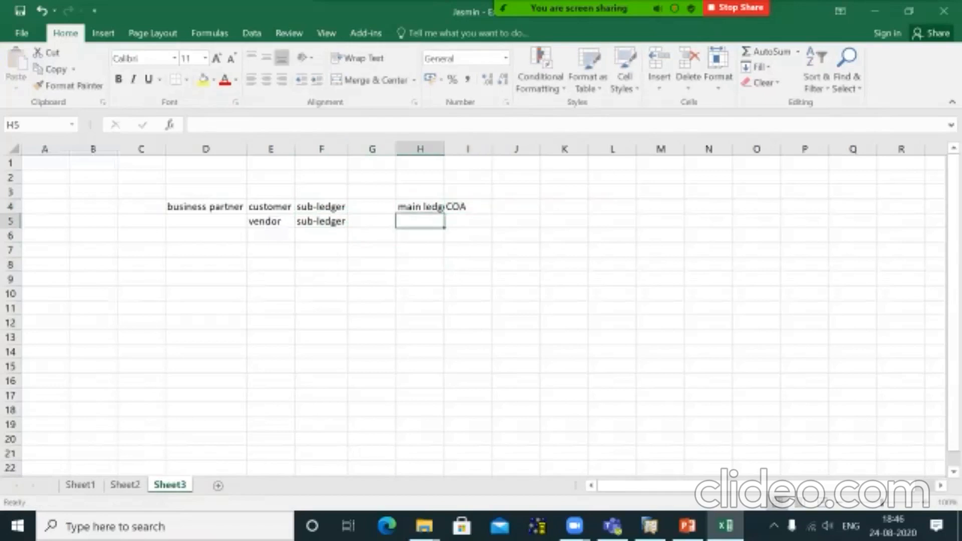
Fit column H's width to the main ledger label.
double_click(445, 149)
click(425, 250)
click(479, 206)
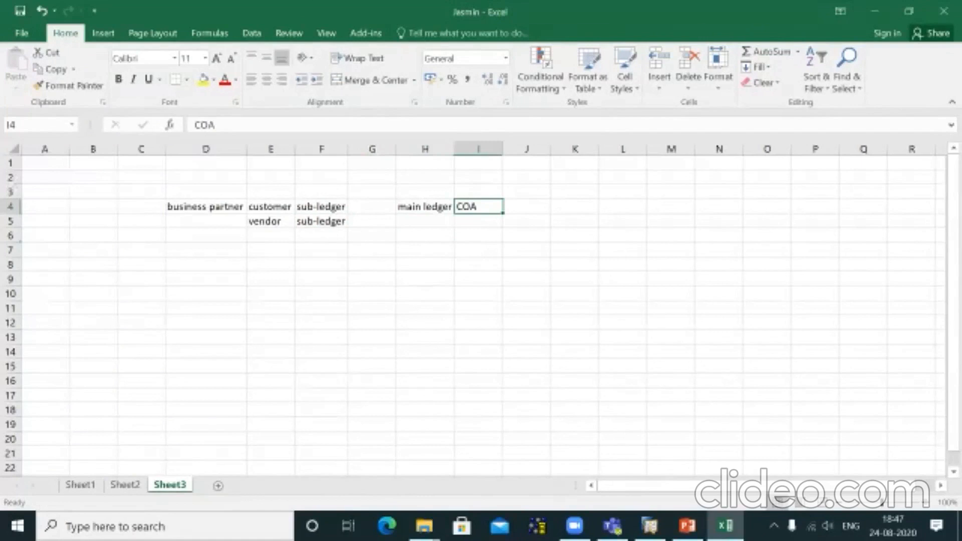
click(425, 206)
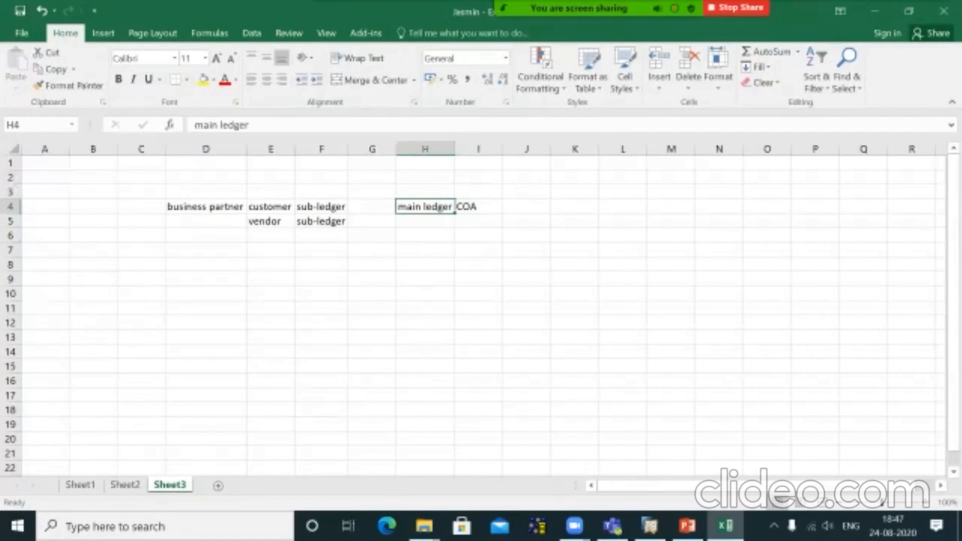
click(479, 207)
click(425, 206)
click(479, 207)
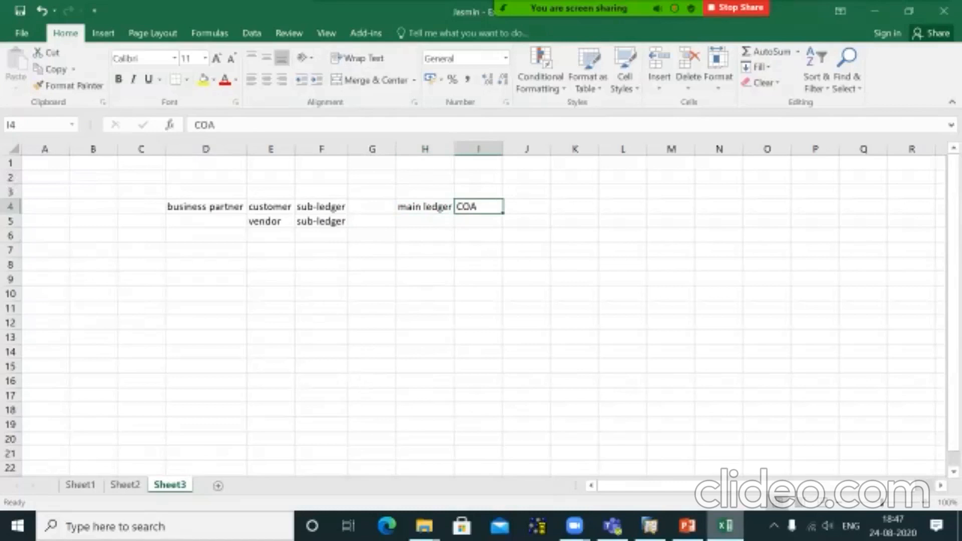
Switch to SAP Business One, open the Financials Chart of Accounts maximized, and view the Trade Debtors (domestic) account's details.
click(649, 526)
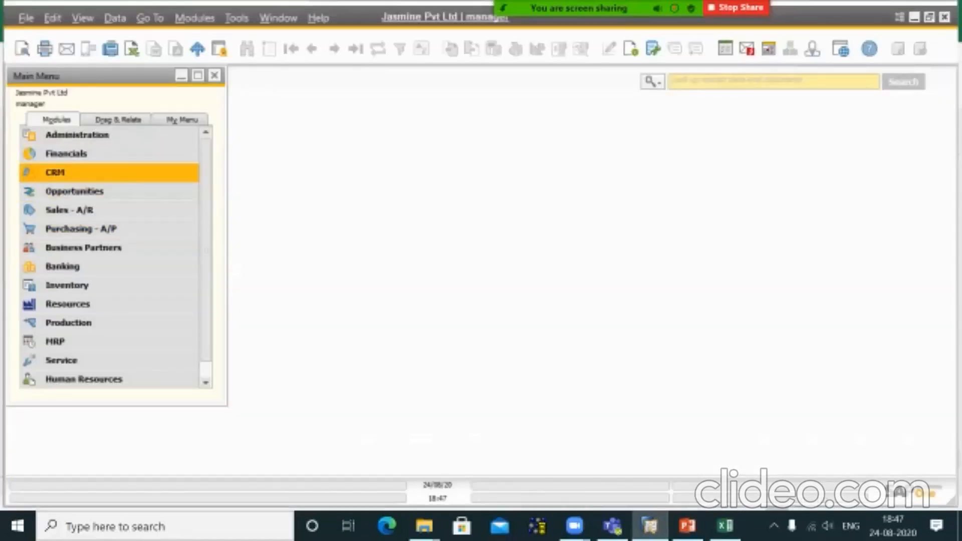
click(66, 154)
click(90, 154)
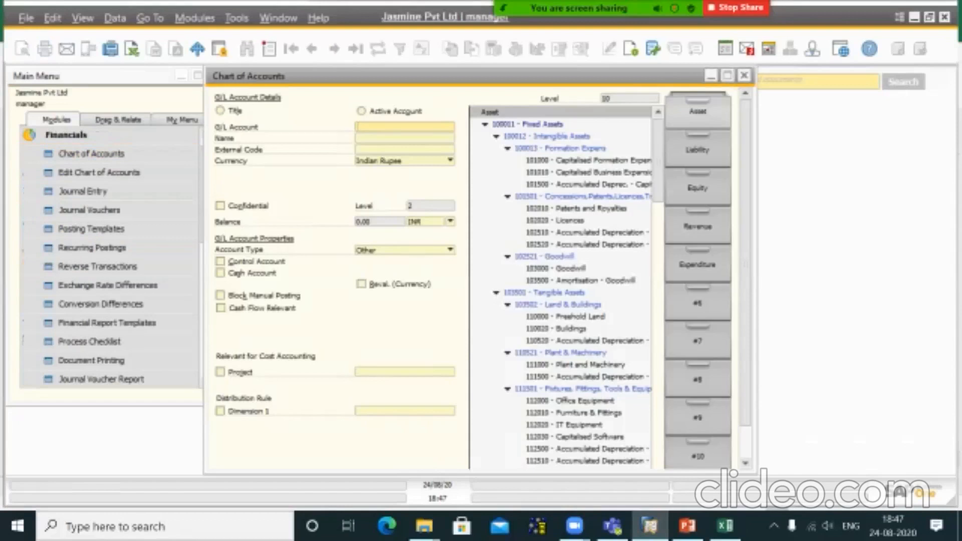
click(728, 75)
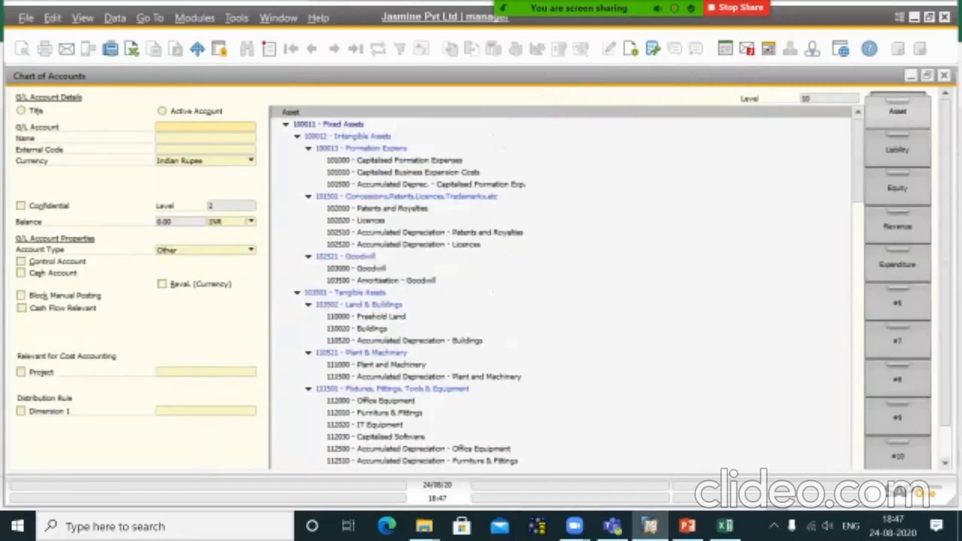
scroll(561, 288, down, 15)
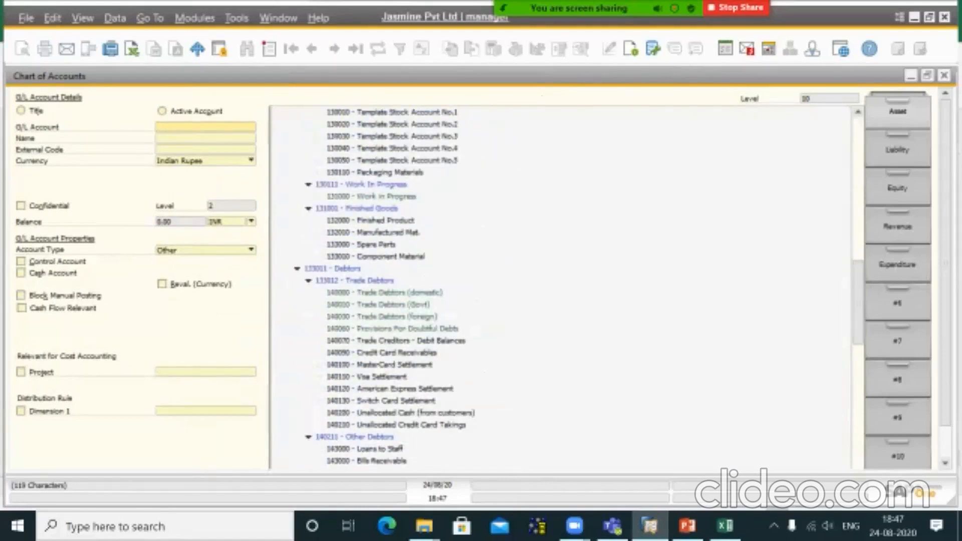
click(399, 292)
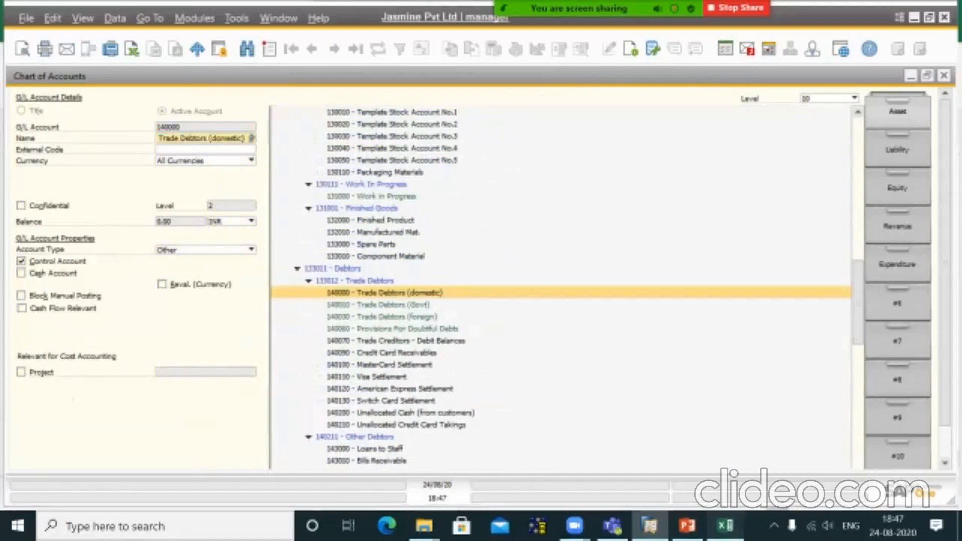
Switch back to the Excel workbook and enter "debtors" in J4 beside COA.
click(725, 526)
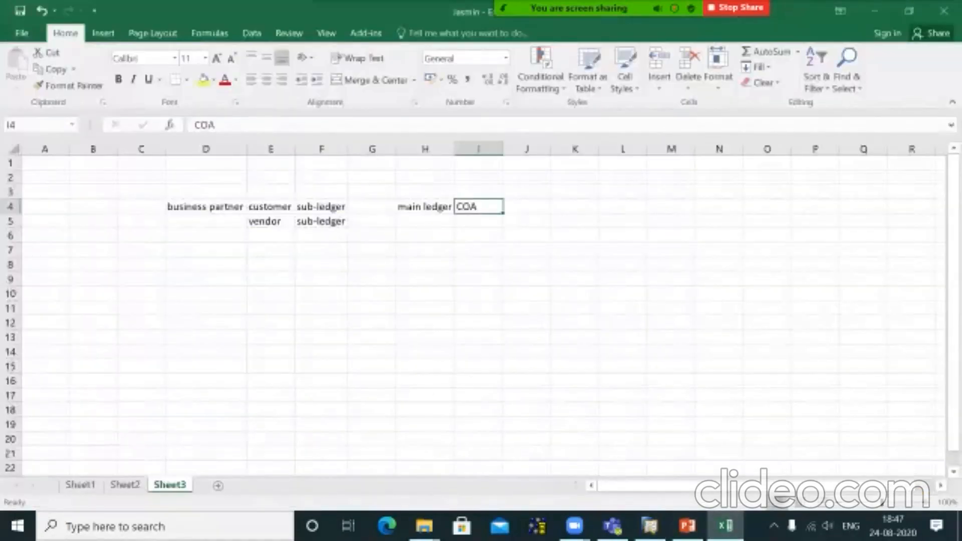
click(527, 207)
text(de)
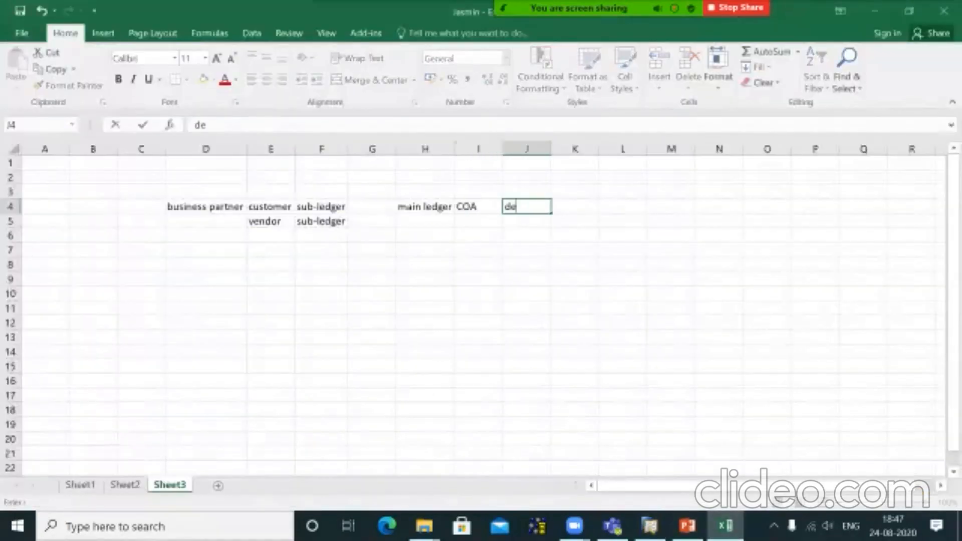
text(btors)
key(Return)
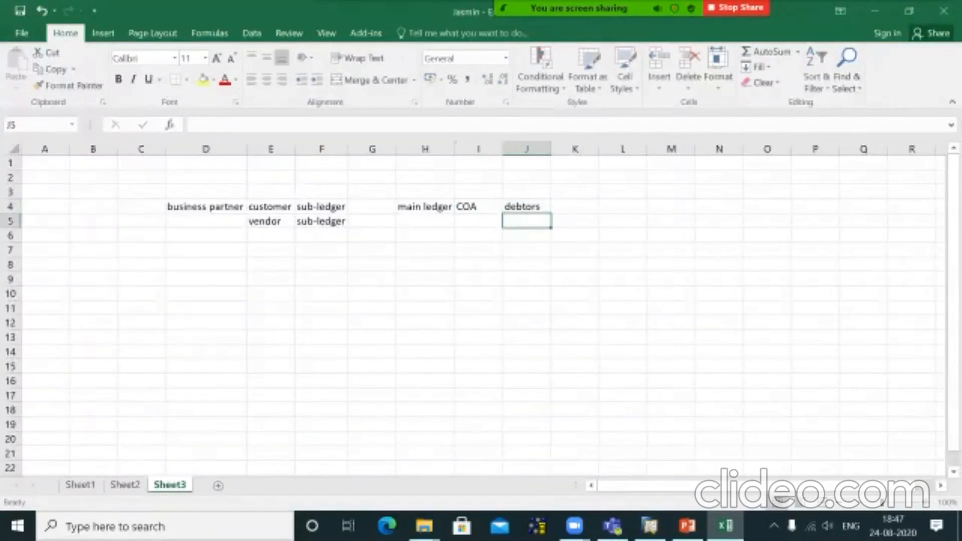
click(321, 221)
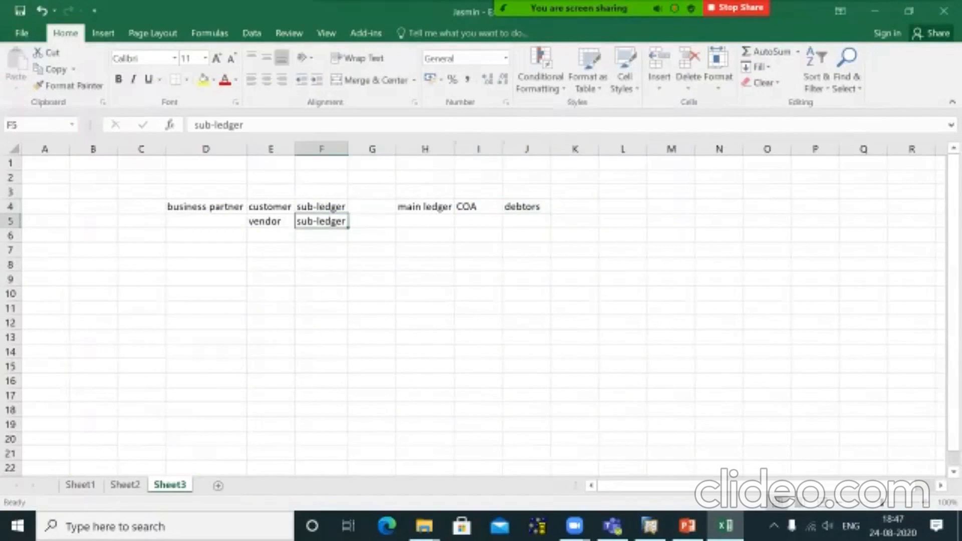
click(478, 206)
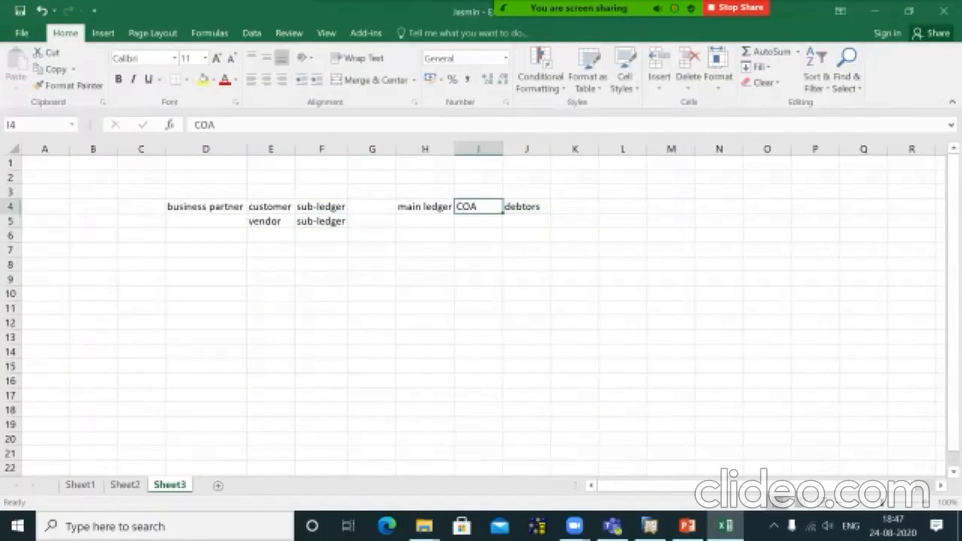
click(425, 207)
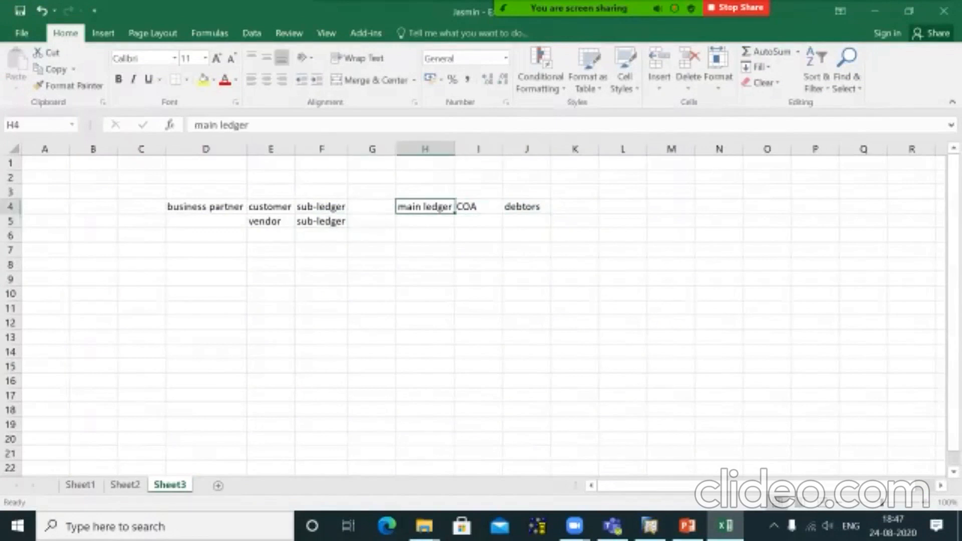
click(322, 206)
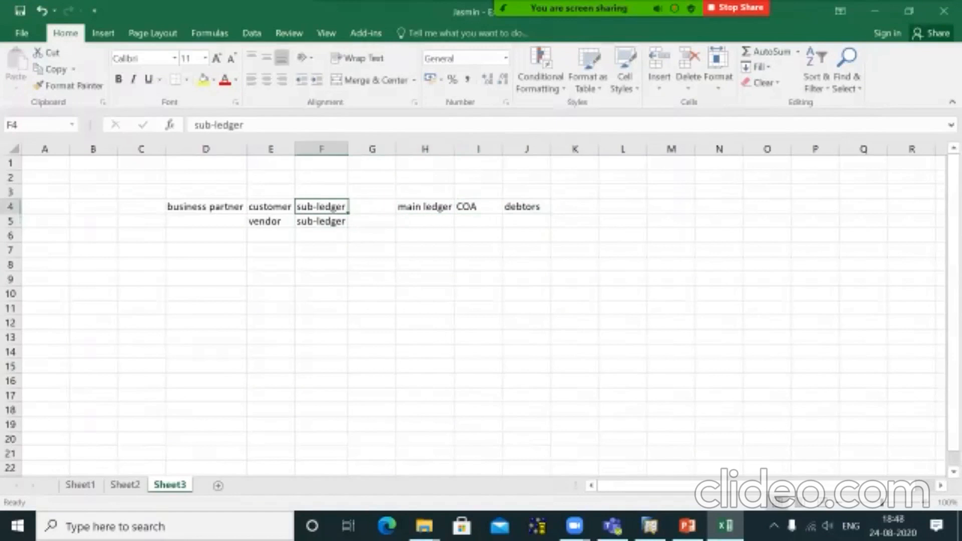
Extend the customer label in E4 to "customer/debtor/Acount receivable" and fit column E's width to it.
click(271, 206)
drag(296, 149, 346, 149)
key(F2)
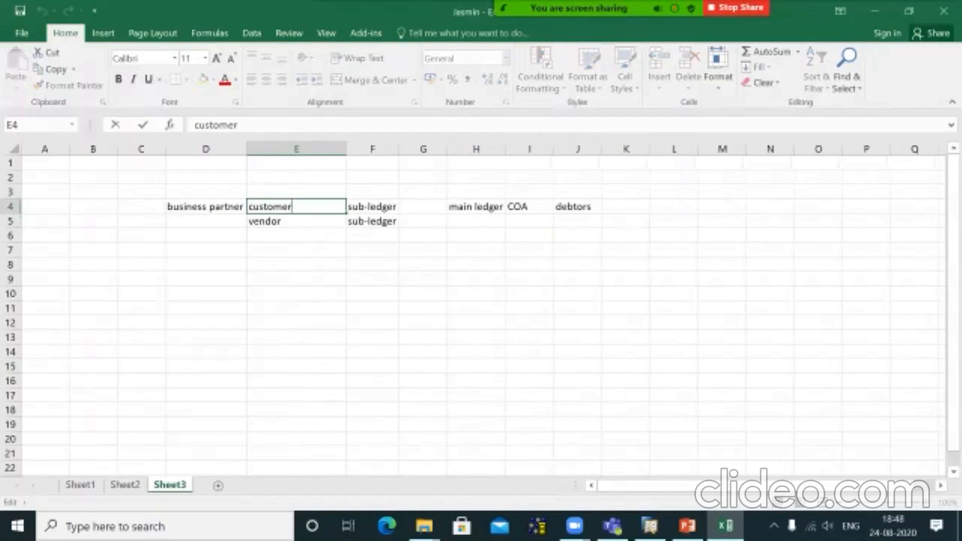
text(/debtor/Acount receivable)
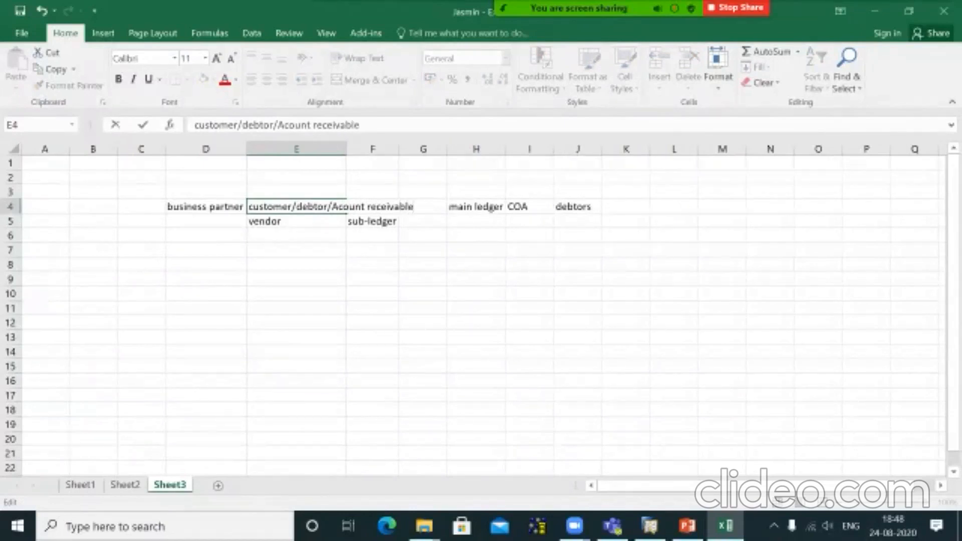
click(372, 279)
double_click(346, 150)
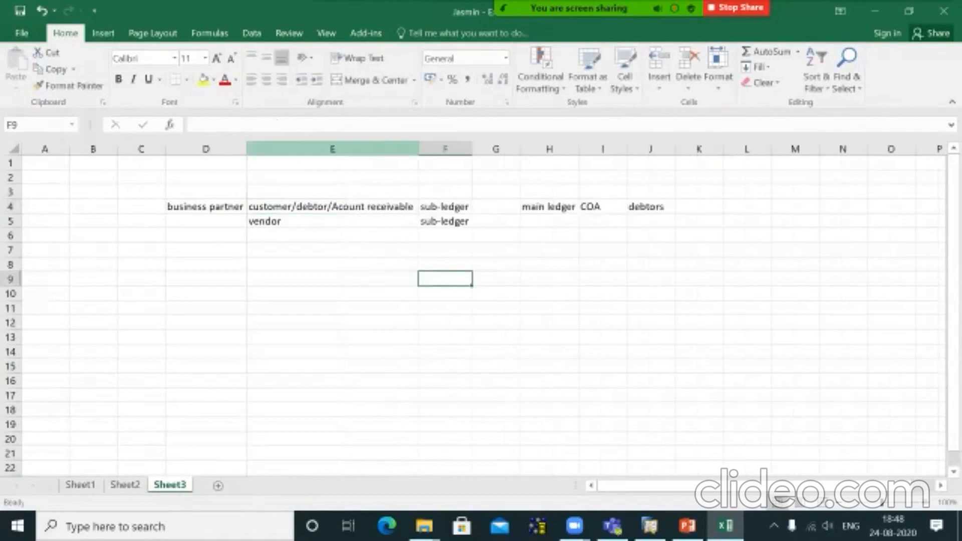
Extend the vendor label in E5 to "vendor/creditors/Account Paybale".
double_click(320, 221)
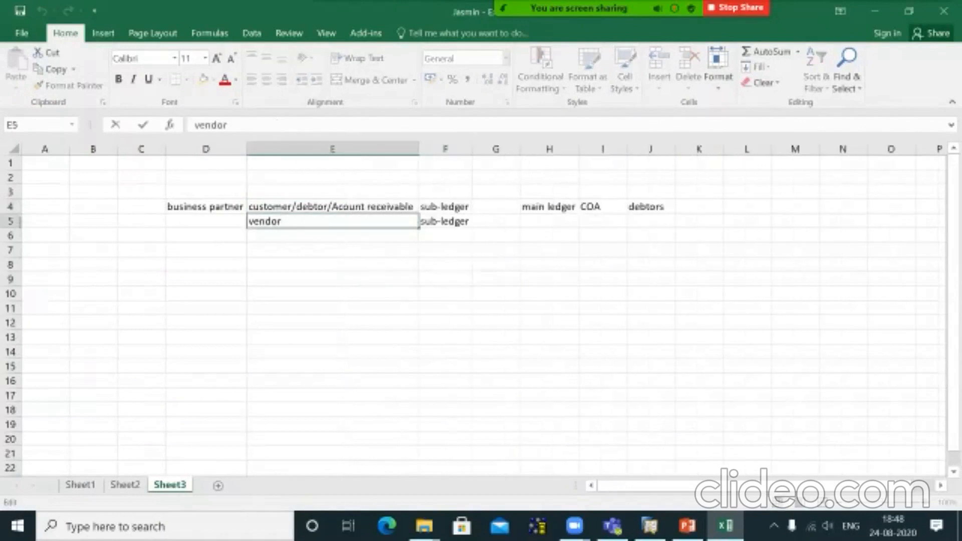
text(/creditors)
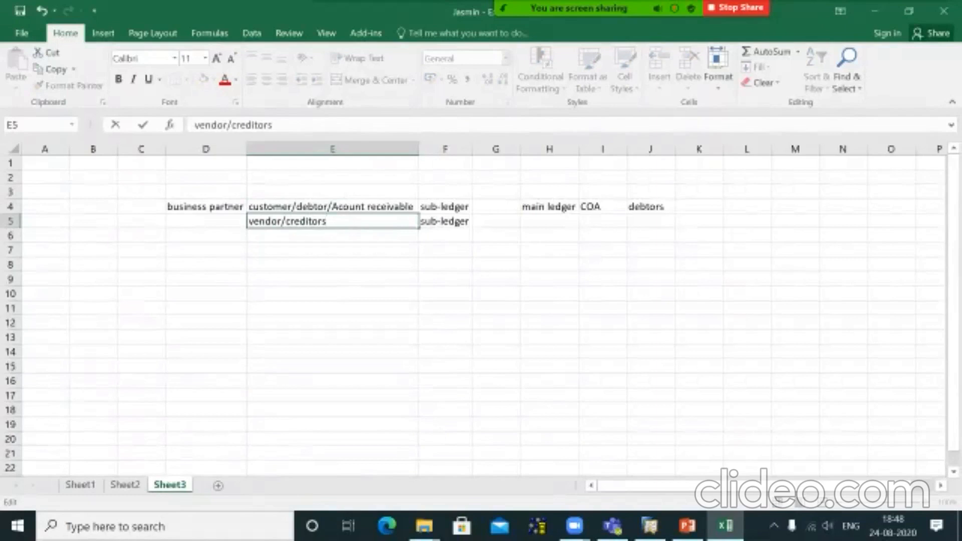
text(/Account Pa)
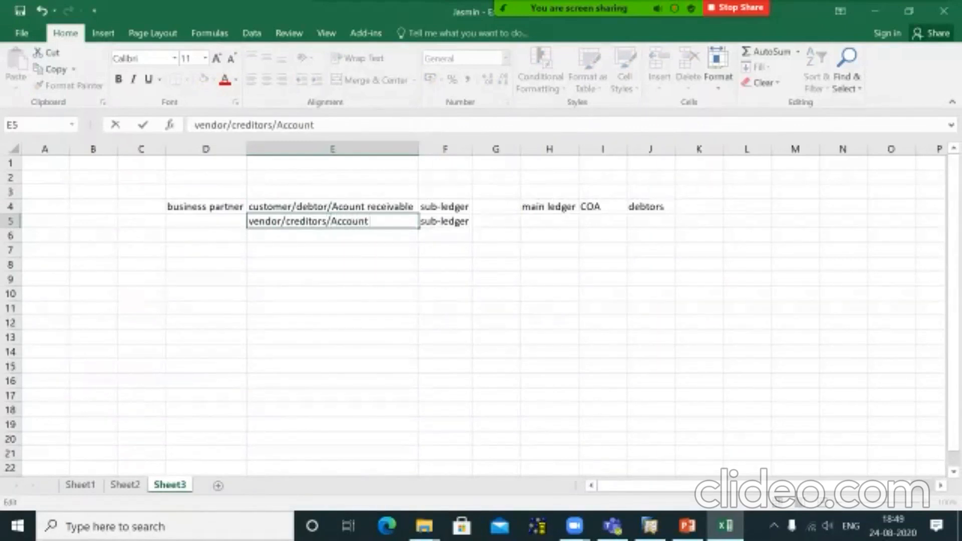
text(le)
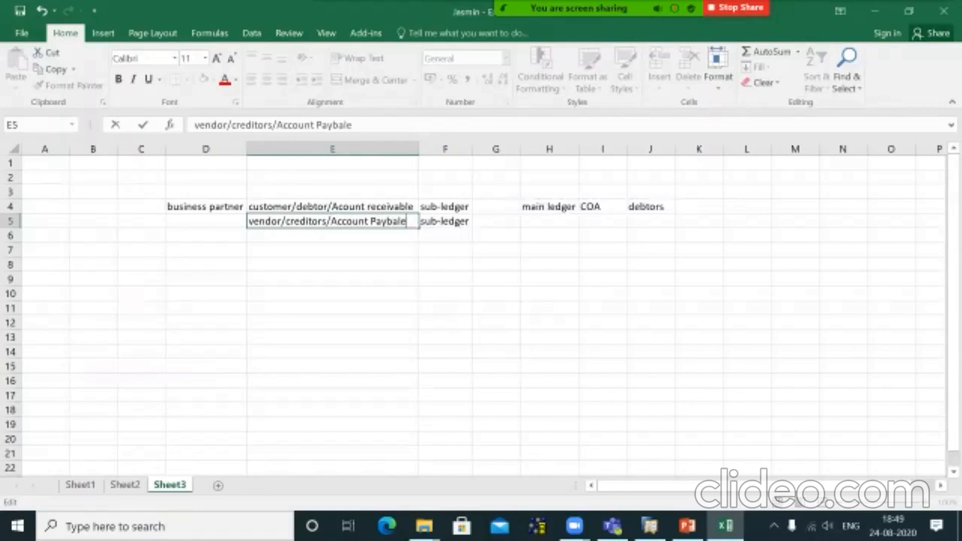
key(Return)
click(333, 207)
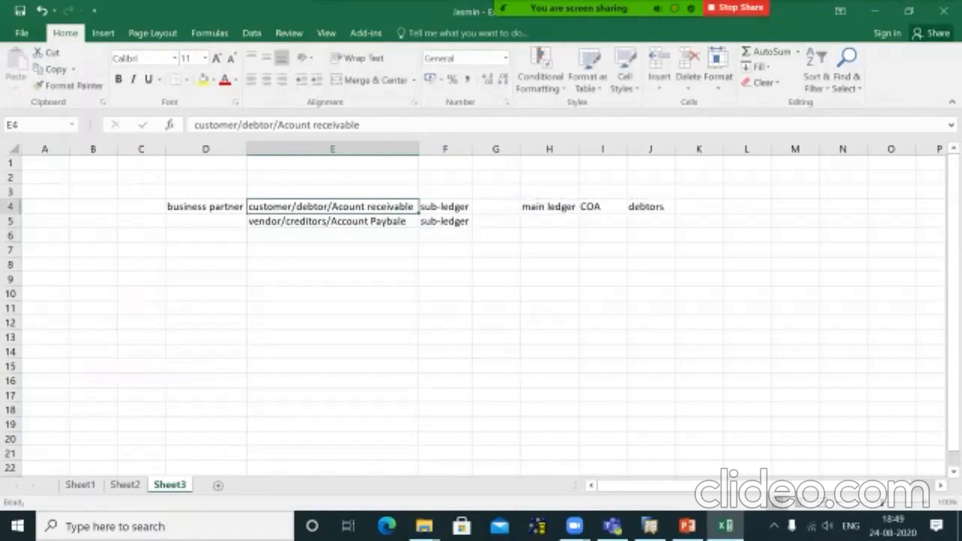
Enter "debit" in F8 and "credit" in F9 below the sub-ledger labels.
click(445, 264)
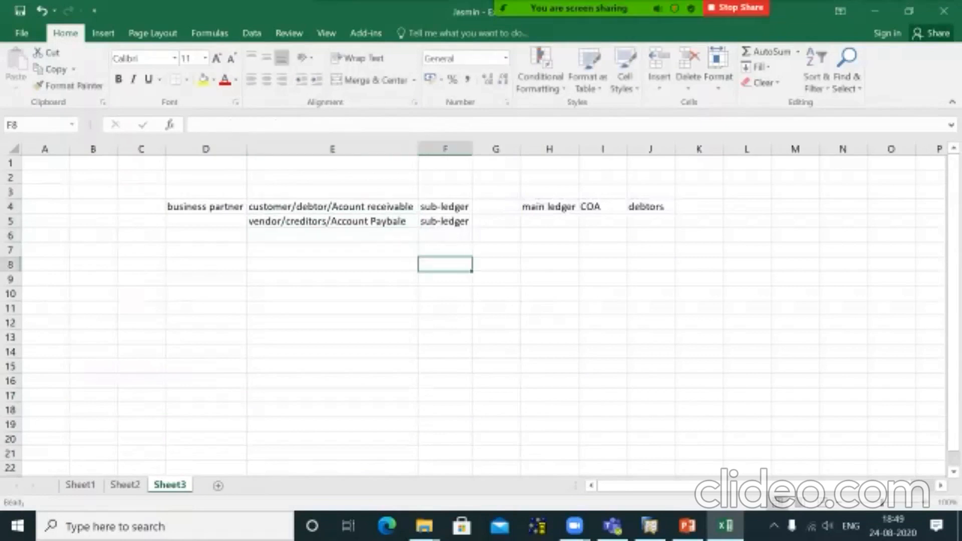
text(debit)
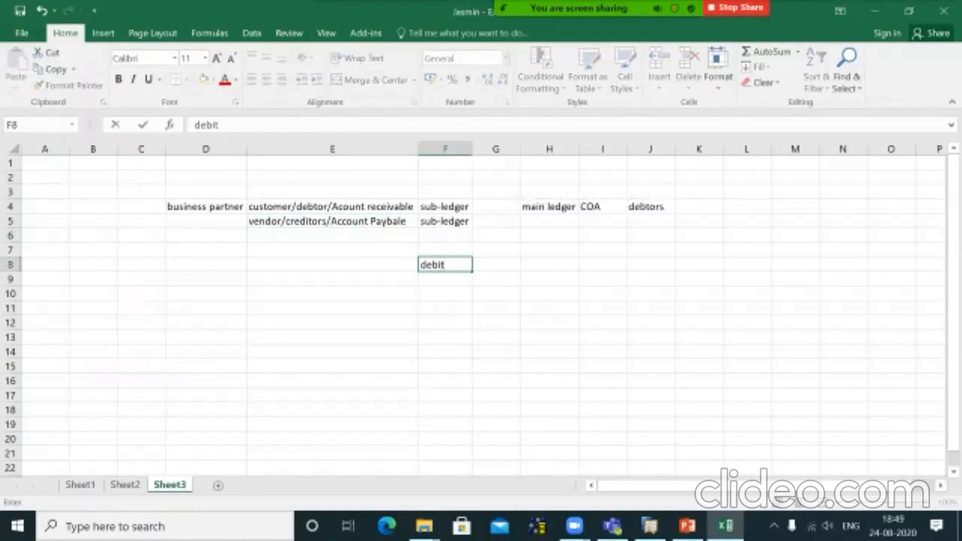
key(Return)
click(445, 265)
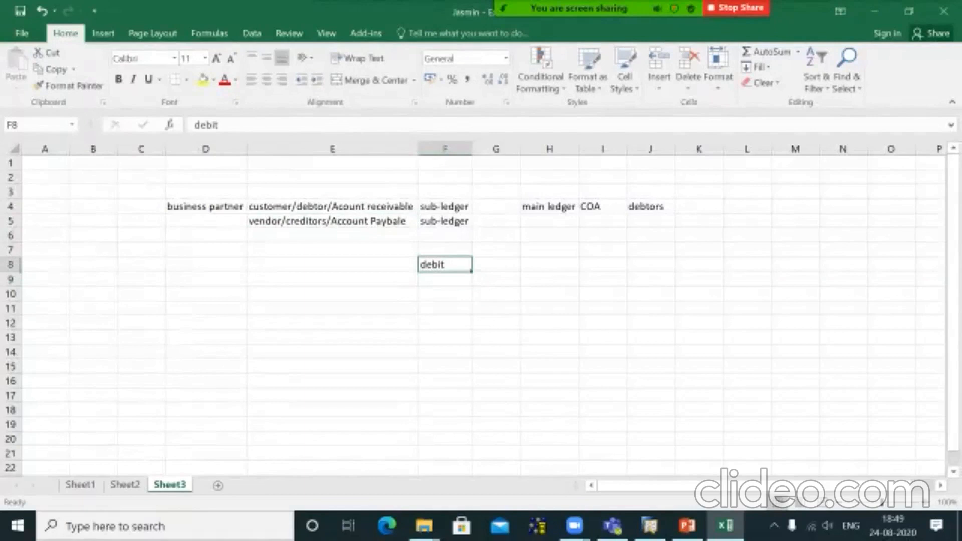
key(Return)
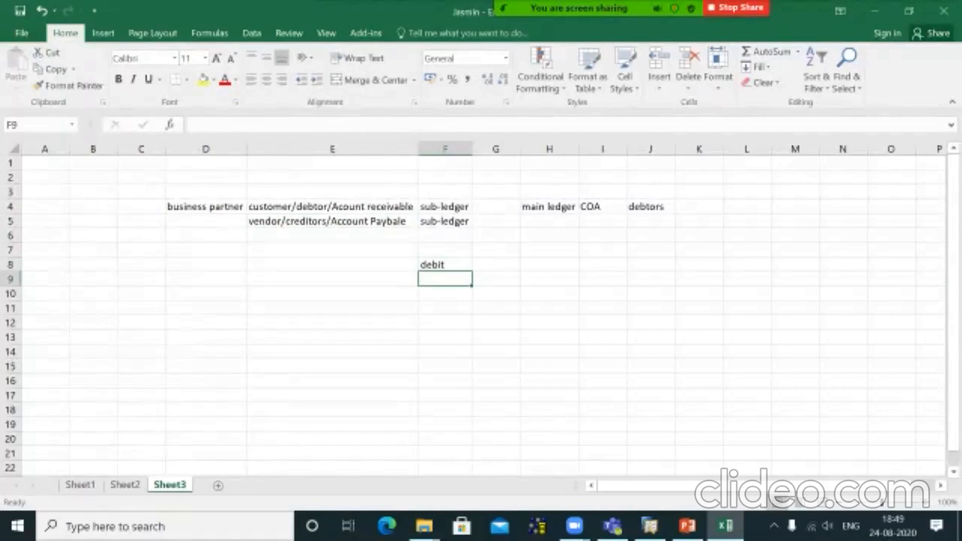
text(credit)
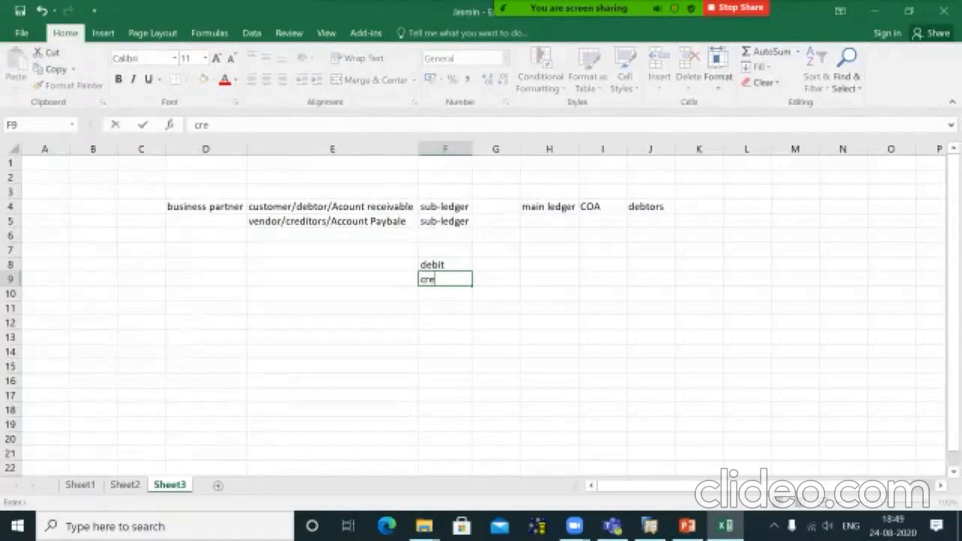
key(BackSpace)
key(BackSpace)
text(it)
click(445, 381)
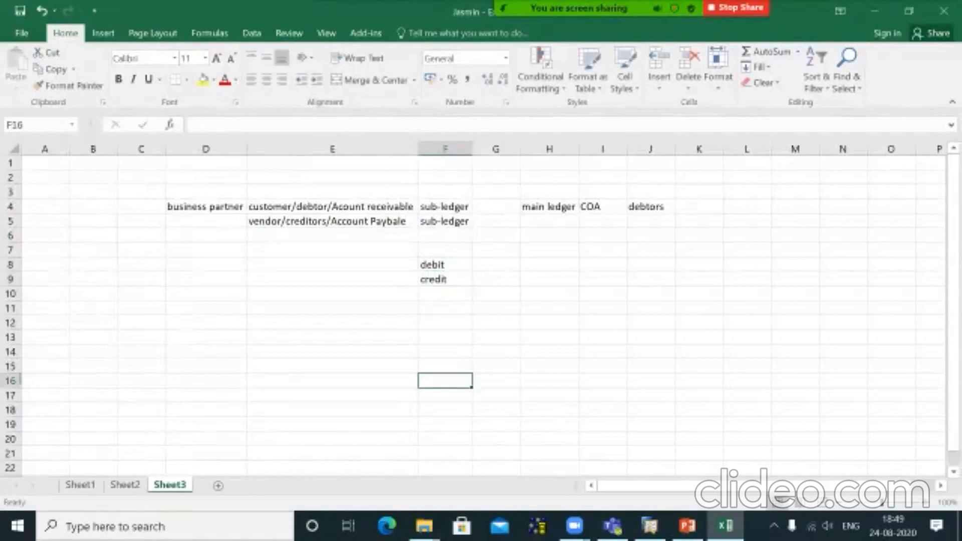
click(496, 265)
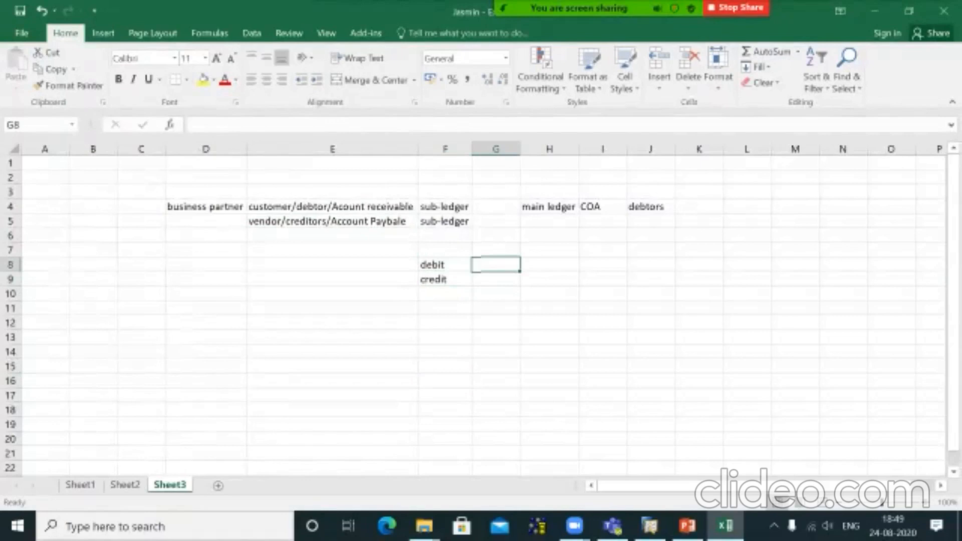
click(332, 221)
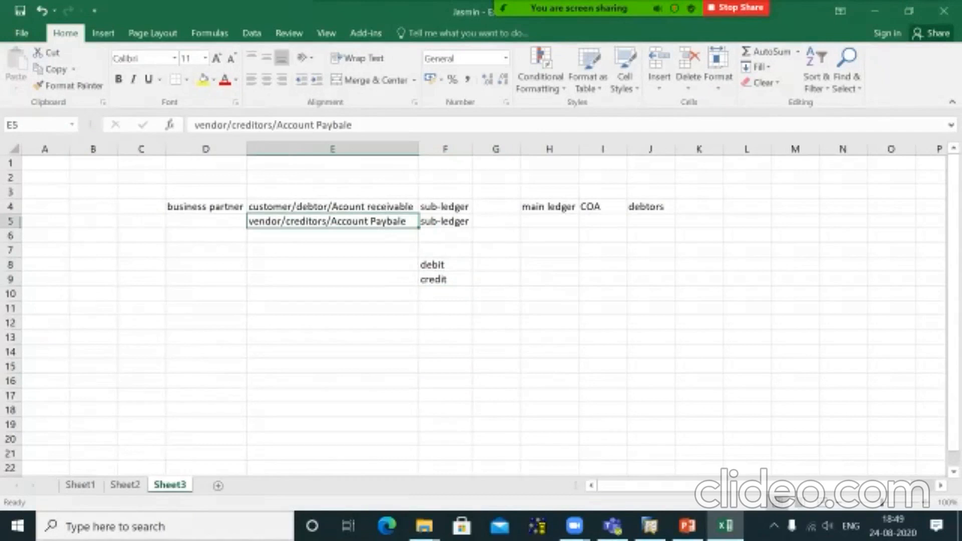
click(445, 207)
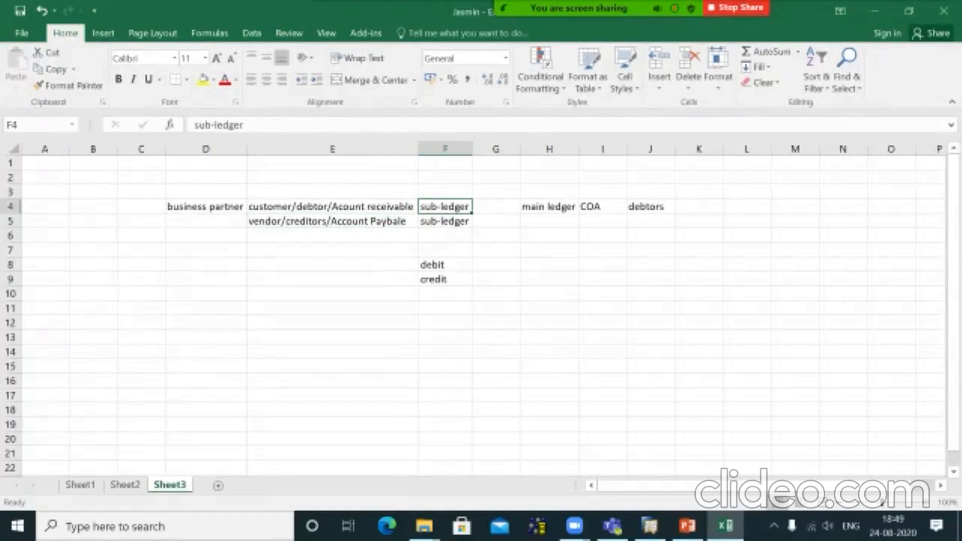
click(563, 208)
click(446, 206)
click(333, 206)
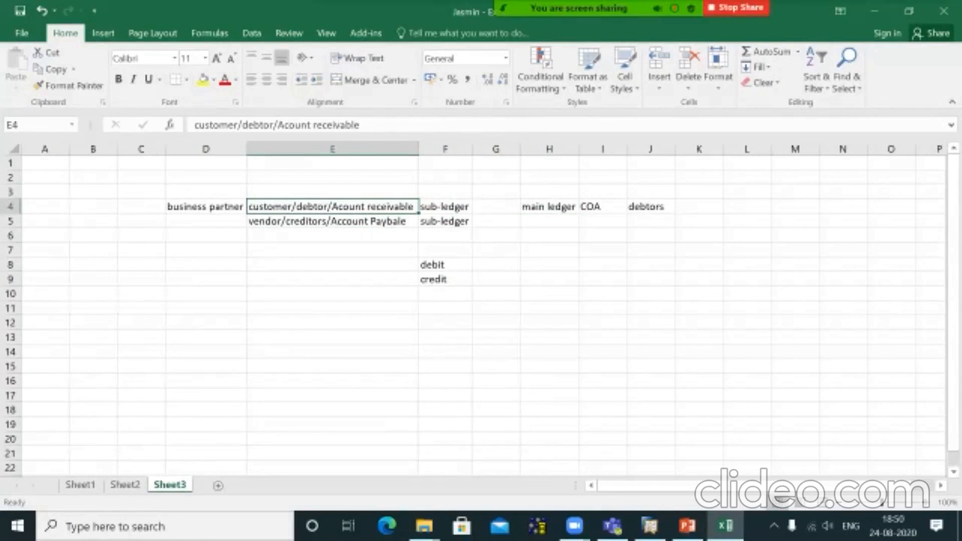
click(445, 279)
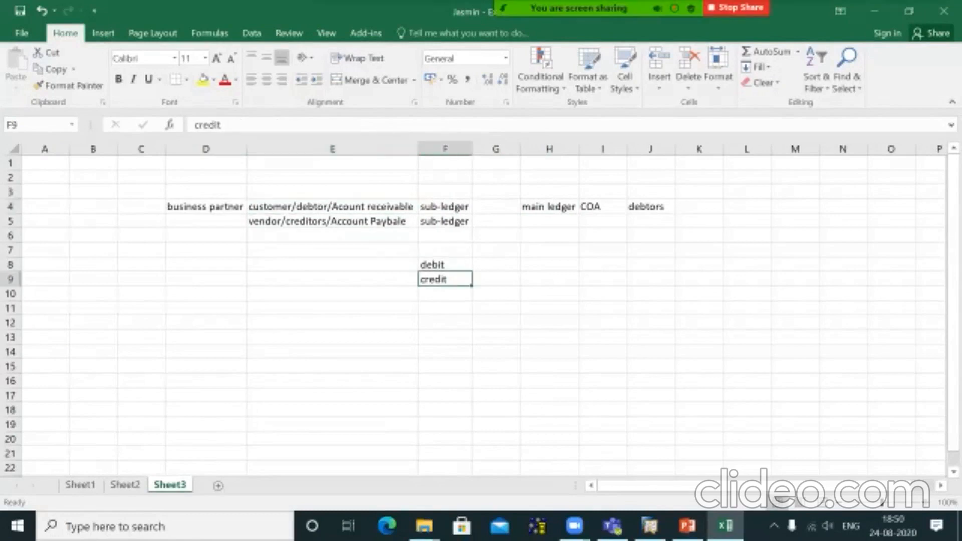
click(333, 221)
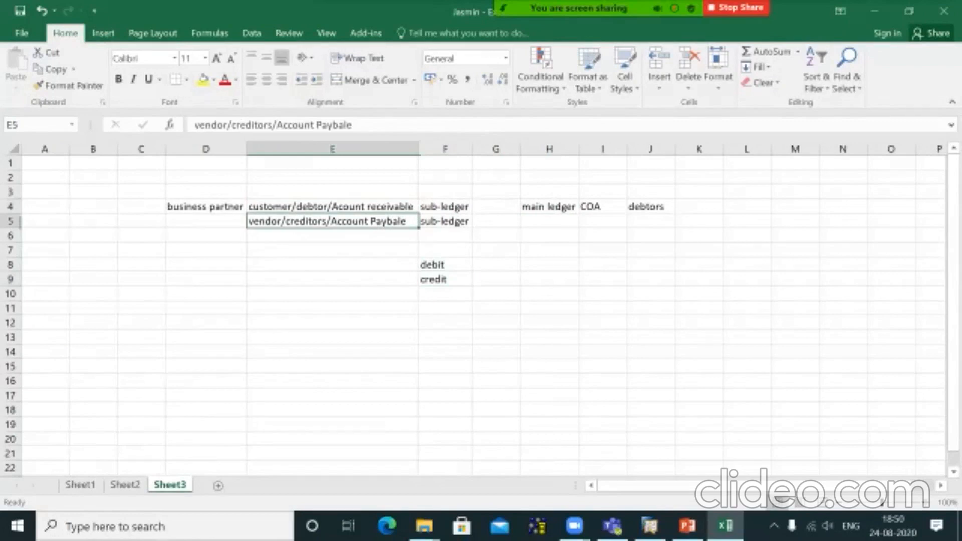
click(445, 280)
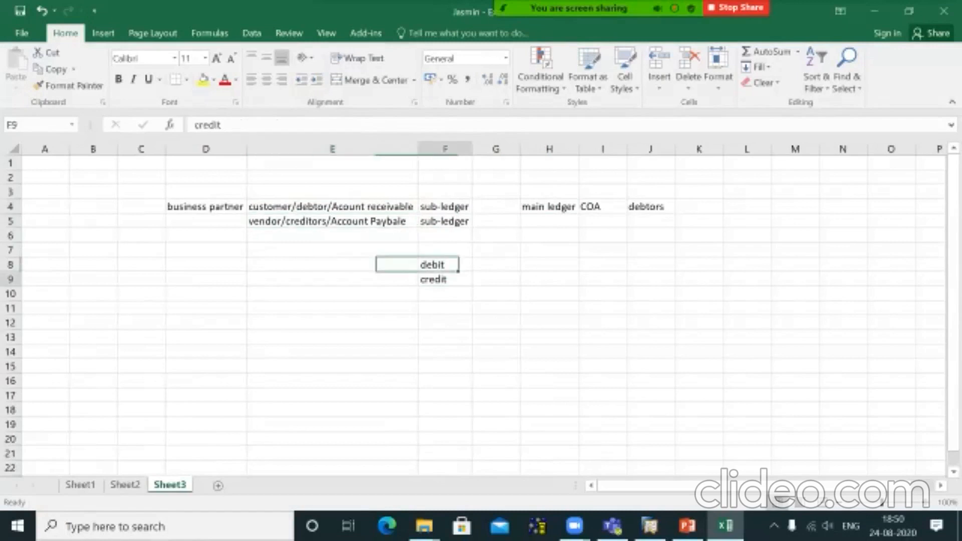
click(333, 192)
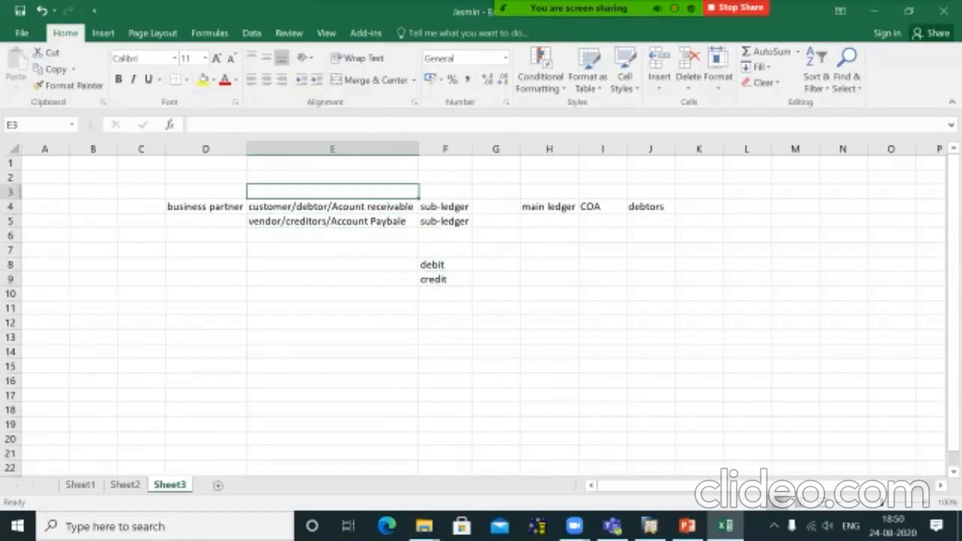
click(445, 264)
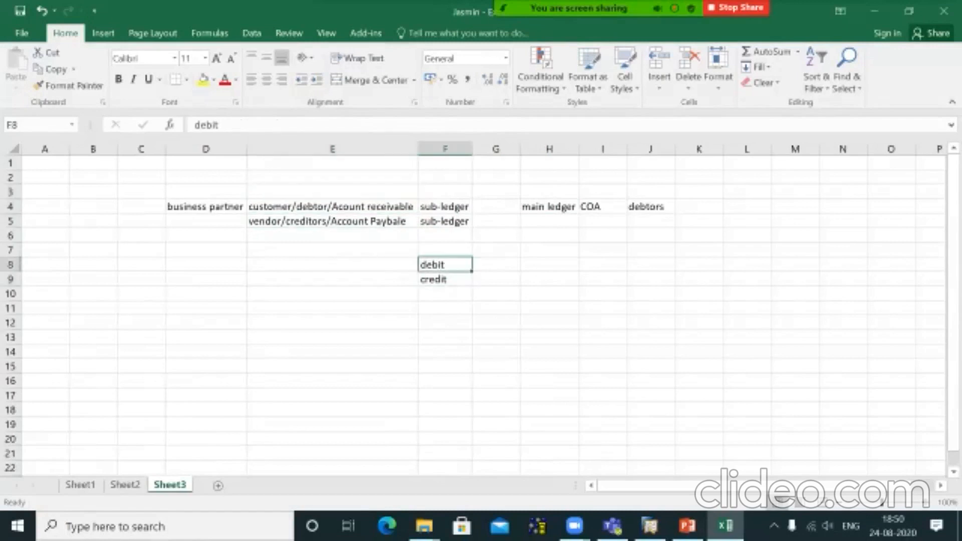
Enter "credit" in H8 and "debit" in H9 below the main ledger label.
click(550, 264)
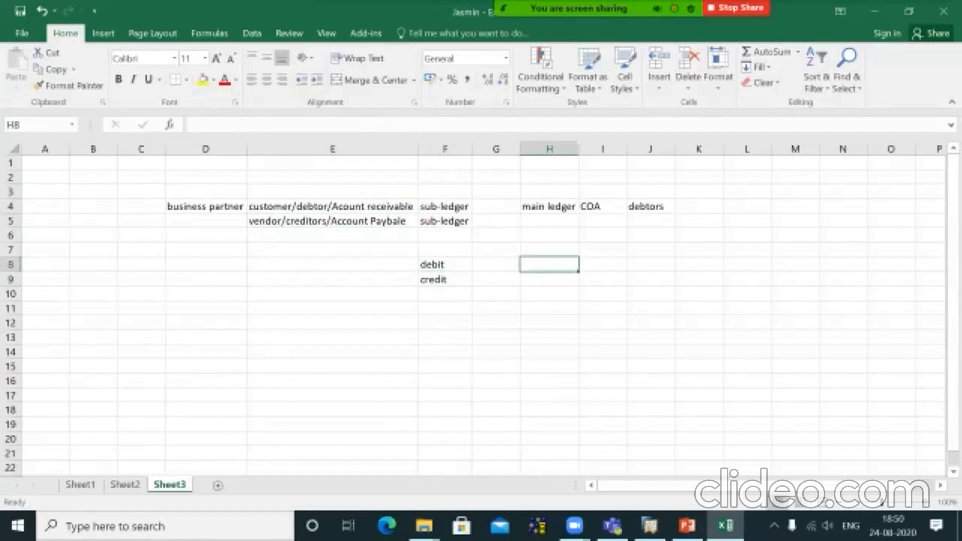
text(cre)
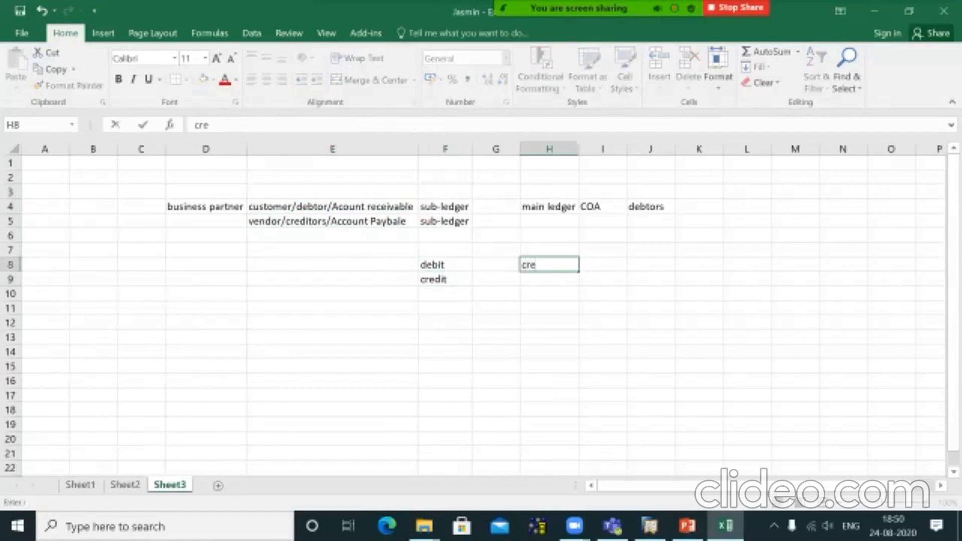
text(dit)
key(Return)
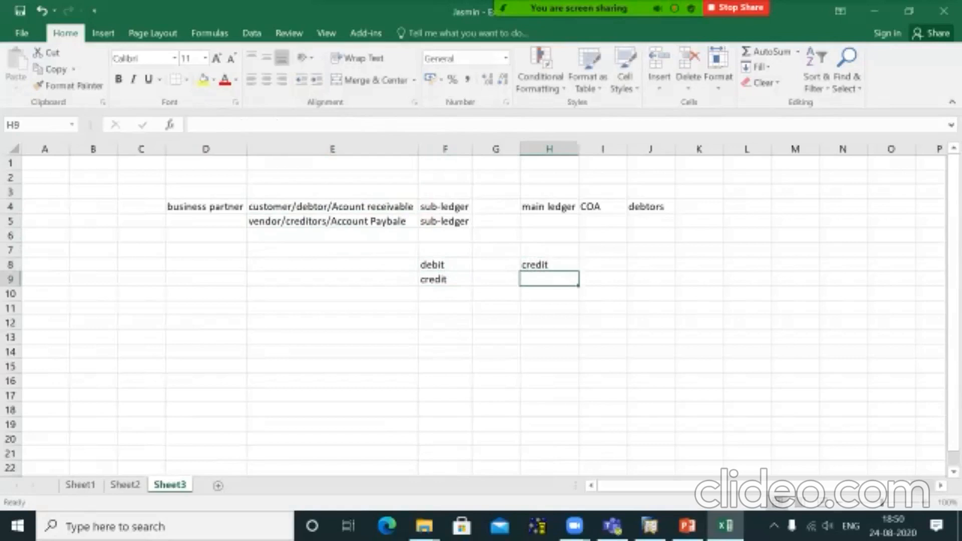
text(debit)
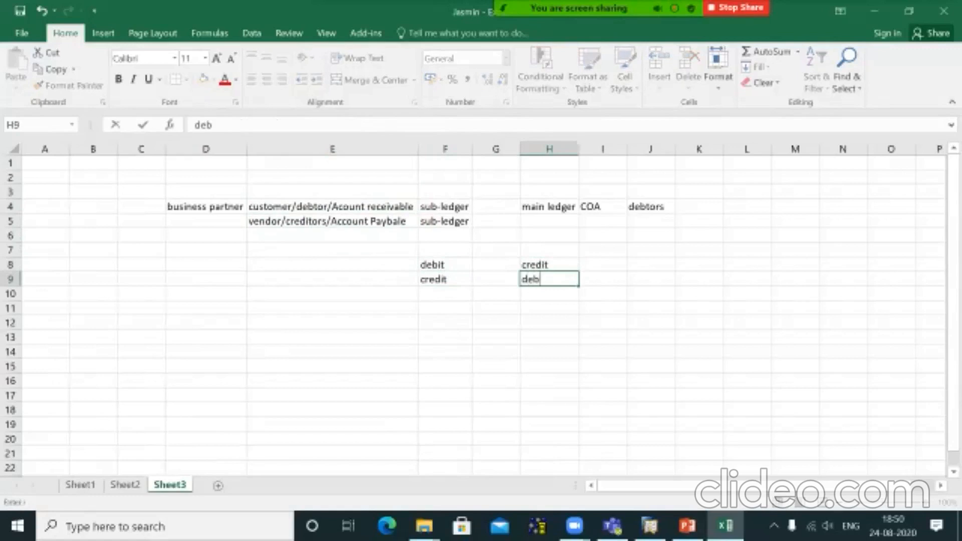
click(603, 279)
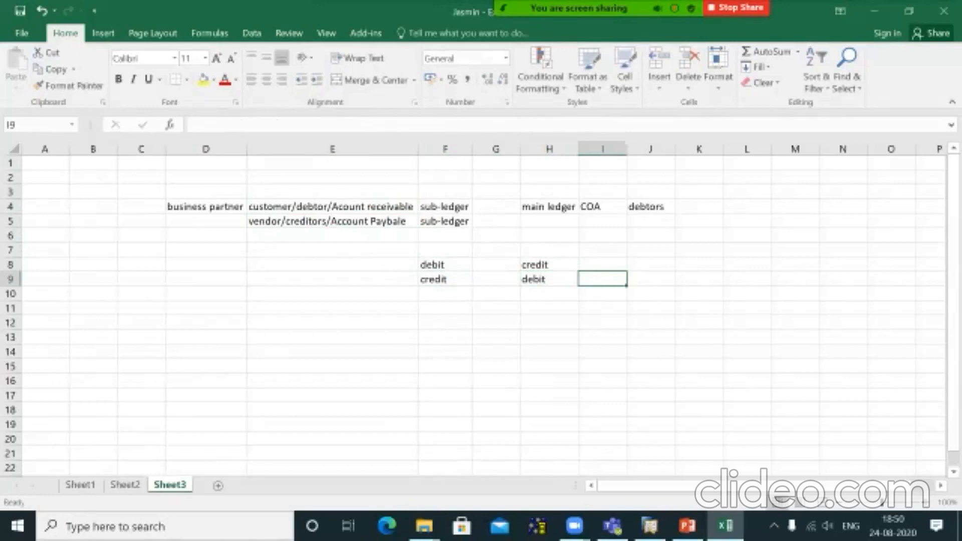
Clear the credit and debit entries from H8:H9 below the main ledger label.
click(550, 279)
click(550, 265)
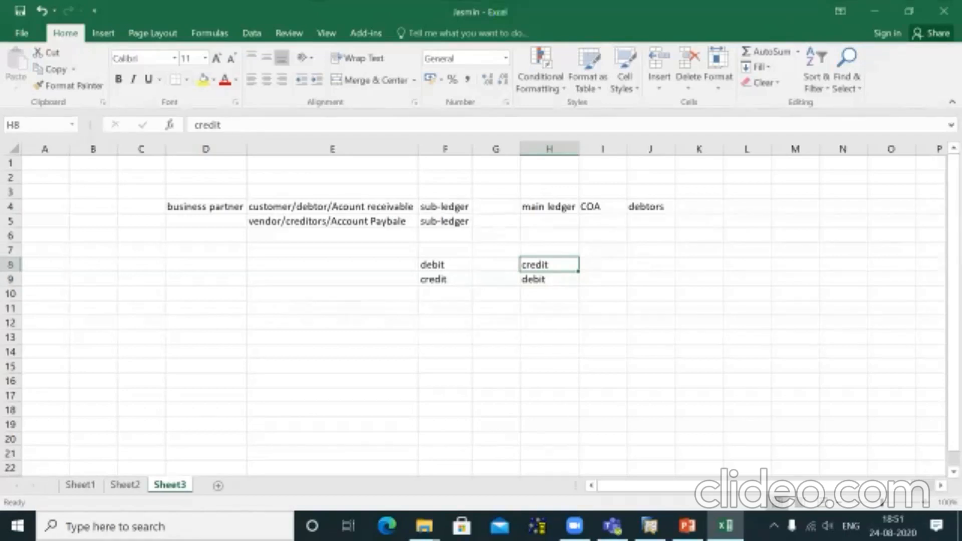
mouse_move(550, 264)
mouse_down()
mouse_move(550, 294)
mouse_move(550, 280)
mouse_up()
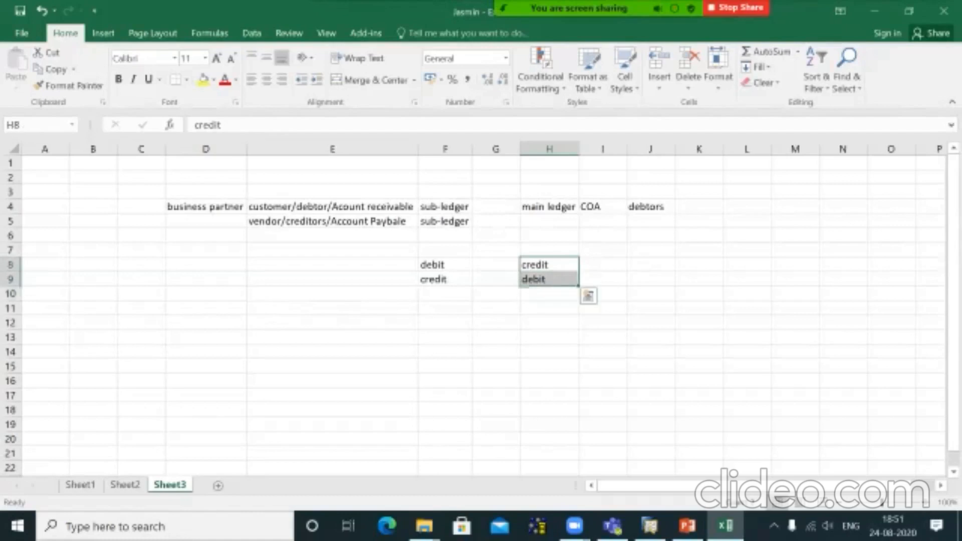
key(Delete)
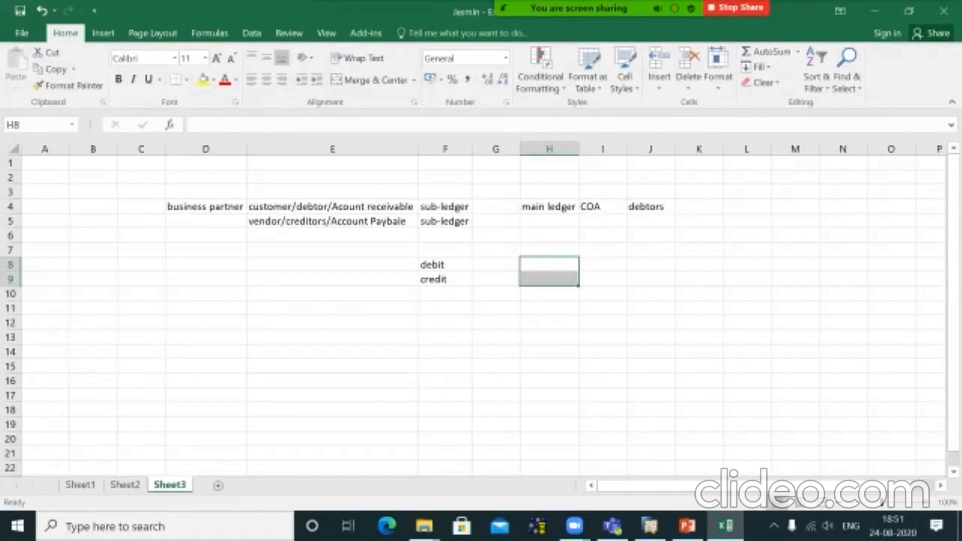
Enter "invoice" in F7 directly above the debit label.
click(333, 207)
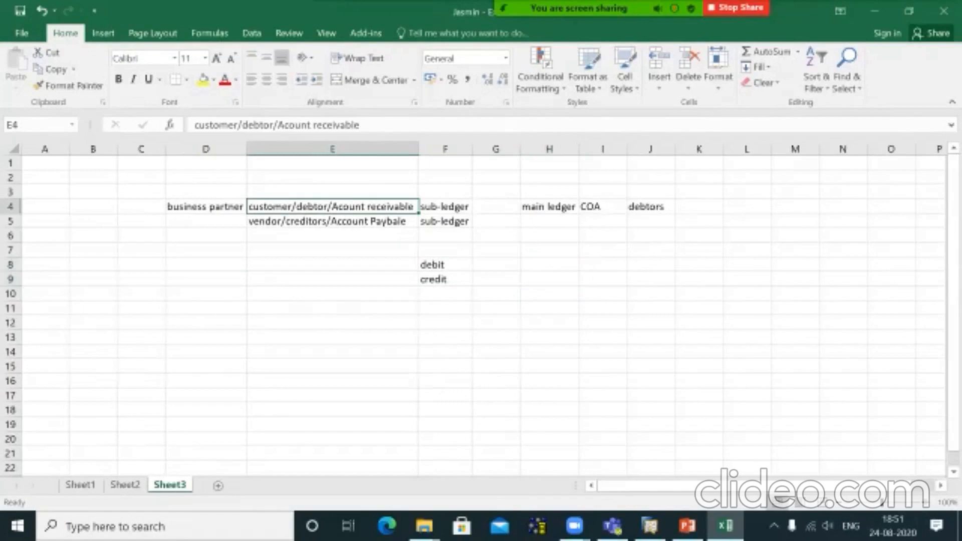
drag(603, 280, 496, 264)
click(496, 265)
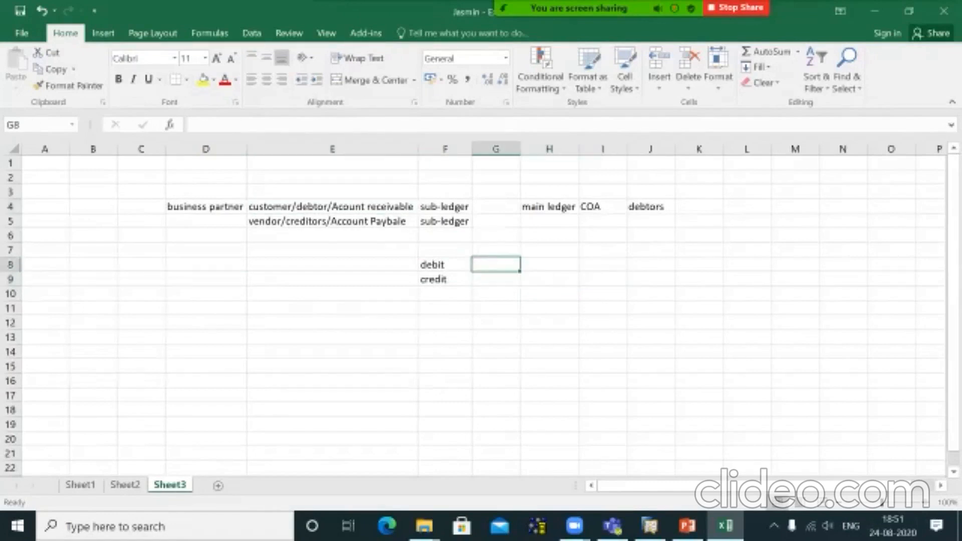
click(445, 264)
click(445, 250)
text(i)
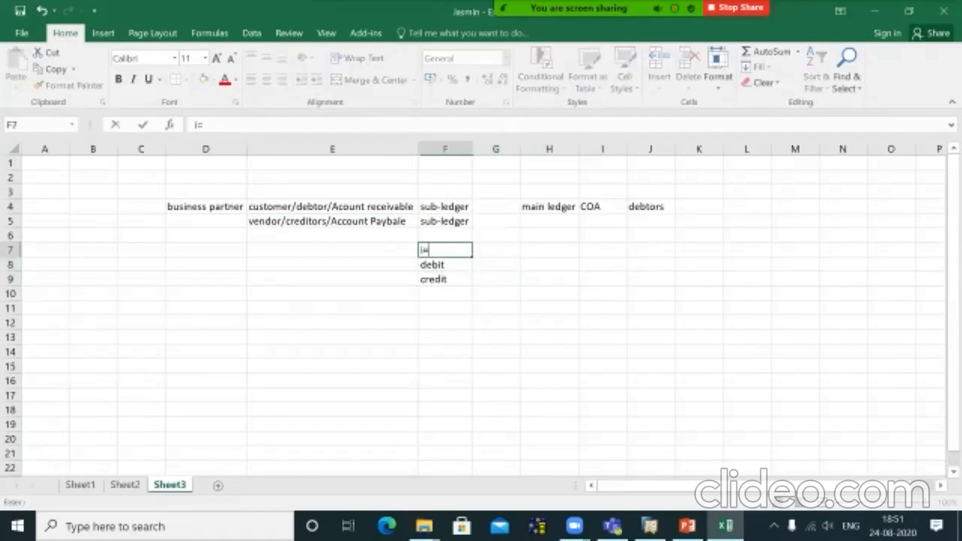
text(nvoice)
key(Tab)
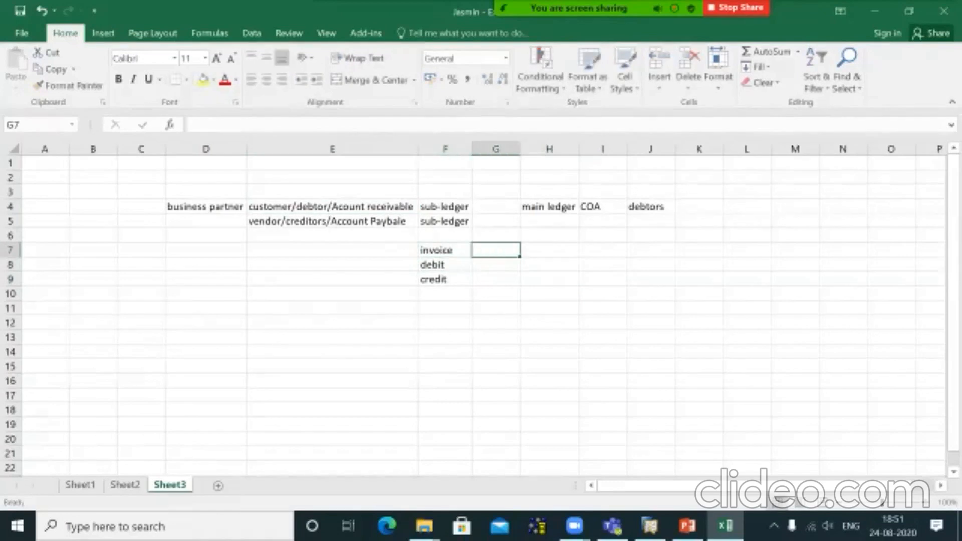
Enter "cutomer" in E8 and "vendor" in E9 as row labels beside the debit and credit entries.
key(Return)
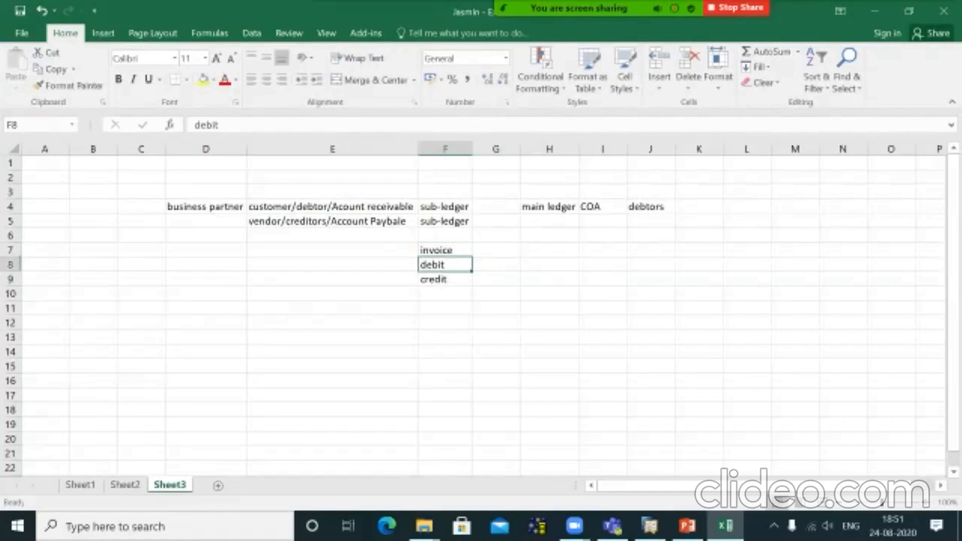
click(332, 264)
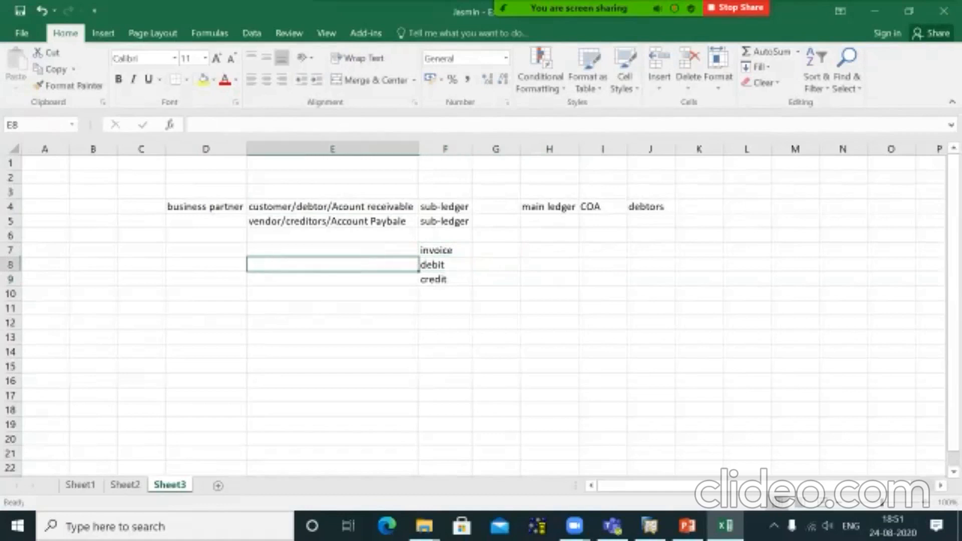
text(cutomer)
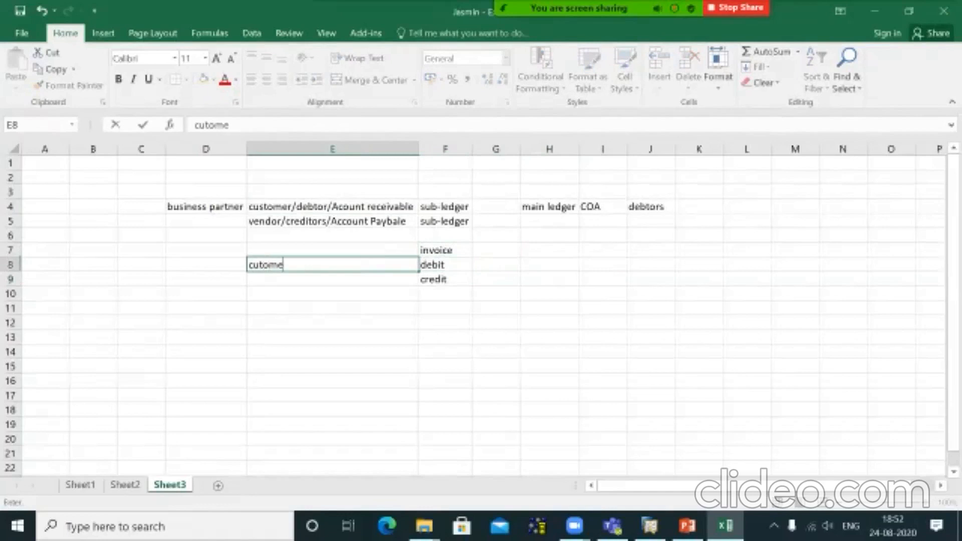
key(ctrl+Return)
click(332, 279)
text(vendor)
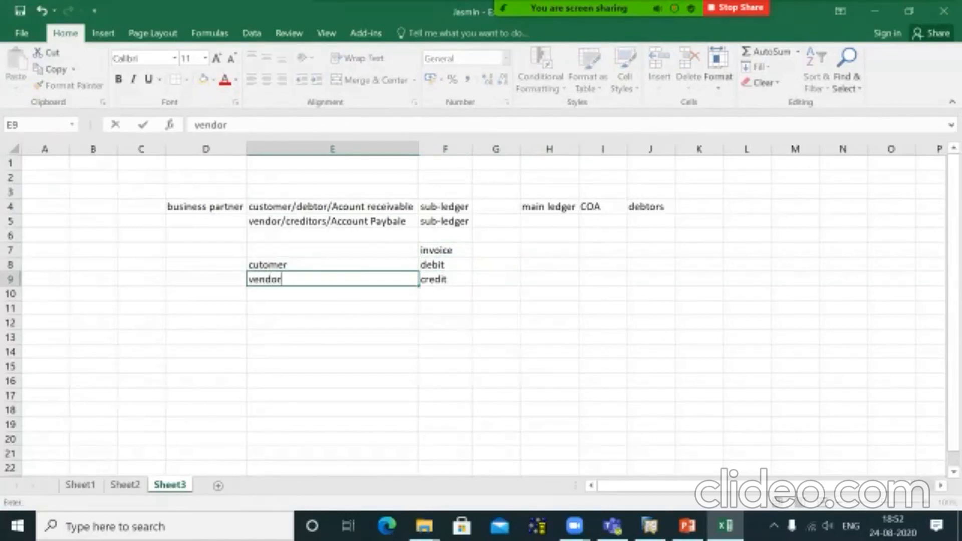
key(Return)
click(445, 250)
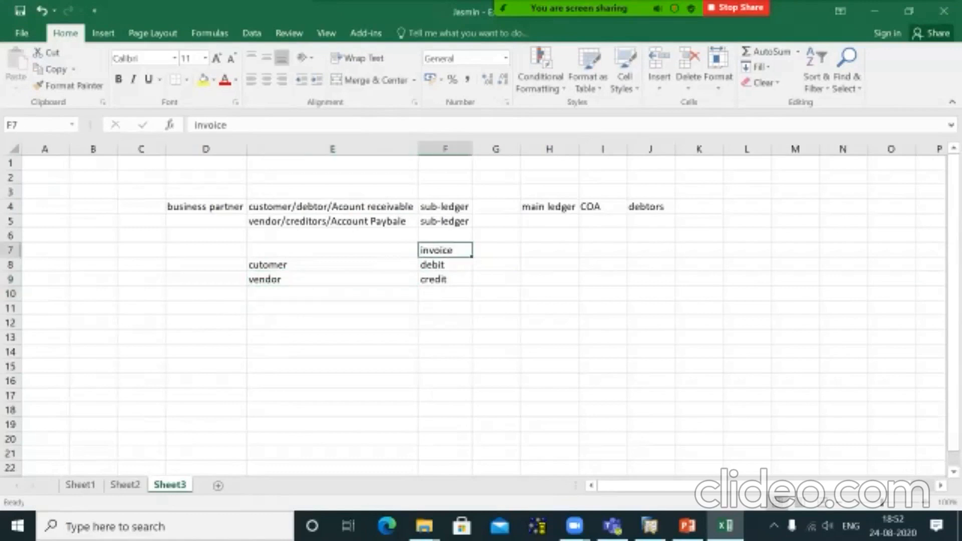
click(446, 265)
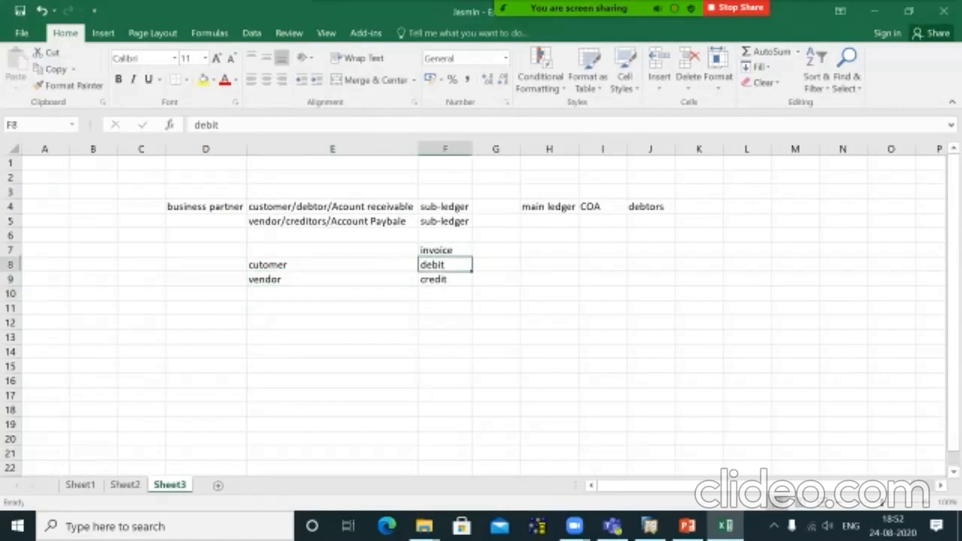
click(300, 265)
click(454, 266)
click(301, 280)
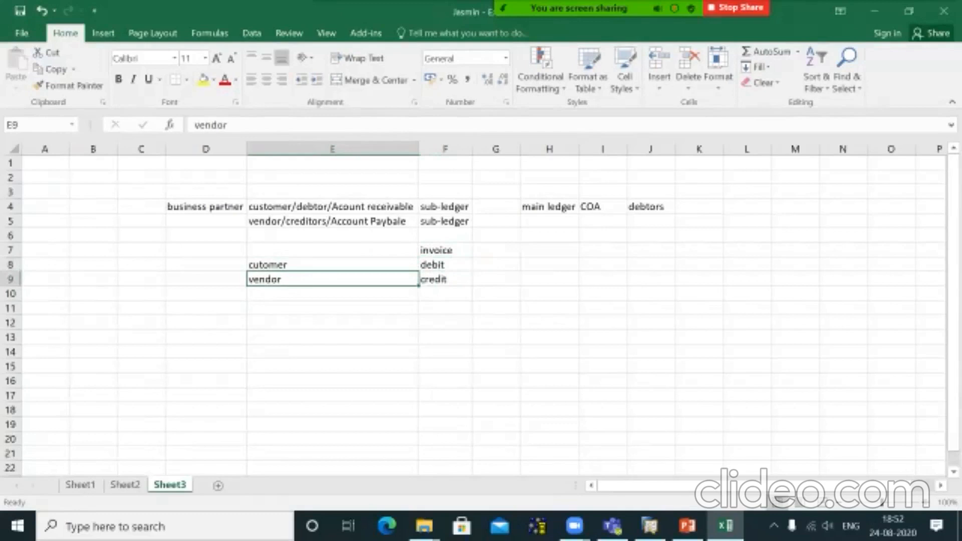
click(445, 279)
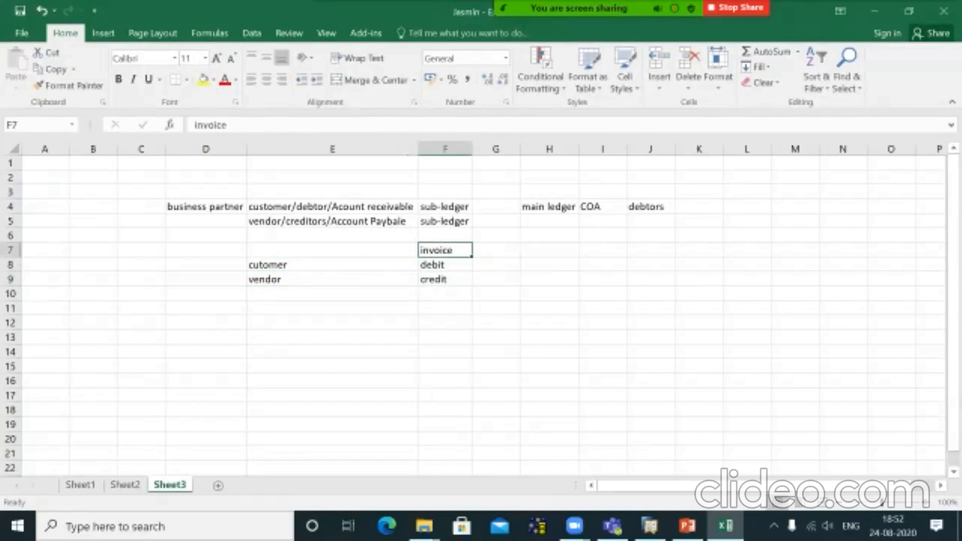
Enter "payment" in G7 as the column heading beside invoice.
click(496, 250)
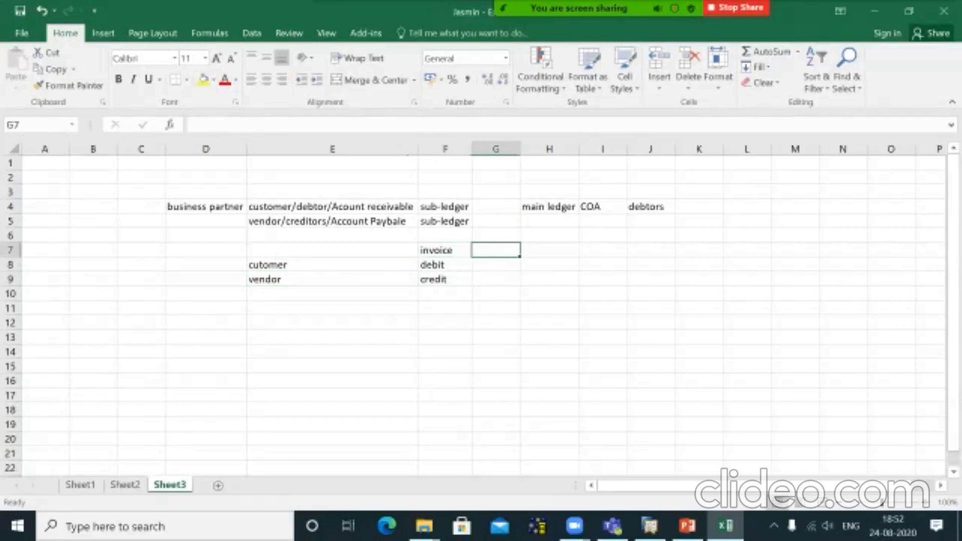
text(payment)
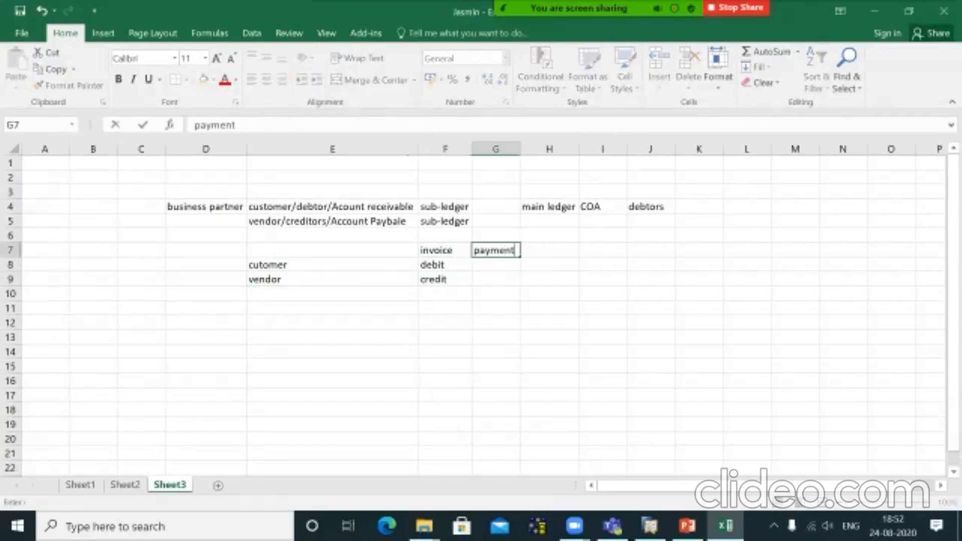
key(Return)
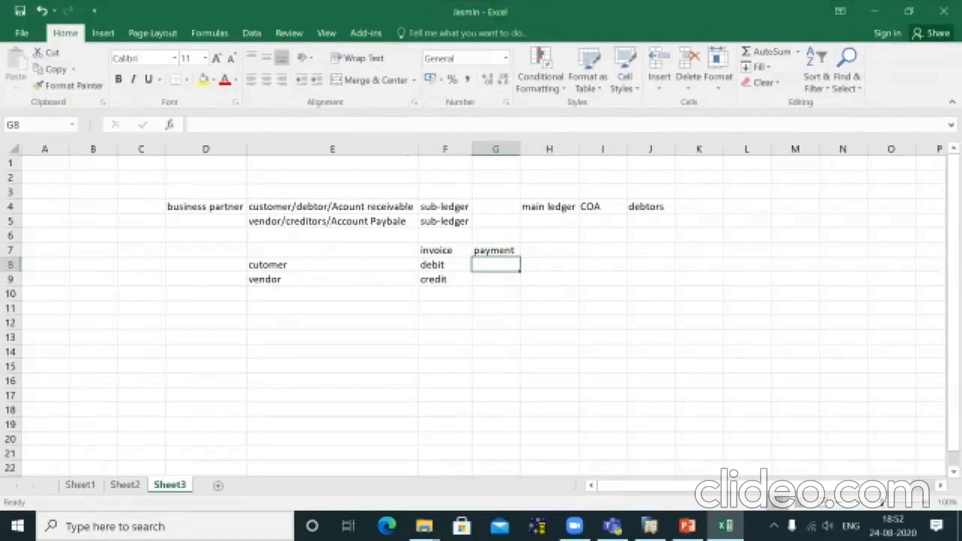
click(445, 280)
click(445, 264)
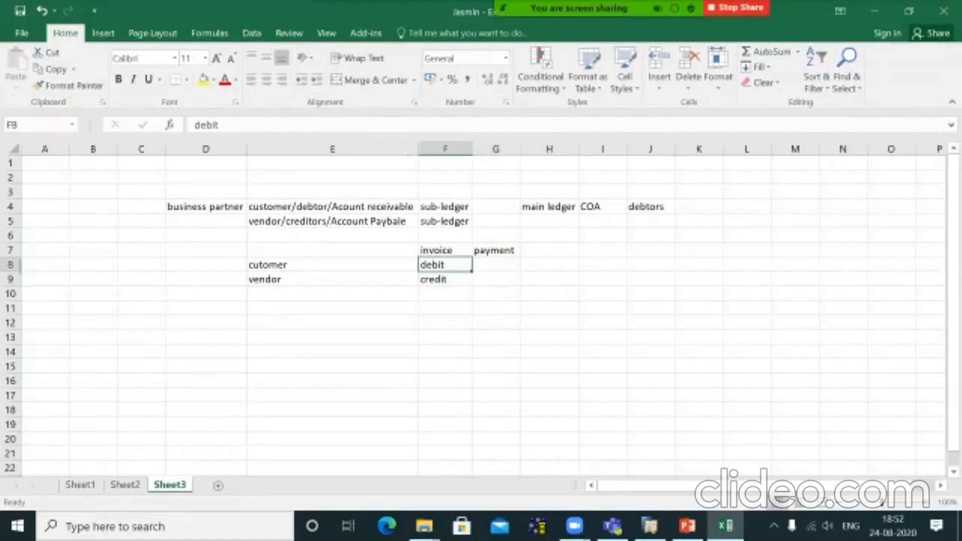
click(281, 265)
click(445, 265)
click(445, 279)
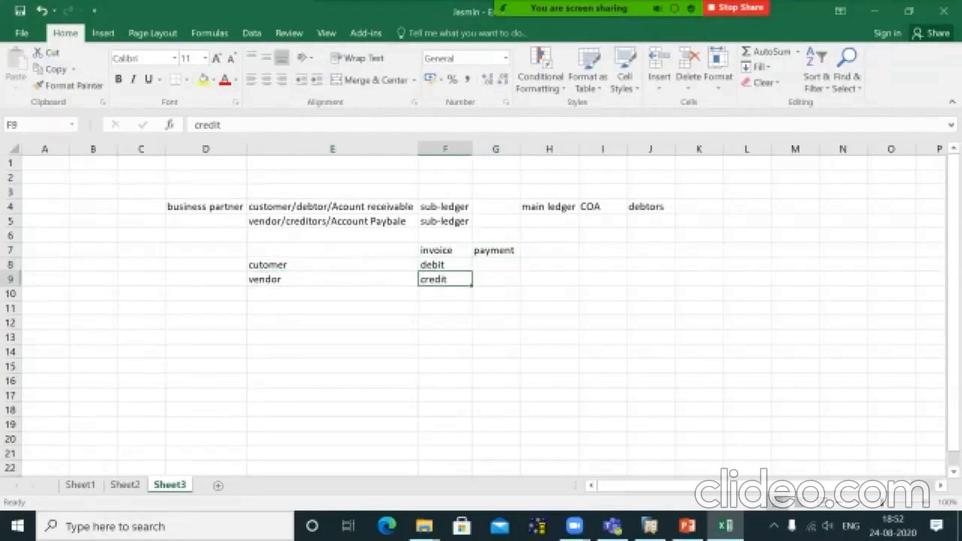
Under the payment heading, enter "credit" for the customer in G8 and "debit" for the vendor in G9.
click(495, 264)
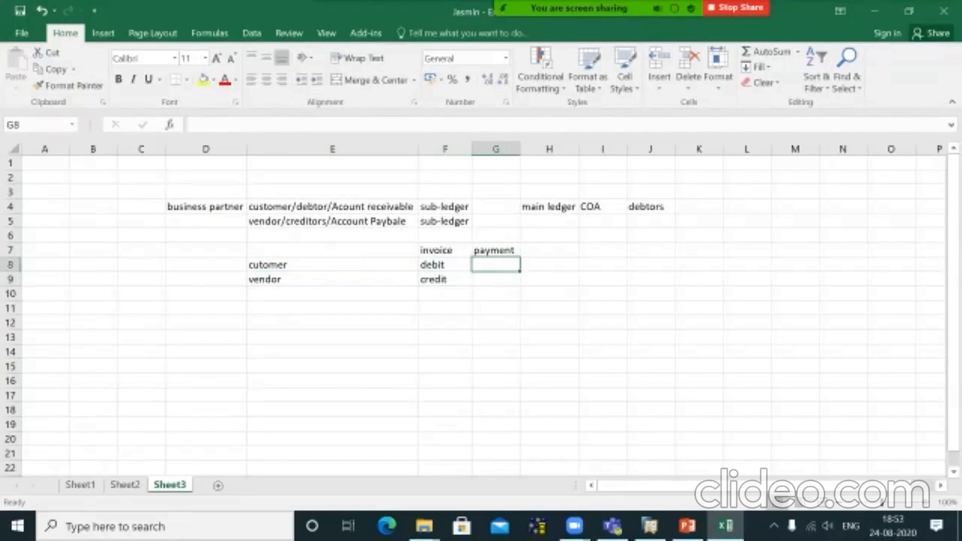
text(credit)
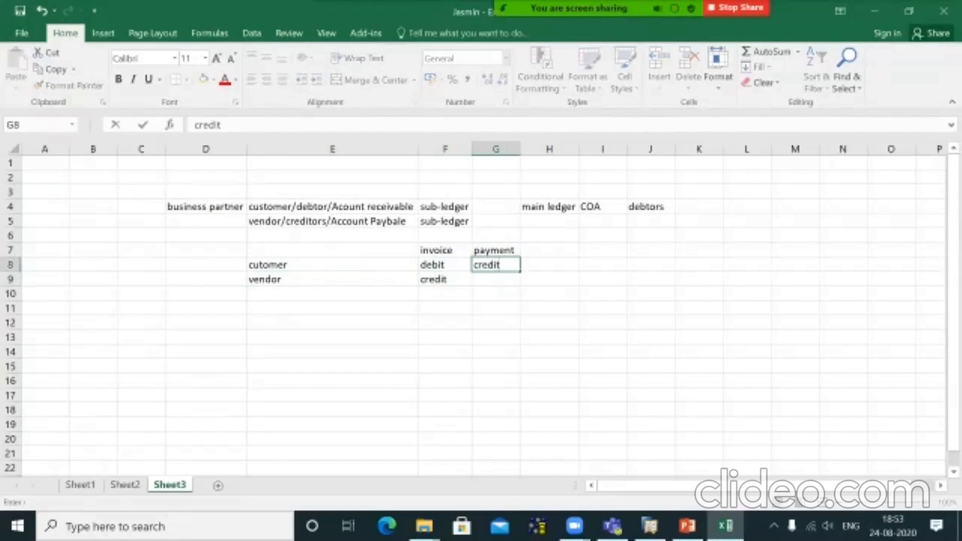
key(Return)
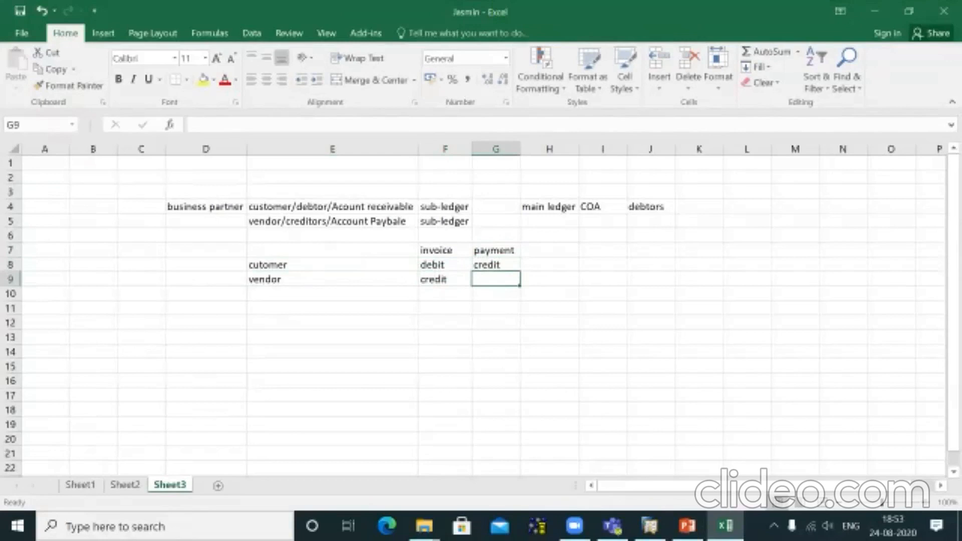
text(debit)
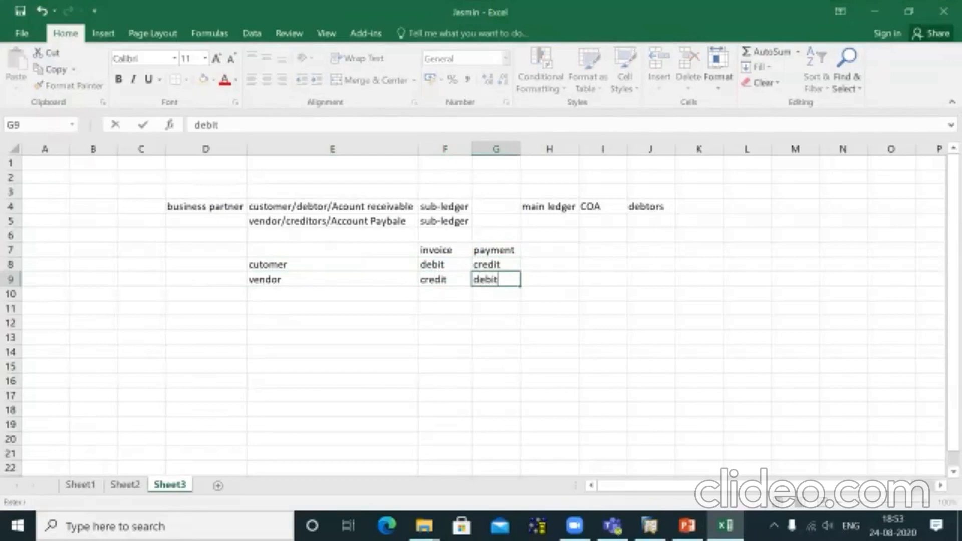
key(Tab)
Review the invoice and payment postings for the customer and vendor rows in E7:G9.
click(496, 265)
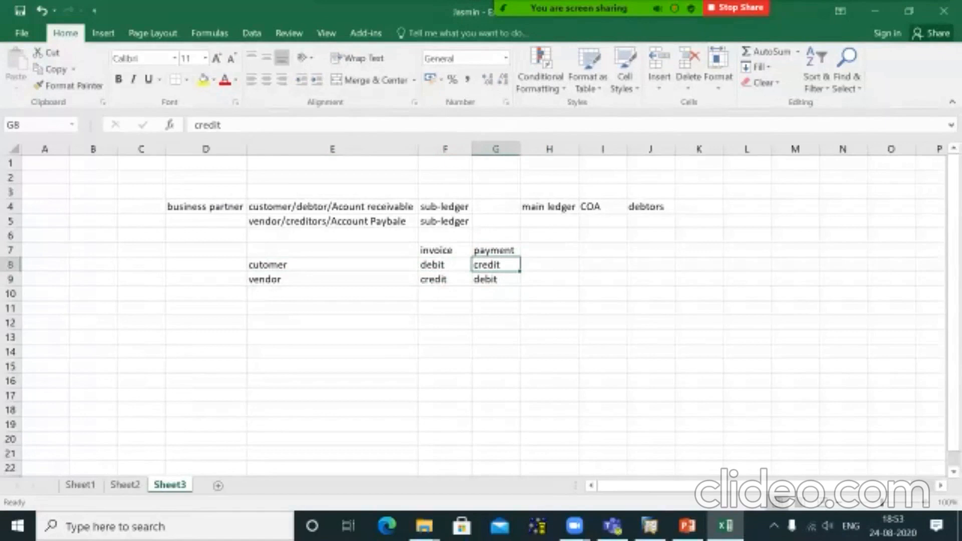
click(332, 280)
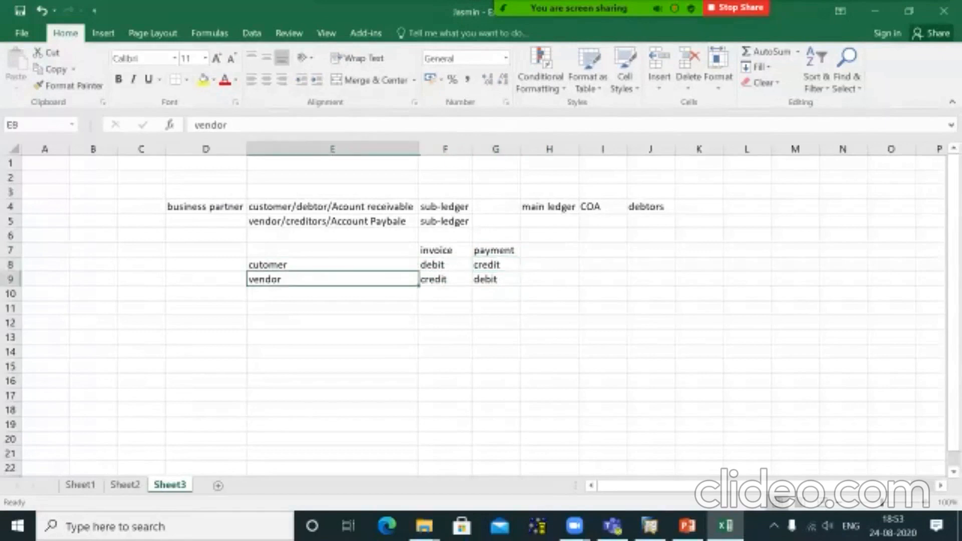
click(497, 279)
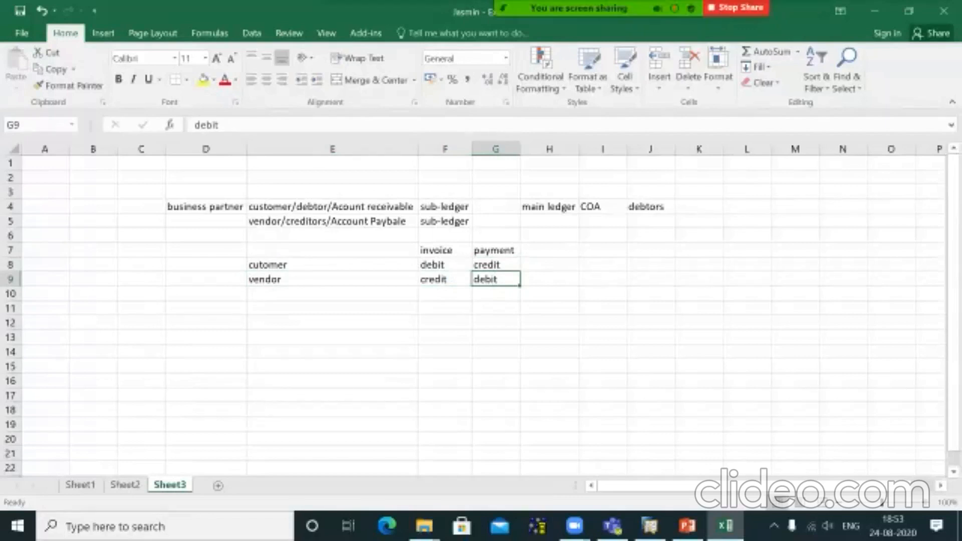
click(445, 250)
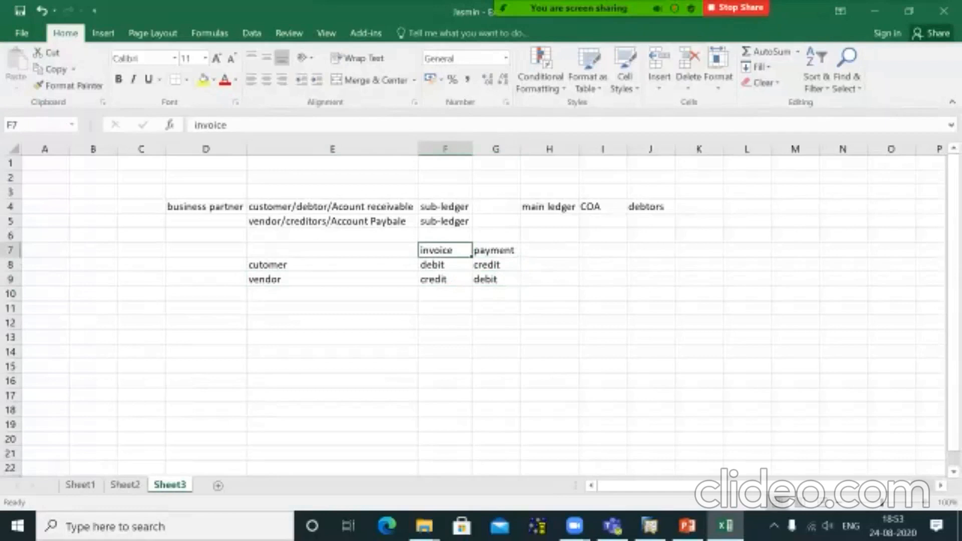
click(333, 265)
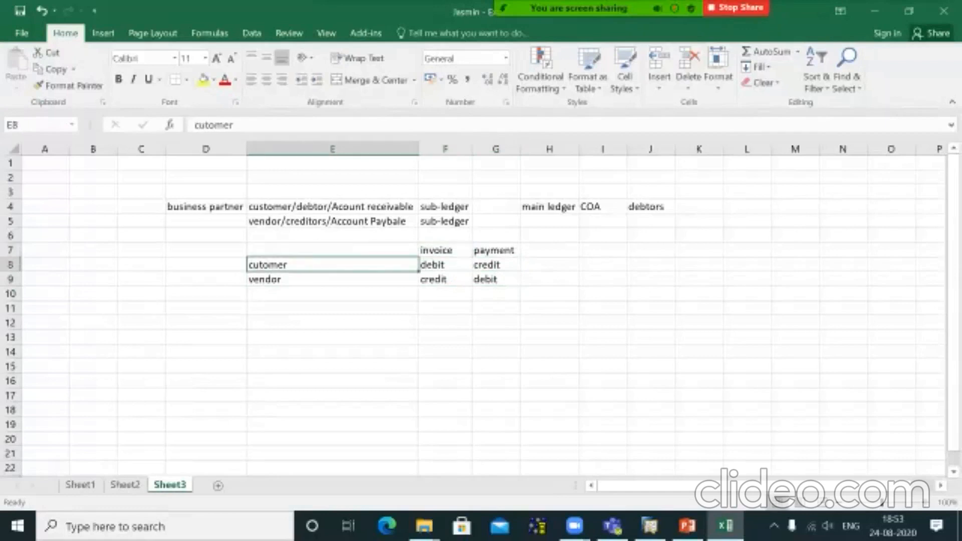
click(445, 251)
click(445, 266)
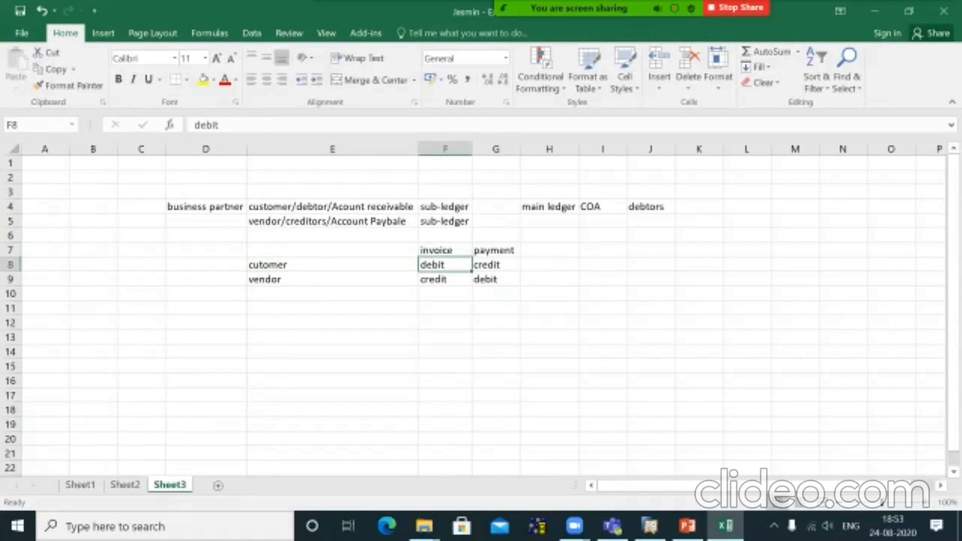
click(332, 280)
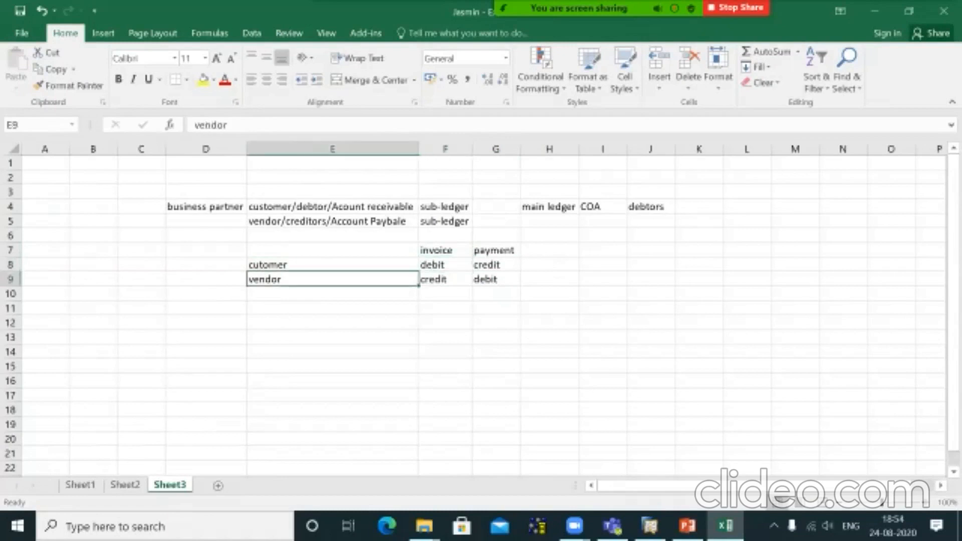
click(445, 279)
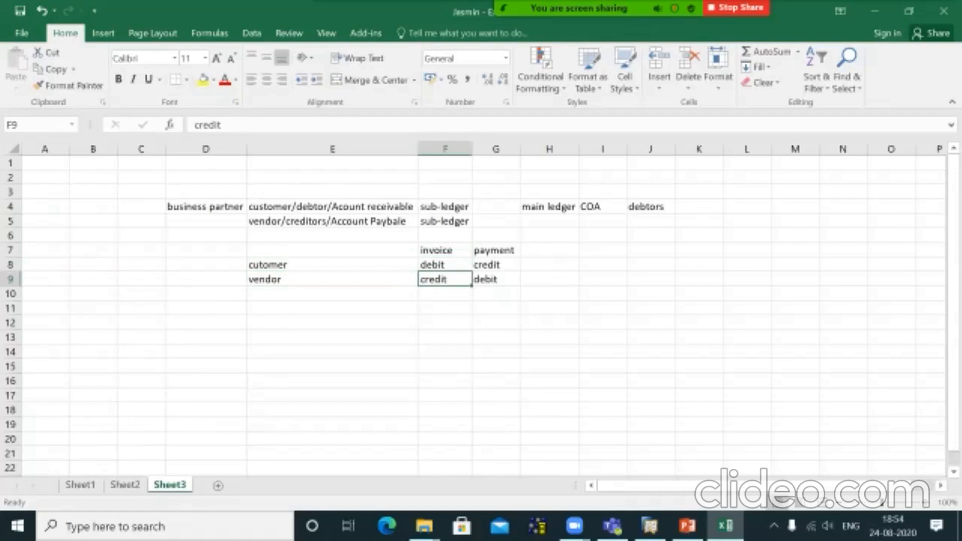
click(495, 250)
click(495, 265)
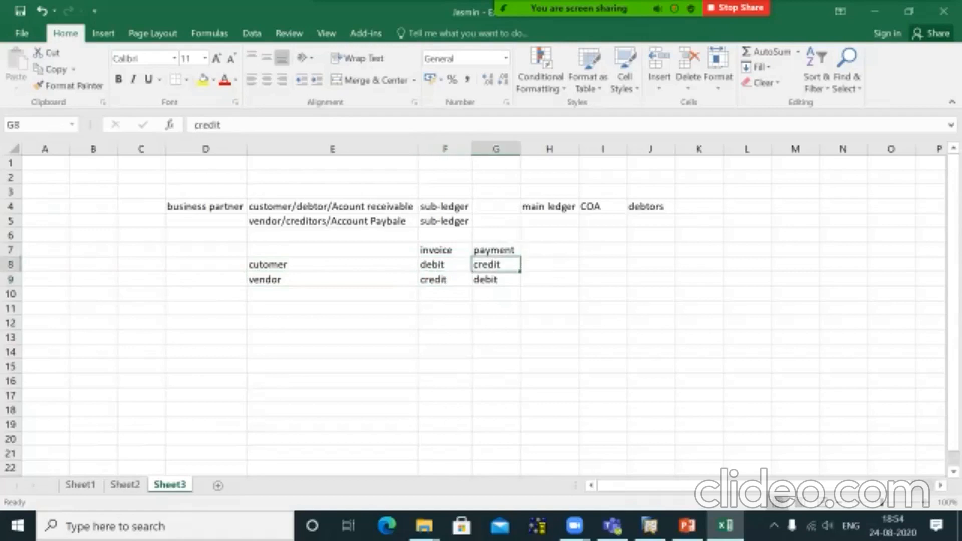
click(496, 279)
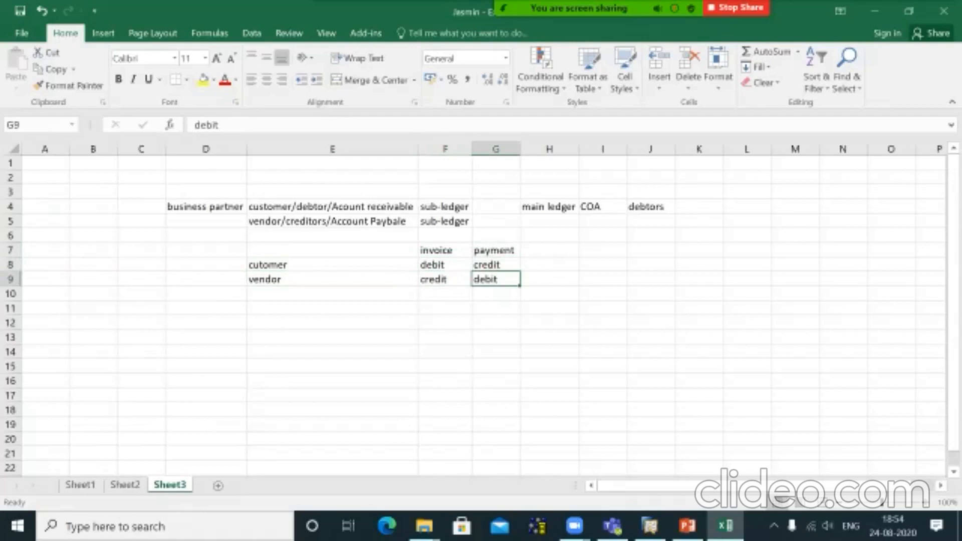
click(496, 264)
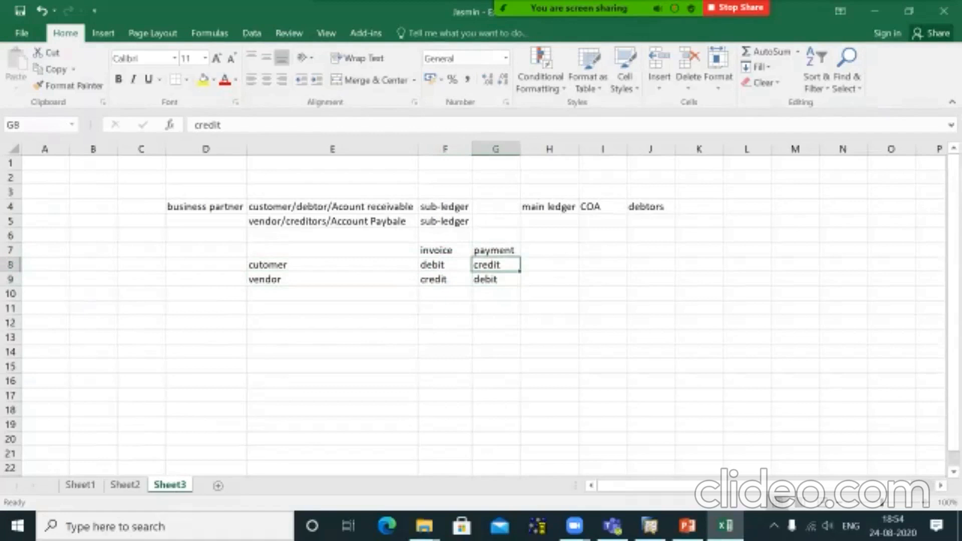
Switch to SAP Business One to check the Trade Debtors accounts in the Chart of Accounts, and return to the Excel sheet.
click(549, 206)
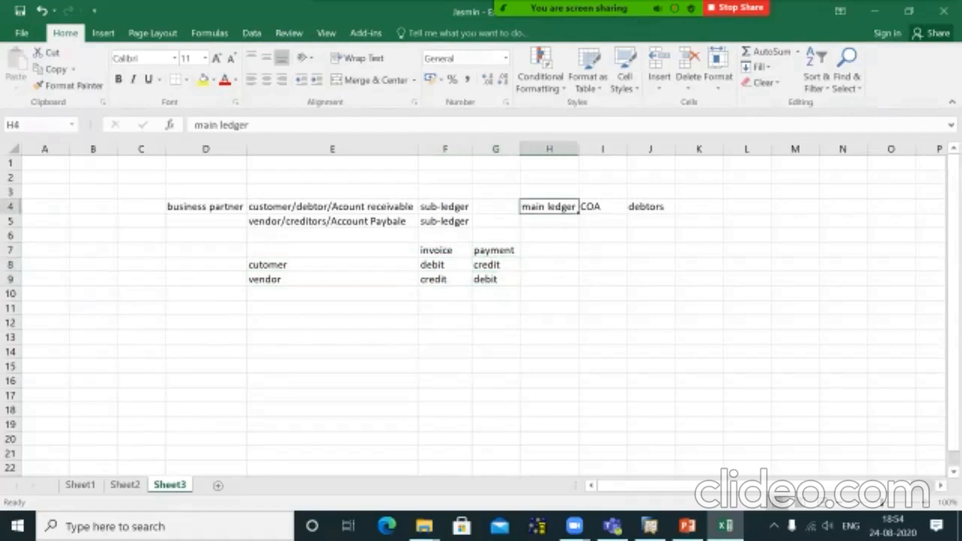
click(649, 526)
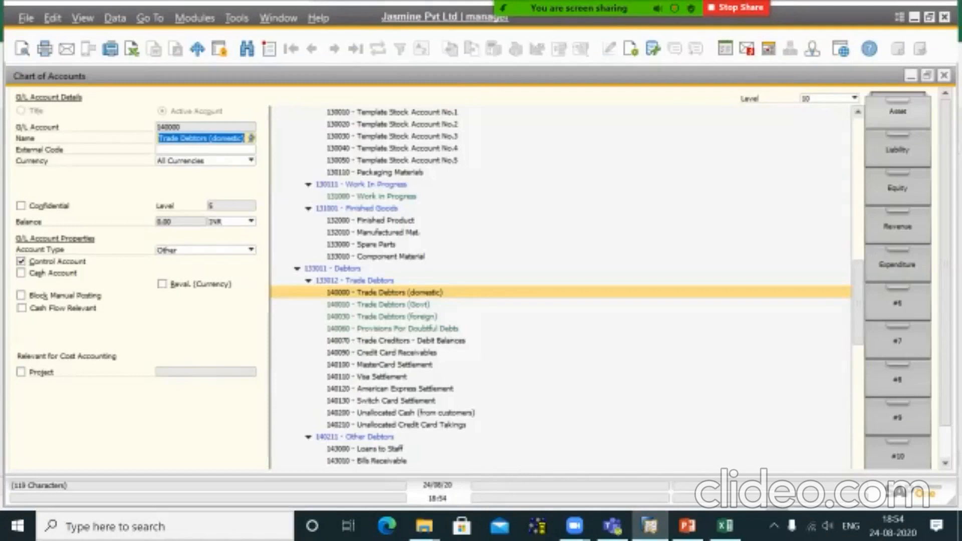
click(725, 526)
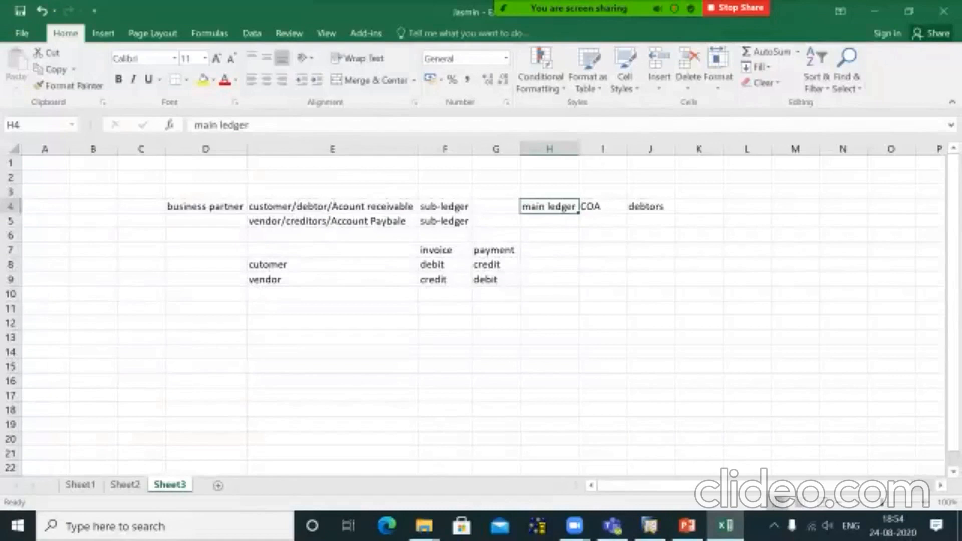
Enter "domestic" in H5 and "export/imort" in H6 below the main ledger label.
key(Return)
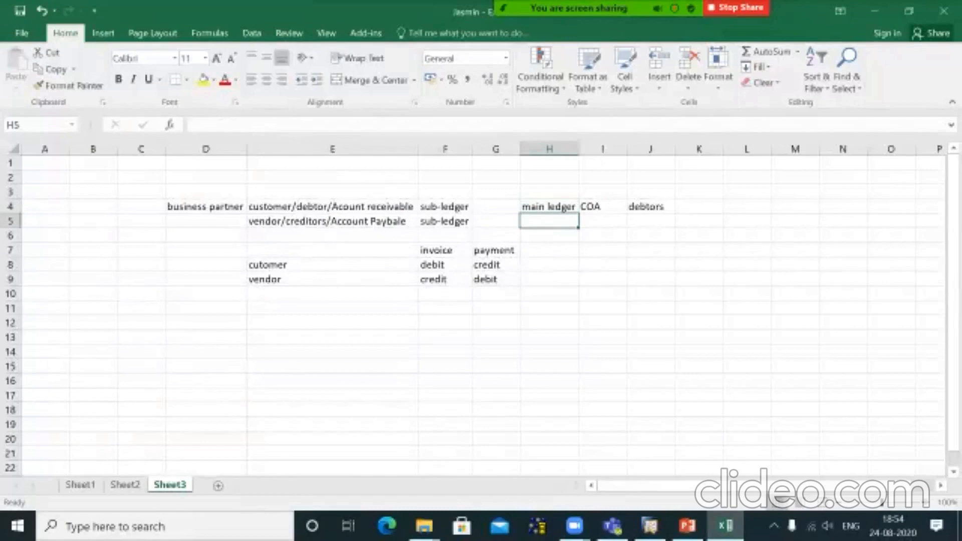
text(domestic)
key(Return)
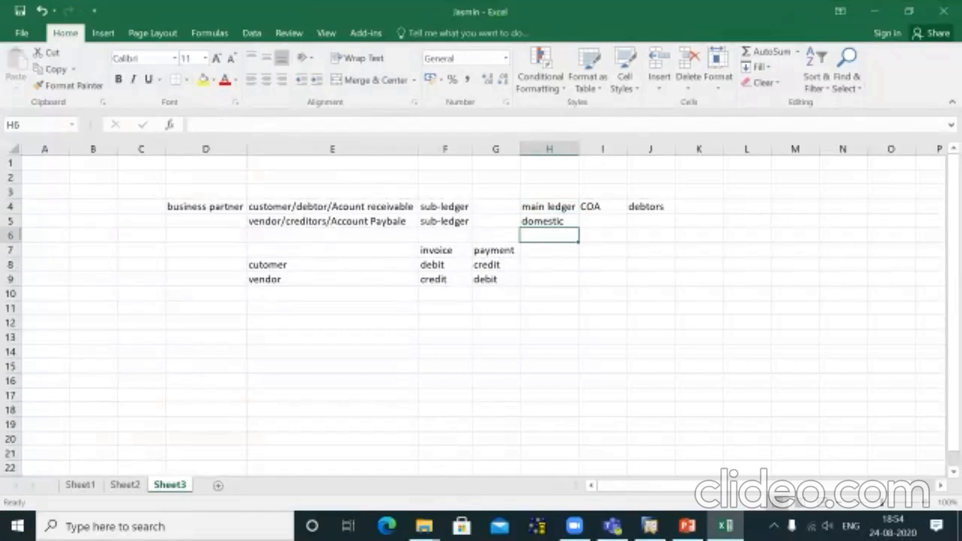
text(export/)
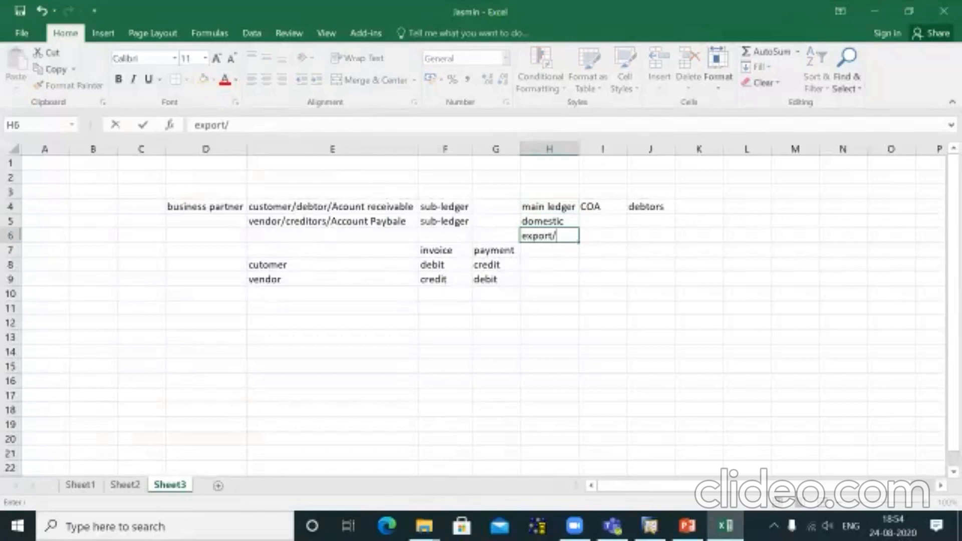
text(imort)
key(Tab)
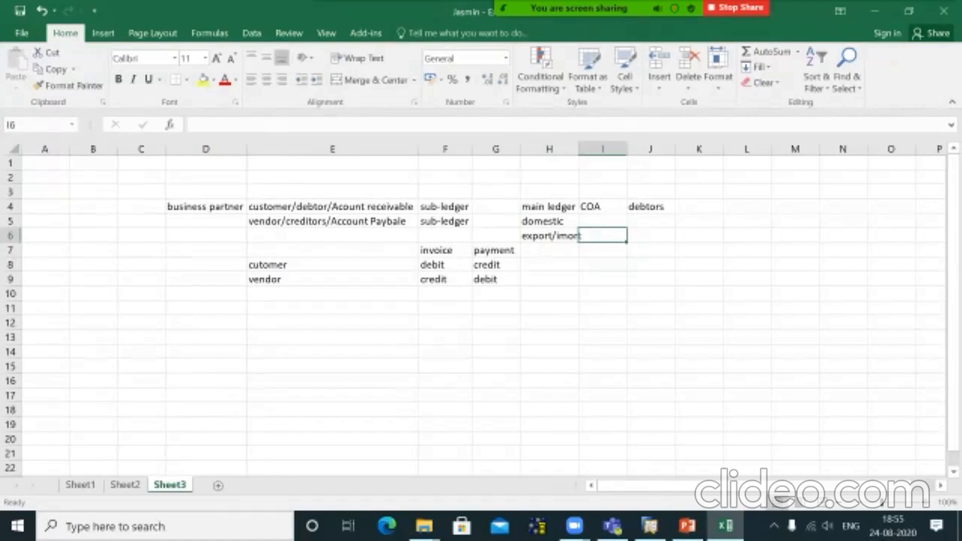
Widen column H to fit its contents and correct the text in H6 to "export/import".
click(549, 235)
double_click(580, 148)
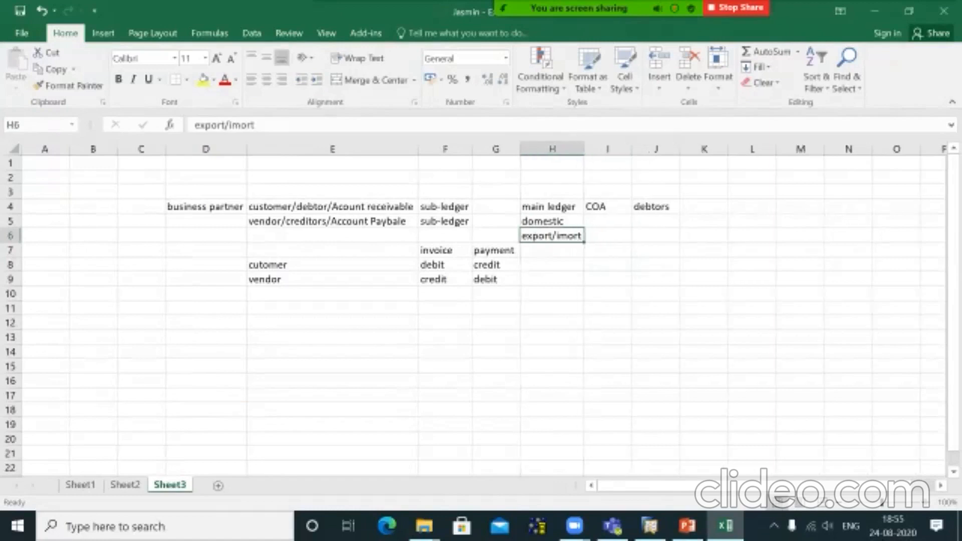
click(551, 221)
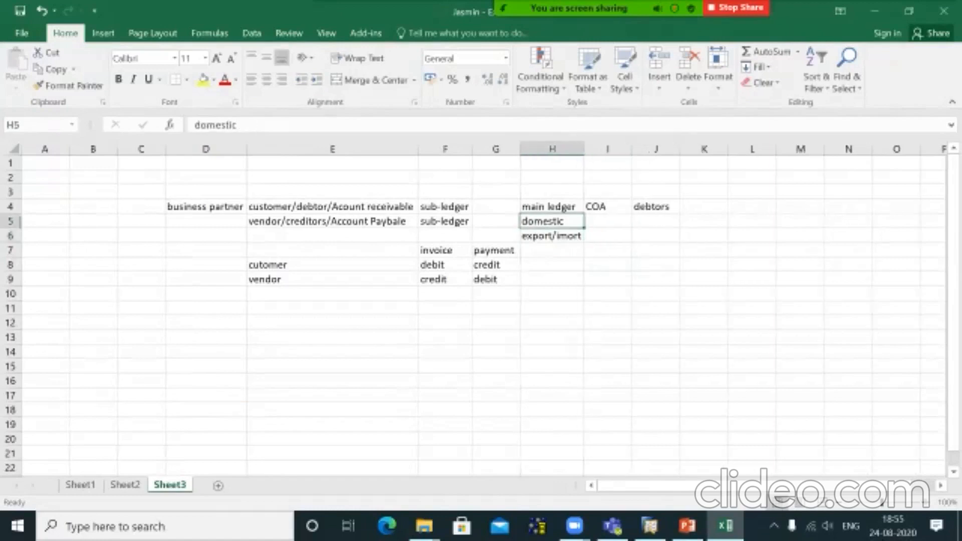
click(551, 235)
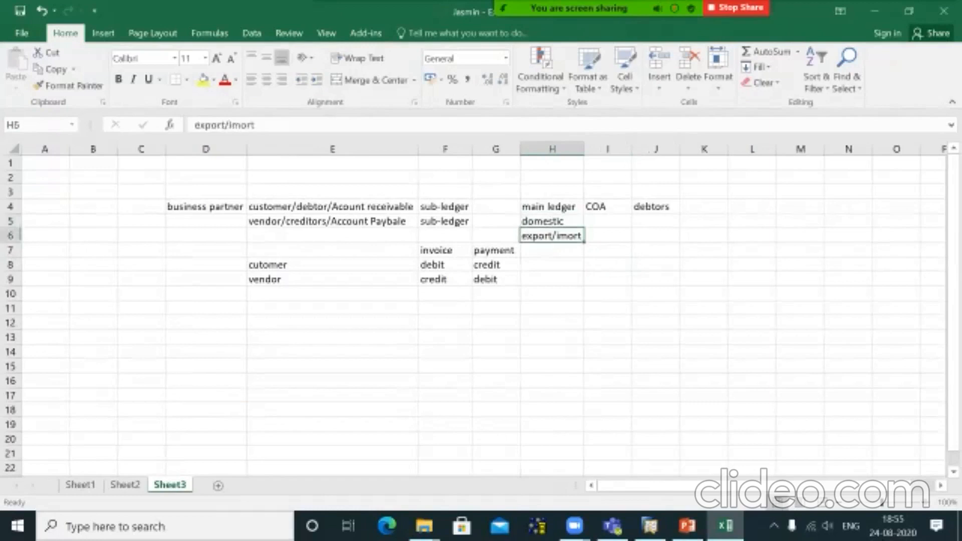
double_click(569, 235)
text(p)
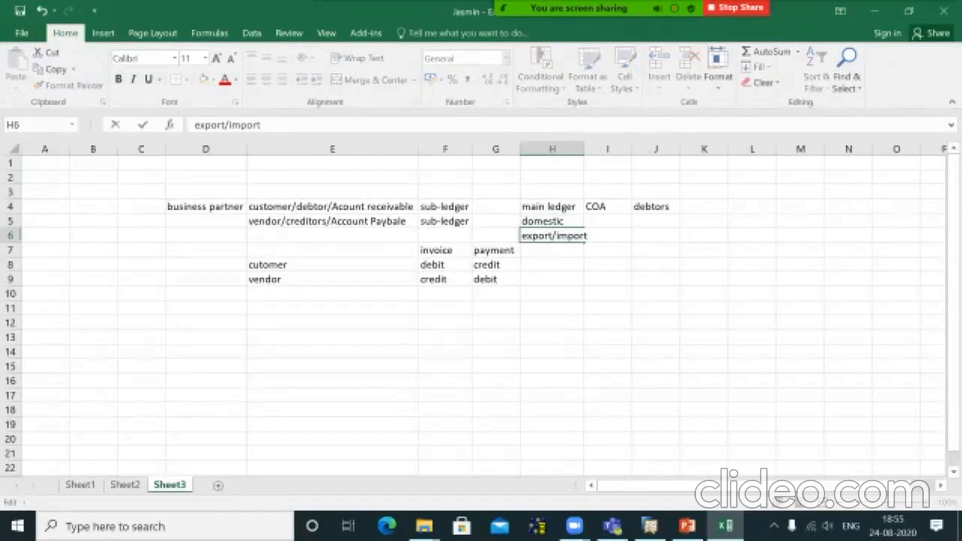
click(552, 279)
click(581, 236)
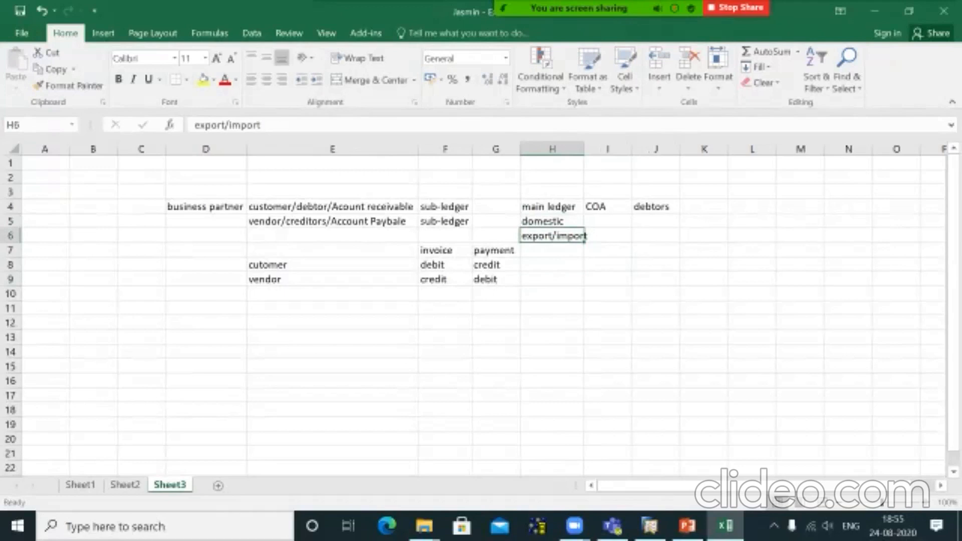
Enter row 13 headings: "dometic" in F13, "export" in G13, "domestic" in I13 and "import" in J13.
click(445, 337)
text(dometic)
key(Tab)
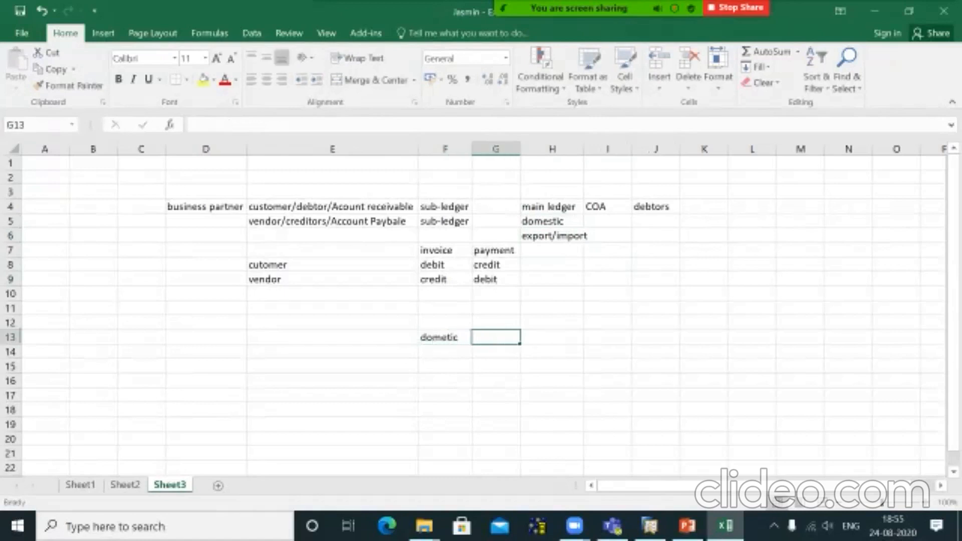
text(export)
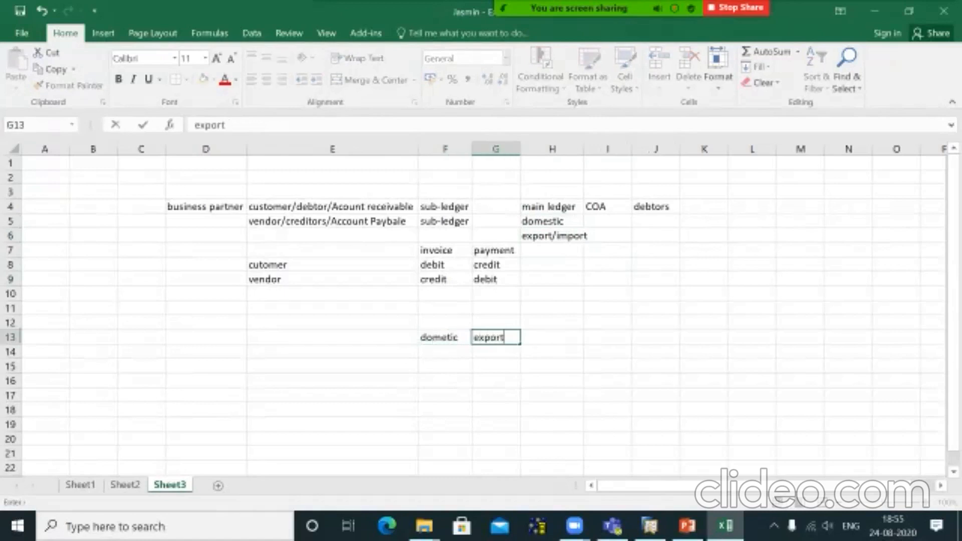
key(Tab)
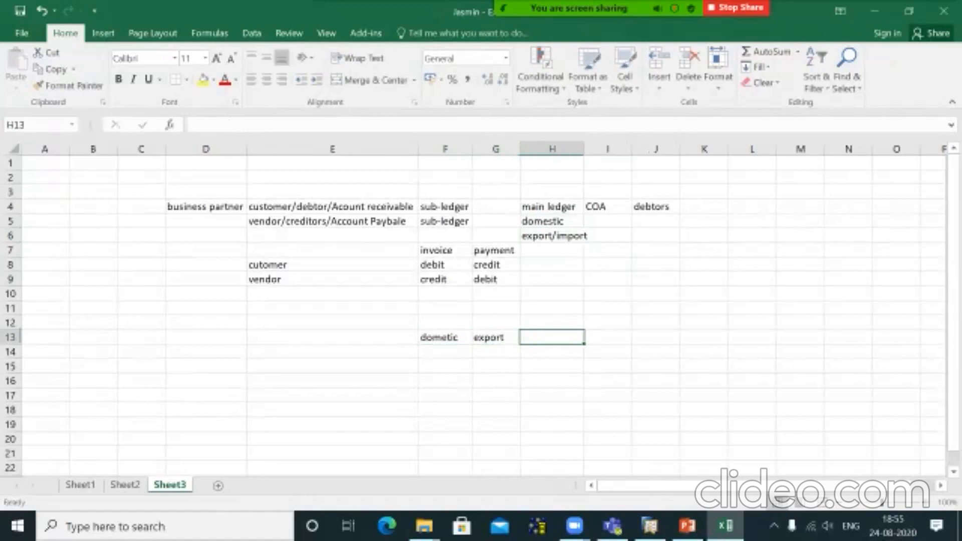
key(Tab)
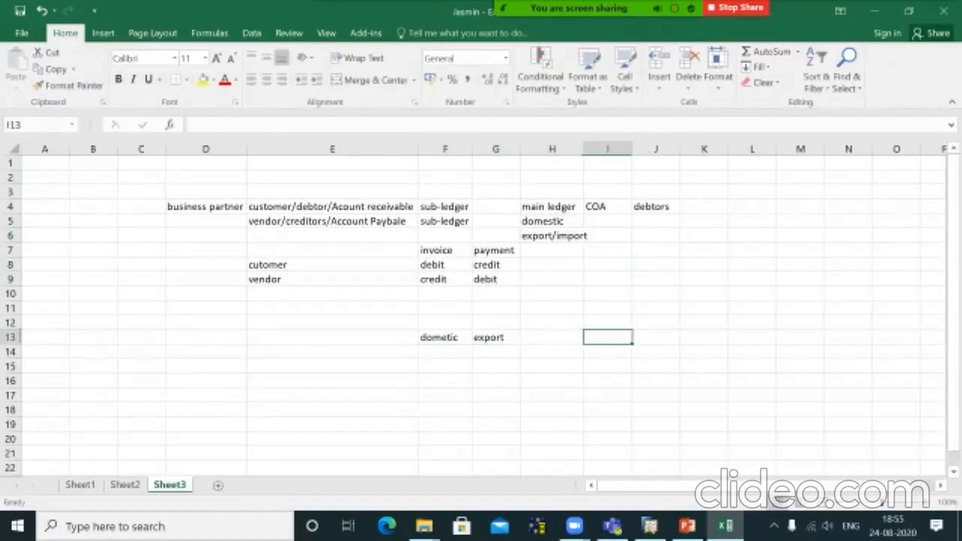
text(domestic)
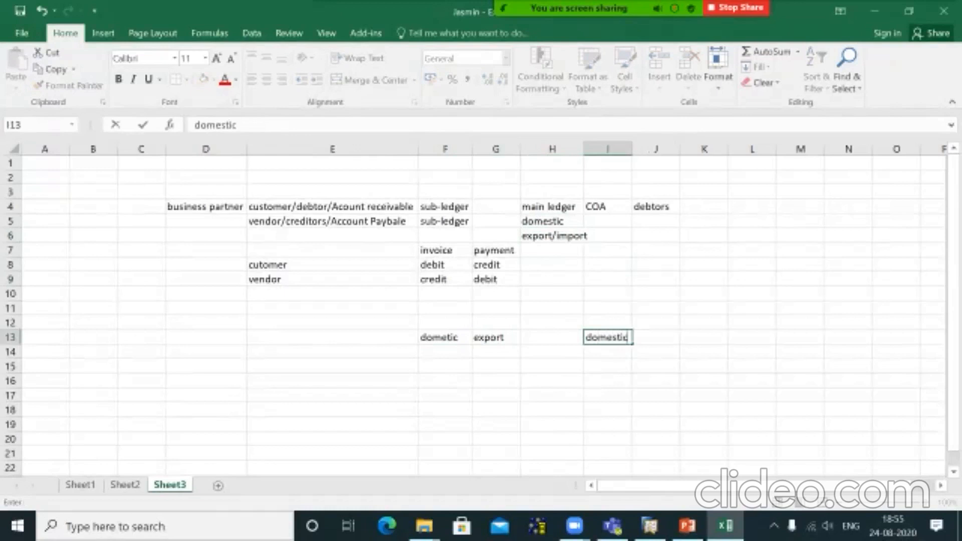
key(Tab)
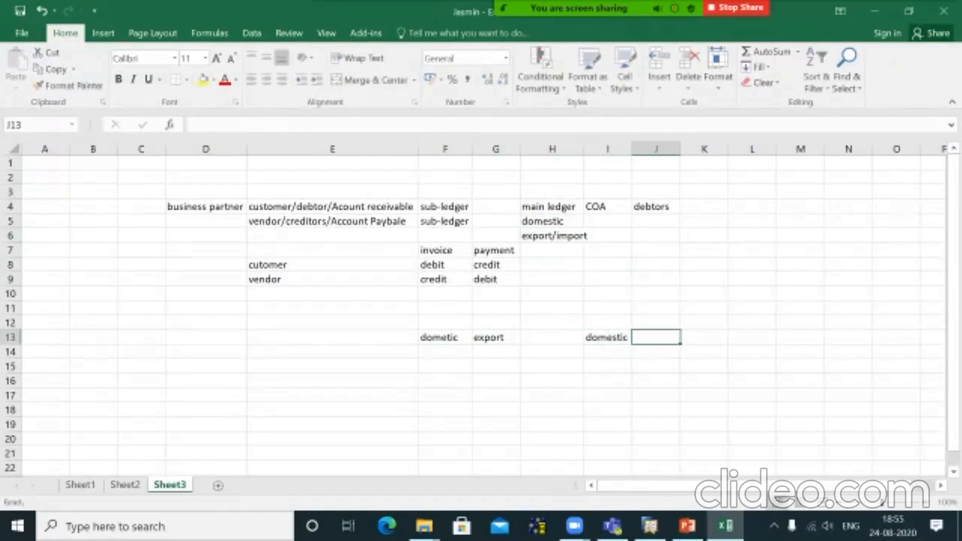
text(import)
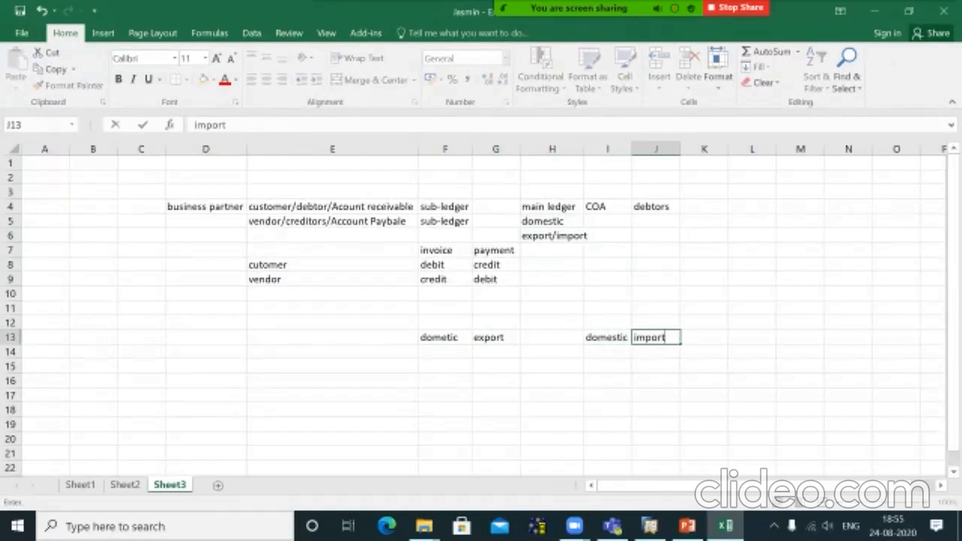
click(552, 366)
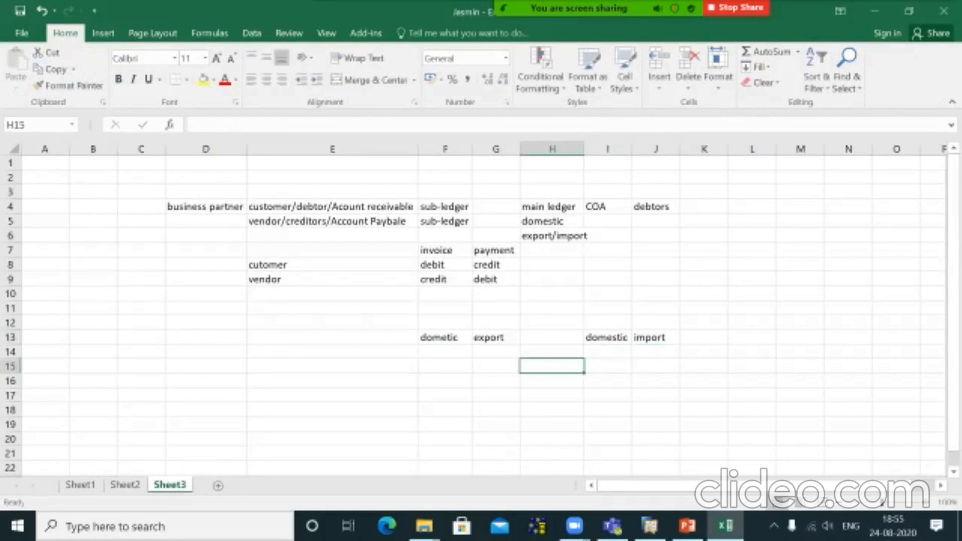
List "abc", "dfc", "dfg" and "cvb" below the first domestic heading in F14:F17.
click(445, 352)
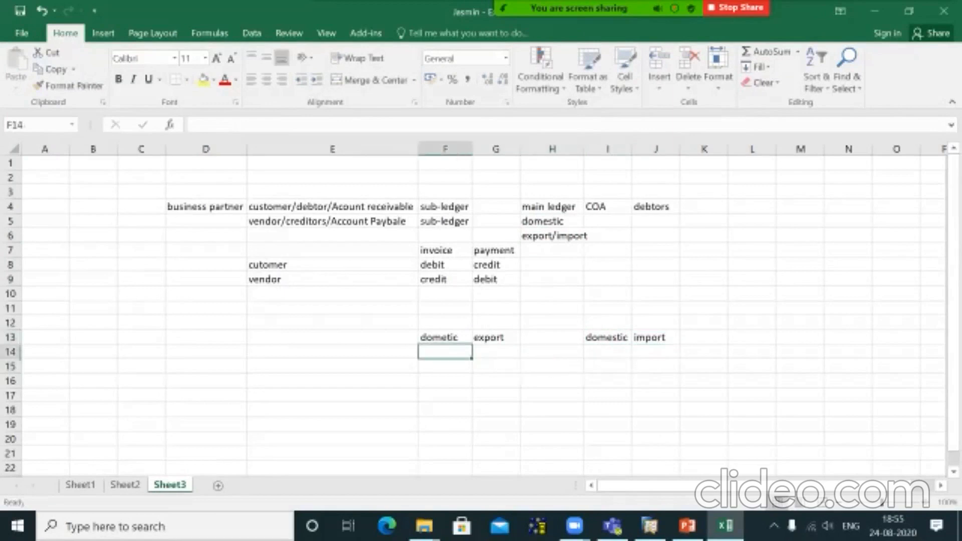
text(abc)
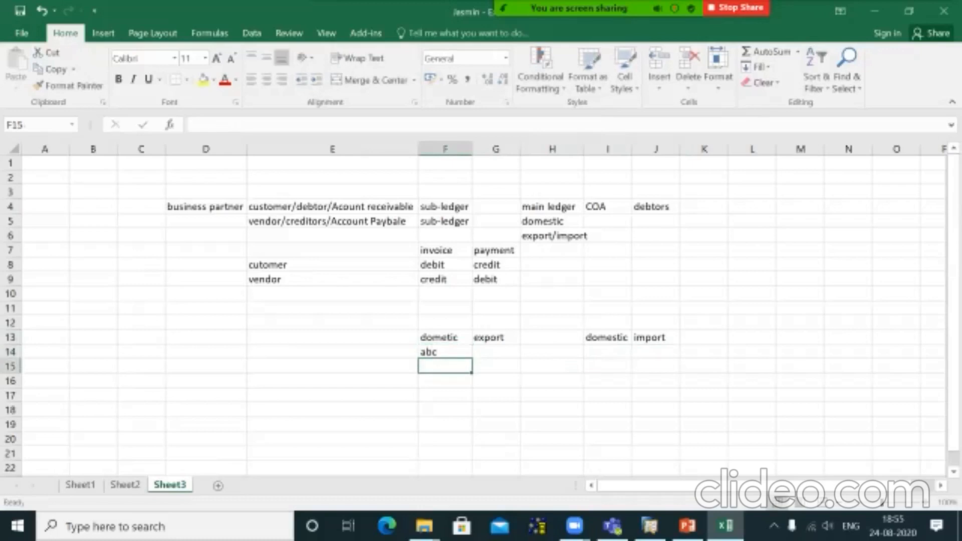
text(dfc)
key(Return)
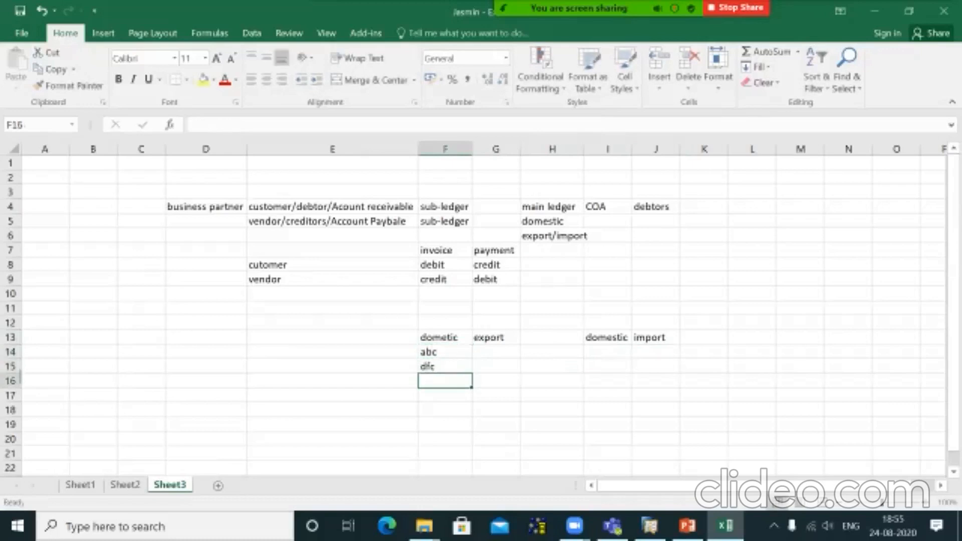
text(dfg)
key(Return)
text(cvb)
key(Return)
drag(445, 352, 445, 396)
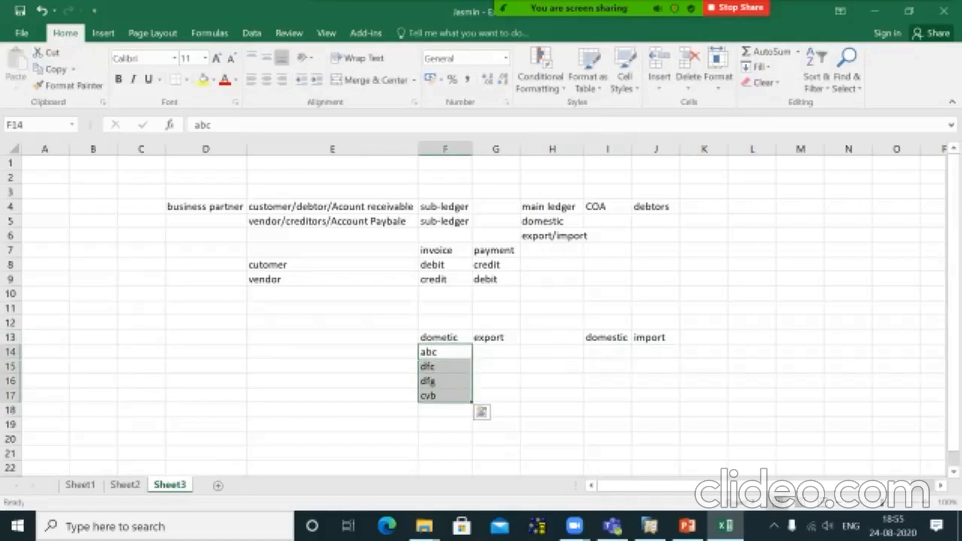
Label E13 "main ledger" and E14 "sub-ledger", filling the sub-ledger label down through E17.
click(333, 337)
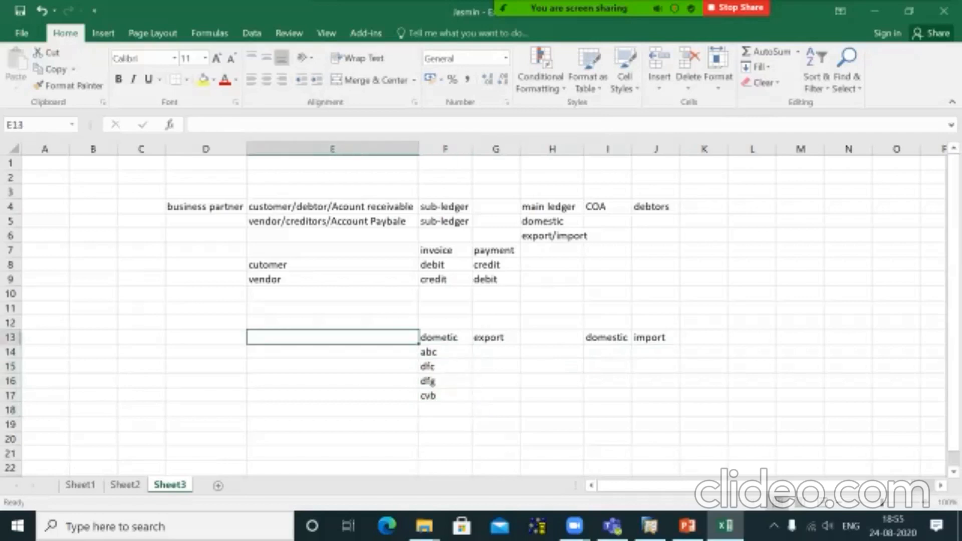
text(main ledger)
key(Return)
text(sub)
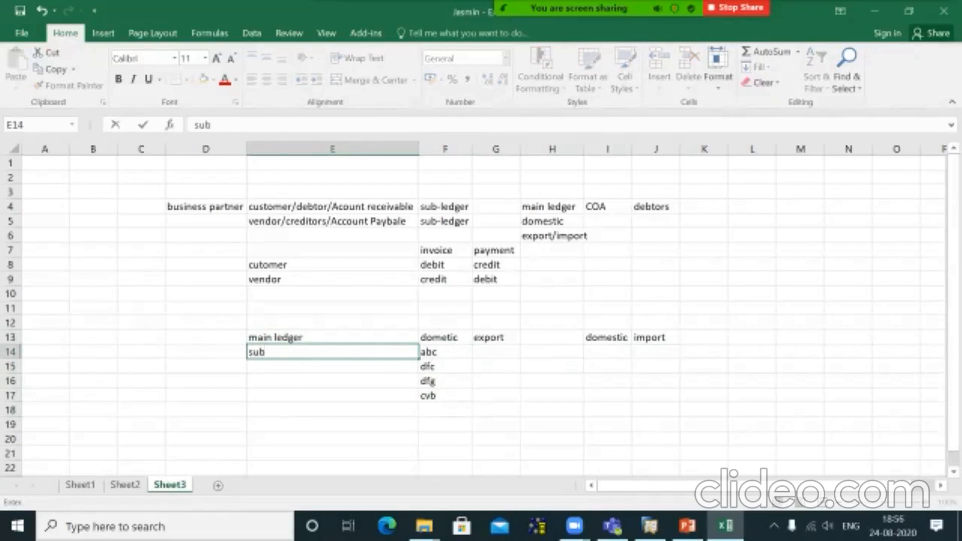
text(-ledger)
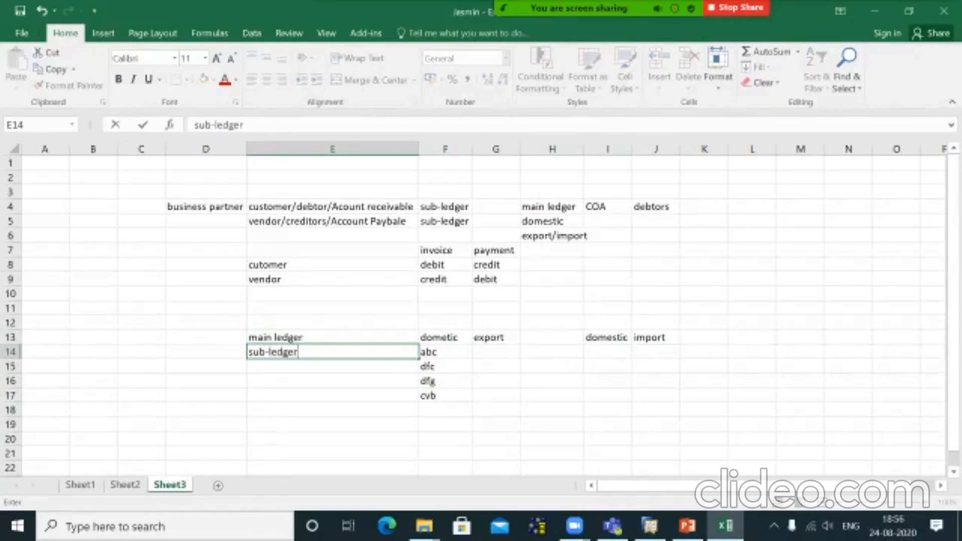
click(445, 410)
drag(301, 352, 301, 395)
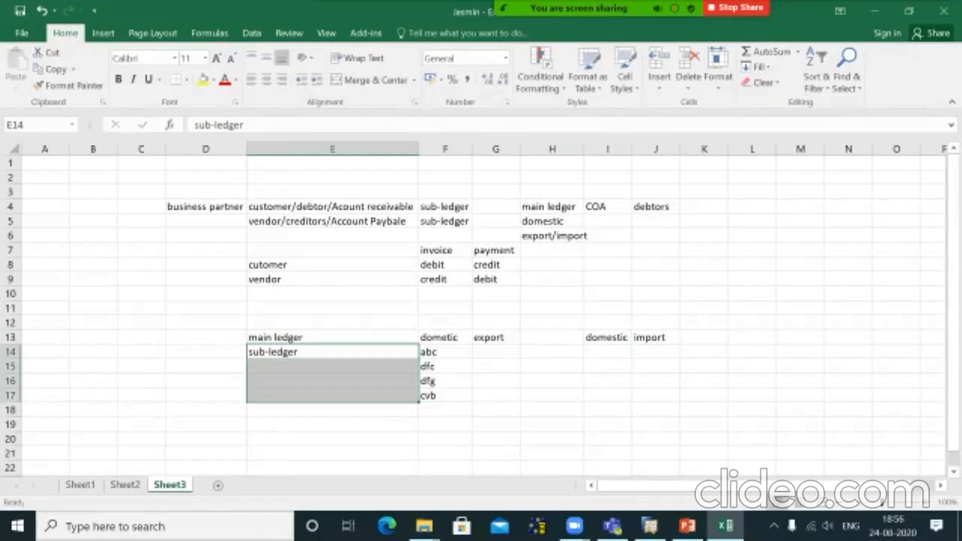
key(ctrl+d)
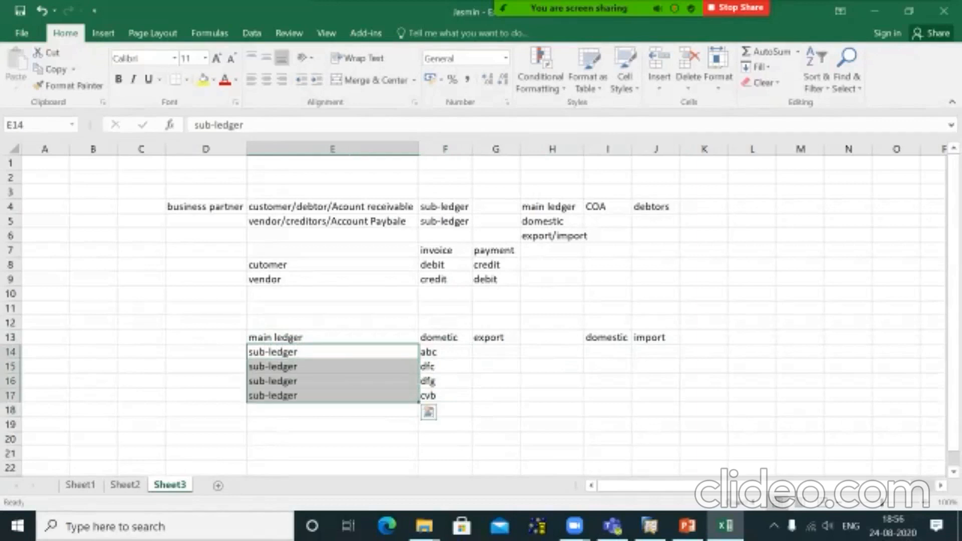
List "mersk", "torrent", "ghj" and "klp" below the export heading in G14:G17.
click(495, 352)
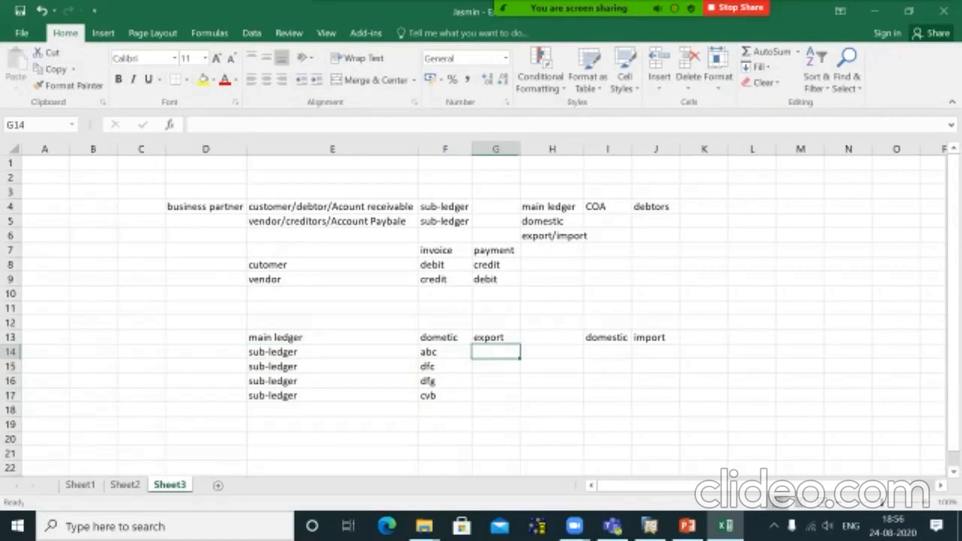
text(mersk)
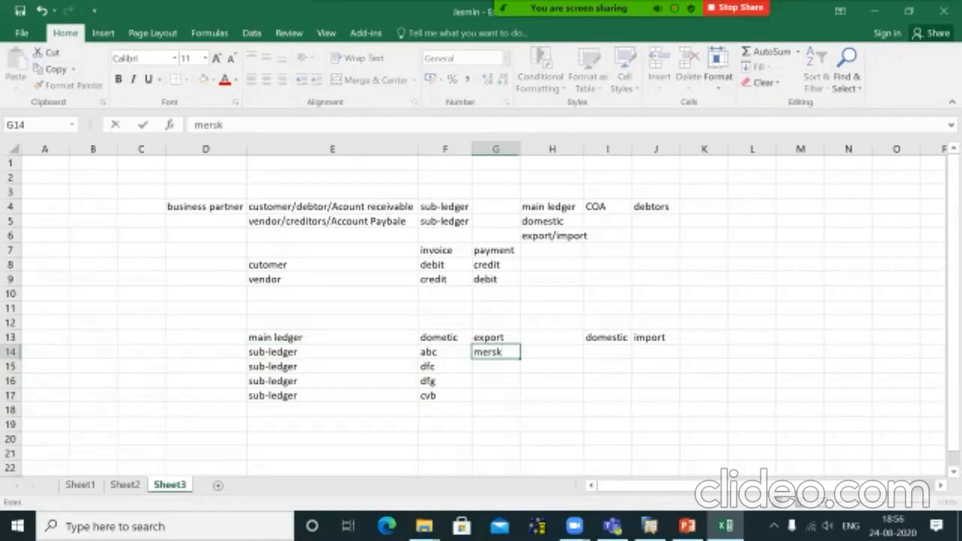
key(Return)
text(torrent)
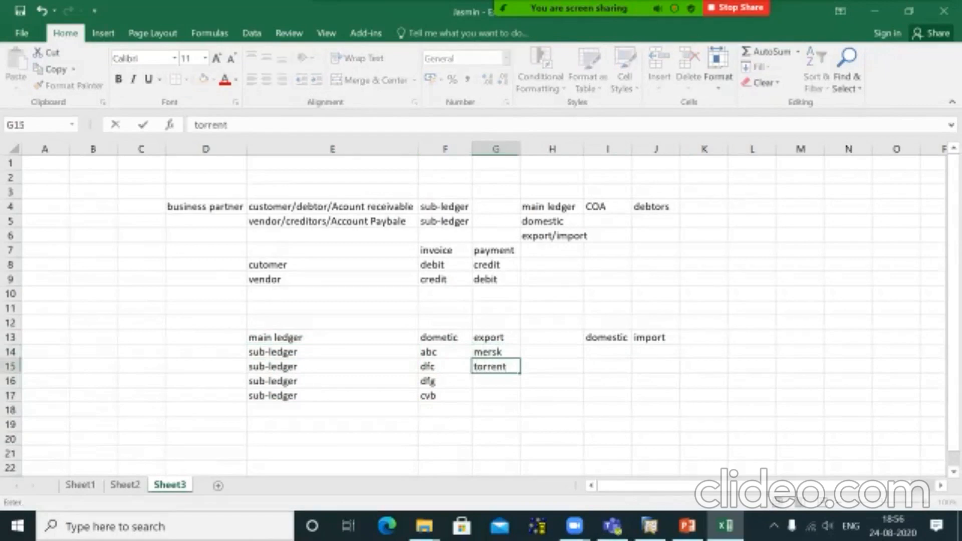
key(Return)
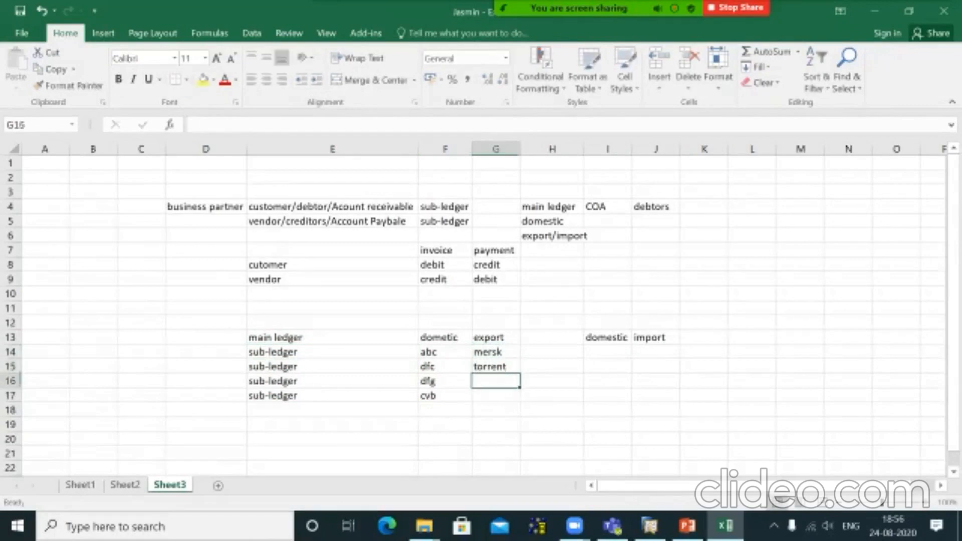
text(ghj)
key(Return)
text(klp)
key(Return)
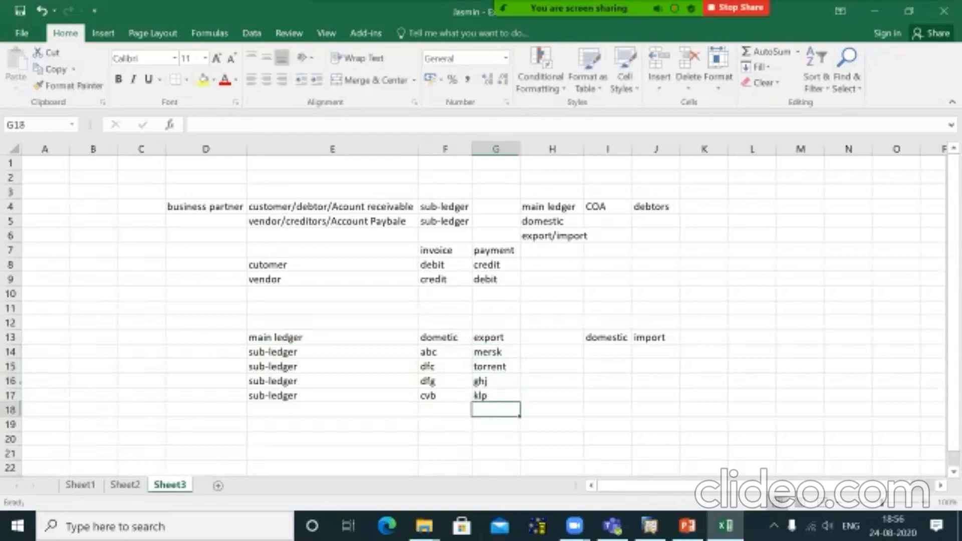
List "gjui", "klo", "pou" and "opo" below the second domestic heading in I14:I17.
click(608, 352)
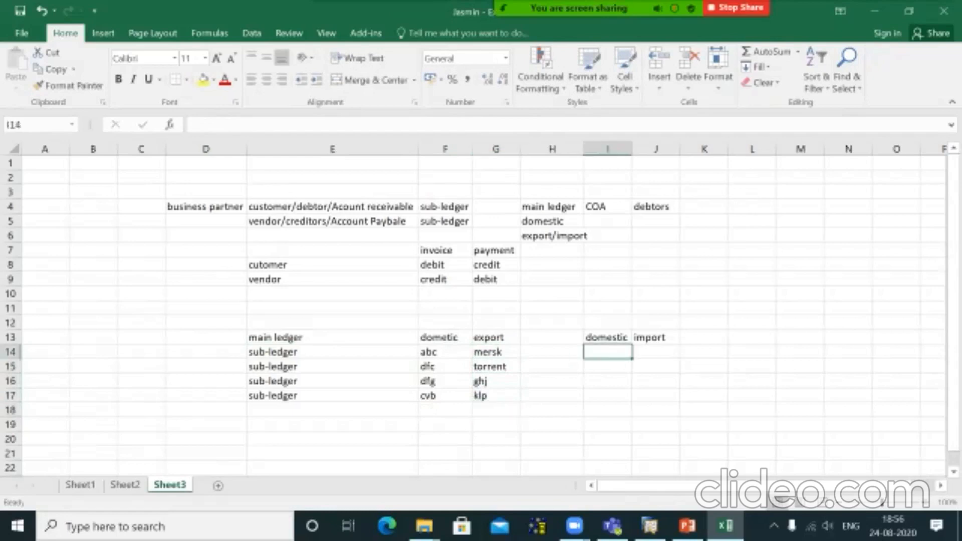
text(gjul)
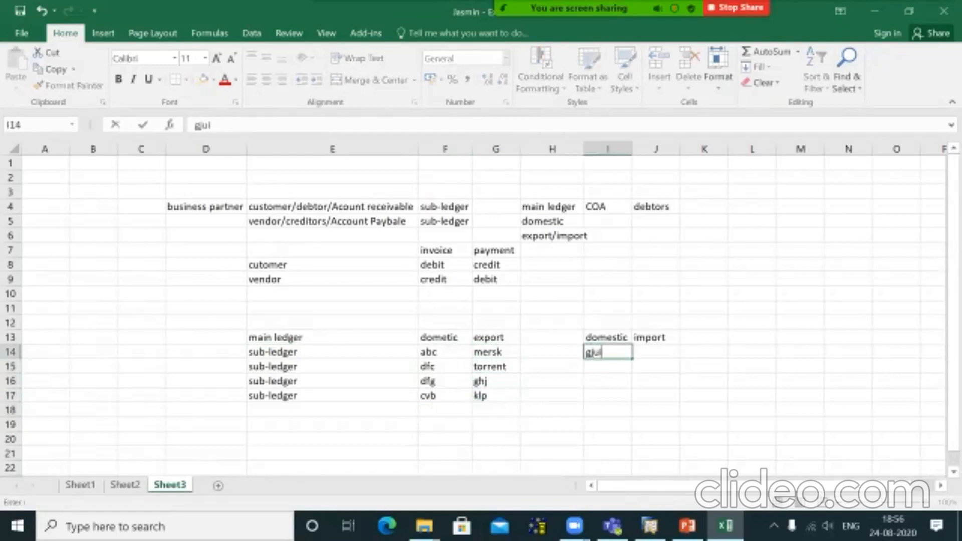
key(Return)
text(klo)
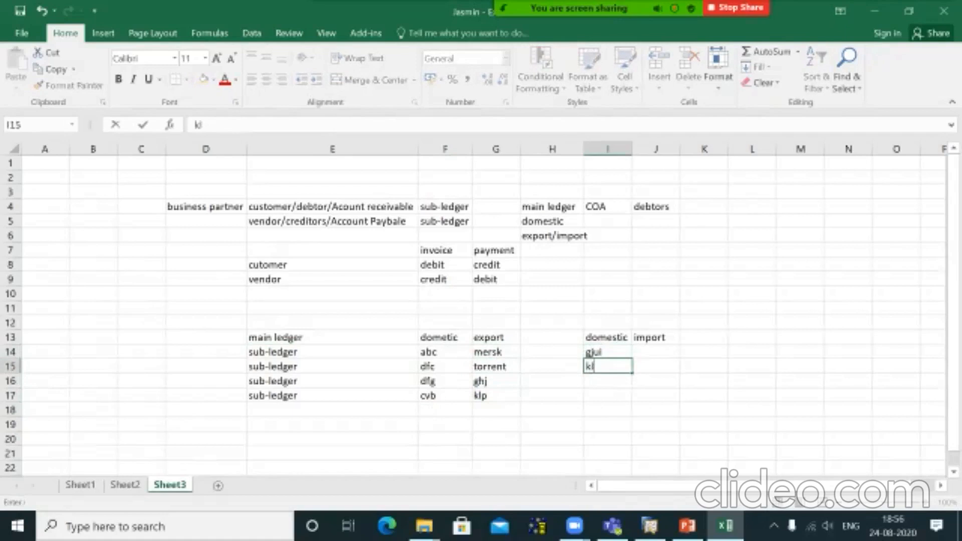
key(Return)
text(pou)
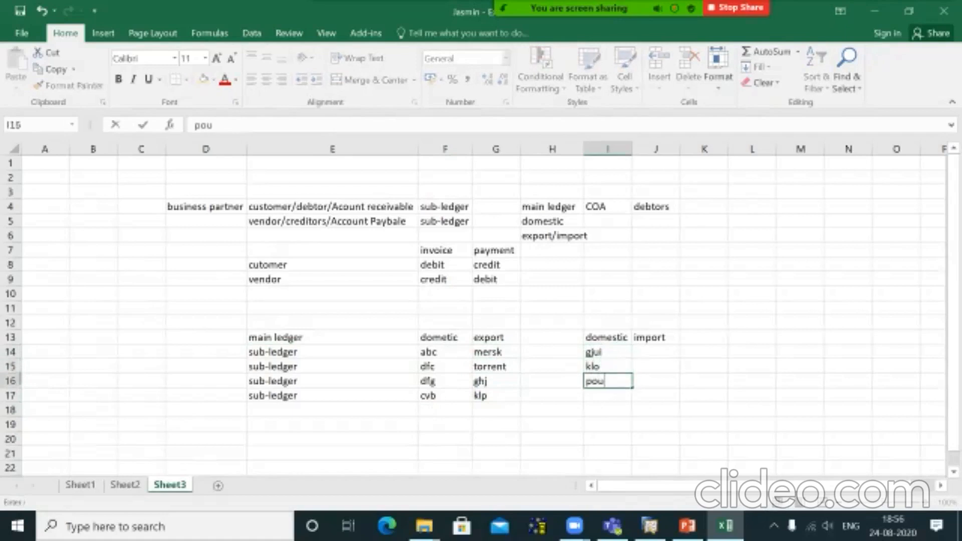
key(Return)
text(op)
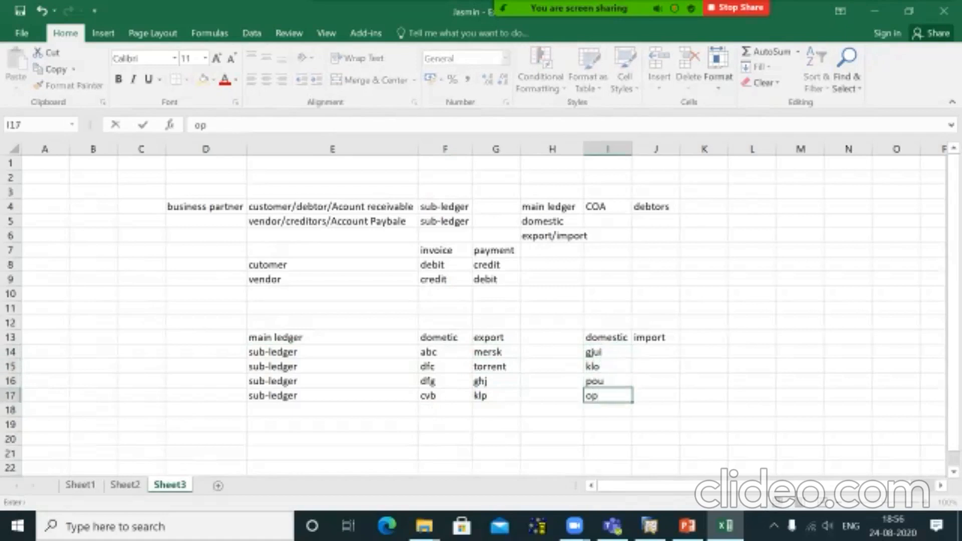
text(o)
key(Return)
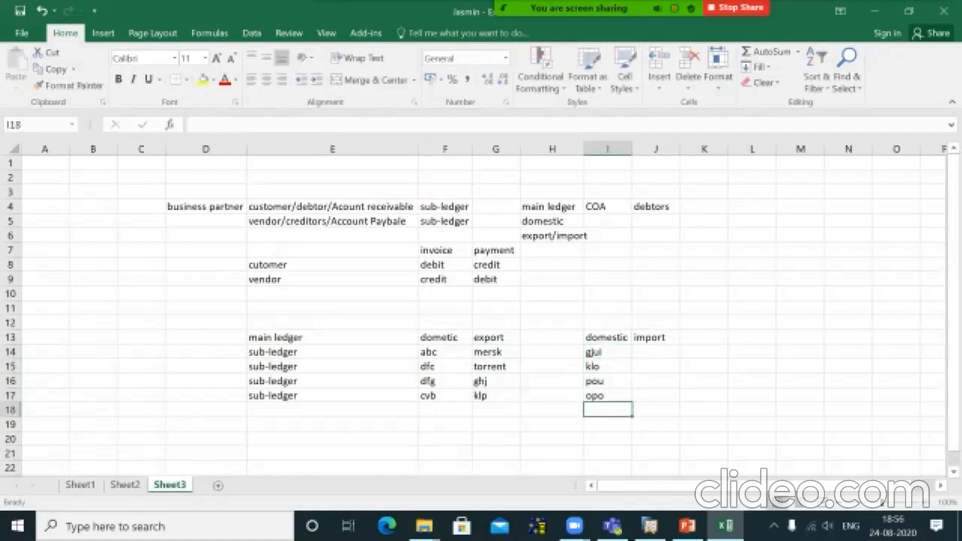
List "sfdsfs", "sdff", "sfsdf" and "dsf" below the import heading in J14:J17.
click(655, 353)
text(ih)
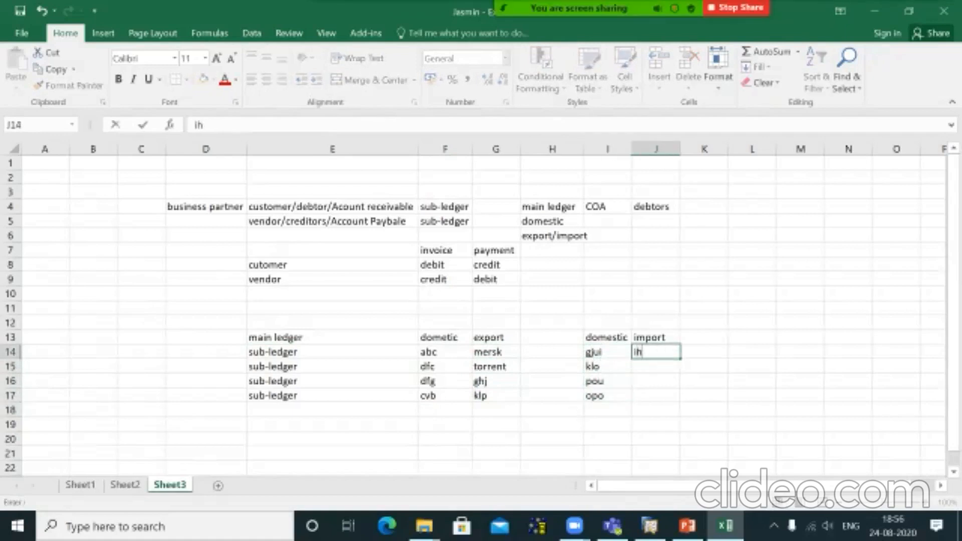
text(u)
key(BackSpace)
key(BackSpace)
key(BackSpace)
text(import)
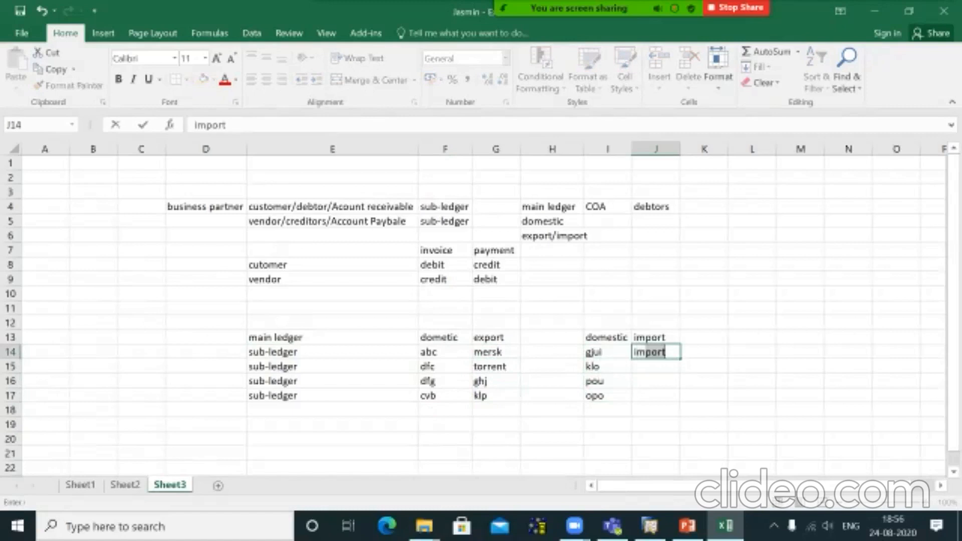
key(Return)
key(Up)
text(sfdsfs)
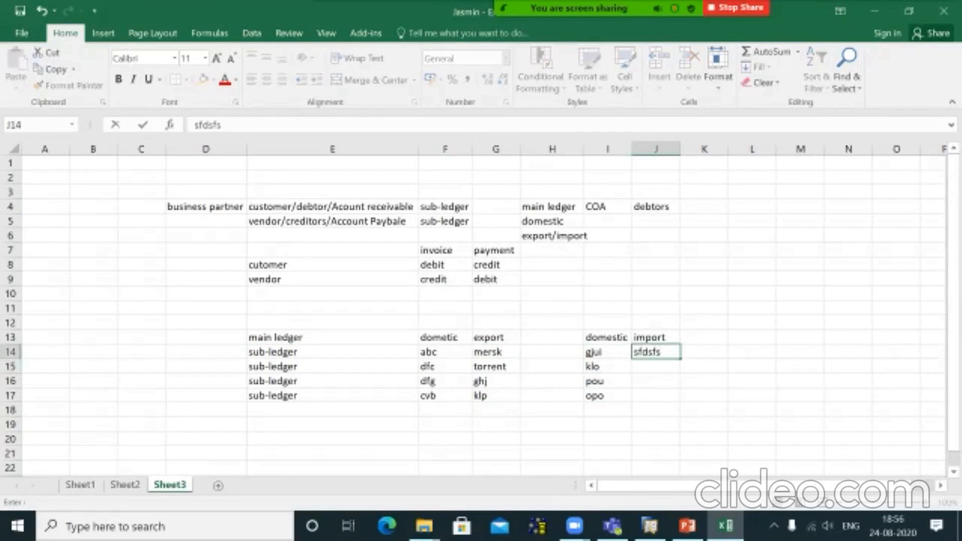
key(Return)
text(sdff)
key(Return)
text(sfsdf)
key(Return)
text(dsf)
key(Return)
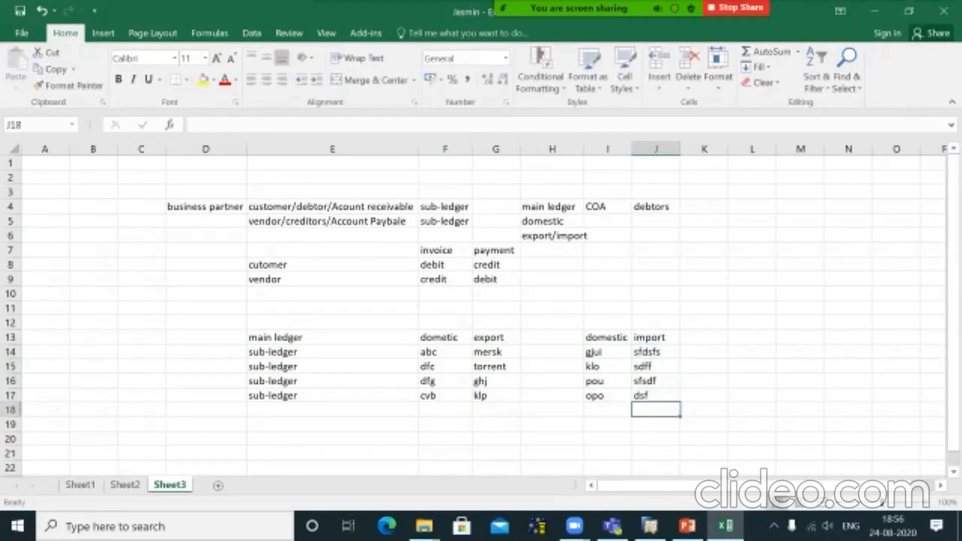
Compare the sheet's main ledger, domestic and export/import entries with the Chart of Accounts in SAP Business One.
click(332, 337)
click(445, 337)
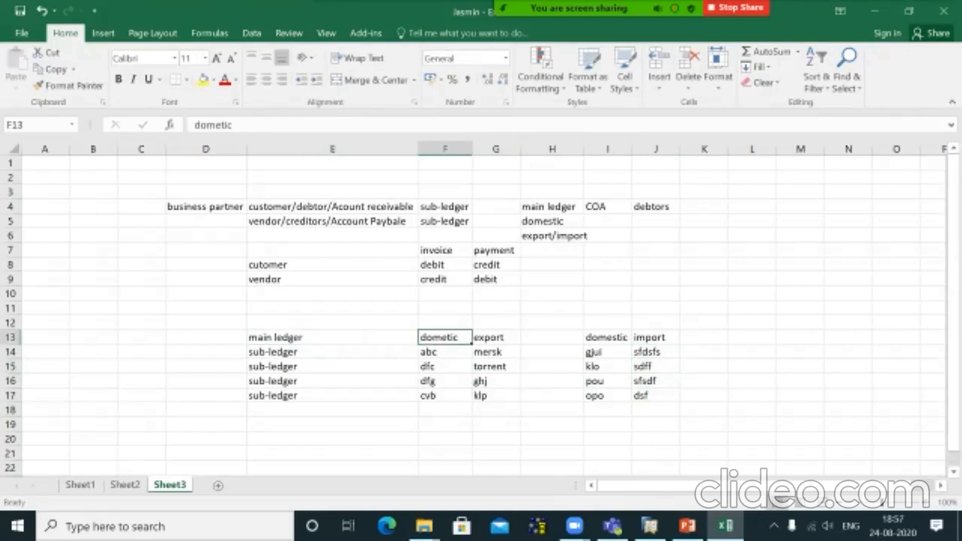
click(552, 221)
click(552, 235)
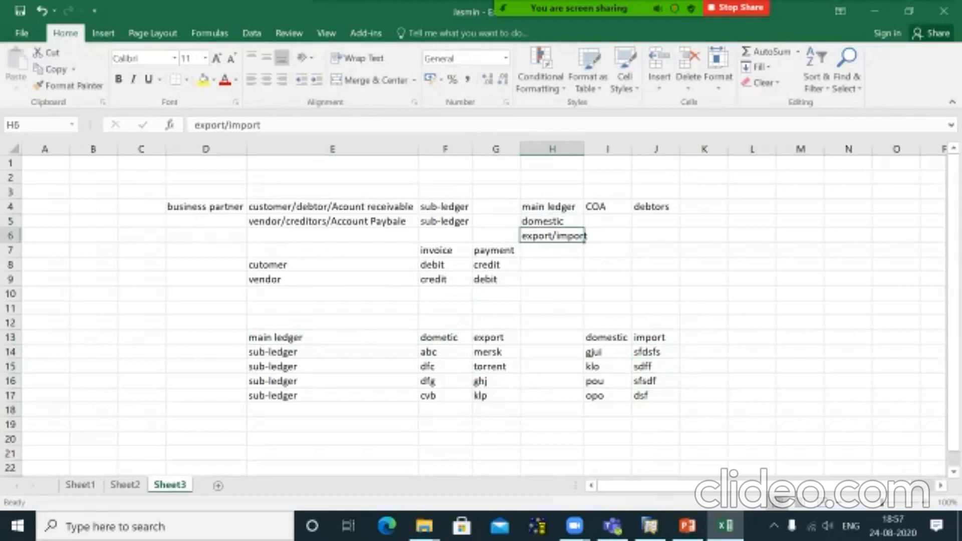
click(650, 525)
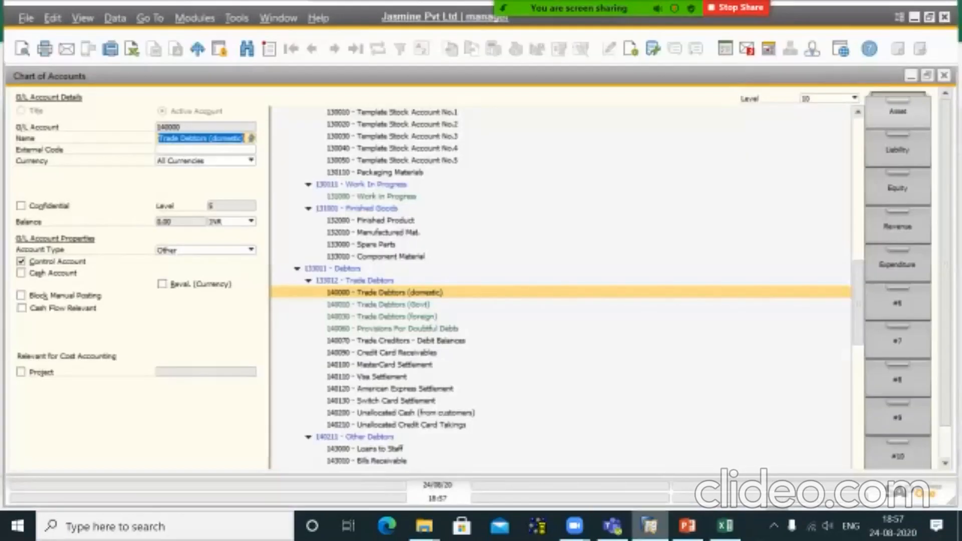
Switch to Excel and label the customer row "assets" in D8.
click(725, 526)
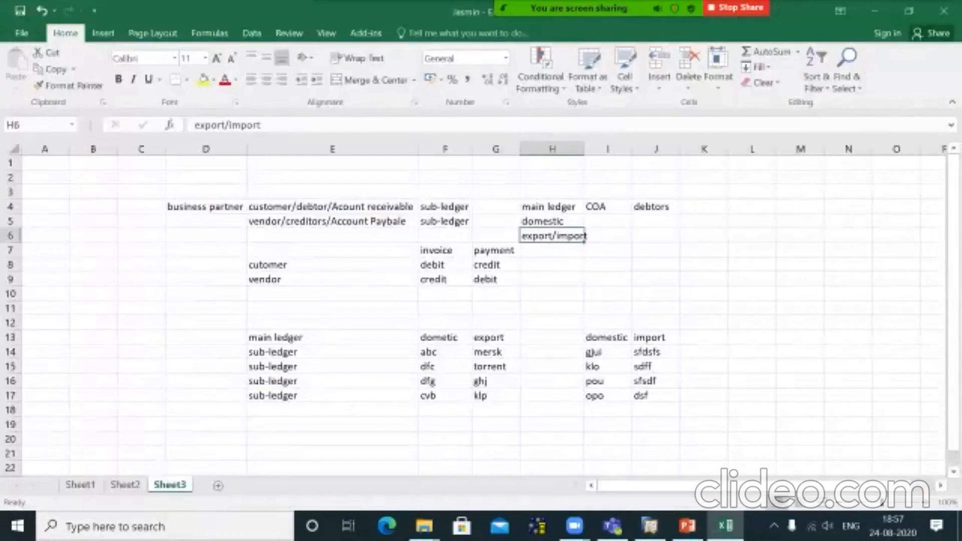
click(206, 264)
text(asets)
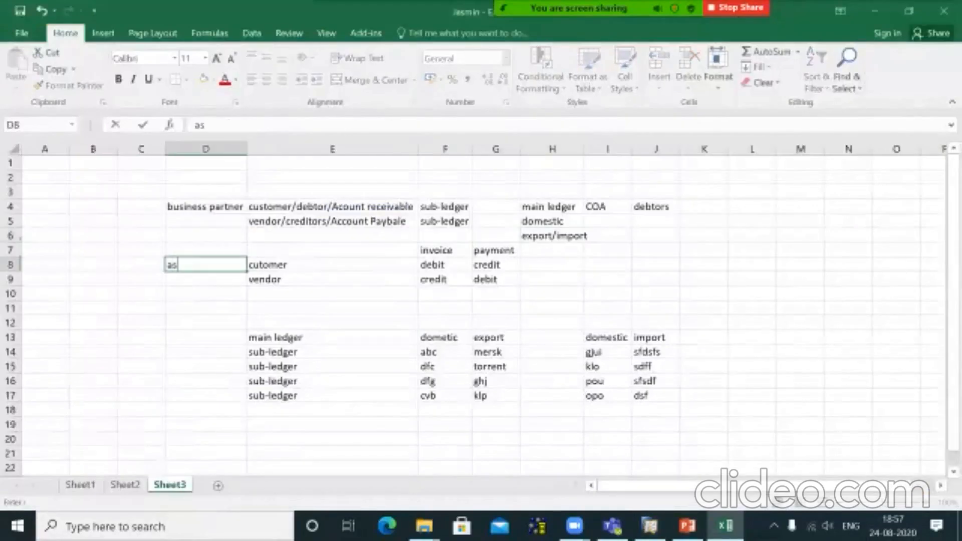
key(BackSpace)
key(BackSpace)
key(BackSpace)
text(sets)
key(Return)
Label the vendor row "libility" in D9.
click(206, 322)
click(206, 279)
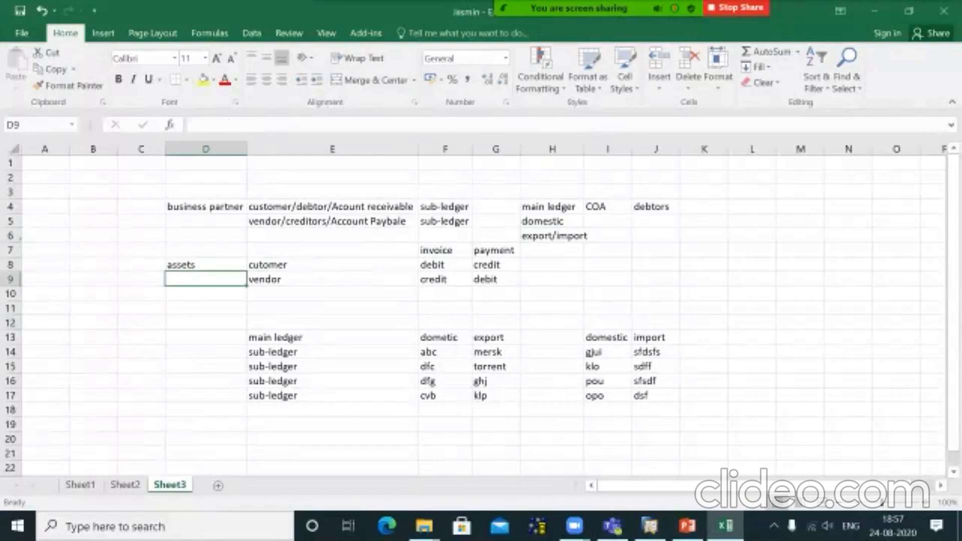
click(333, 279)
click(206, 279)
text(lia)
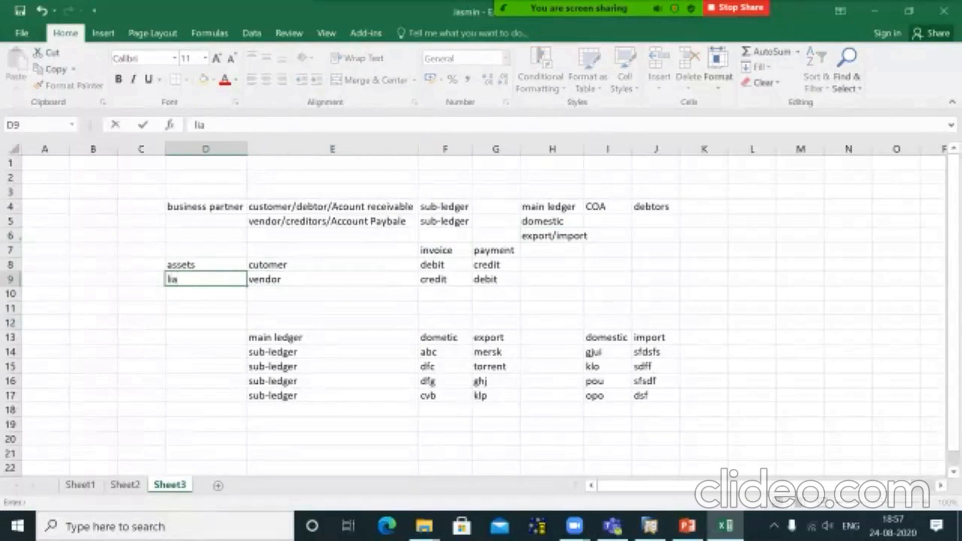
key(BackSpace)
text(bility)
key(Down)
key(Down)
key(Down)
key(Down)
key(Down)
key(Down)
key(Down)
key(Down)
key(Down)
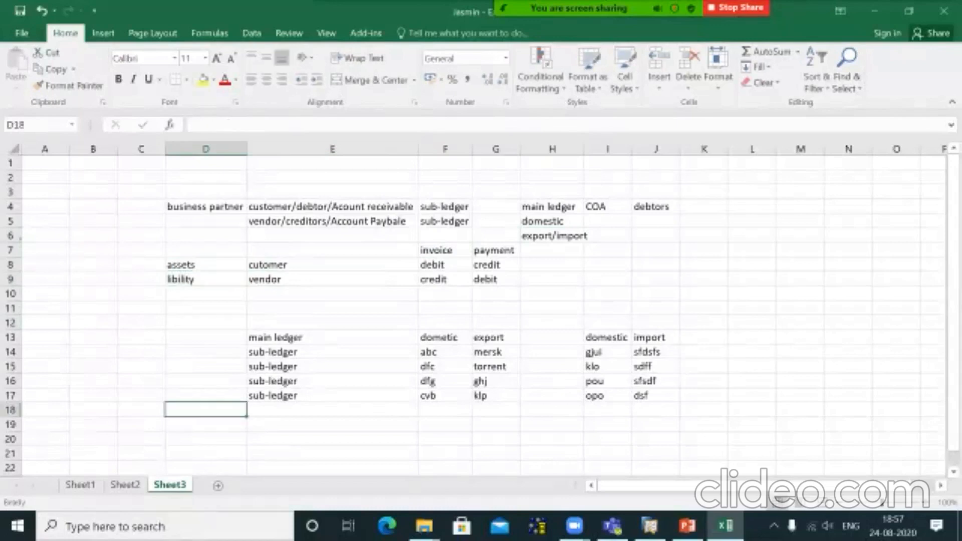
click(205, 265)
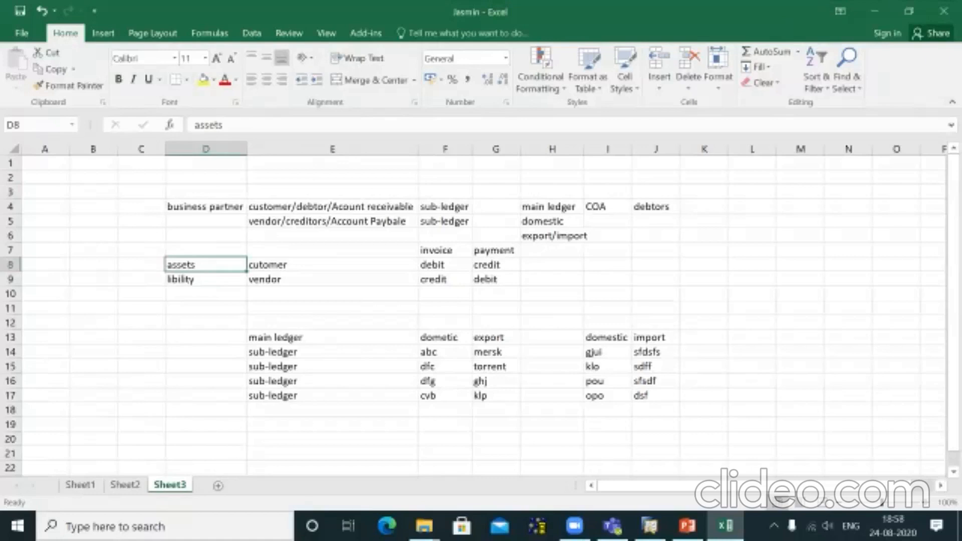
click(206, 294)
click(206, 280)
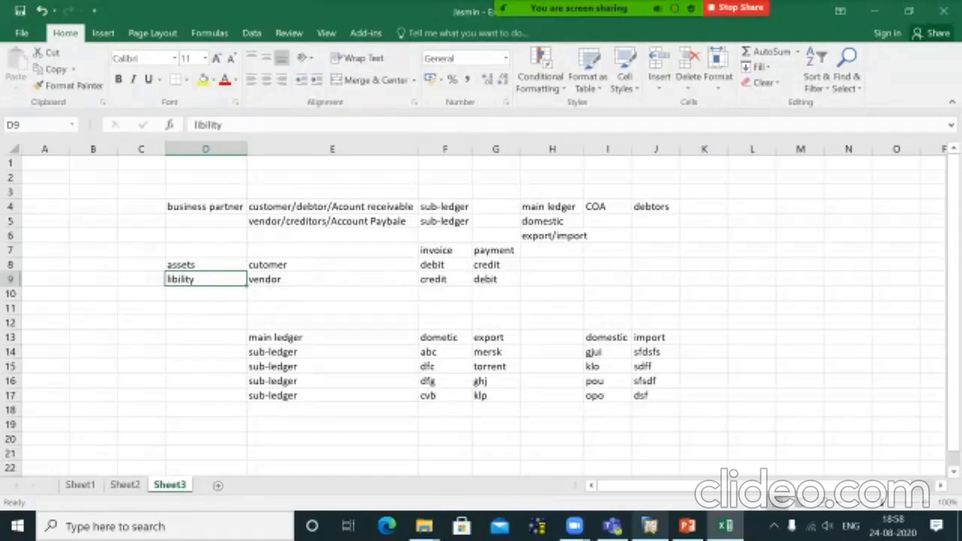
Switch to SAP Business One and examine the domestic, Govt, foreign and doubtful-debt accounts under Trade Debtors in the Chart of Accounts.
click(650, 525)
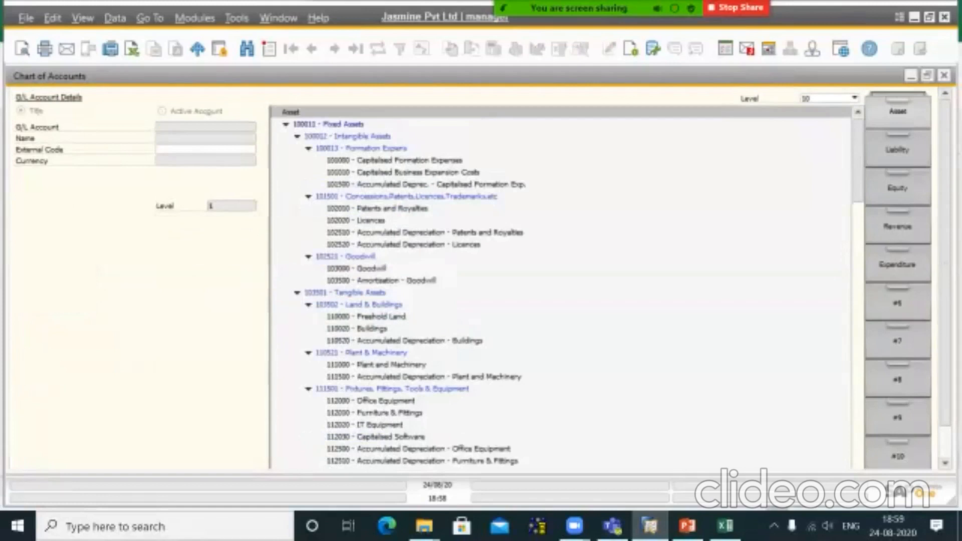
scroll(561, 289, down, 10)
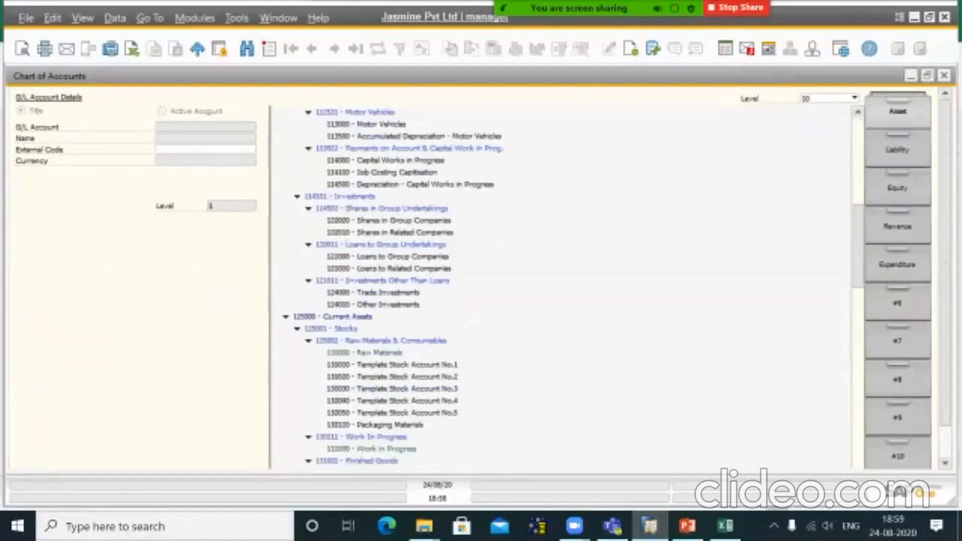
scroll(561, 289, down, 10)
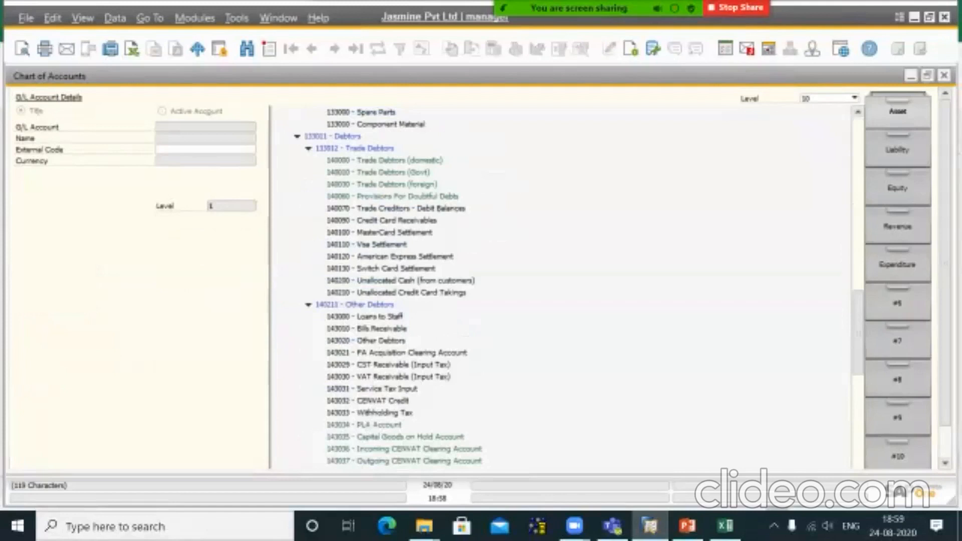
click(385, 161)
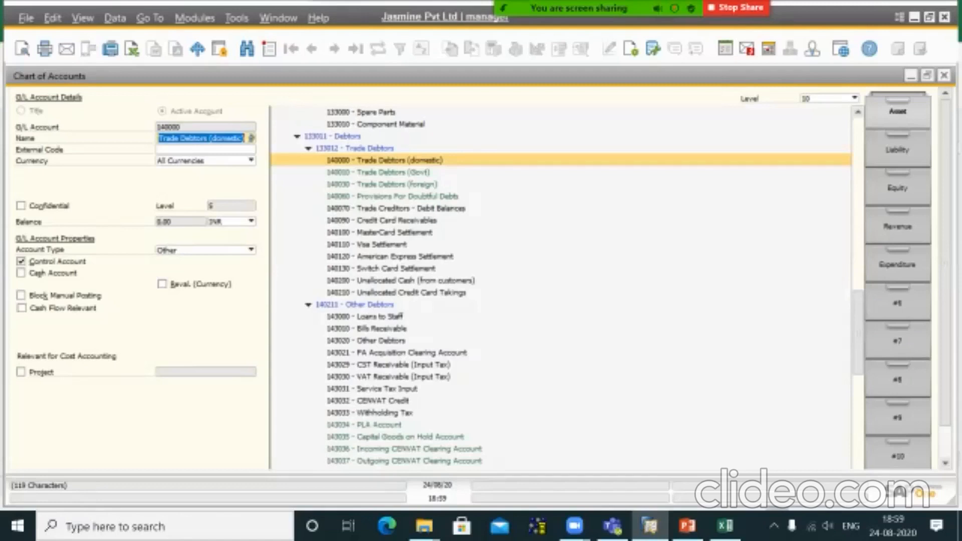
click(393, 172)
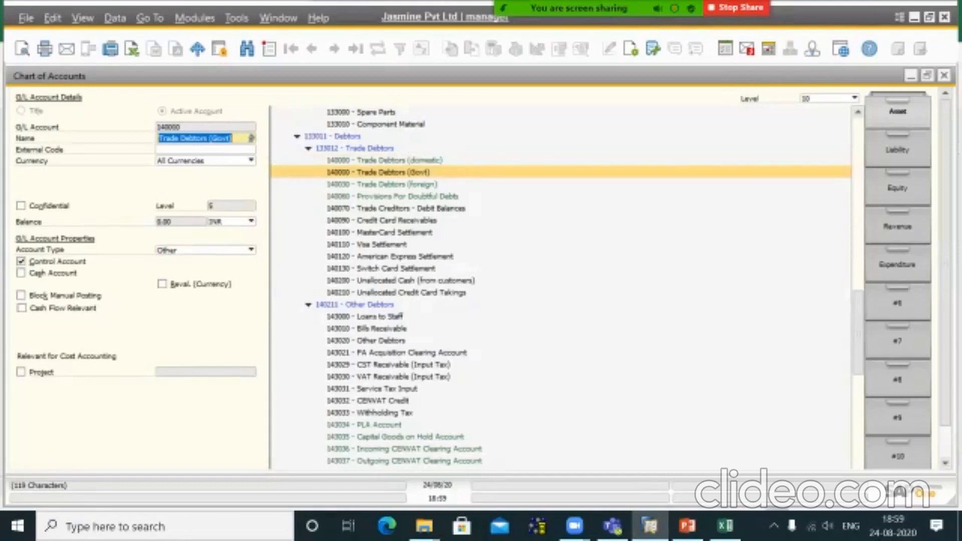
click(393, 184)
click(393, 196)
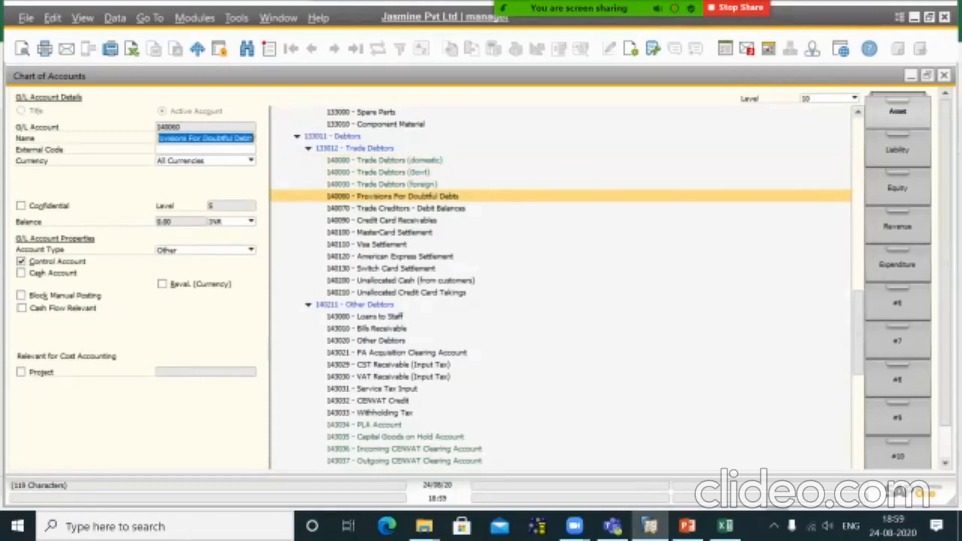
click(392, 161)
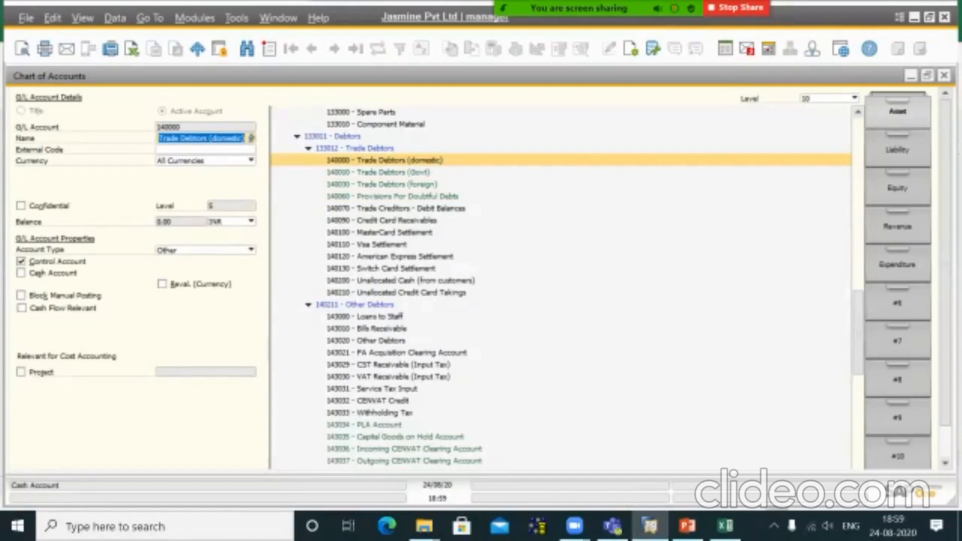
Switch to Excel and review the main ledger label with its domestic and export headings in row 13.
click(725, 526)
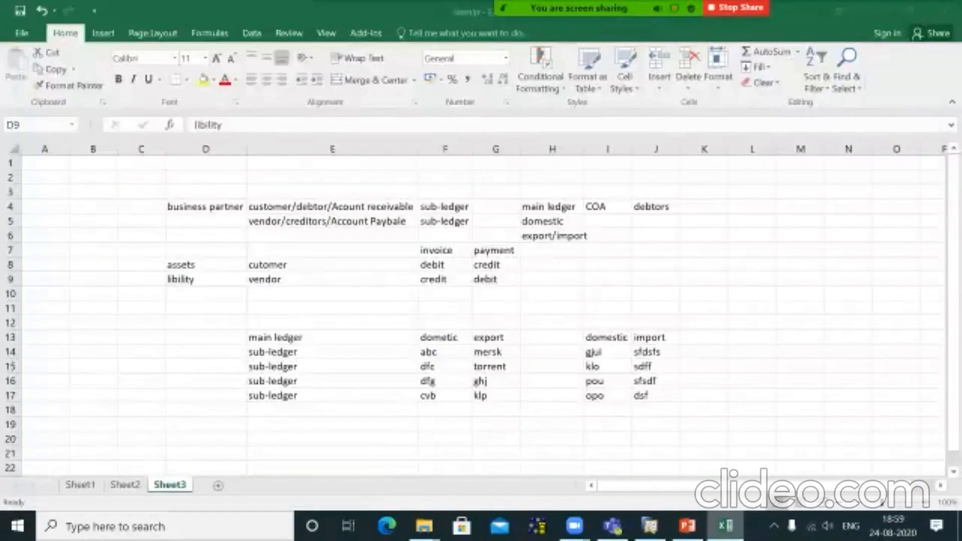
click(332, 338)
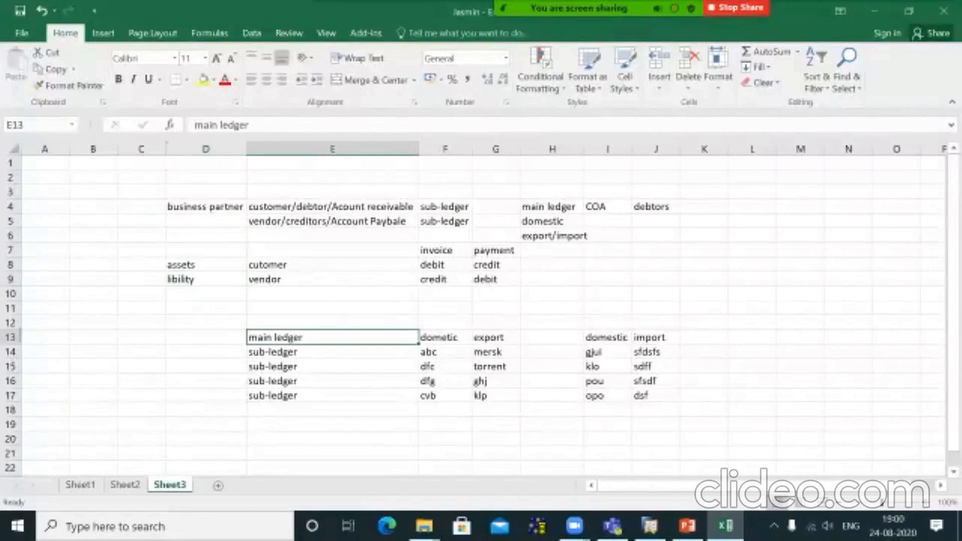
click(445, 337)
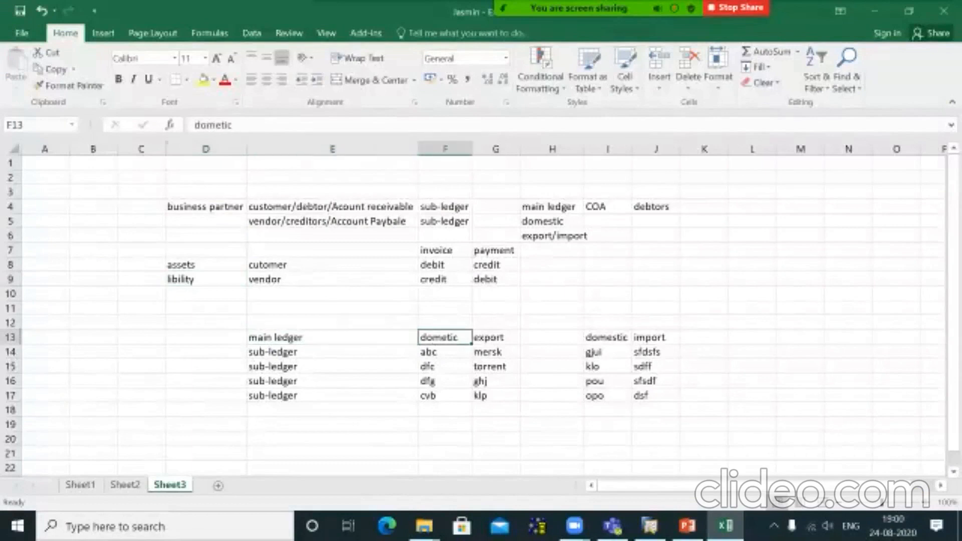
click(495, 338)
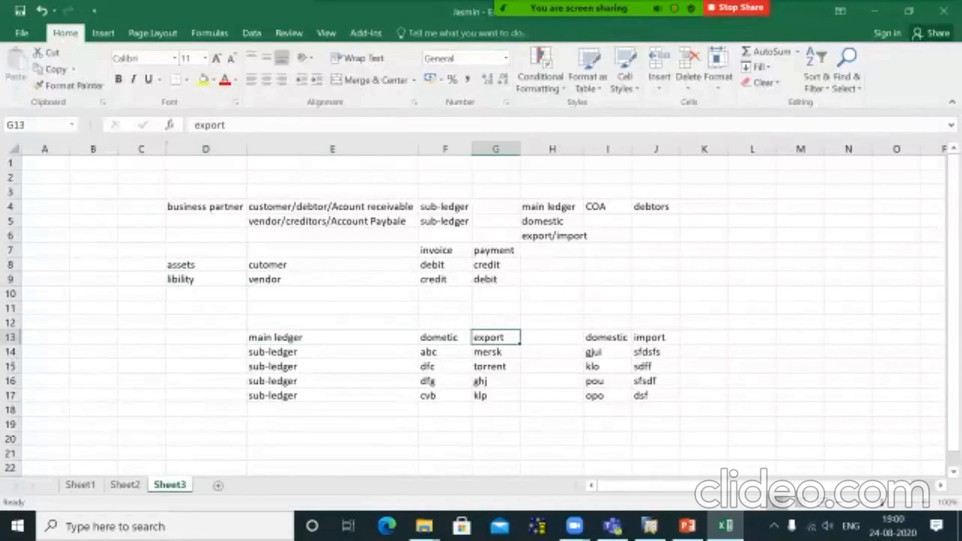
click(445, 337)
click(295, 338)
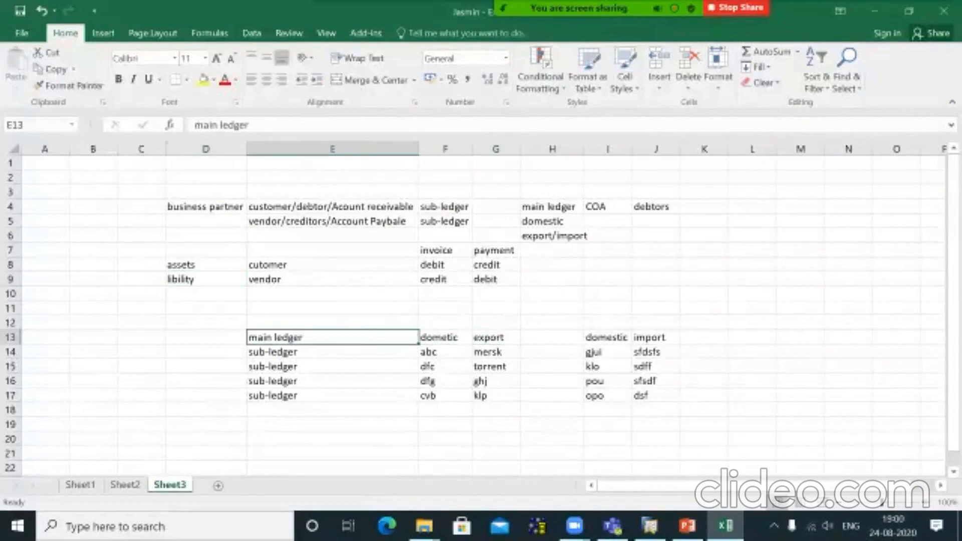
Label the main ledger row "coa" in D13 and each sub-ledger row "bp" in D14:D17.
click(206, 338)
text(coa)
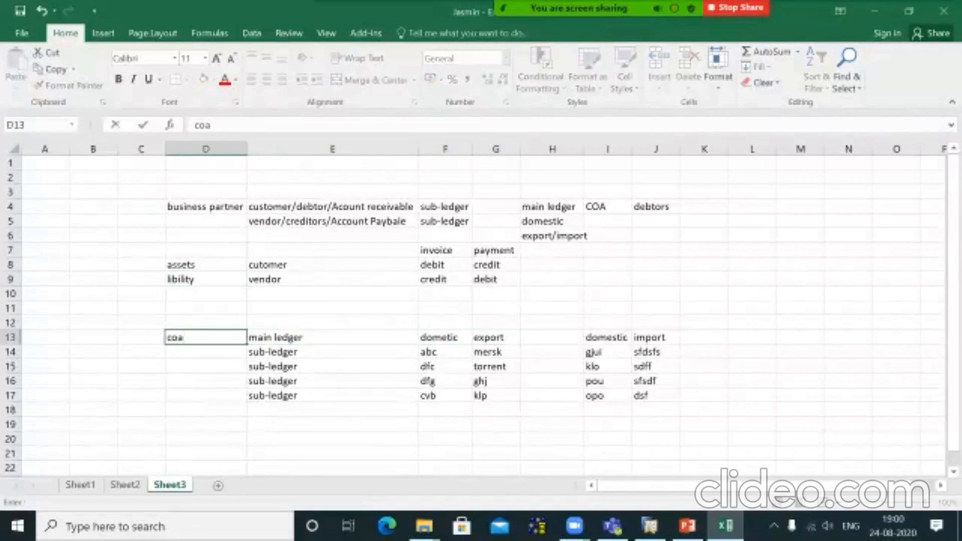
key(Return)
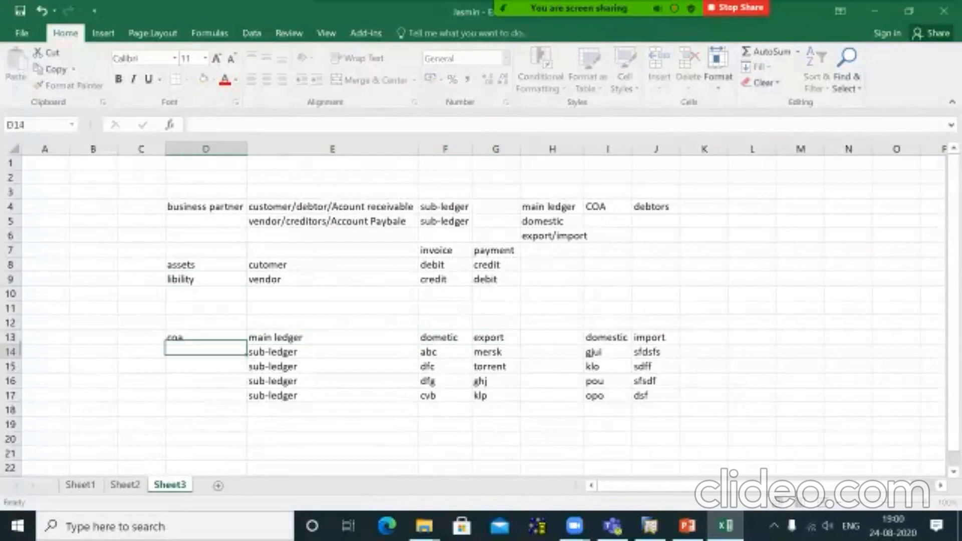
text(bp)
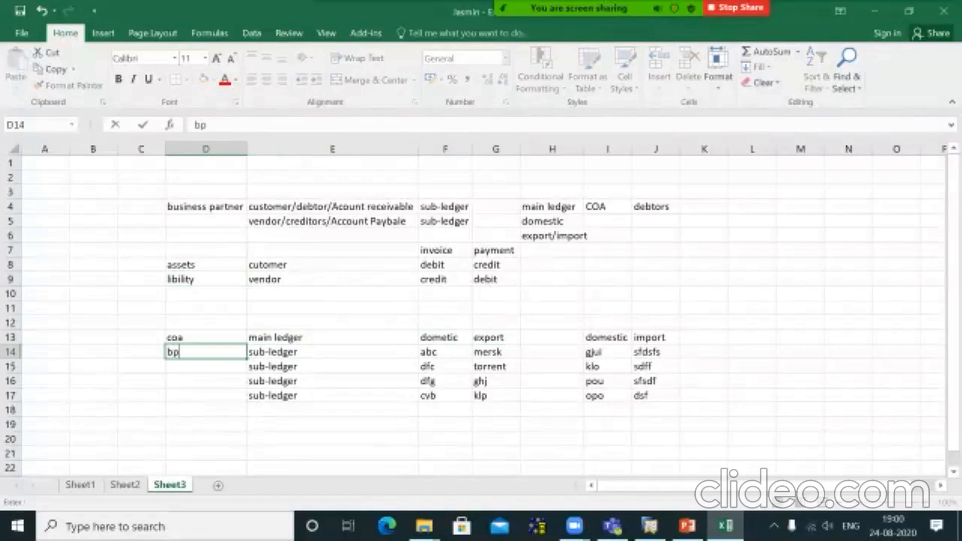
key(Return)
text(bp)
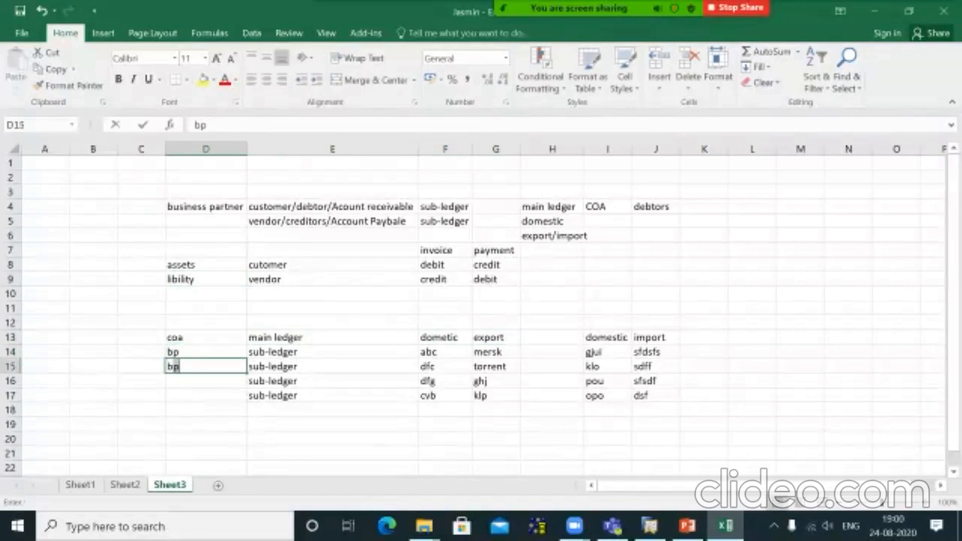
key(Return)
text(bp)
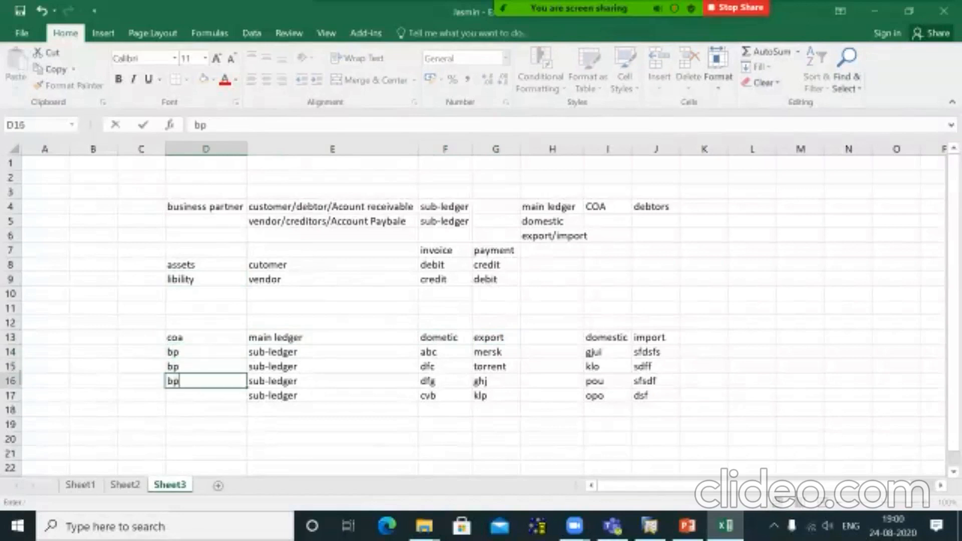
key(Return)
text(bp)
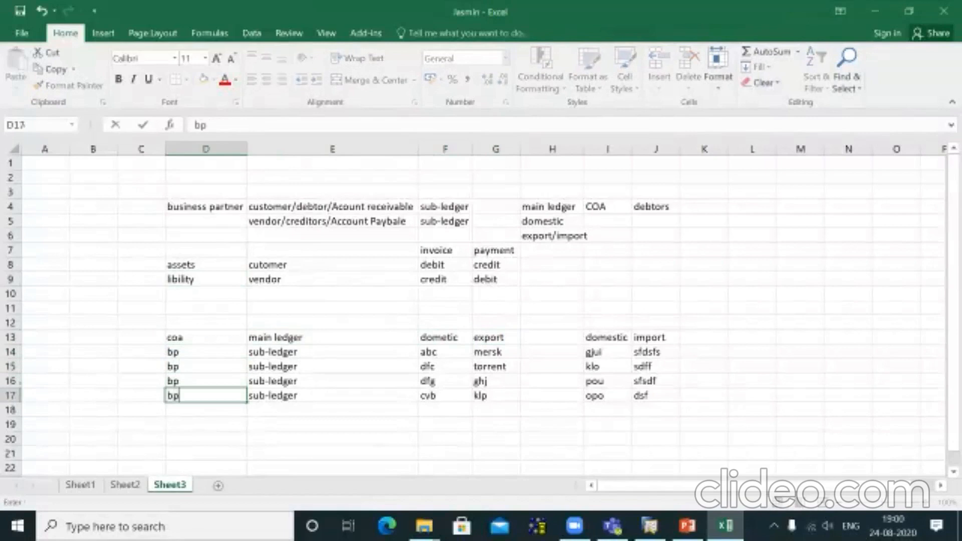
key(Return)
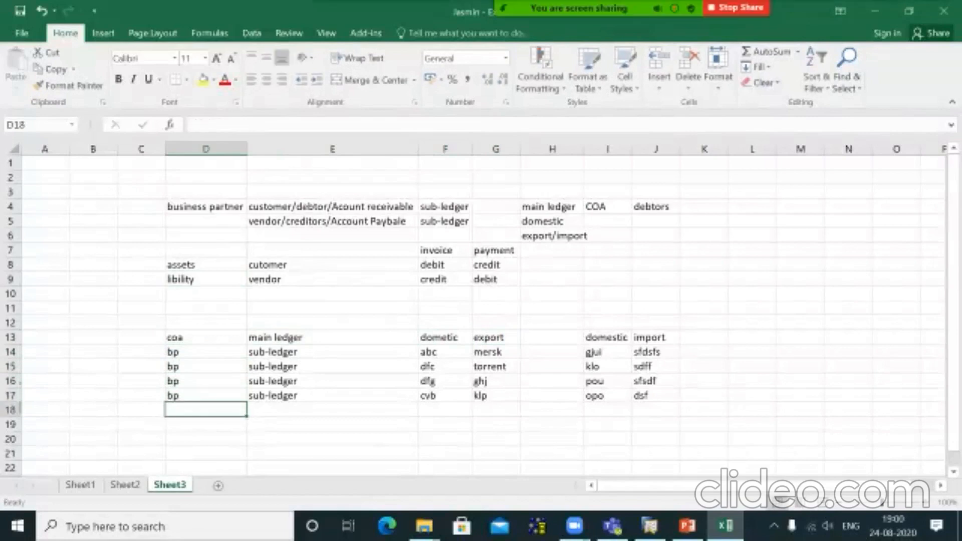
Compare the main ledger label in E13 with the Trade Debtors title and its domestic account in SAP Business One's Chart of Accounts.
click(321, 338)
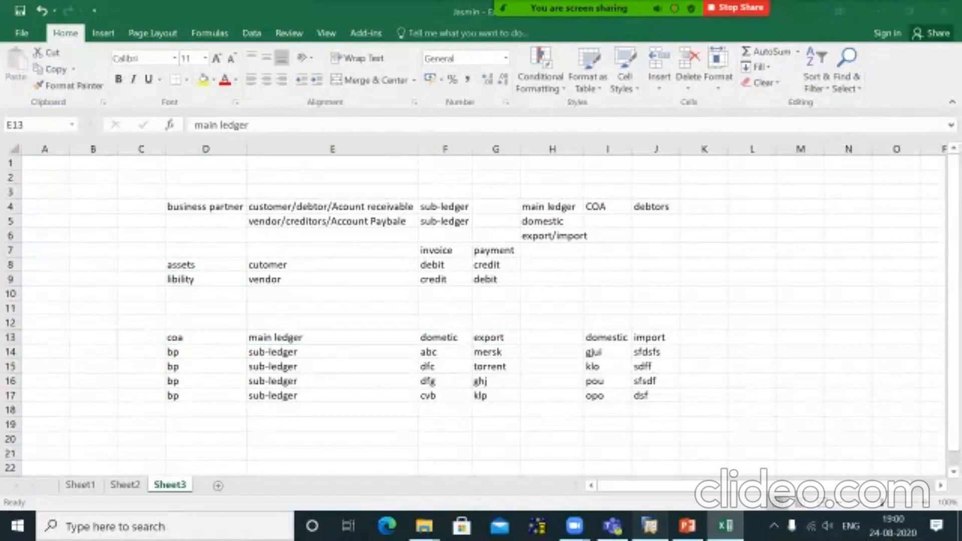
click(650, 526)
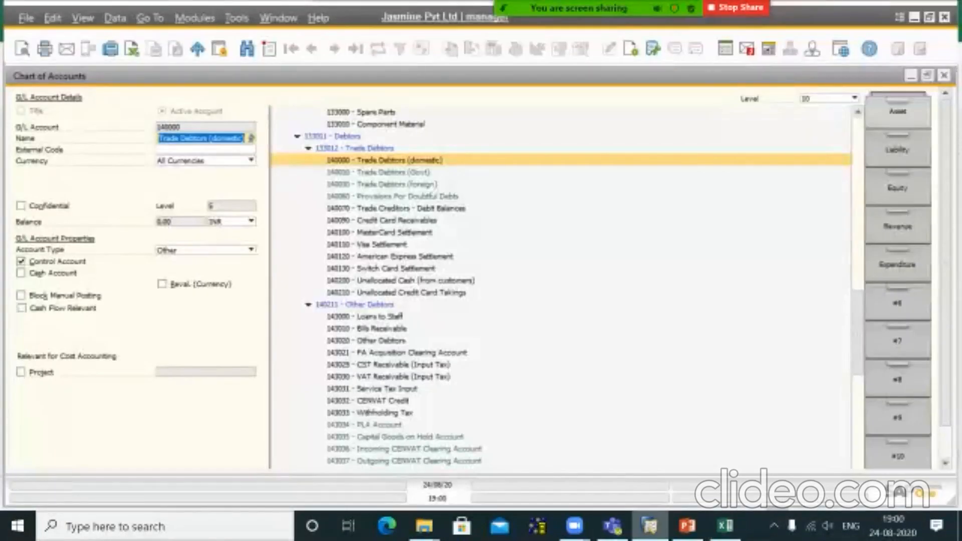
key(alt+Tab)
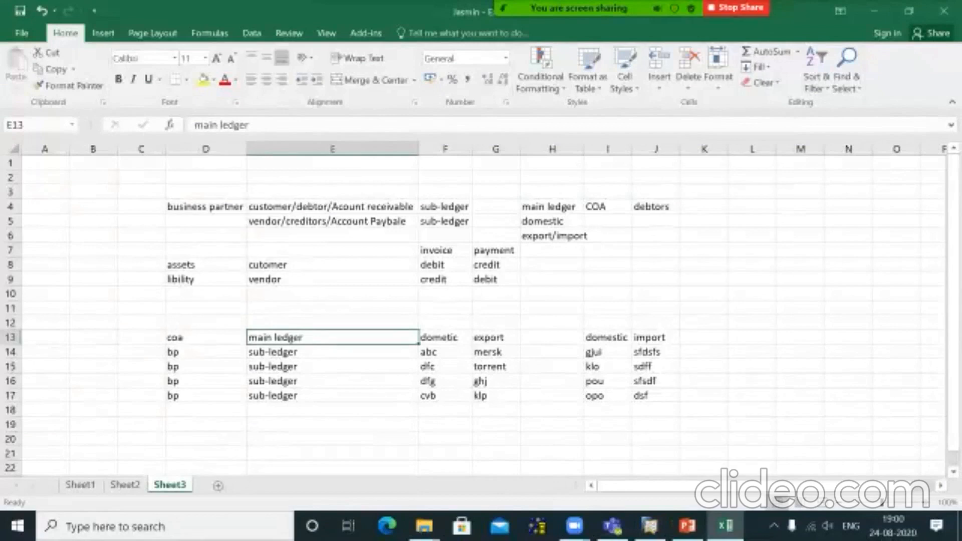
click(650, 526)
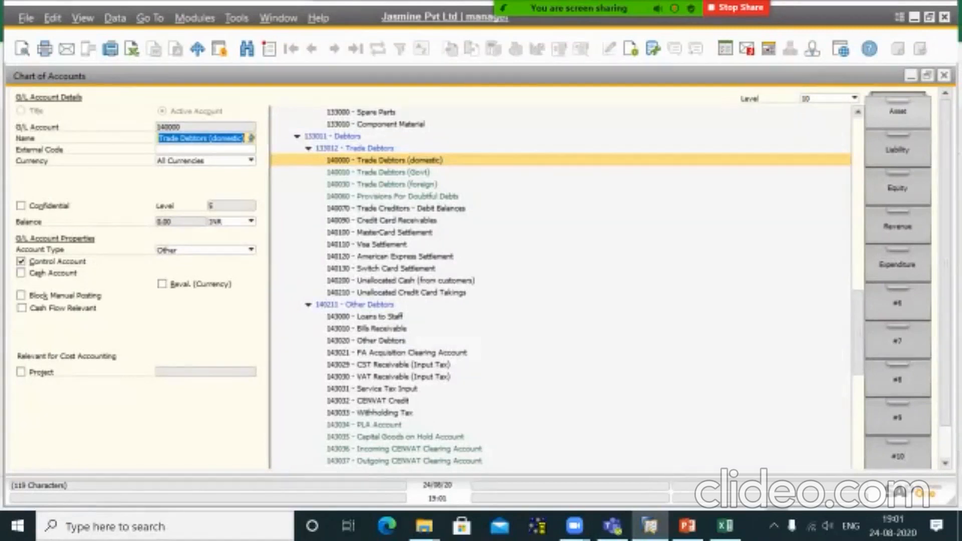
click(355, 148)
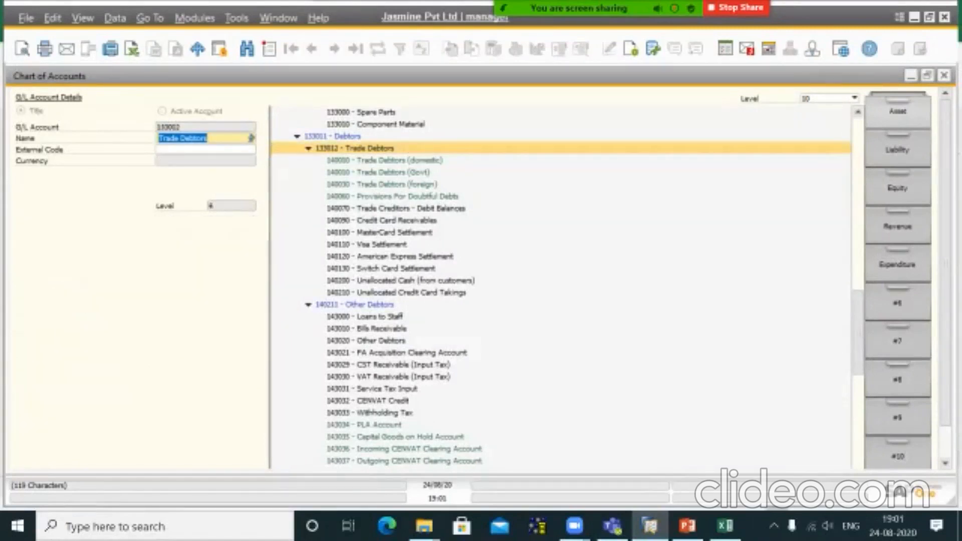
click(385, 160)
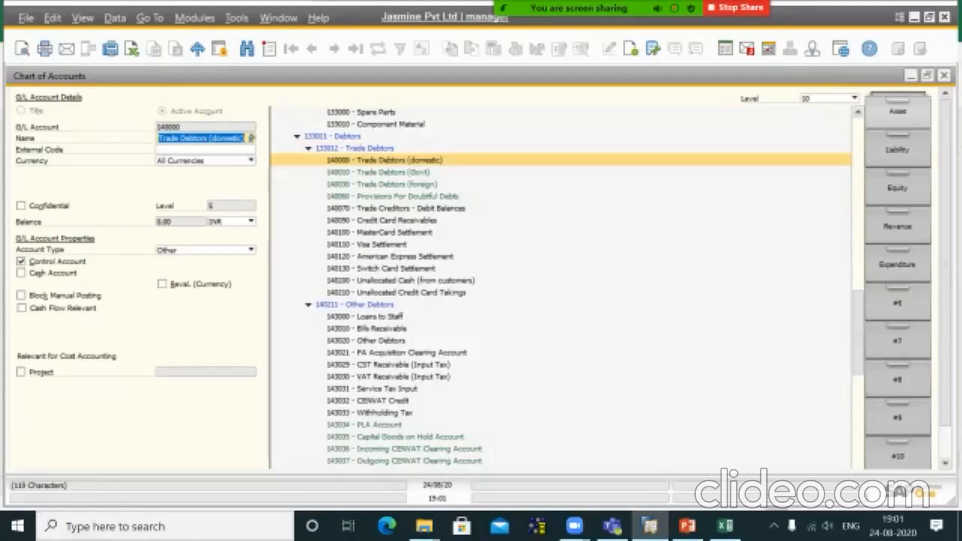
Switch to Excel and review the main ledger and sub-ledger labels against the domestic and export headings in row 13.
click(725, 525)
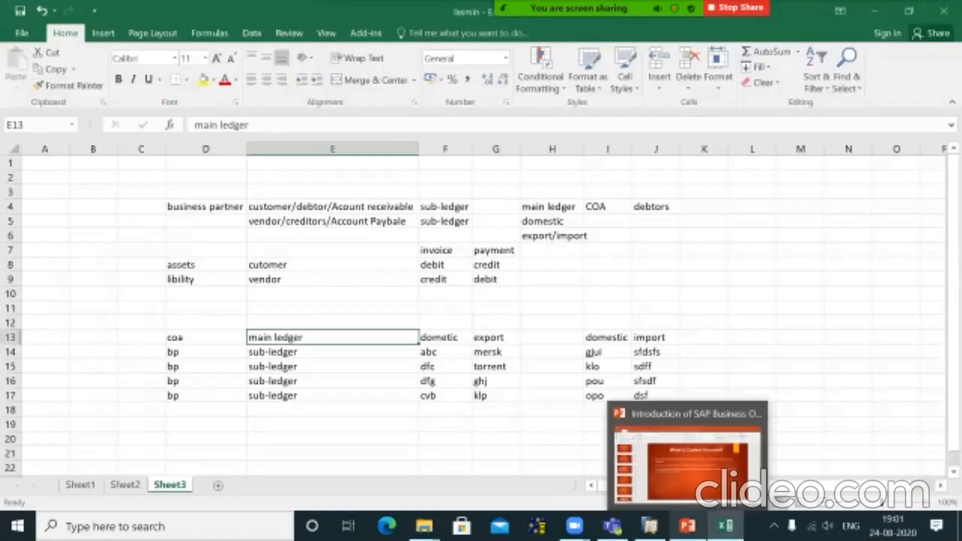
key(Down)
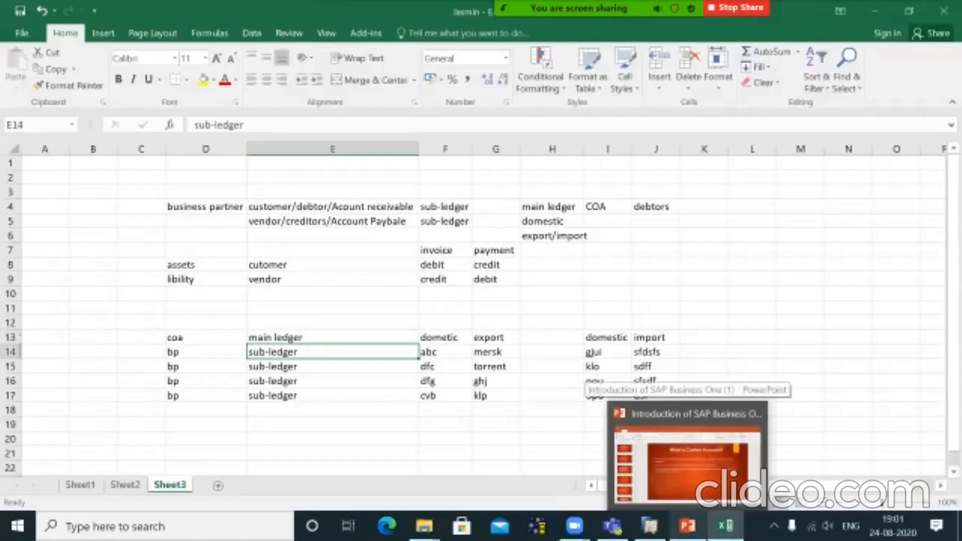
key(Right)
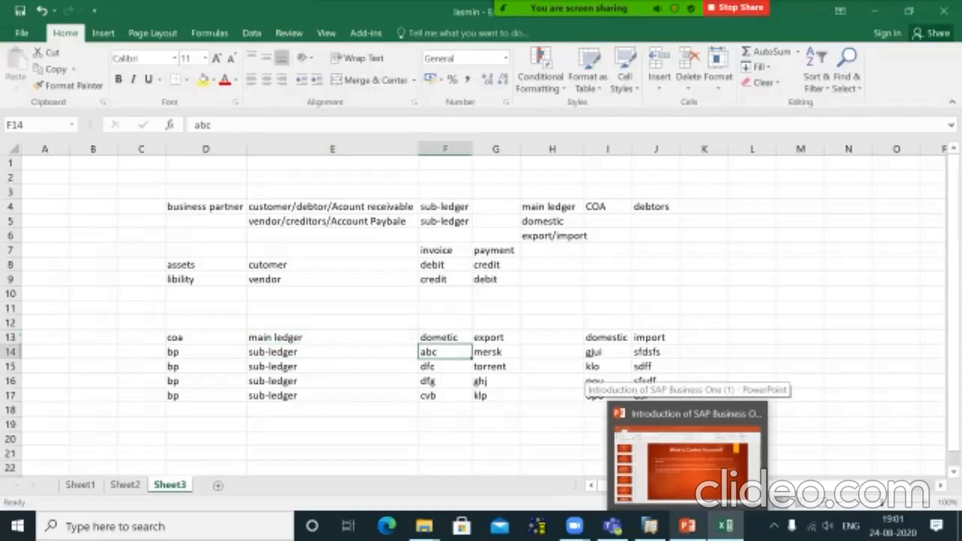
key(Left)
key(Up)
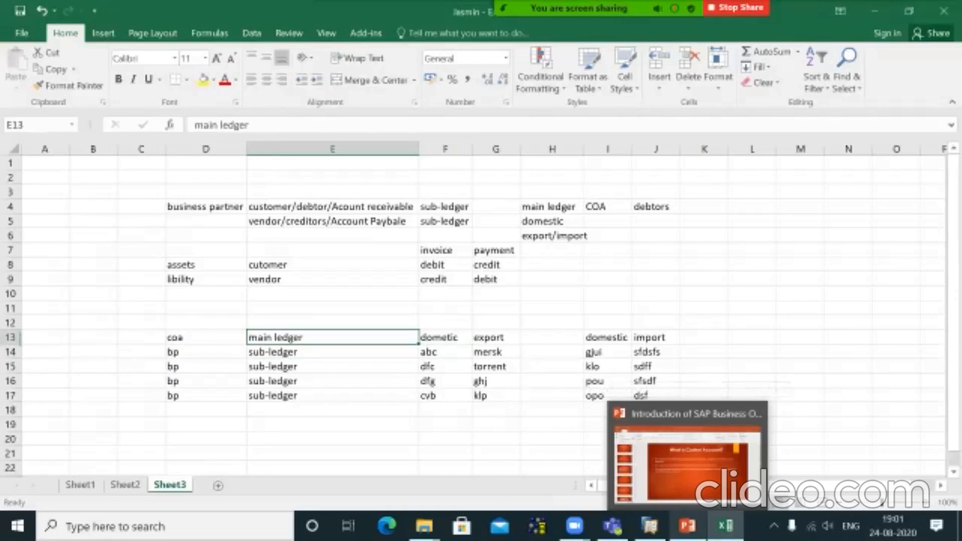
key(Right)
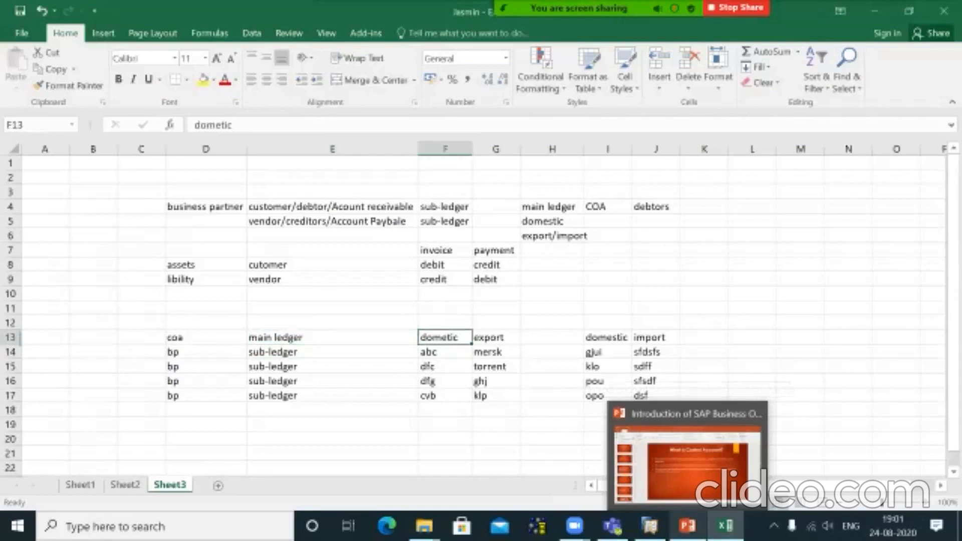
key(Right)
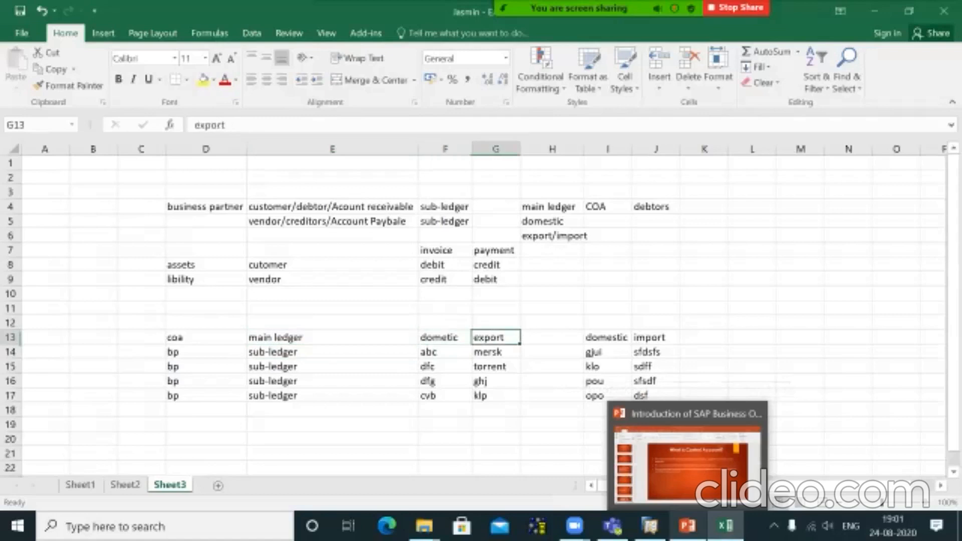
Switch to PowerPoint and compare the "What is Control Account?" slide with the Trade Debtors (domestic) account in SAP Business One.
click(686, 461)
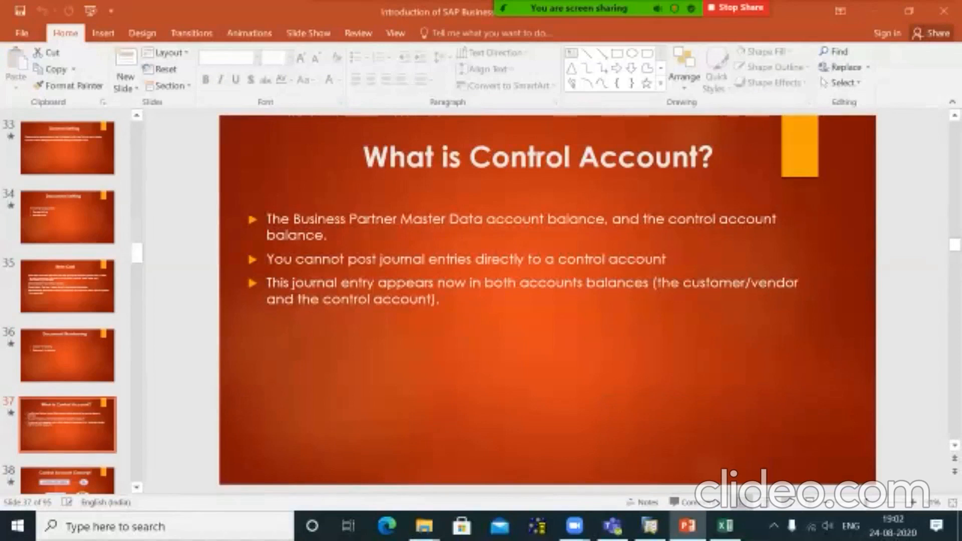
click(650, 526)
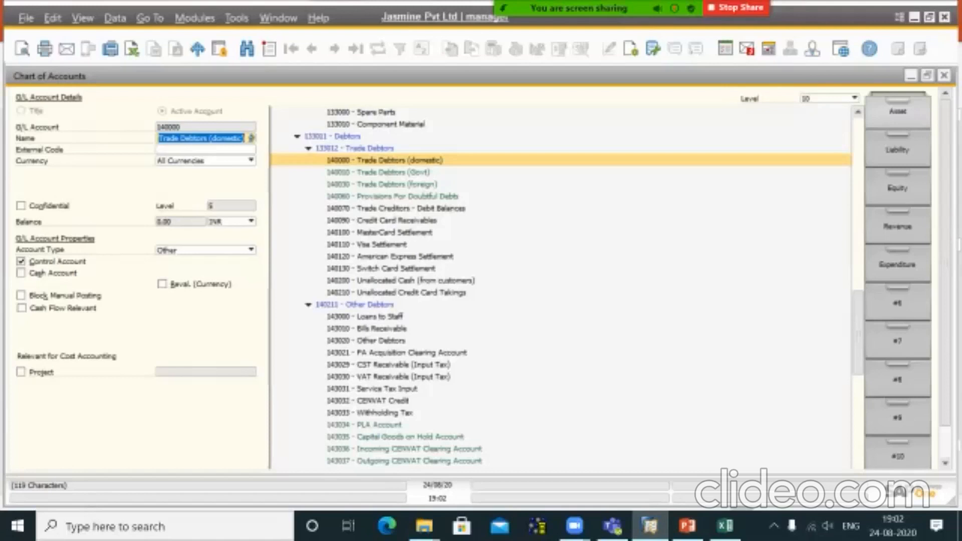
key(alt+Tab)
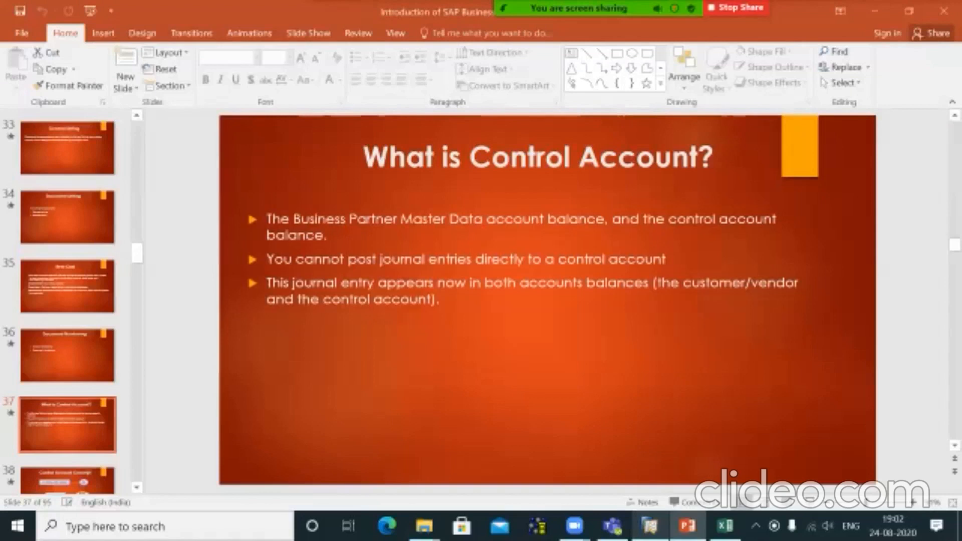
key(alt+Tab)
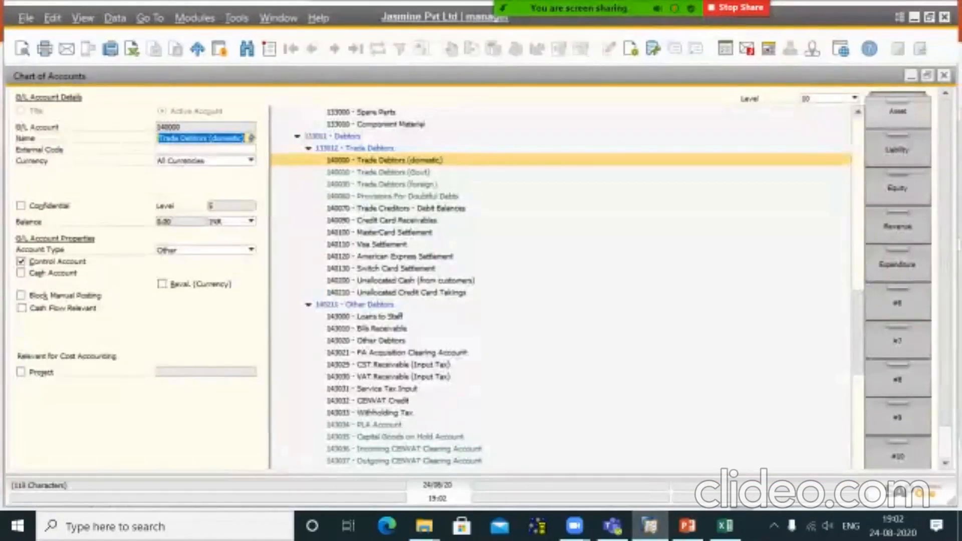
click(650, 526)
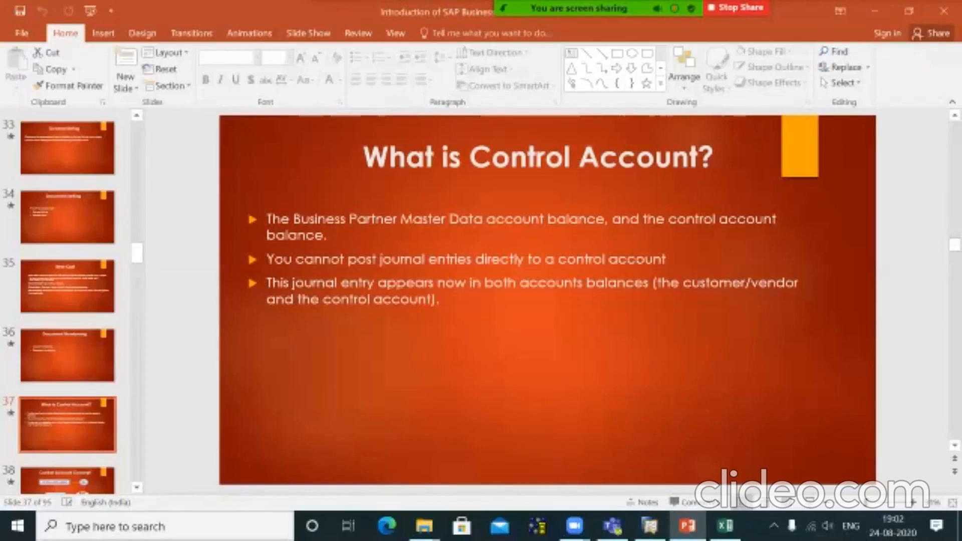
Switch to Excel and enter 1000 for the first bp row in C14 and 1000 for the coa row in C13.
click(725, 526)
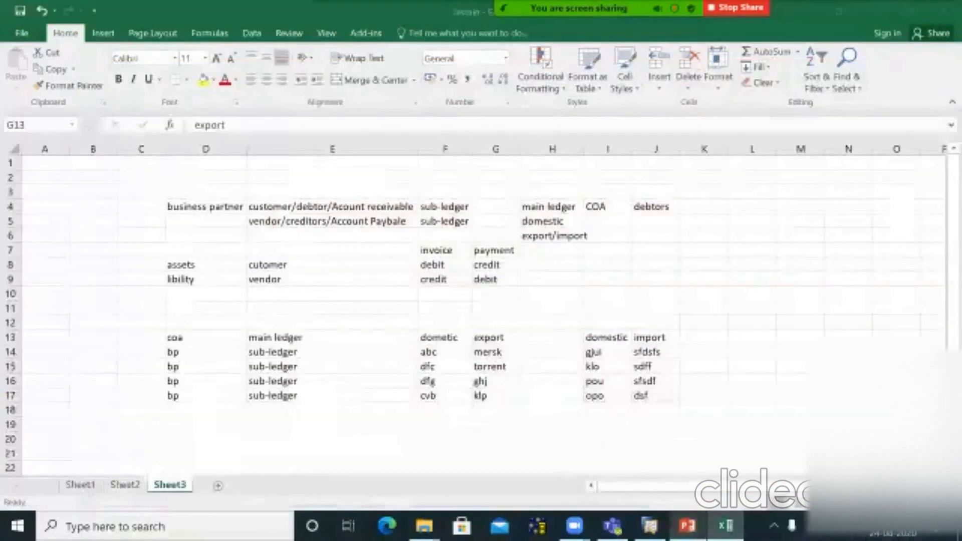
click(333, 352)
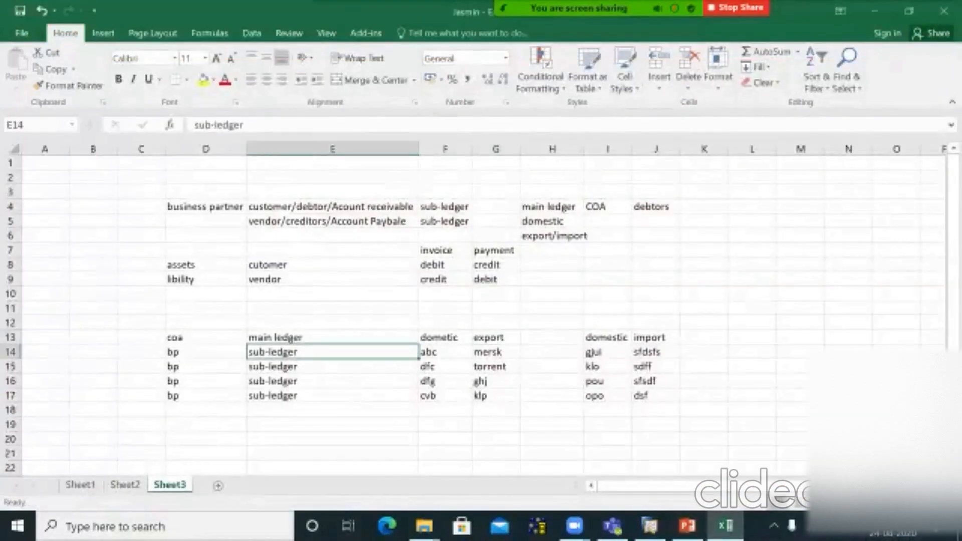
click(141, 352)
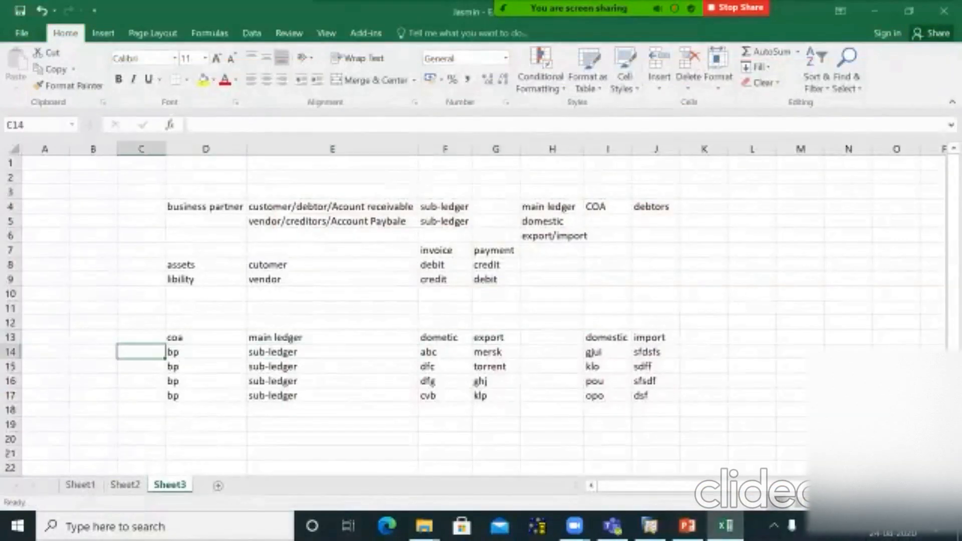
text(1000)
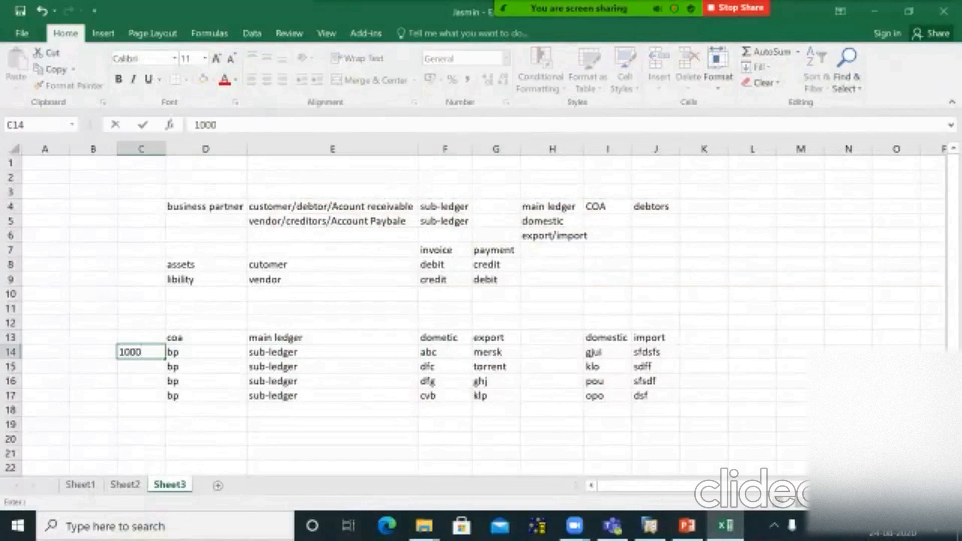
key(Tab)
click(141, 337)
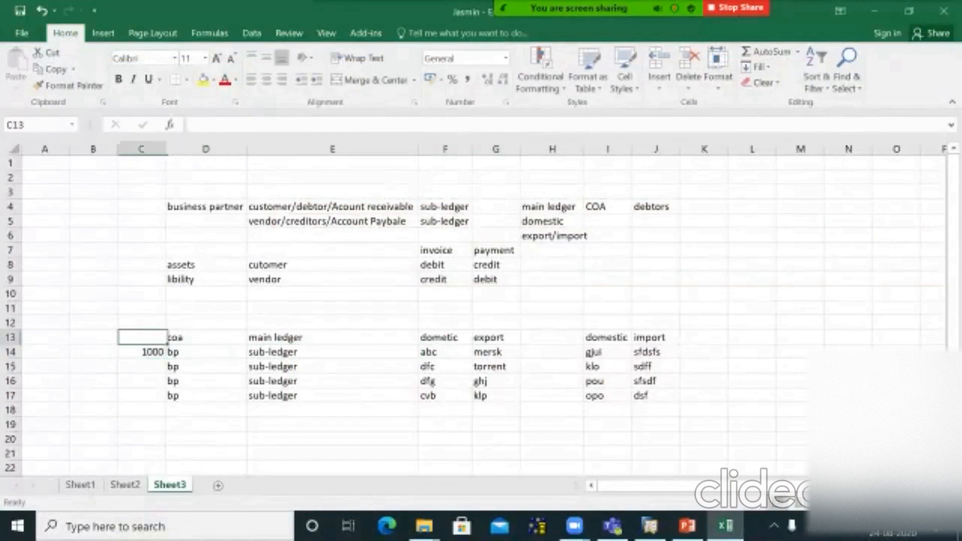
text(1000)
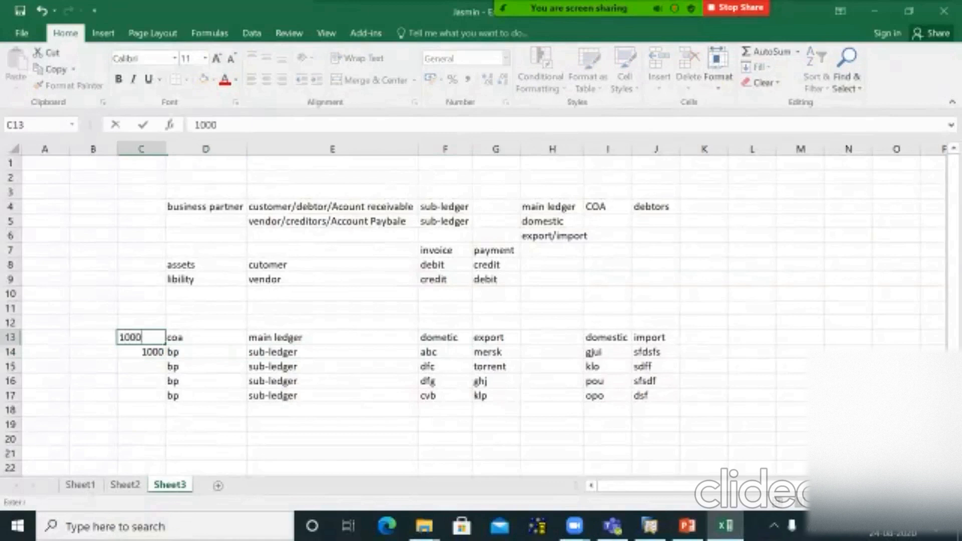
key(Return)
Enter 3000 for the second bp row in C15 and set the coa amount in C13 to 4000.
key(Return)
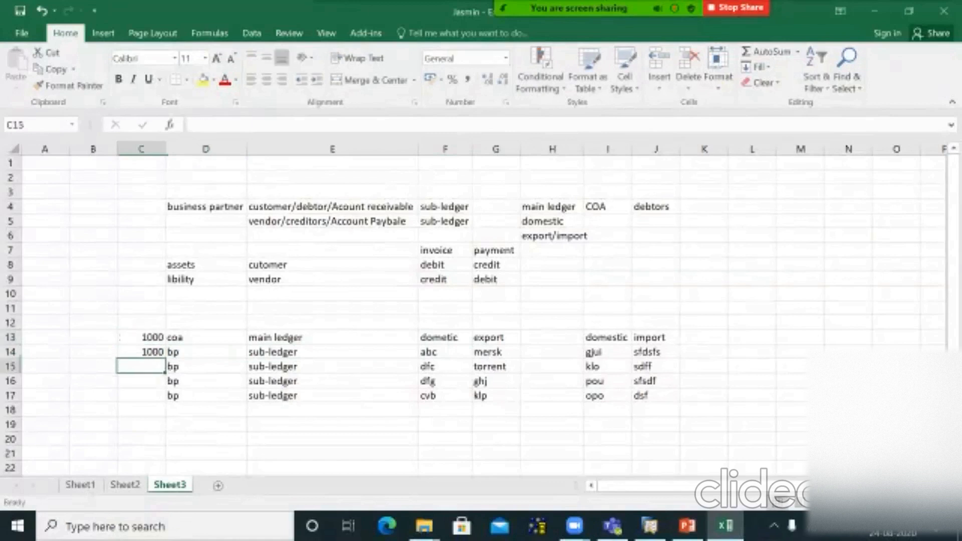
text(3000)
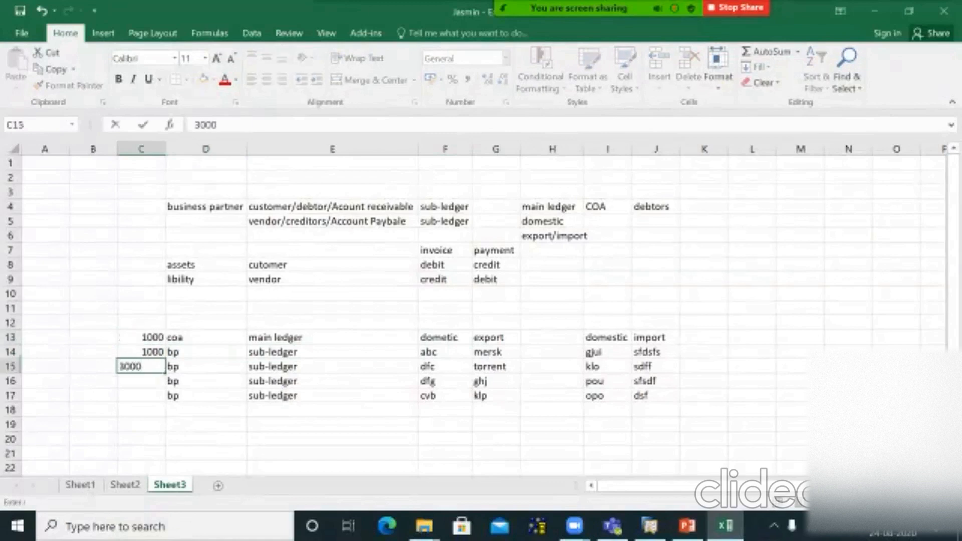
key(Tab)
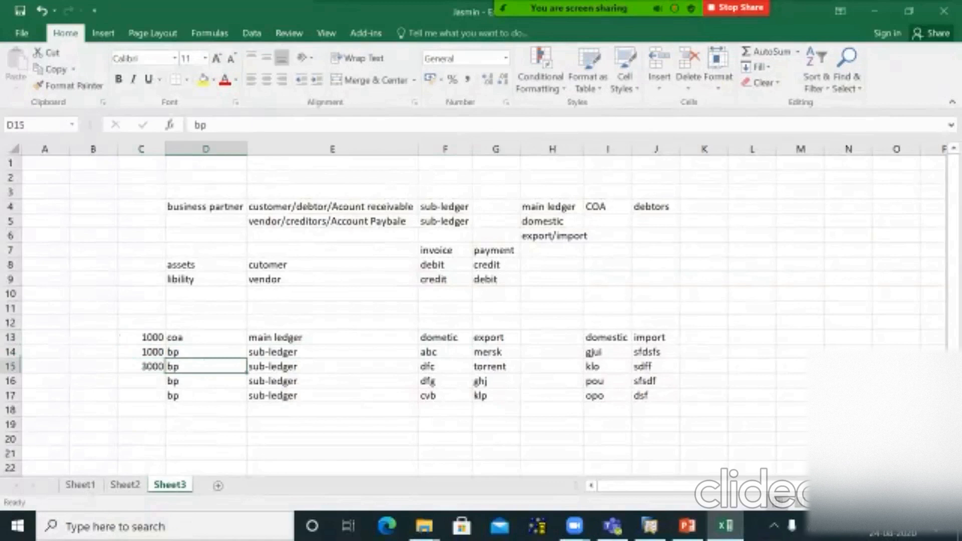
click(141, 337)
text(4000)
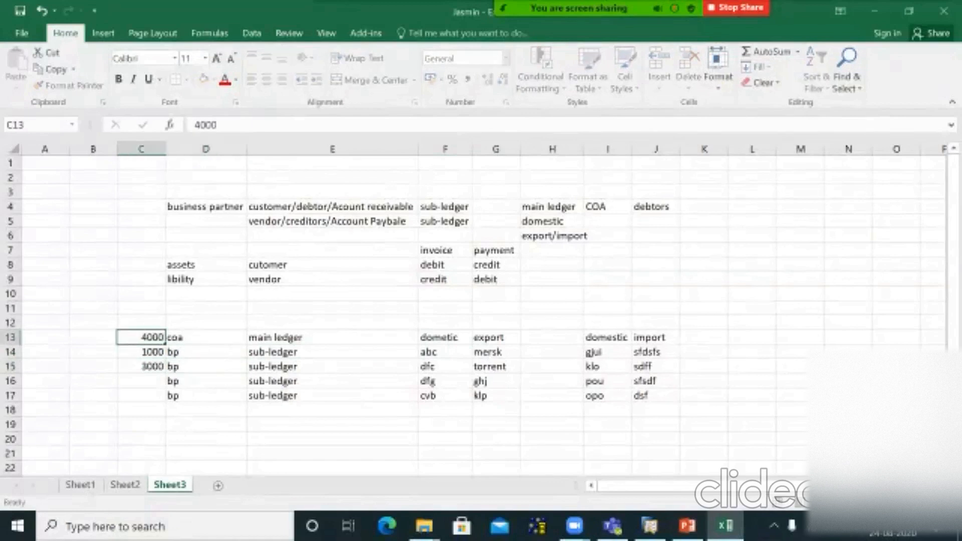
key(Tab)
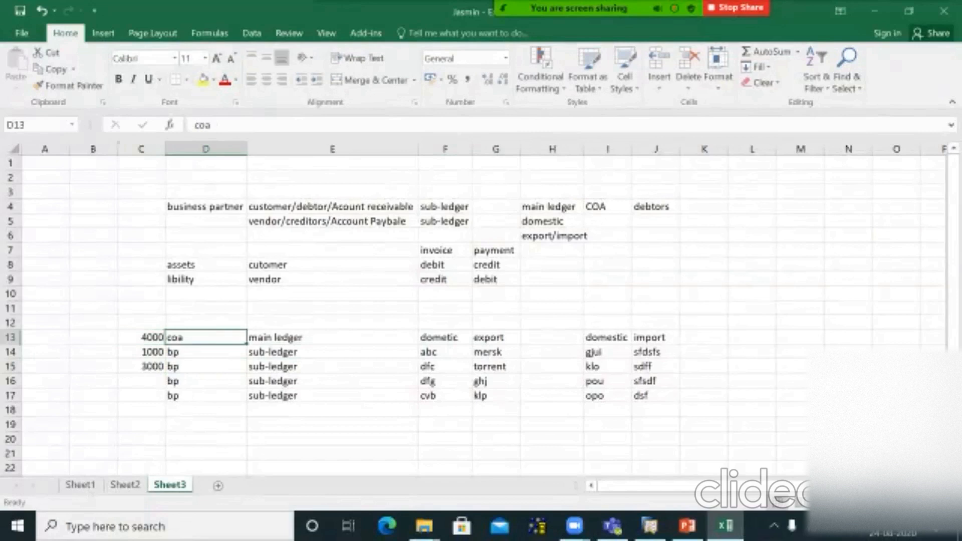
Enter 1000 for the third bp row in C16 and set the coa amount in C13 to 5000.
click(141, 382)
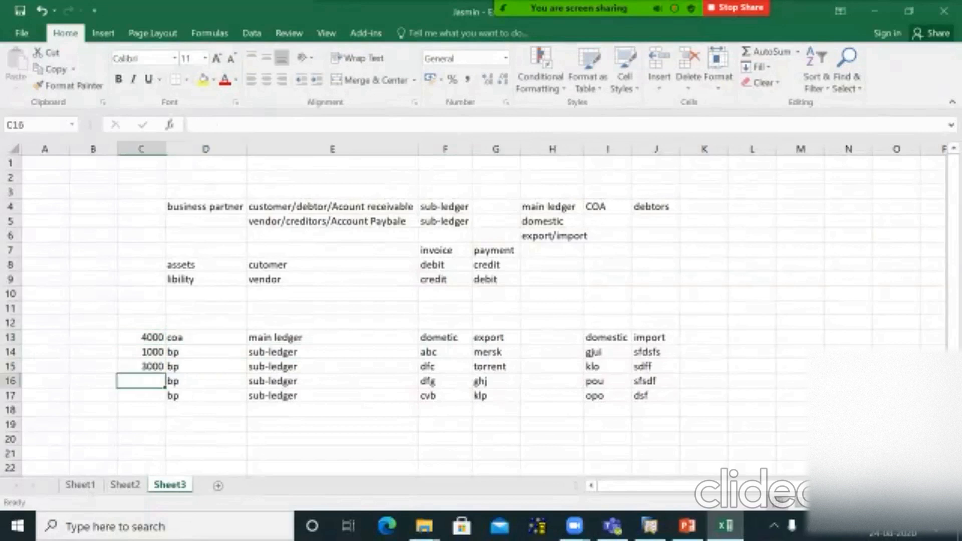
text(1000)
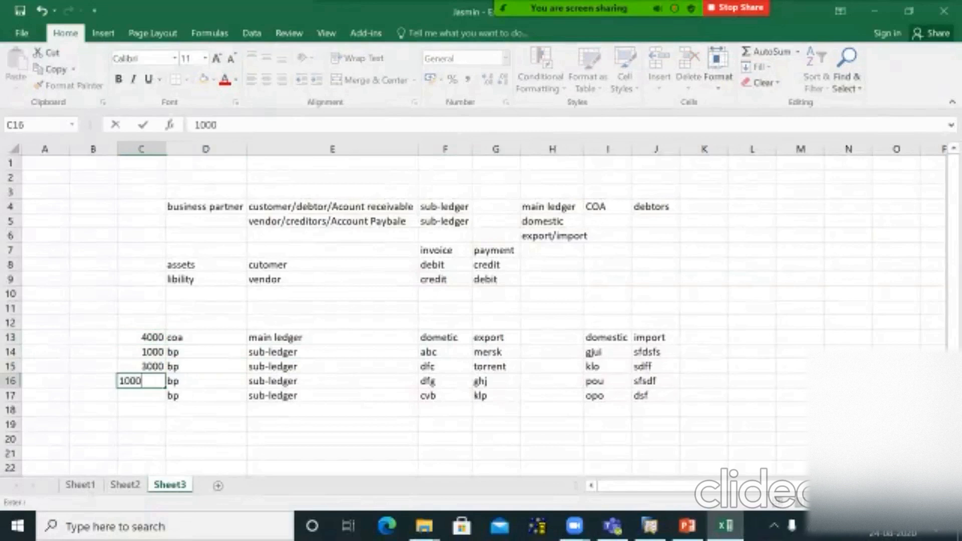
key(Tab)
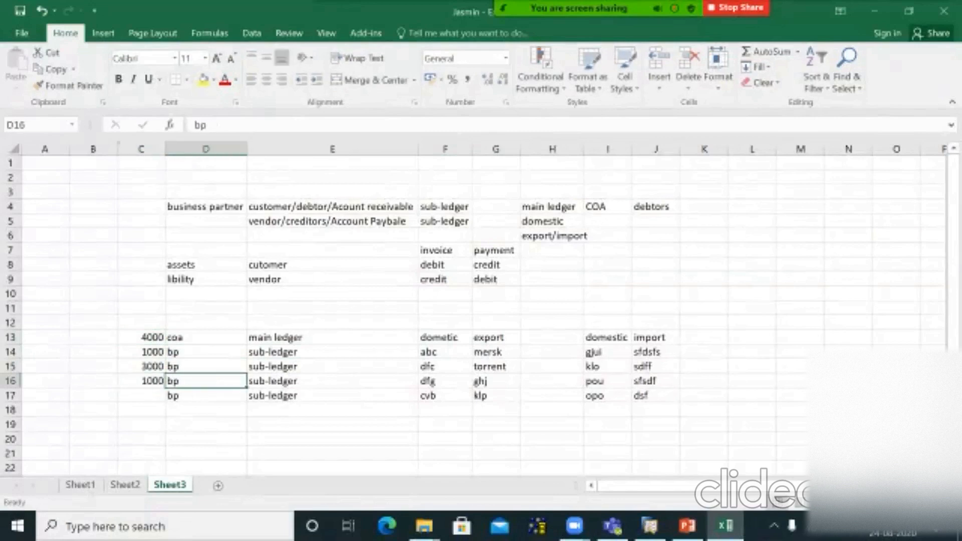
click(141, 338)
text(5000)
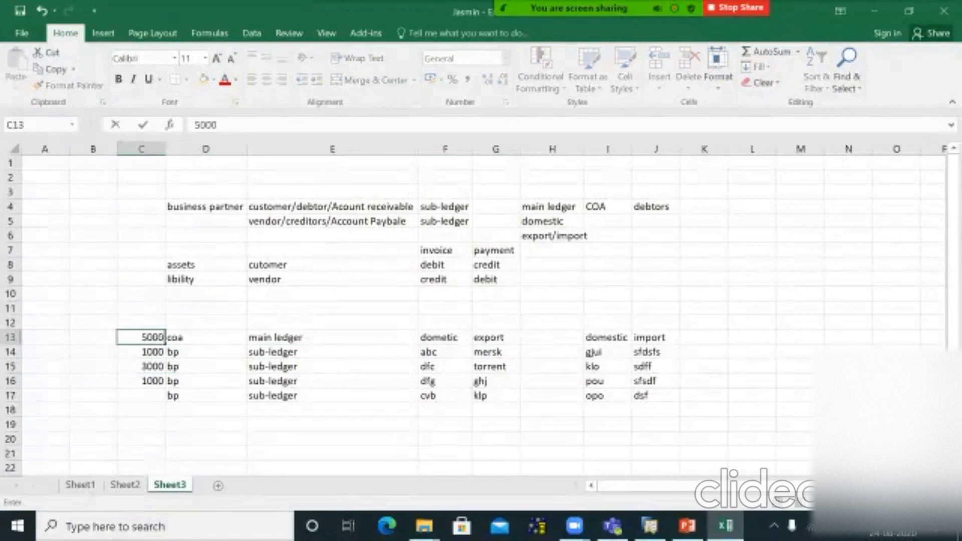
key(Tab)
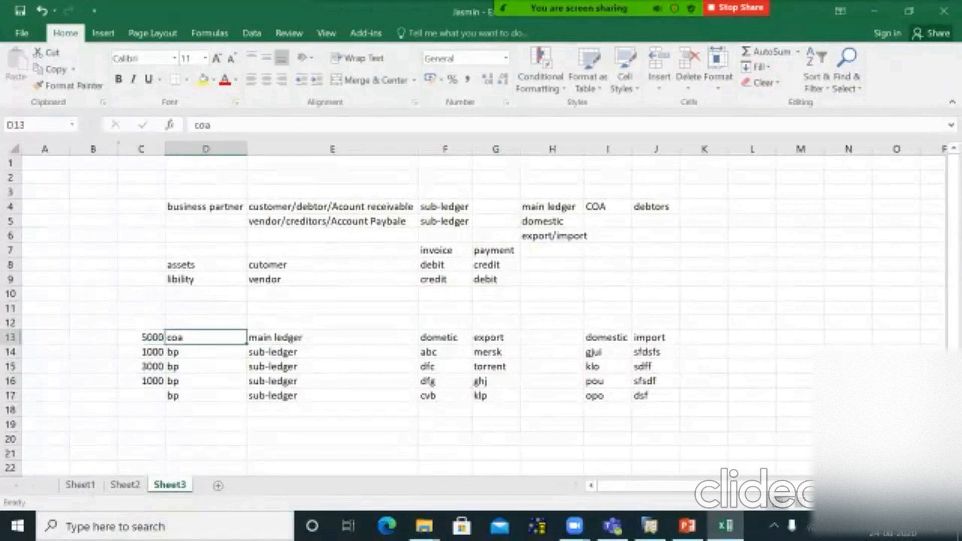
Revisit the domestic debtors account in SAP Business One, and switch to PowerPoint to show the "Control Account Concept" slide.
click(650, 526)
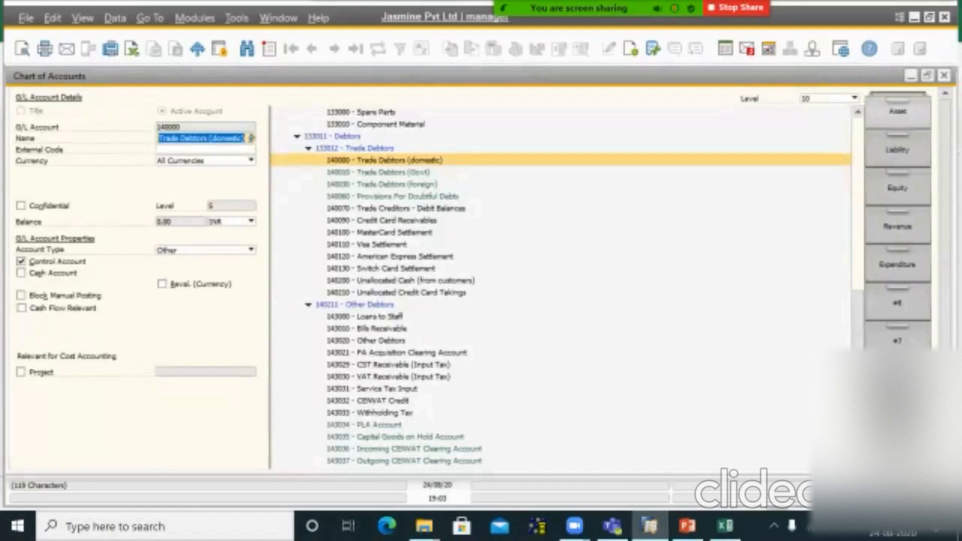
click(687, 526)
key(Down)
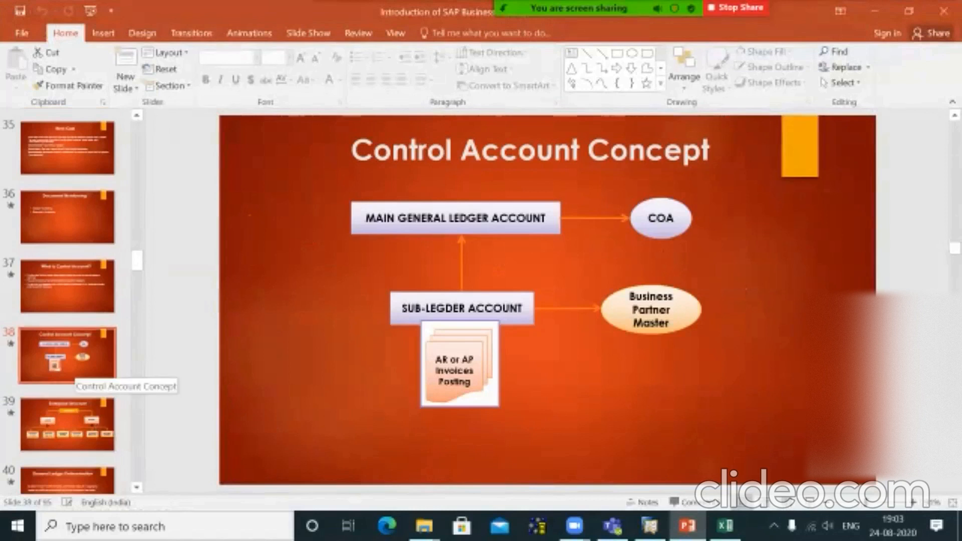
Switch to Excel to point out the main ledger entry in E13, and revisit the domestic debtors account in SAP Business One.
click(725, 526)
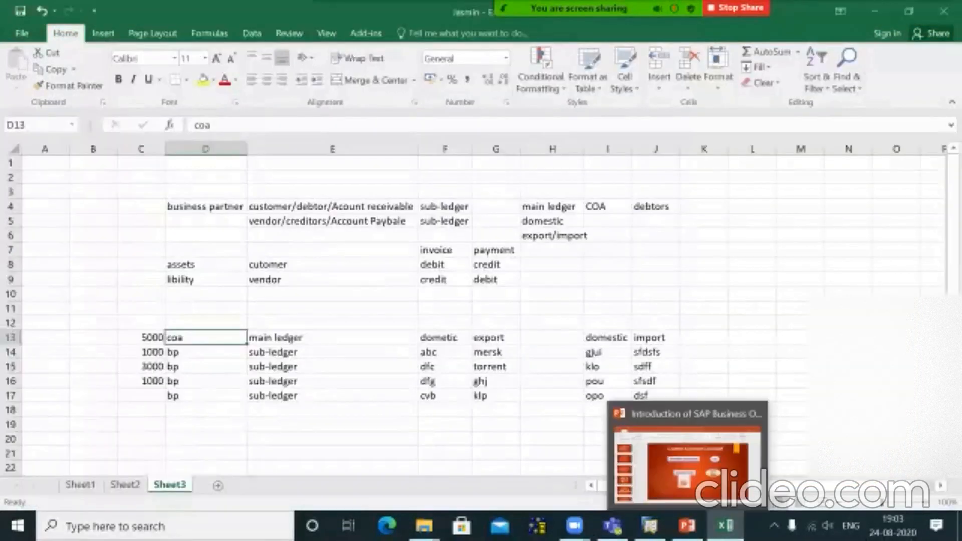
click(332, 337)
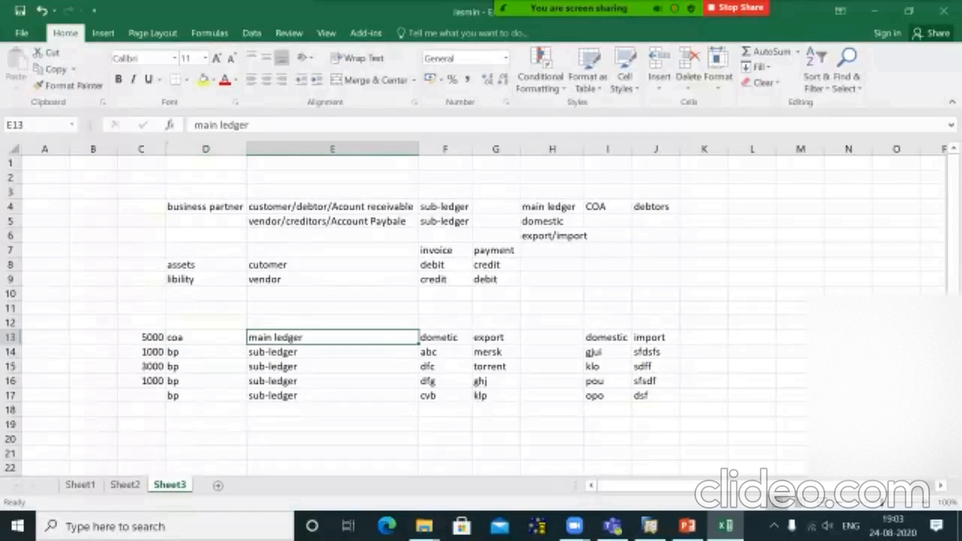
click(650, 526)
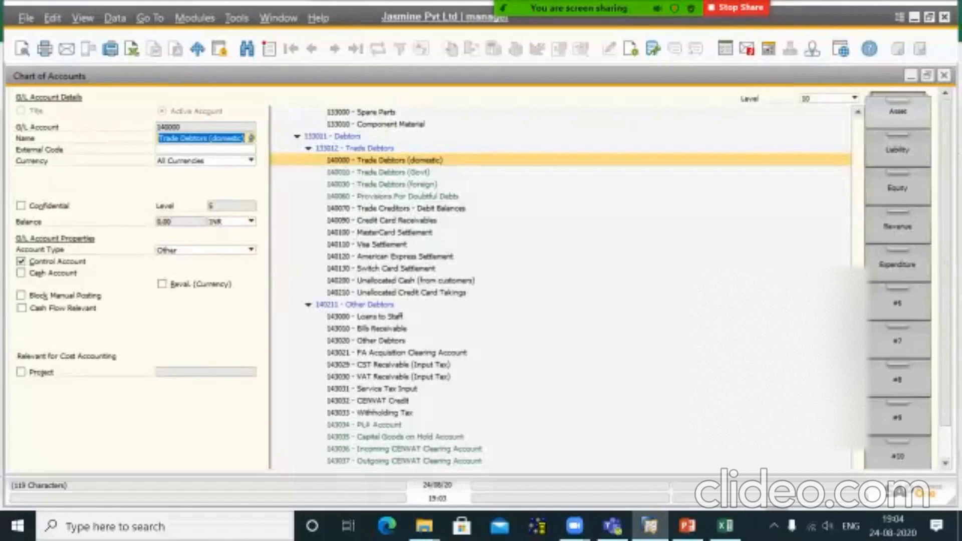
click(725, 526)
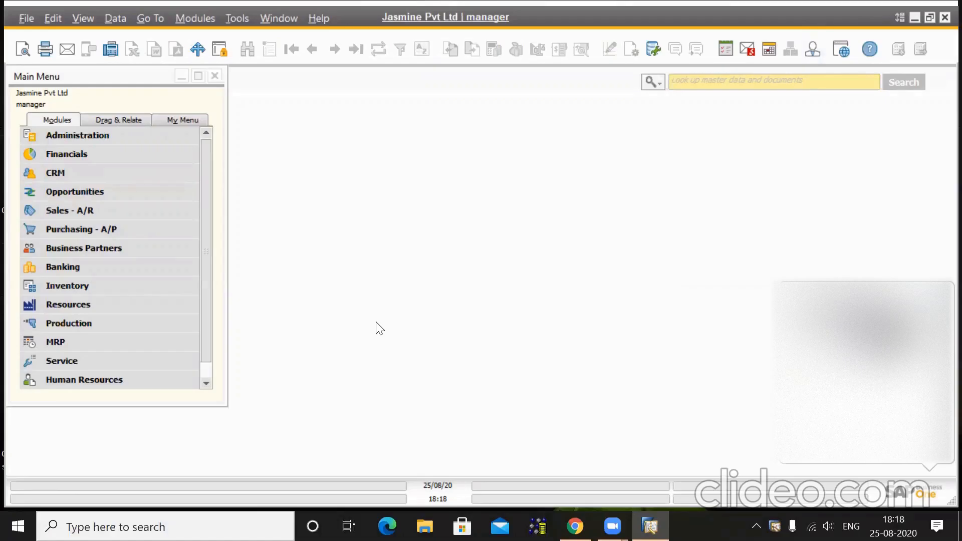
Open the Chart of Accounts from Financials and bring the Trade Debtors group under Current Assets into view.
click(112, 152)
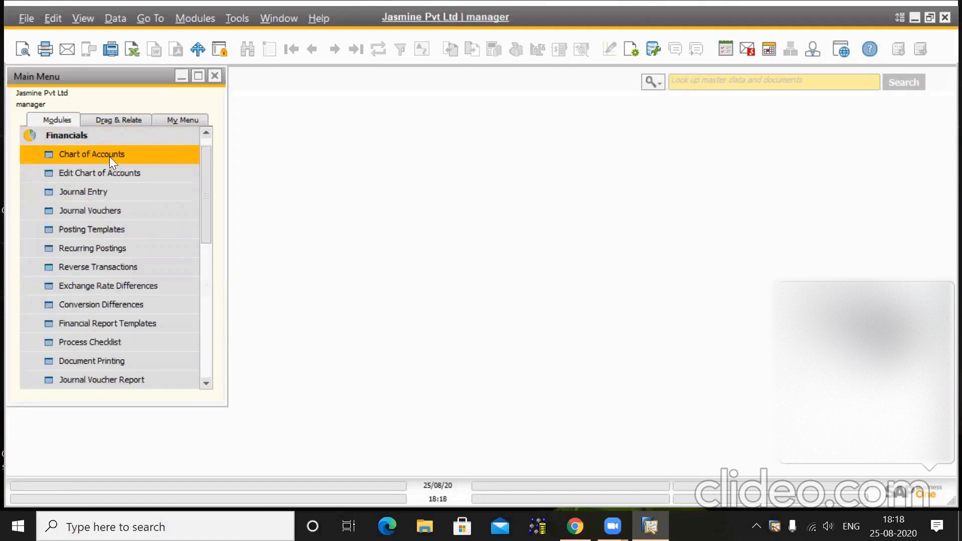
click(109, 155)
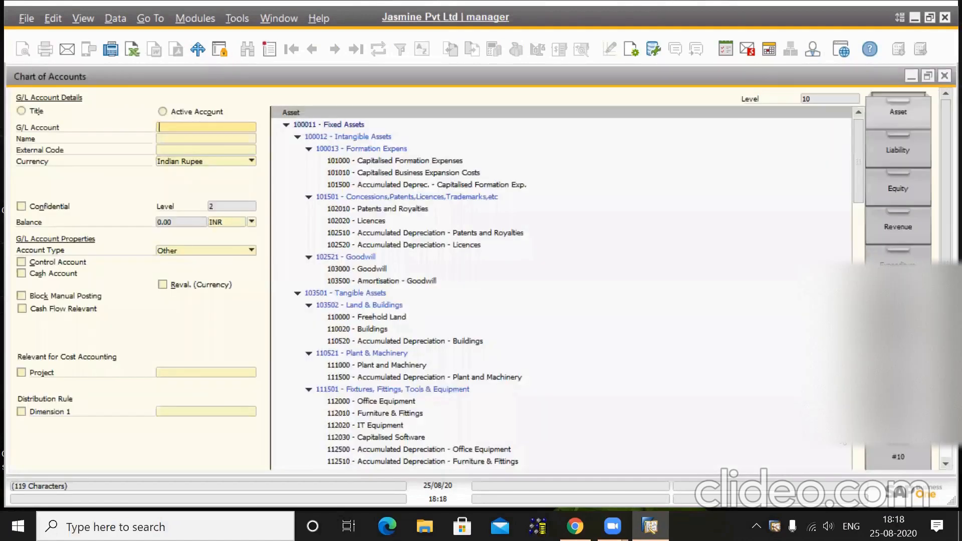
click(860, 448)
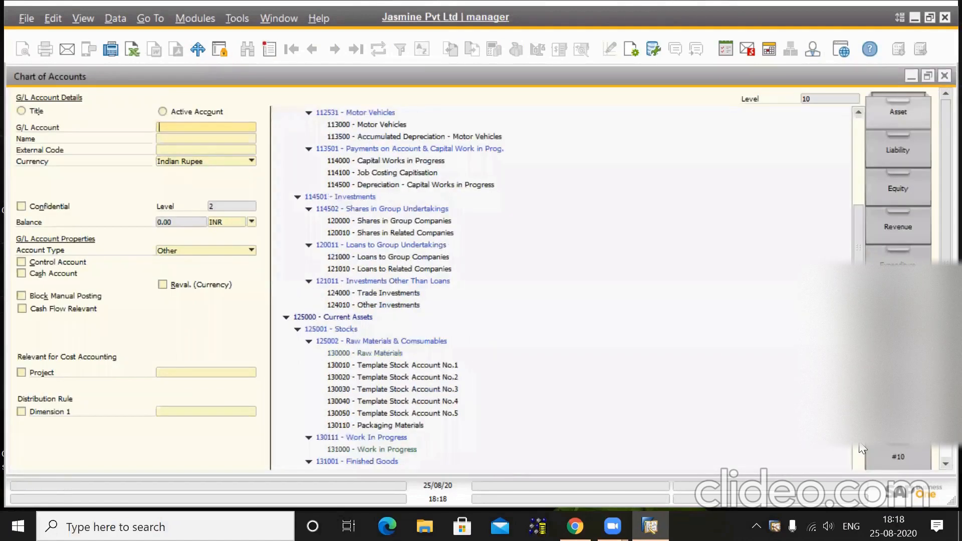
click(860, 447)
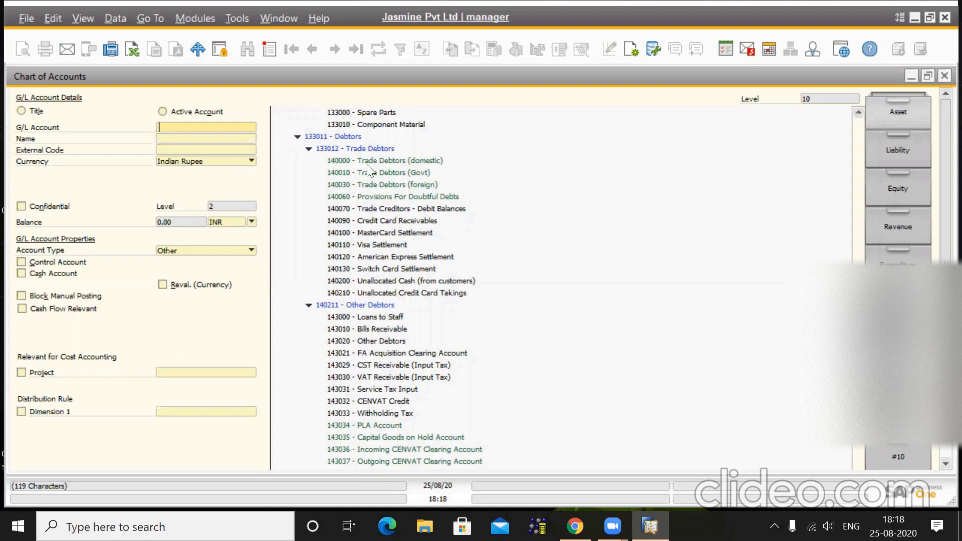
Examine the control account setting of the domestic and foreign Trade Debtors accounts.
click(413, 161)
click(426, 187)
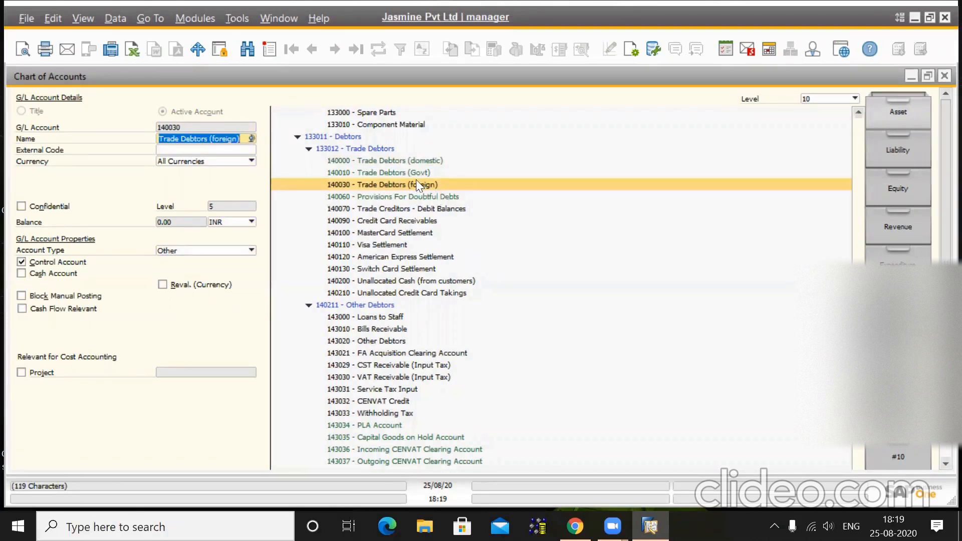
click(402, 163)
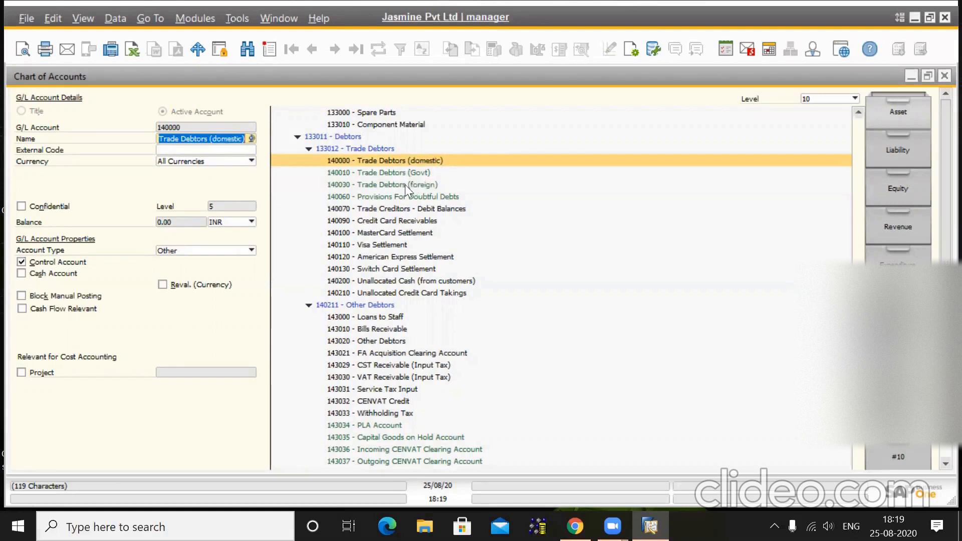
Compare the control account setting of the PLA, Capital Goods on Hold and Incoming and Outgoing CENVAT Clearing accounts with Provisions For Doubtful Debts.
click(383, 424)
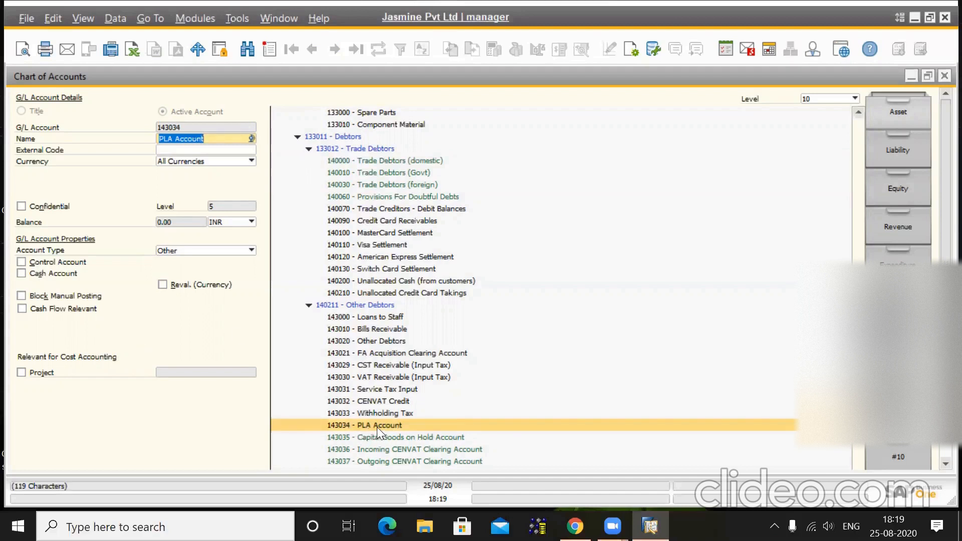
click(393, 440)
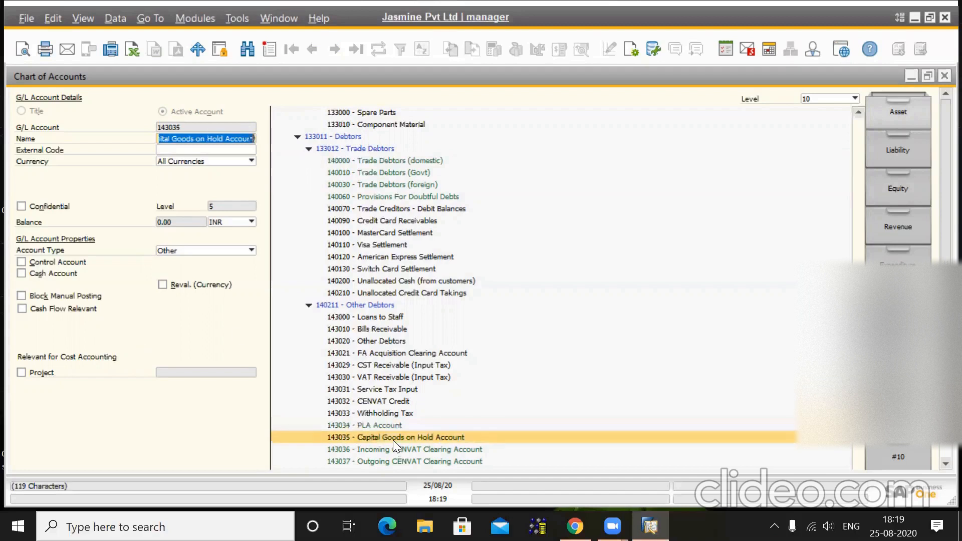
click(404, 449)
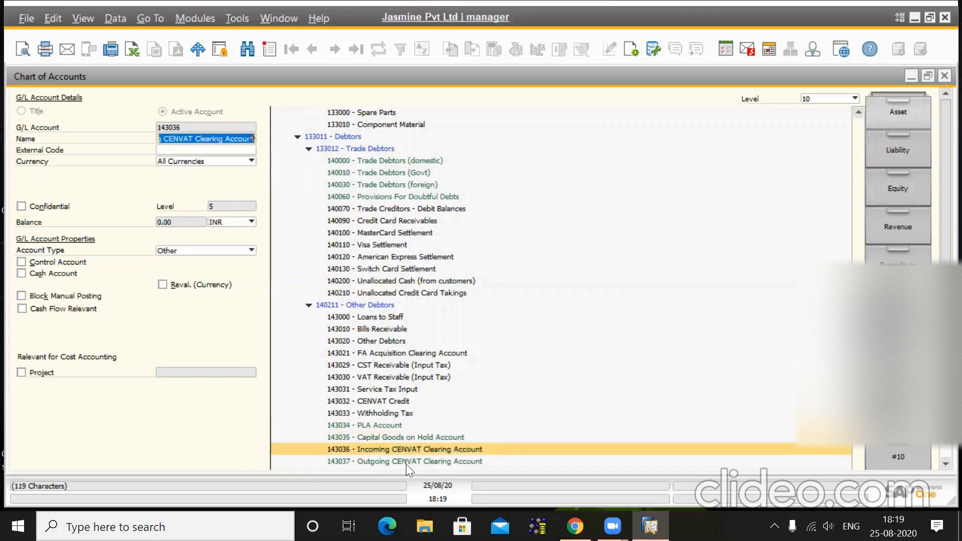
click(406, 462)
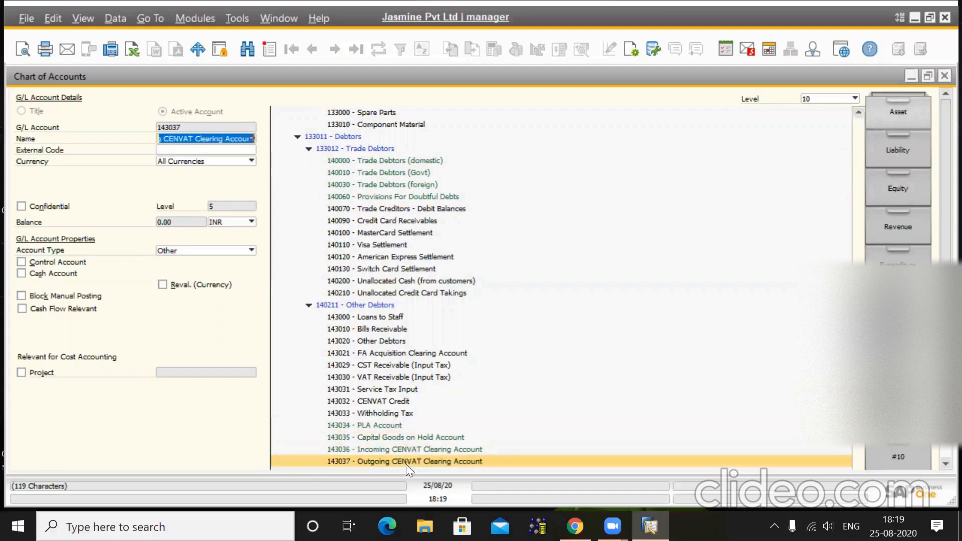
click(369, 198)
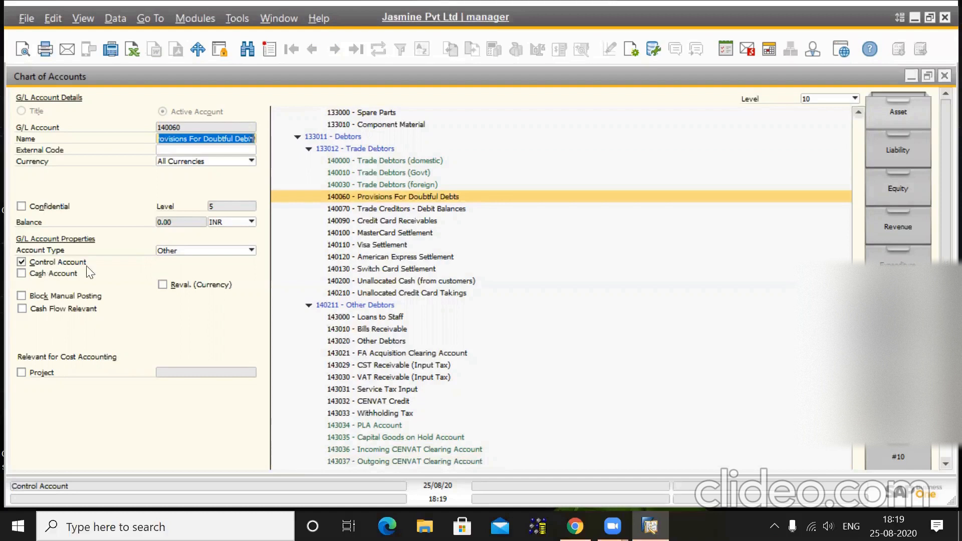
click(365, 426)
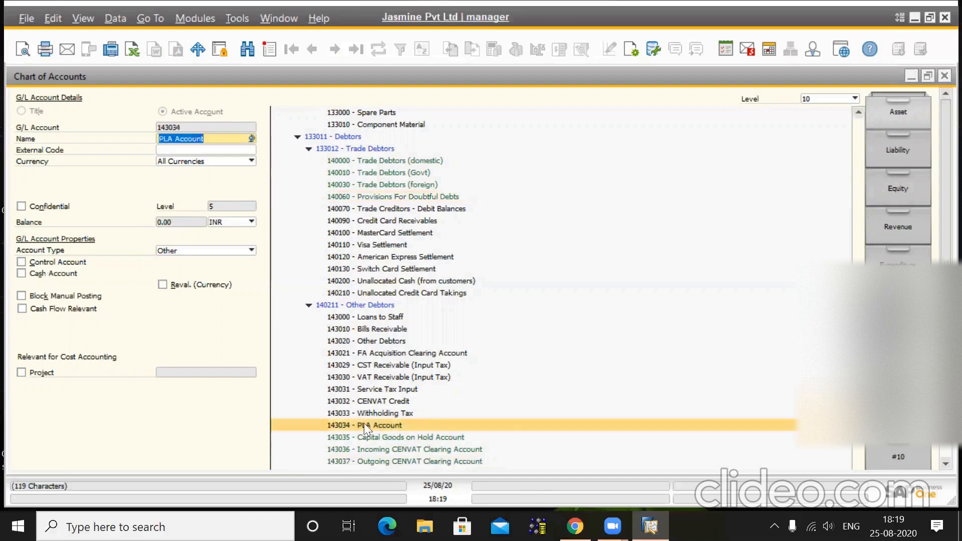
Review the details of the Capital Goods on Hold, Incoming CENVAT Clearing and Outgoing CENVAT Clearing accounts under Other Debtors.
click(367, 439)
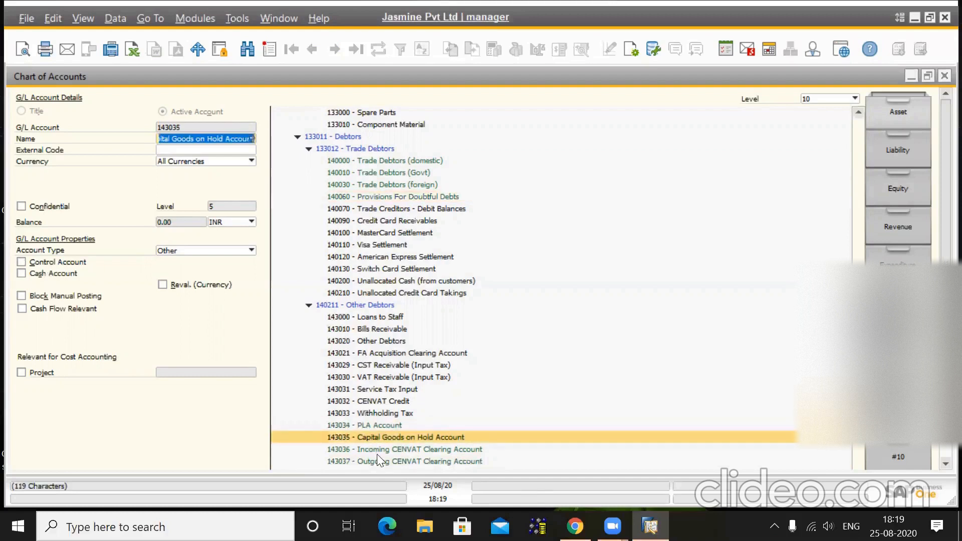
click(376, 454)
click(382, 462)
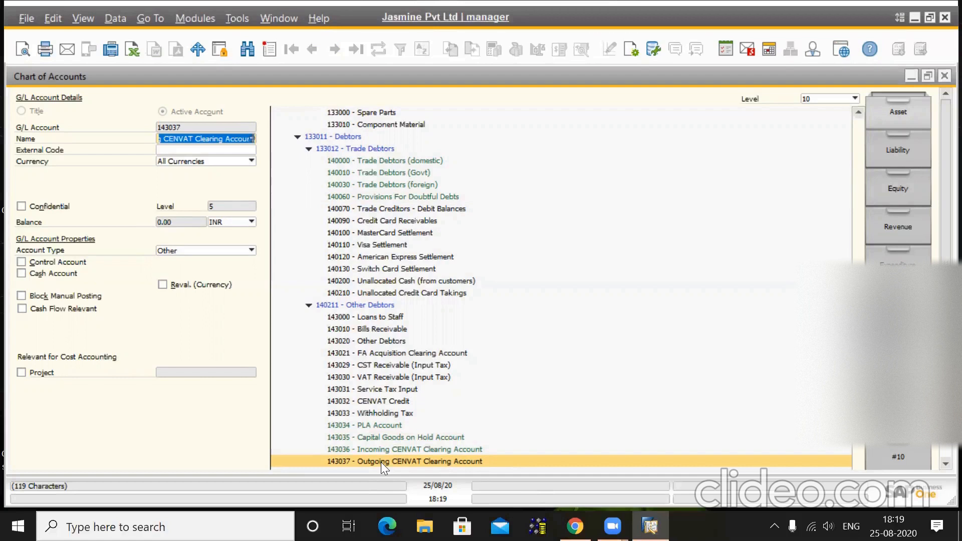
click(576, 526)
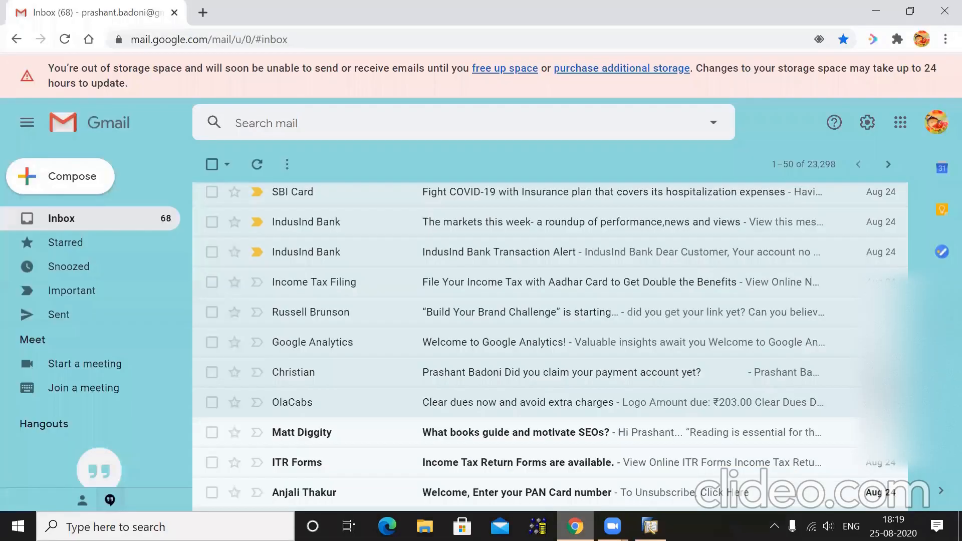
click(576, 526)
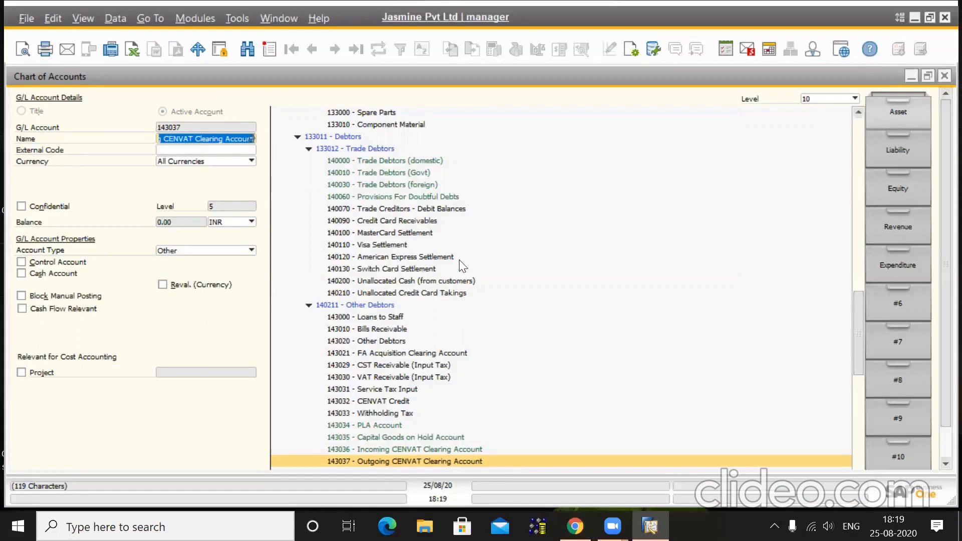
Review the details of the Provisions For Doubtful Debts and Trade Debtors (domestic) accounts.
click(377, 198)
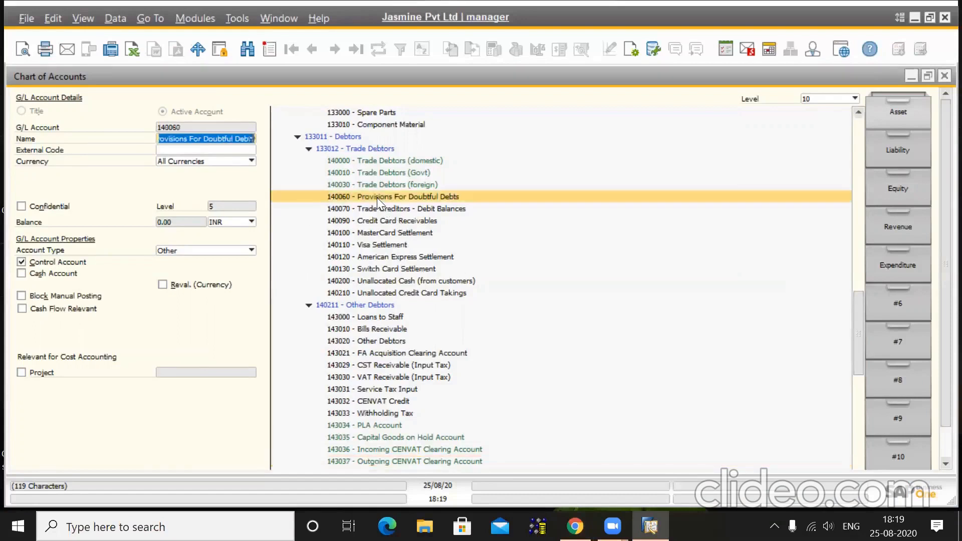
click(374, 160)
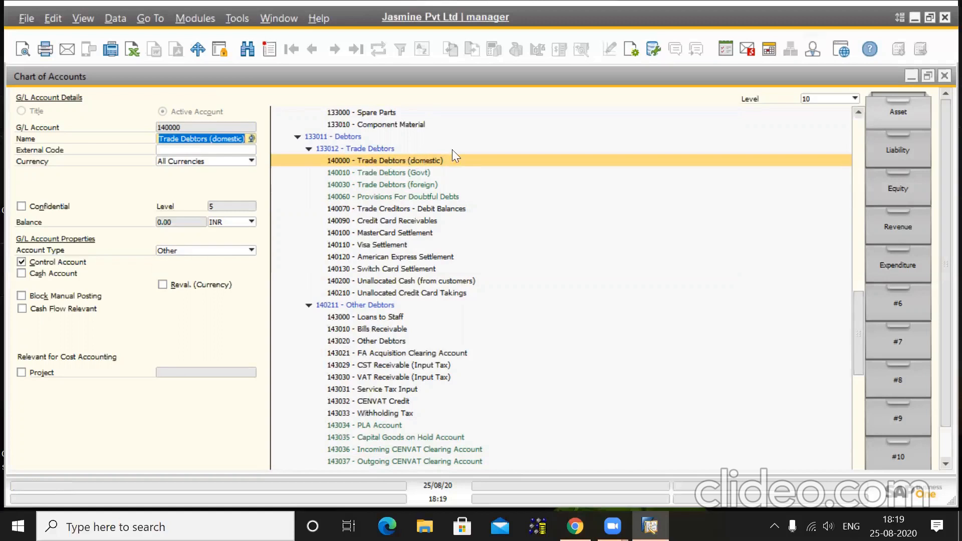
key(super+d)
right_click(431, 162)
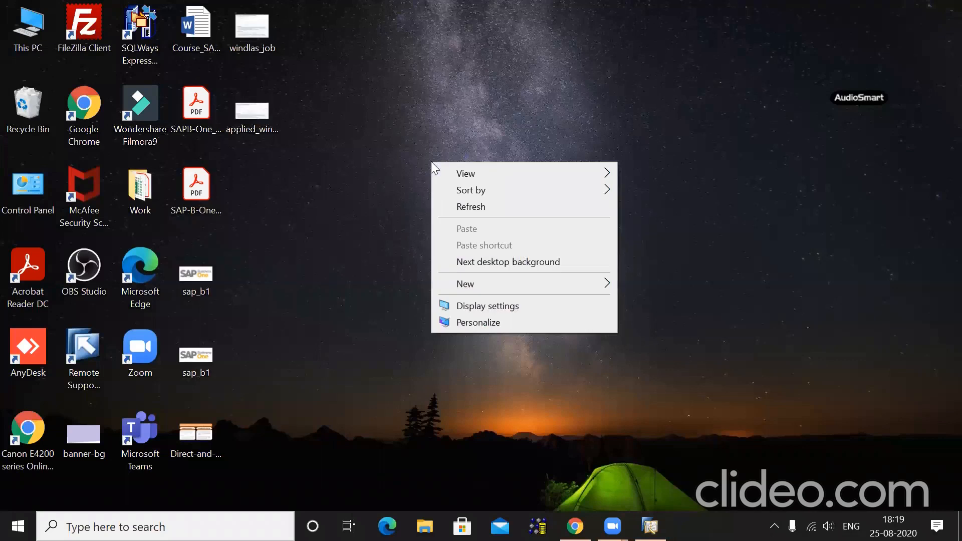
click(470, 213)
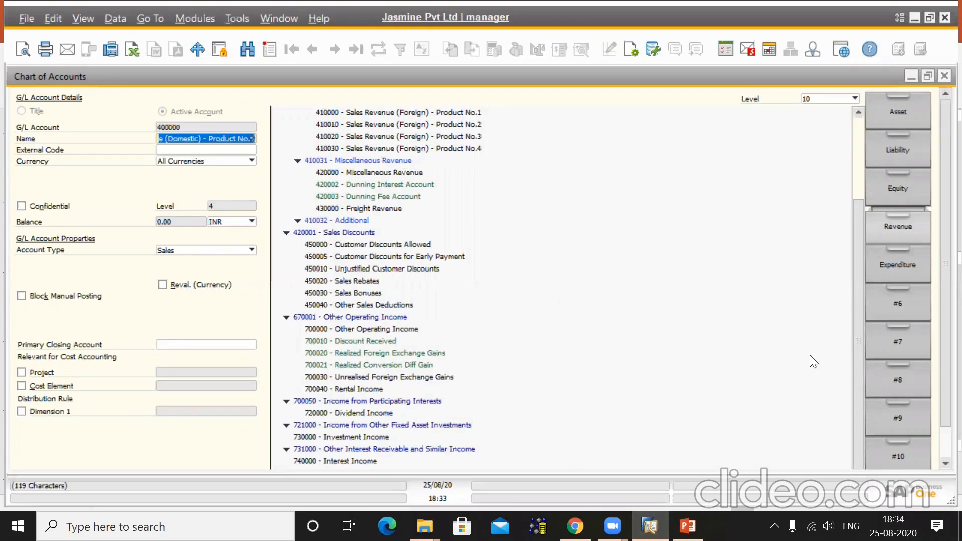
View the #6 account drawer, minimize the Chart of Accounts and collapse the Financials module.
click(904, 311)
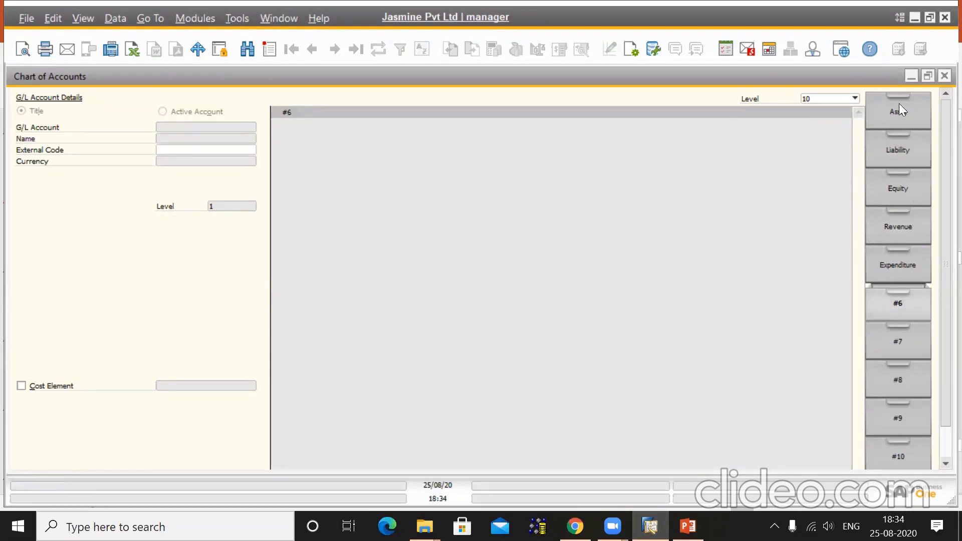
click(943, 78)
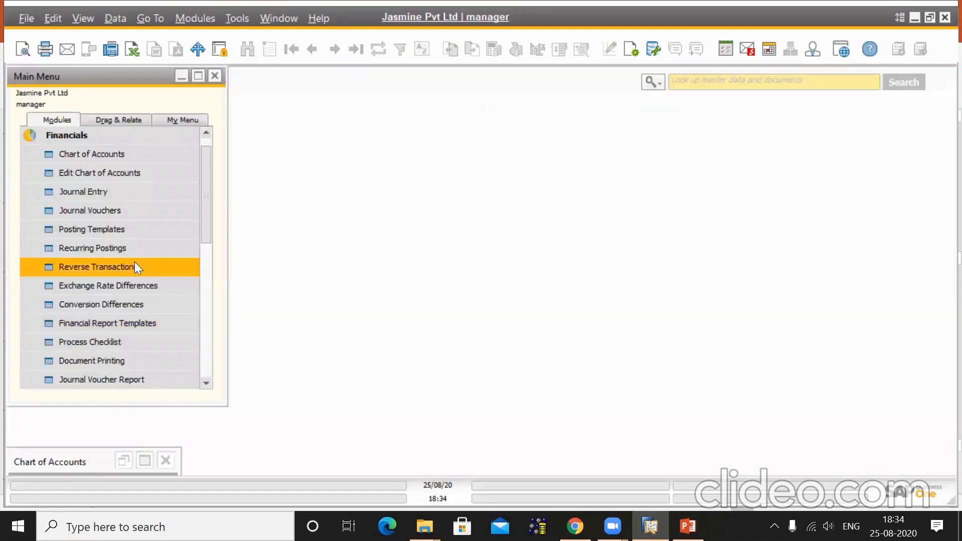
click(97, 142)
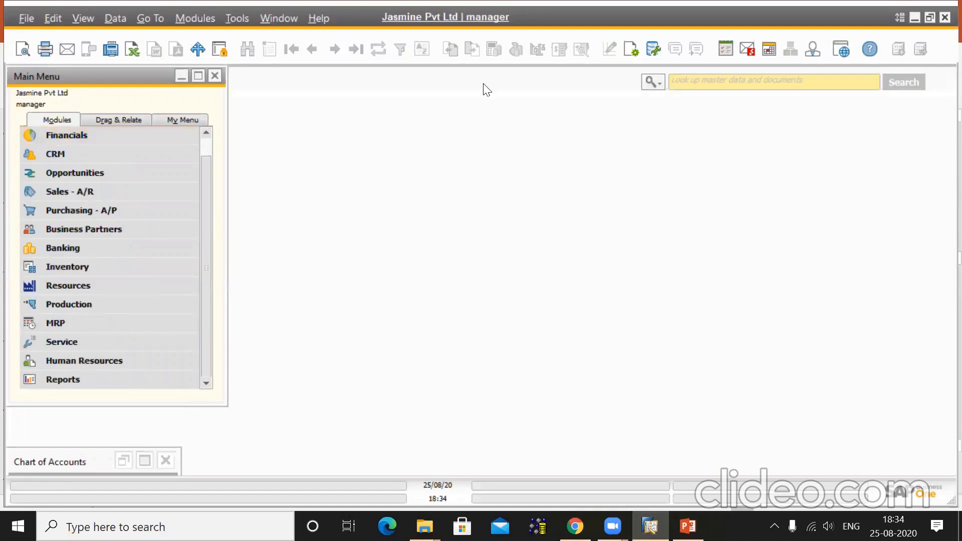
Open G/L Account Determination from the Administration setup for Financials and move its window clear of the module list.
click(206, 142)
click(123, 137)
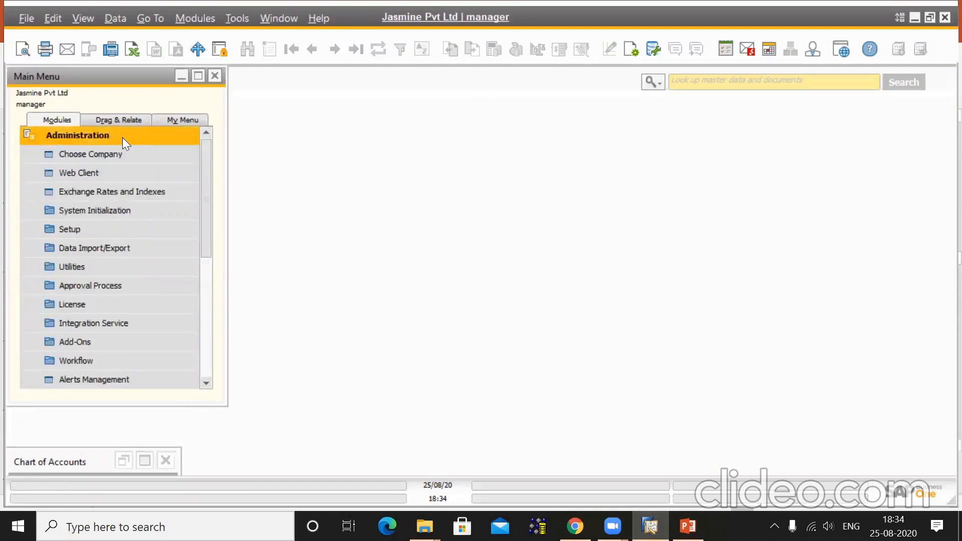
click(111, 227)
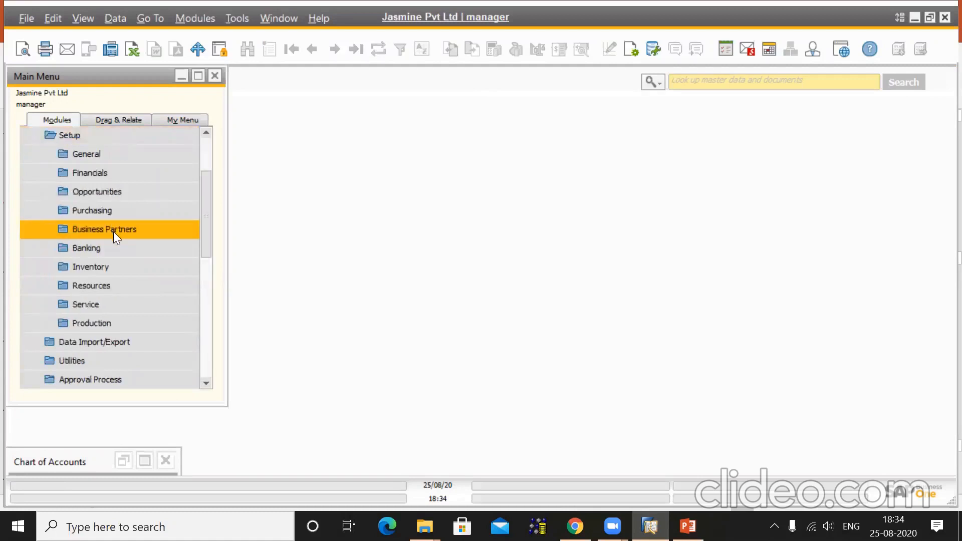
click(106, 174)
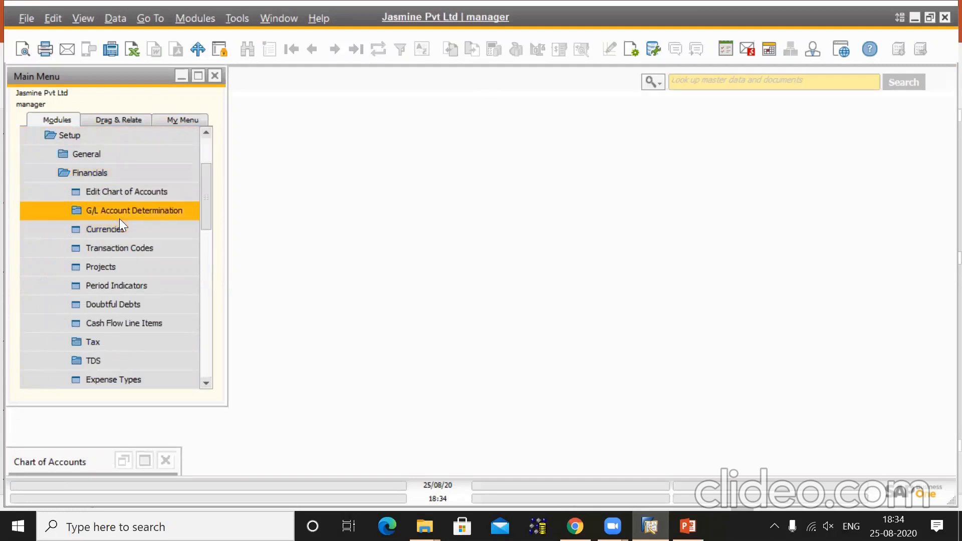
click(596, 345)
click(119, 215)
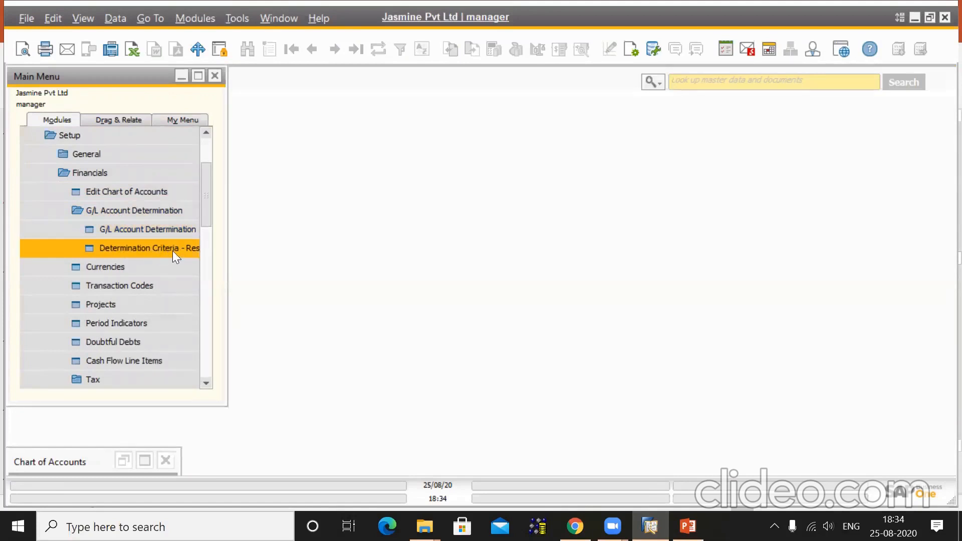
click(121, 230)
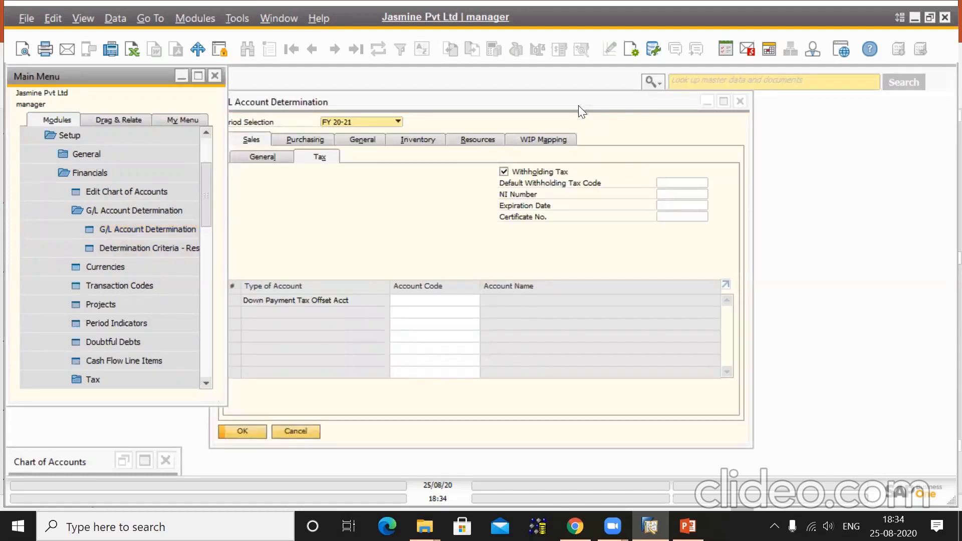
click(578, 106)
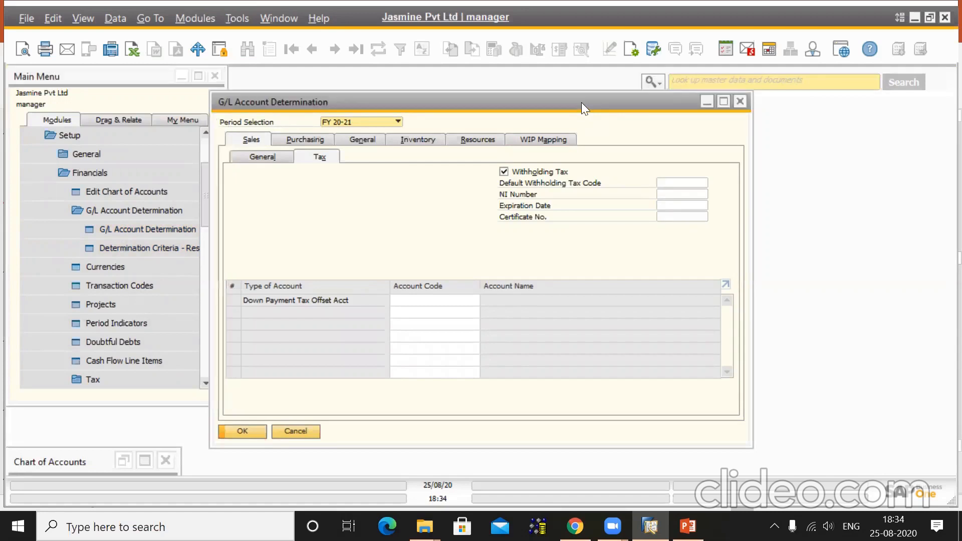
drag(582, 102, 637, 90)
Look through the Sales, Purchasing, General, Inventory, Resources and WIP Mapping account settings, returning to the general Sales accounts.
click(314, 142)
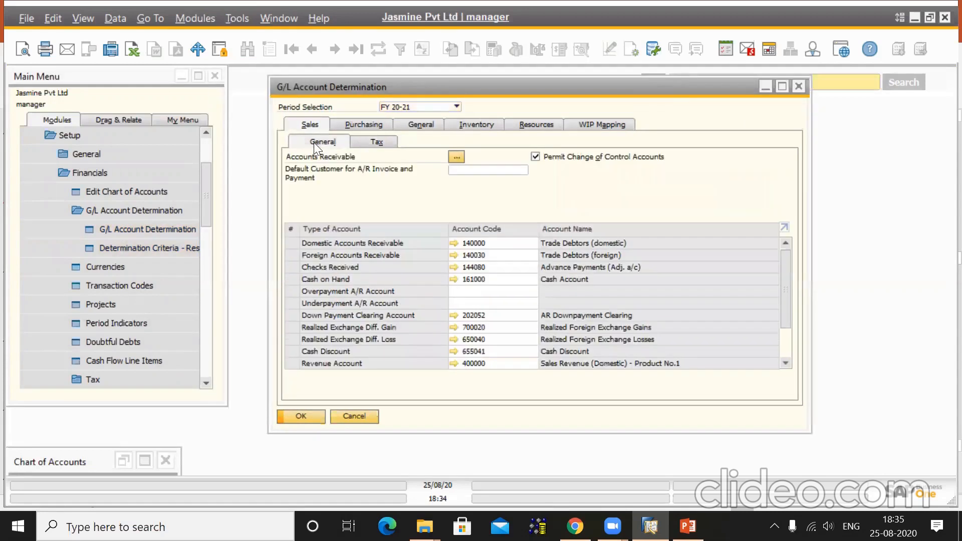
click(353, 125)
click(412, 123)
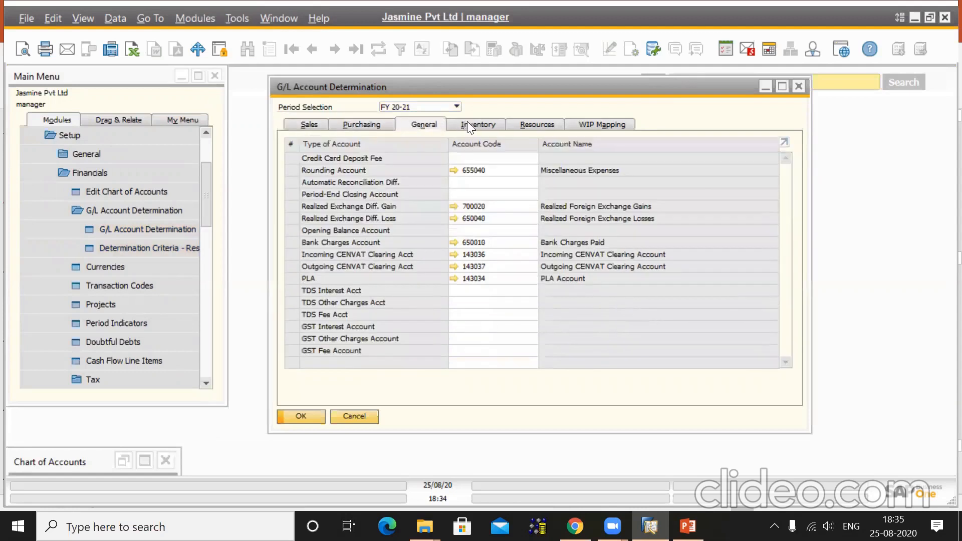
click(467, 124)
click(525, 124)
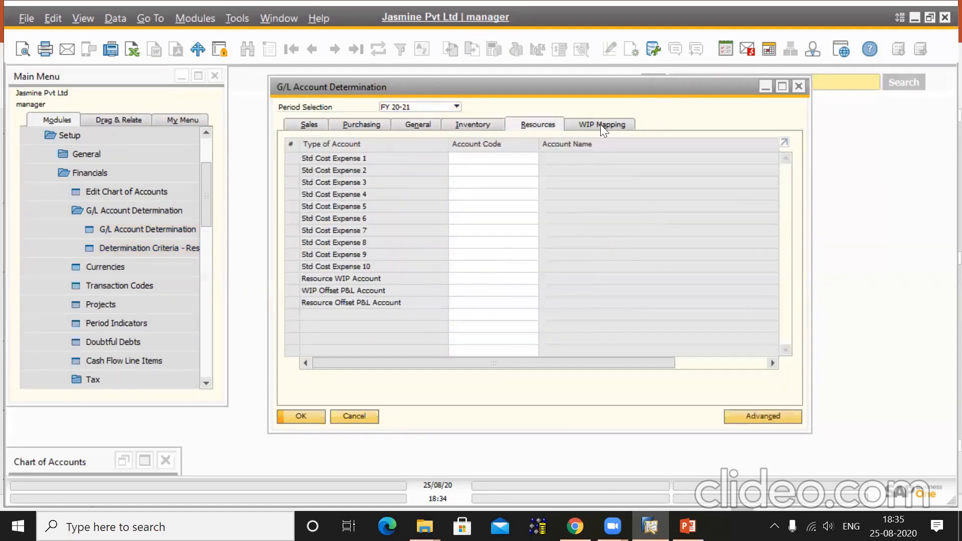
click(600, 125)
click(306, 124)
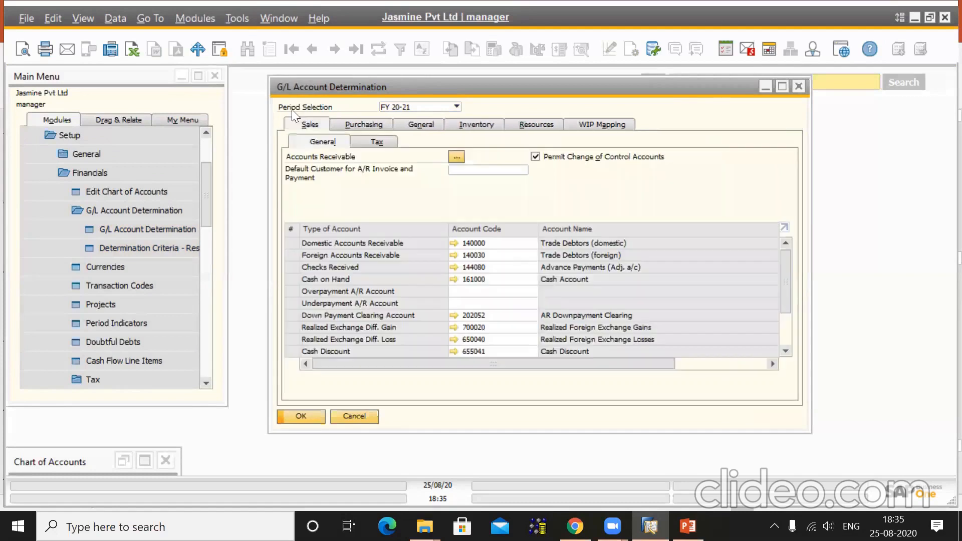
Select FY 20-21 as the period for the G/L account determination.
click(394, 104)
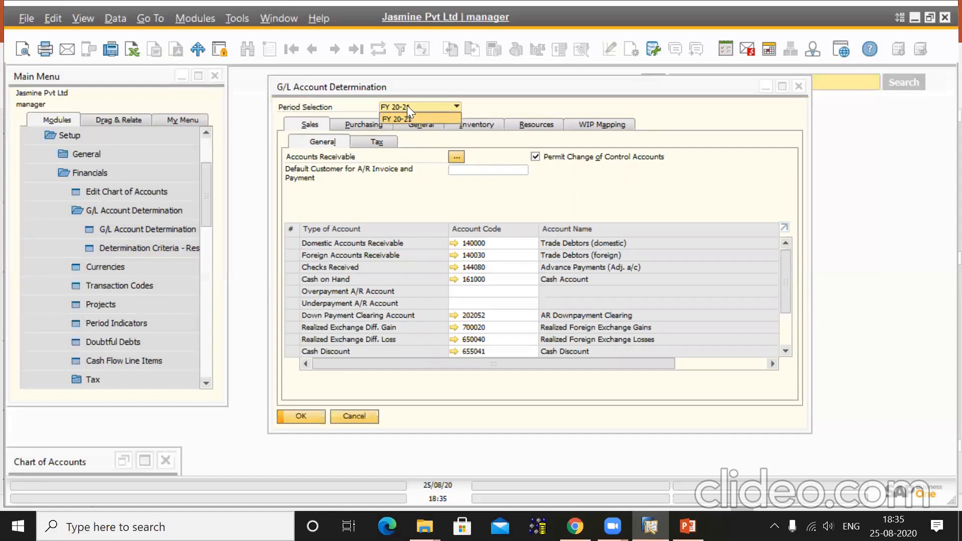
click(407, 106)
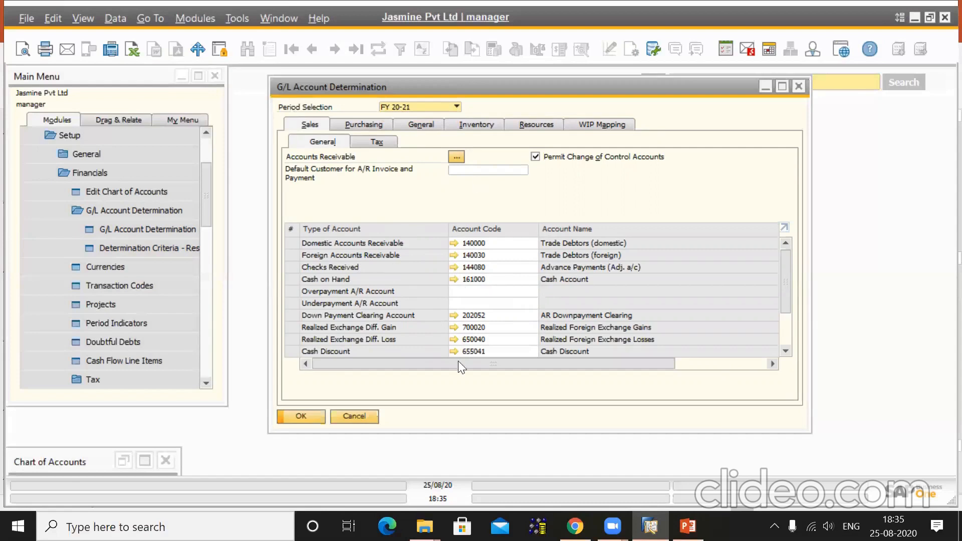
click(400, 105)
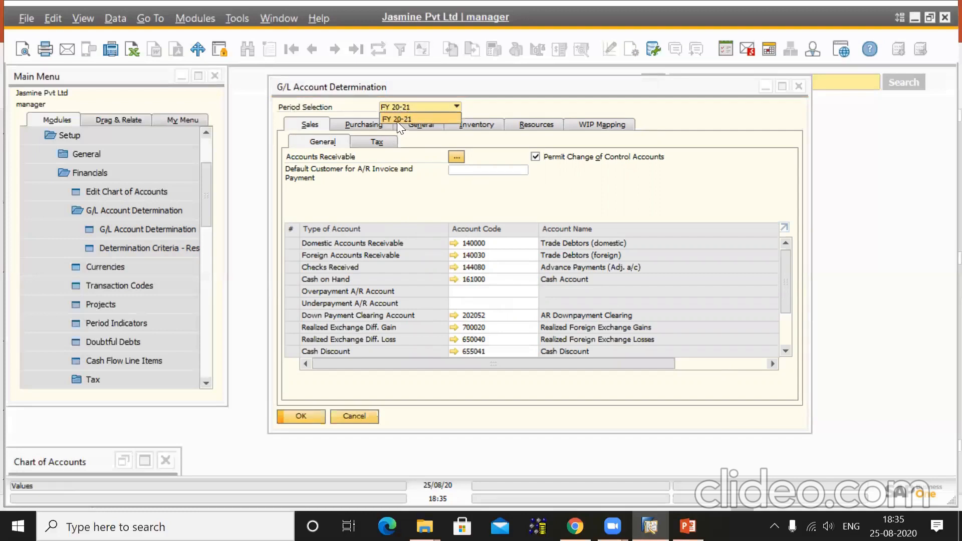
click(407, 118)
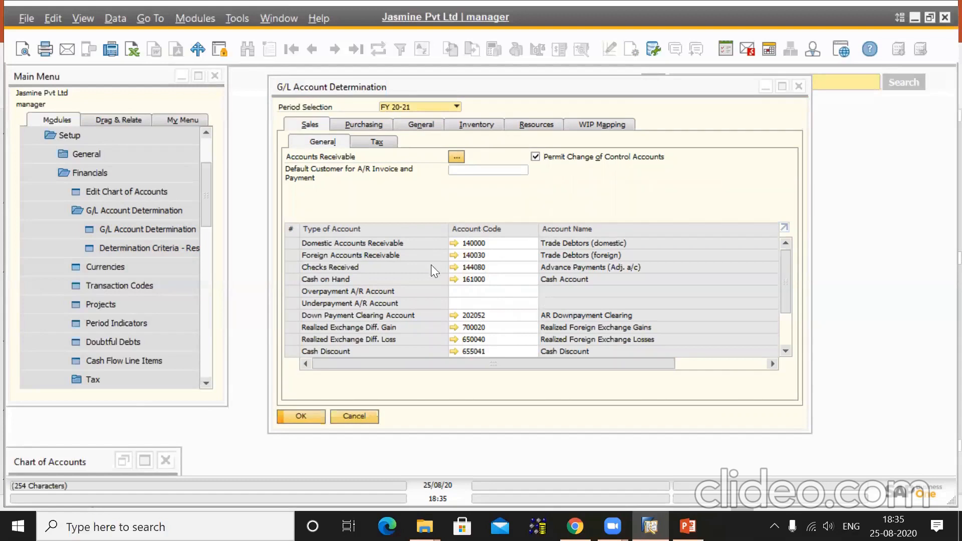
Examine the default account codes for Sales, from Domestic Accounts Receivable through Cash Discount.
click(467, 242)
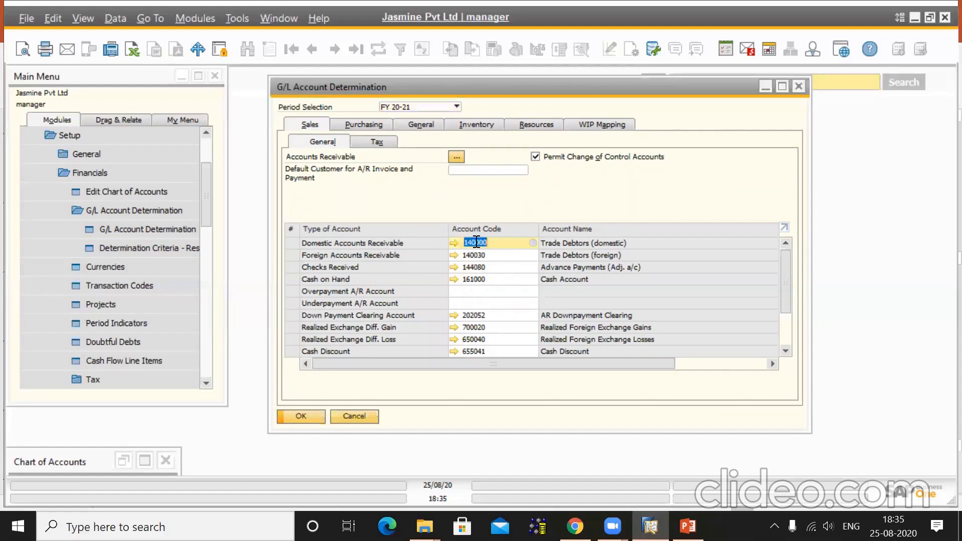
click(481, 255)
click(485, 264)
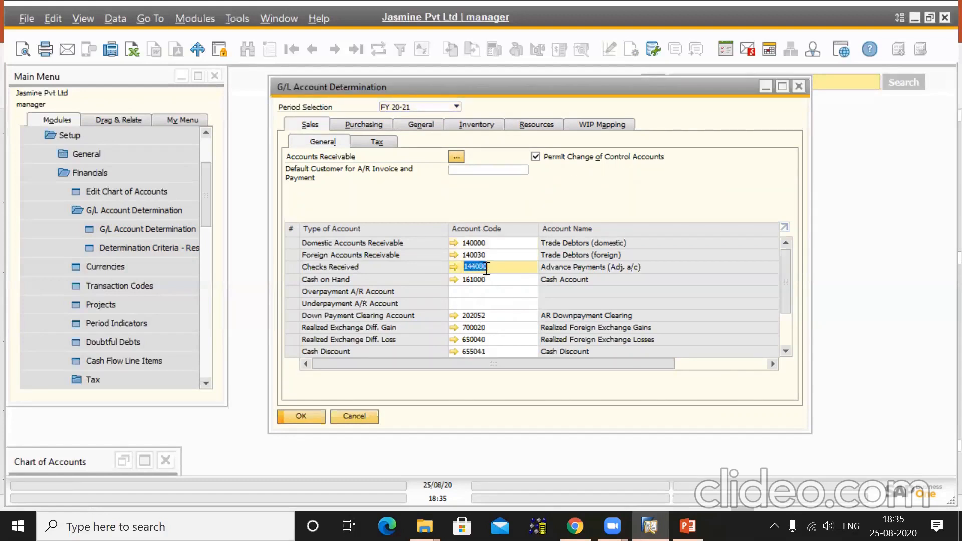
click(487, 279)
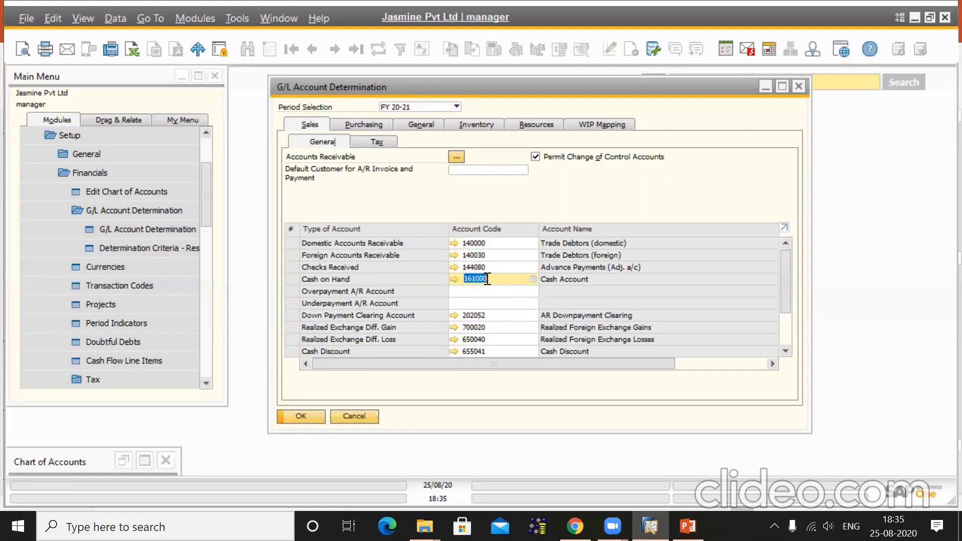
click(488, 315)
click(488, 327)
click(489, 339)
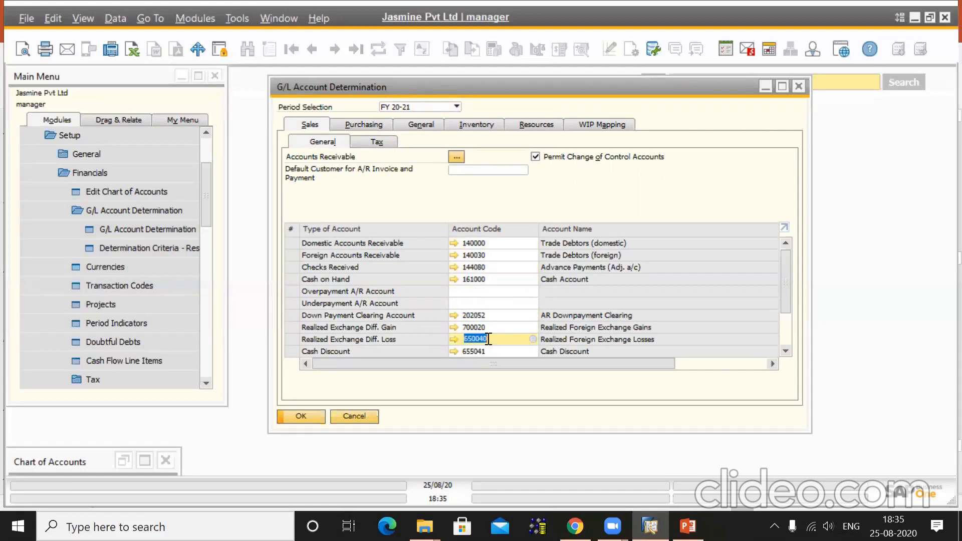
click(489, 353)
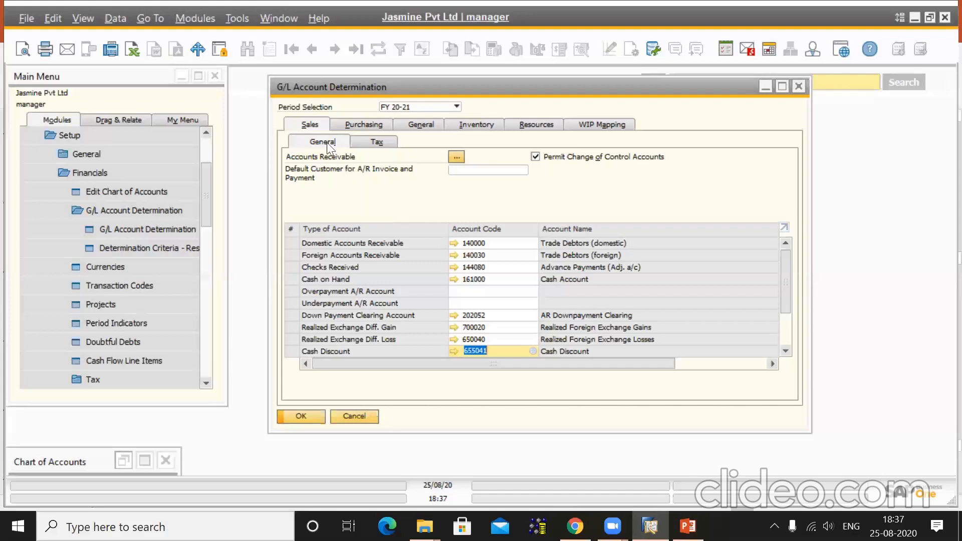
Review the Purchasing tax accounts and the General, Inventory, Resources and WIP Mapping determination settings.
click(336, 124)
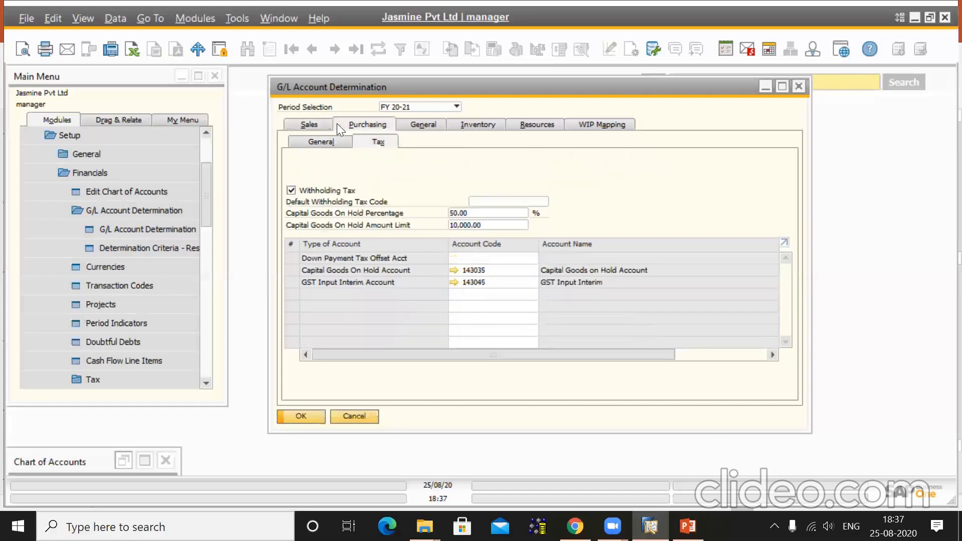
click(416, 127)
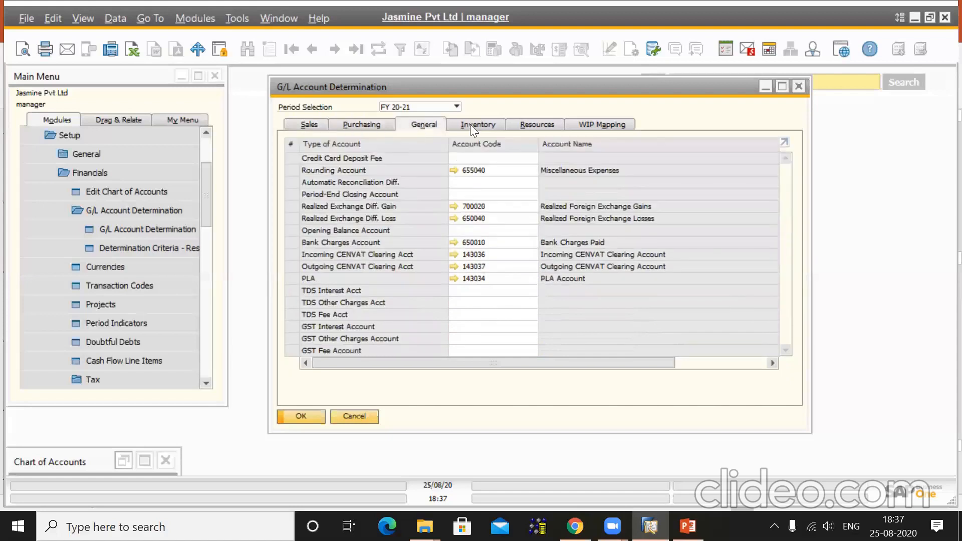
click(470, 124)
click(525, 128)
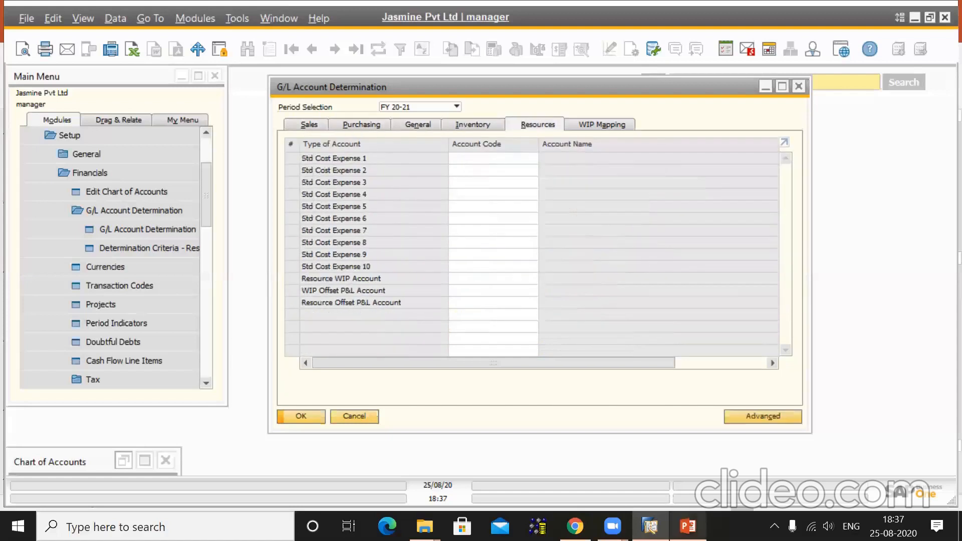
click(688, 526)
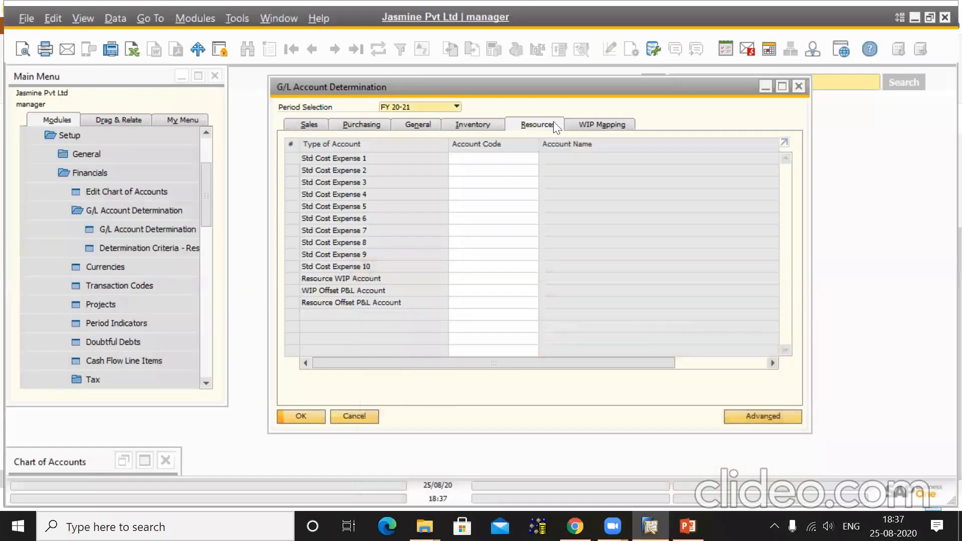
click(580, 125)
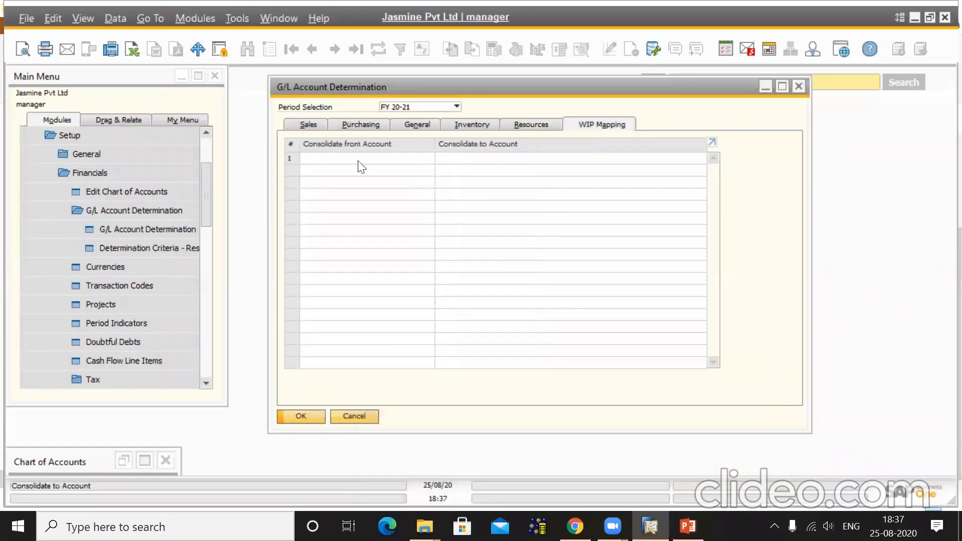
Review the WIP Mapping consolidation columns and the Resources, Sales, Purchasing and General account determination settings.
click(334, 162)
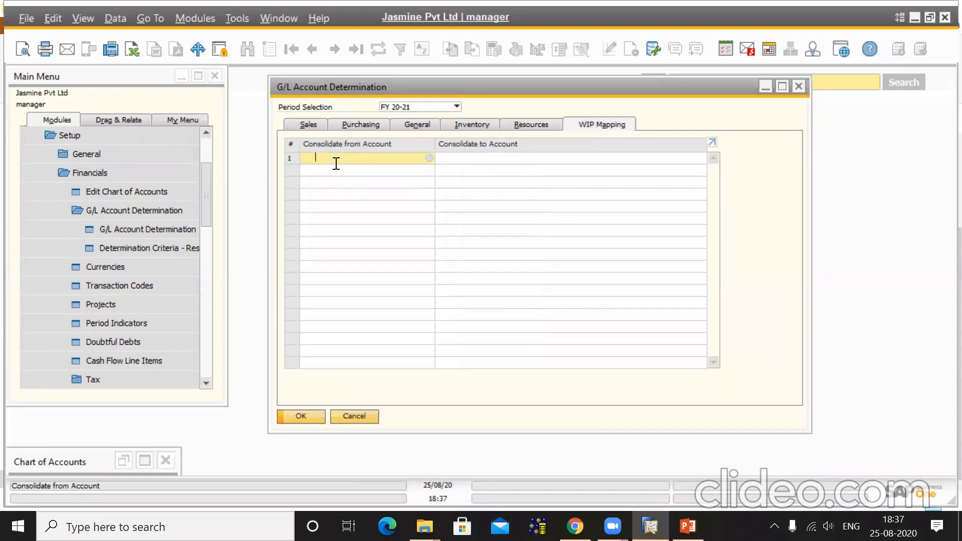
click(503, 164)
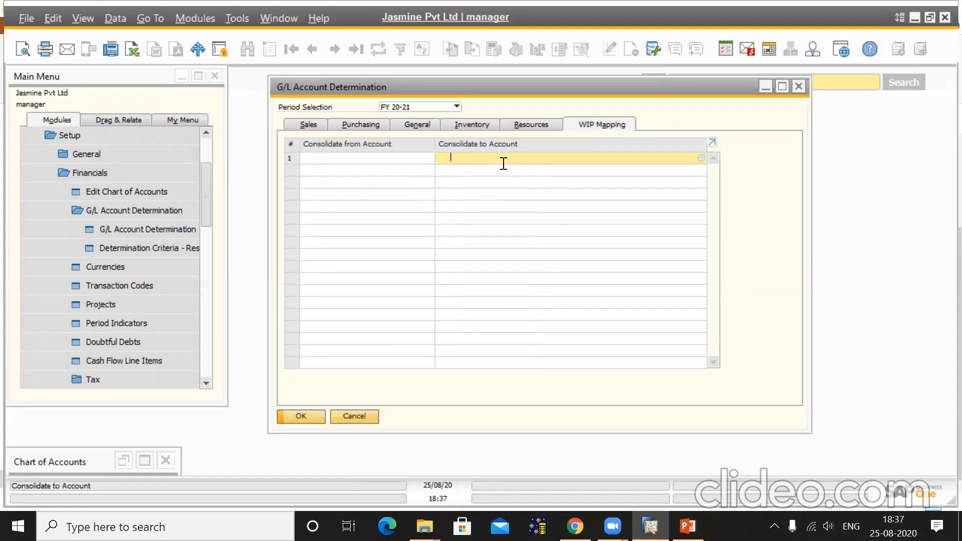
click(532, 126)
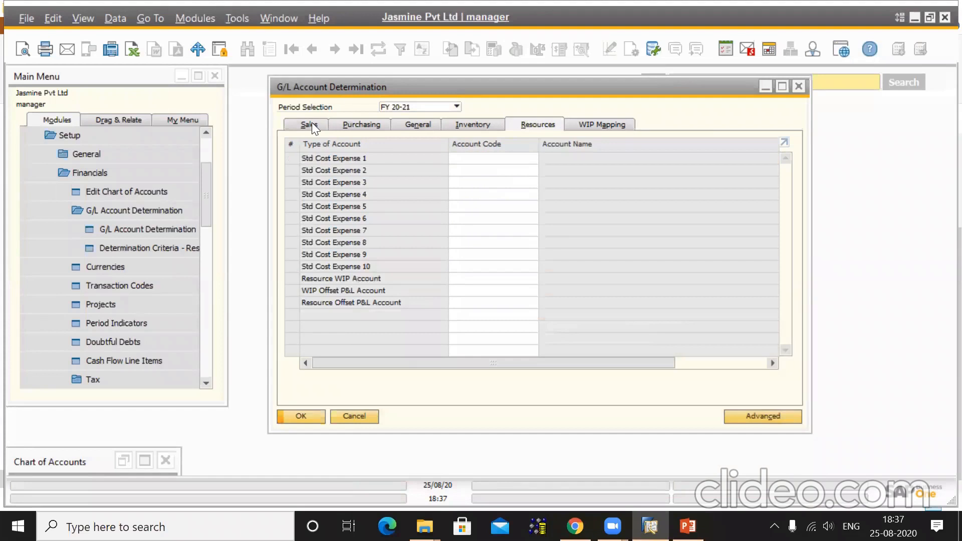
click(311, 126)
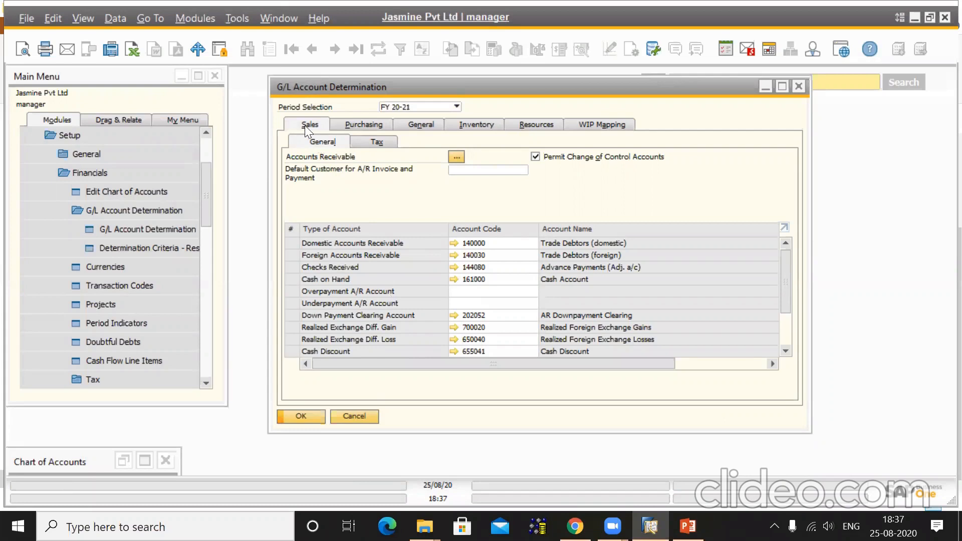
click(354, 126)
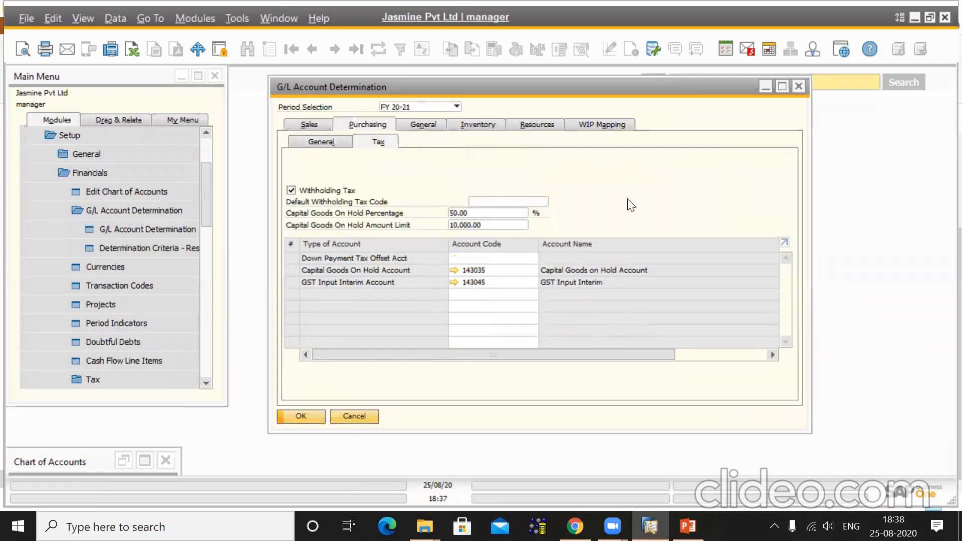
click(426, 123)
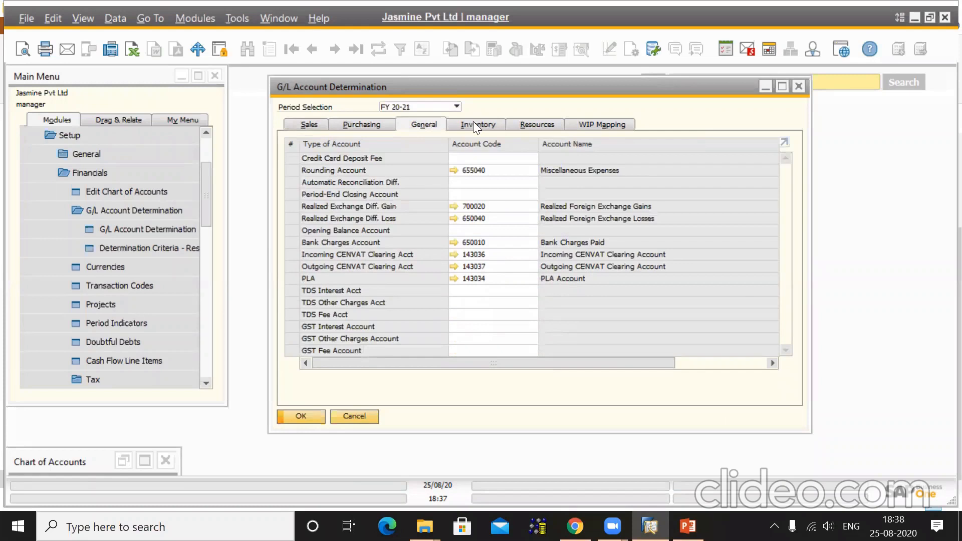
click(525, 123)
Compare the general Sales accounts with the Purchasing tax and general account settings.
click(317, 124)
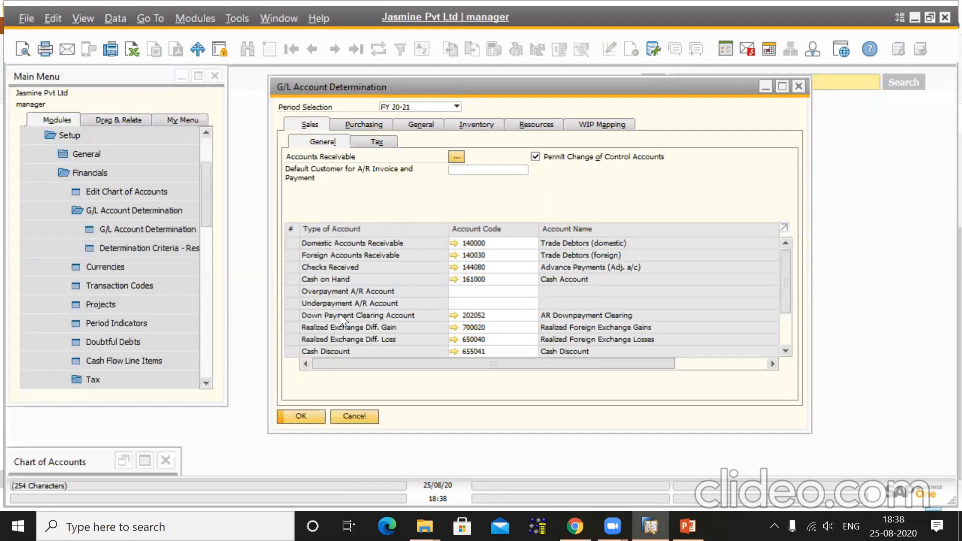
click(347, 127)
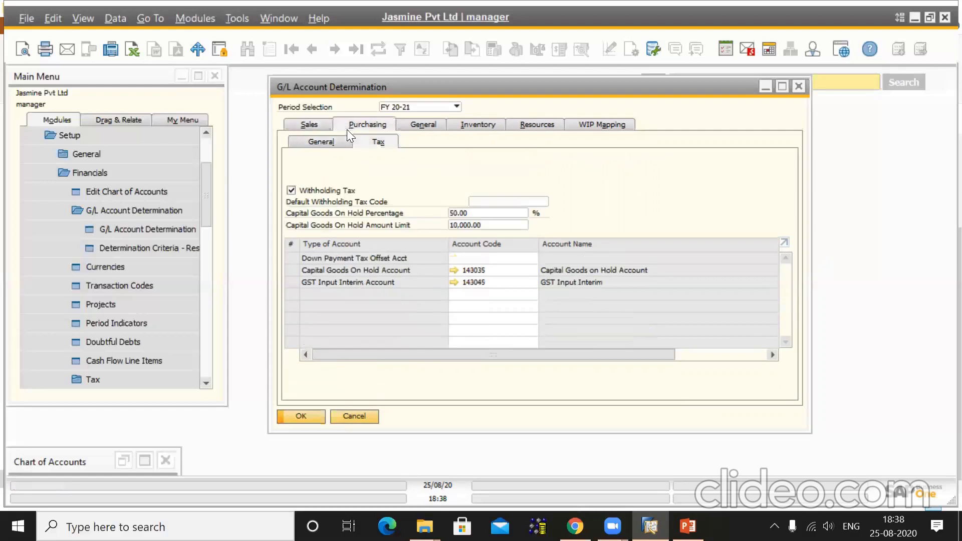
click(304, 147)
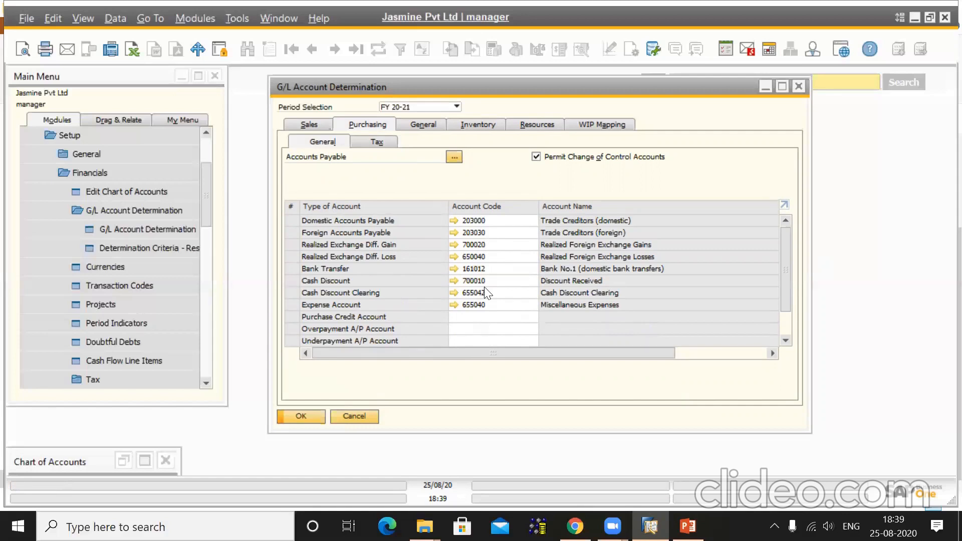
Examine the Accounts Receivable control accounts in the general Sales settings, covering Down Payment Receivables and Open Debts, and close them.
click(303, 123)
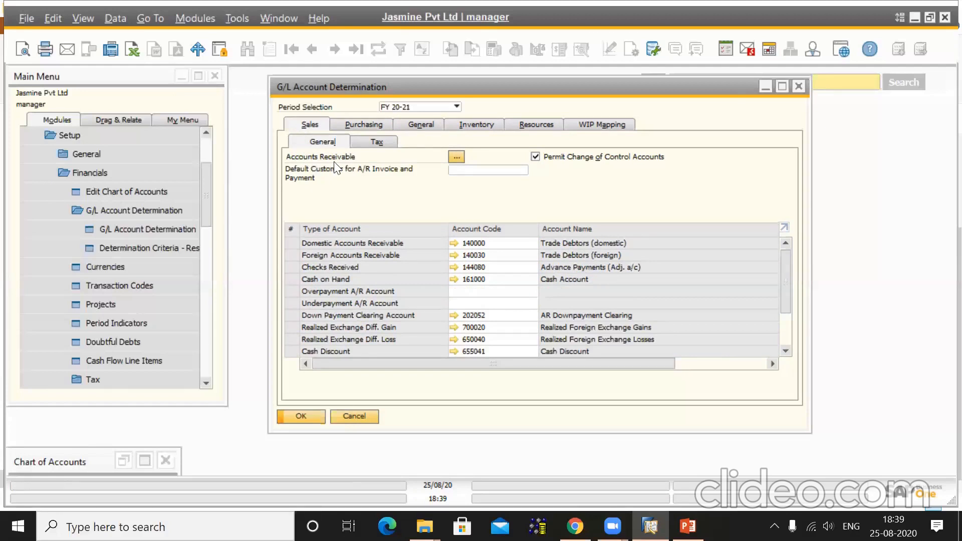
click(456, 157)
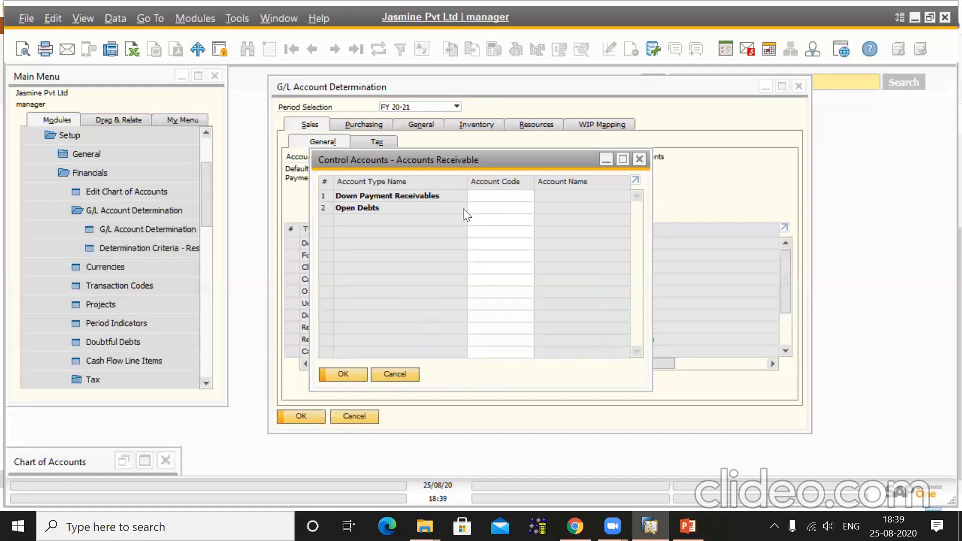
click(347, 377)
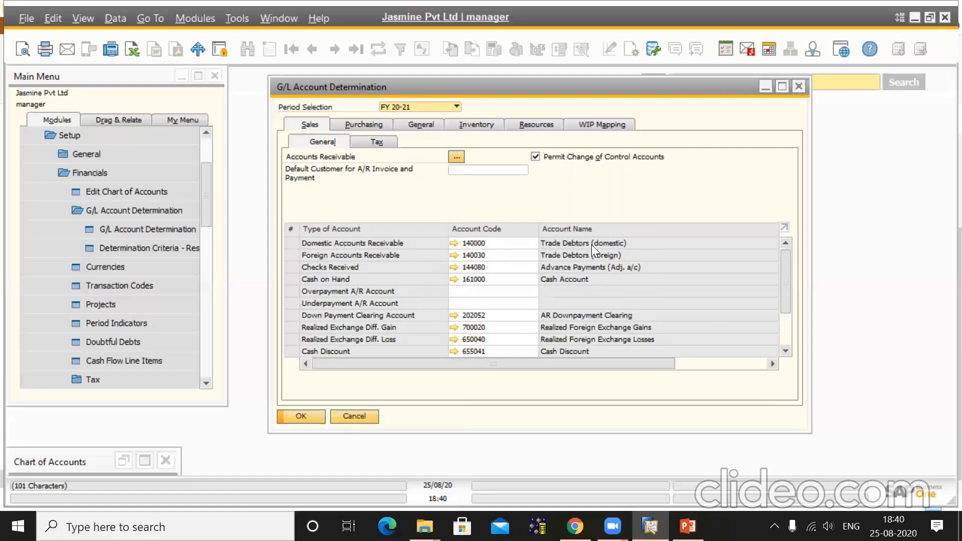
Open the Domestic Accounts Receivable account in the chart of accounts, examine its details and the surrounding debtor accounts, and return to the Sales settings.
click(468, 245)
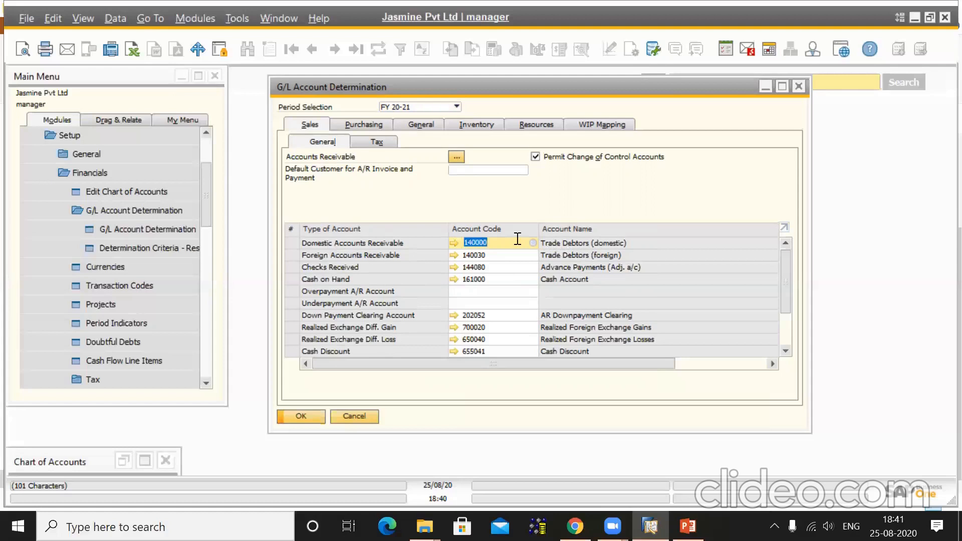
click(454, 243)
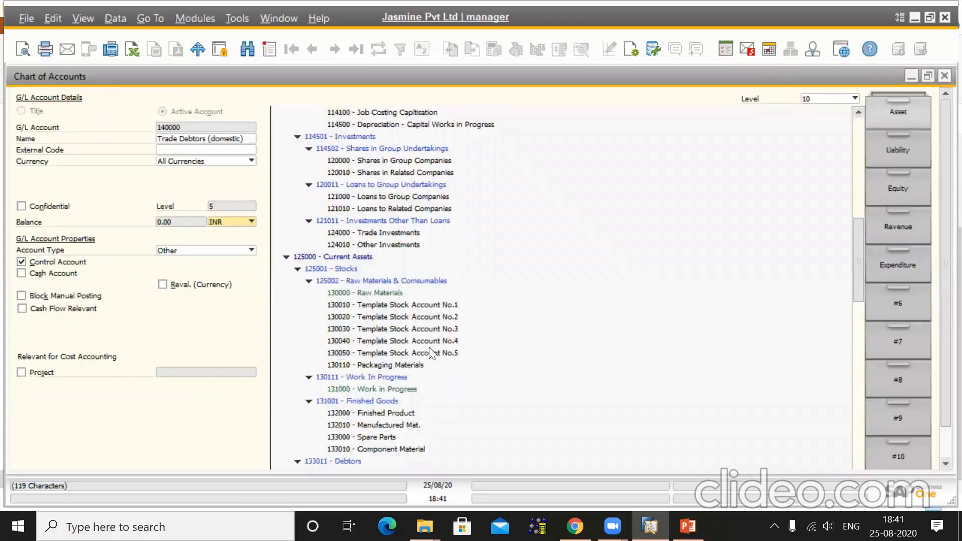
click(859, 458)
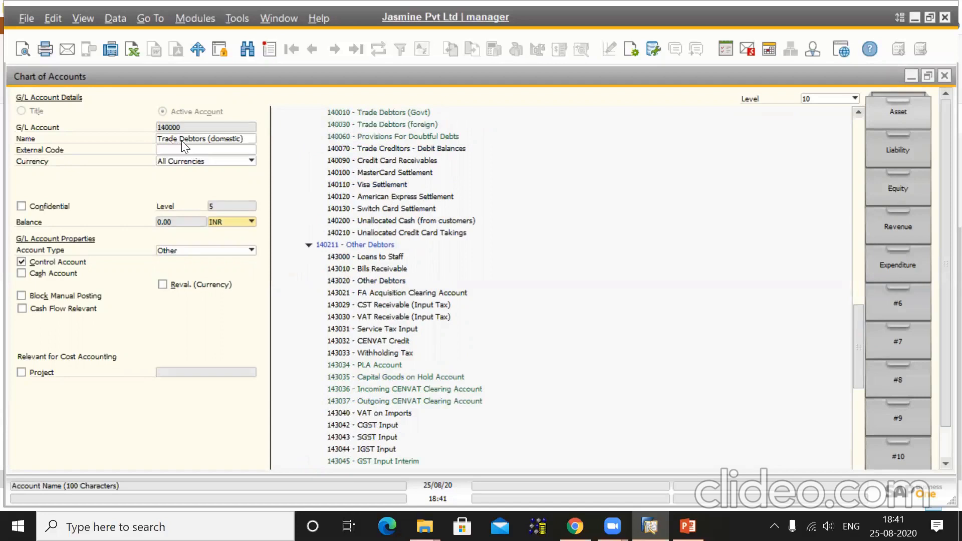
click(862, 176)
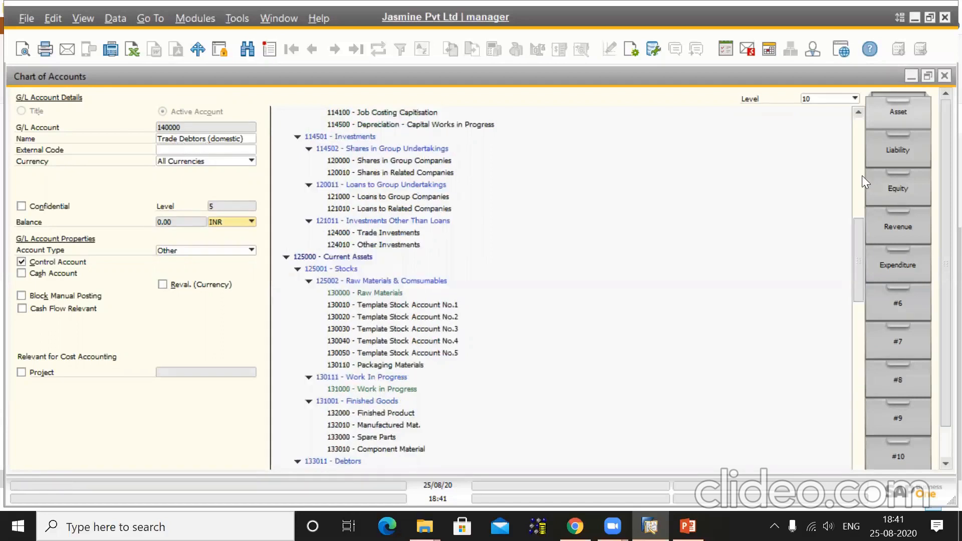
click(859, 465)
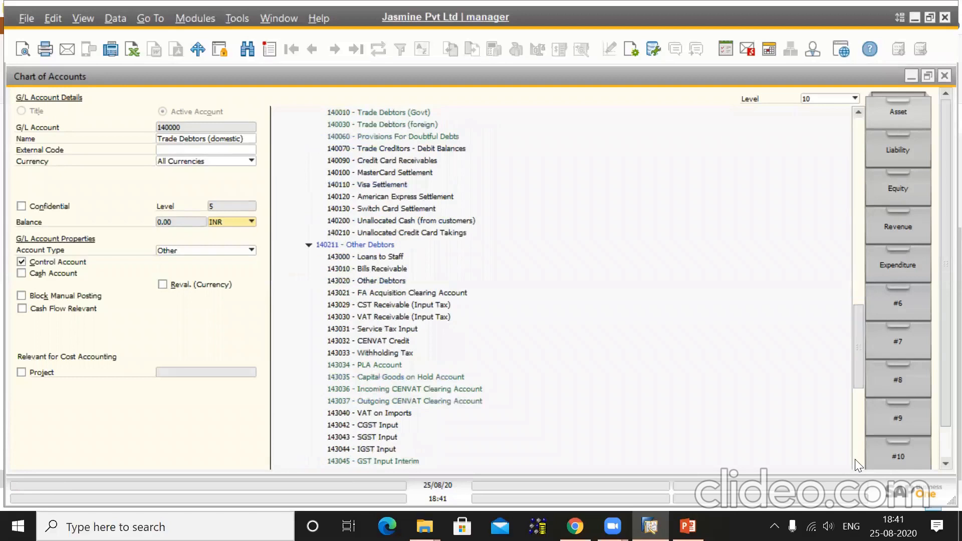
double_click(860, 113)
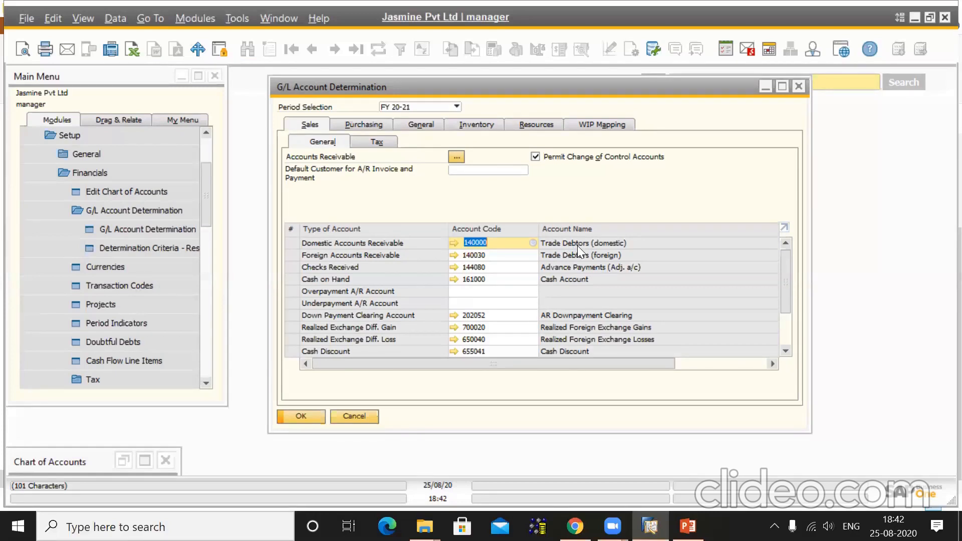
Switch to File Explorer, open the Jasmin workbook from the Work folder in Excel, and examine the customer and vendor ledger notes on Sheet3.
click(915, 18)
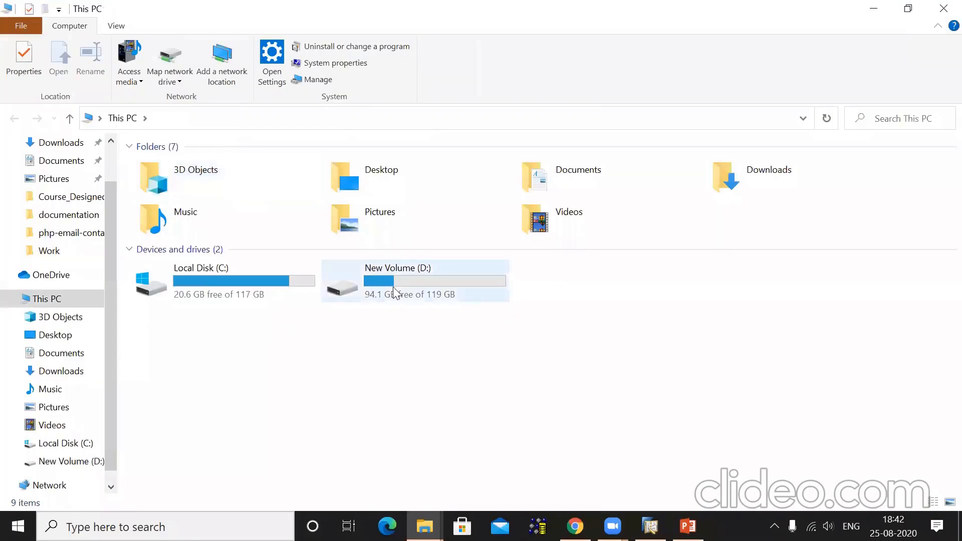
double_click(396, 294)
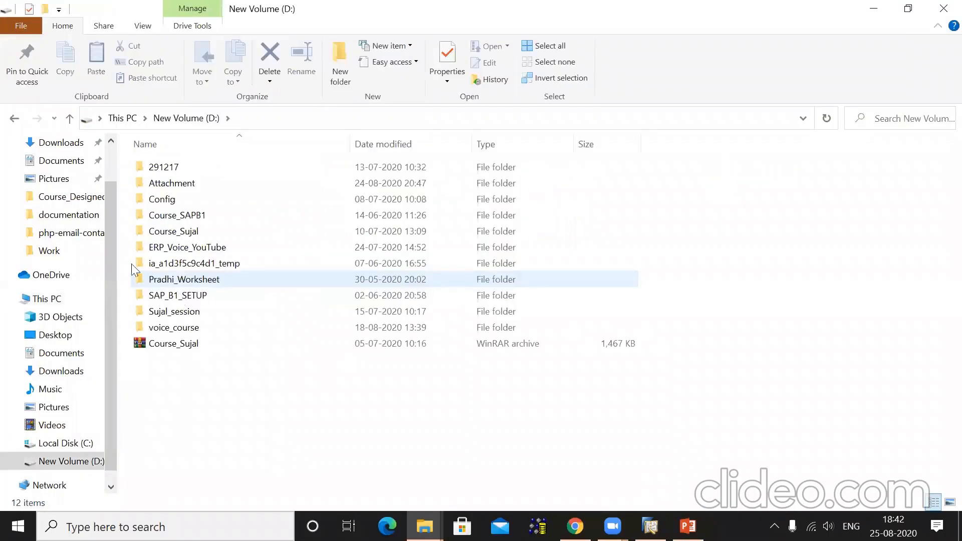
click(81, 256)
double_click(431, 426)
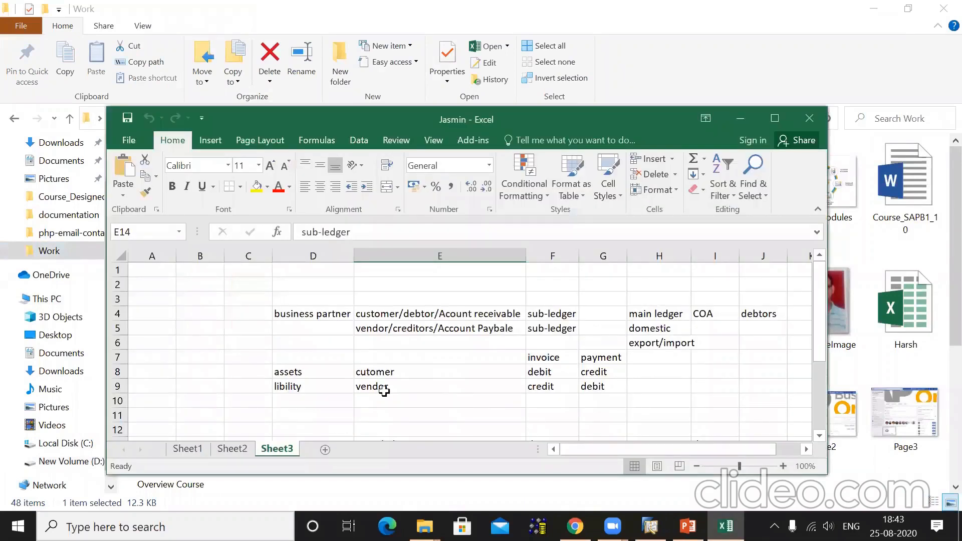
click(378, 327)
click(395, 315)
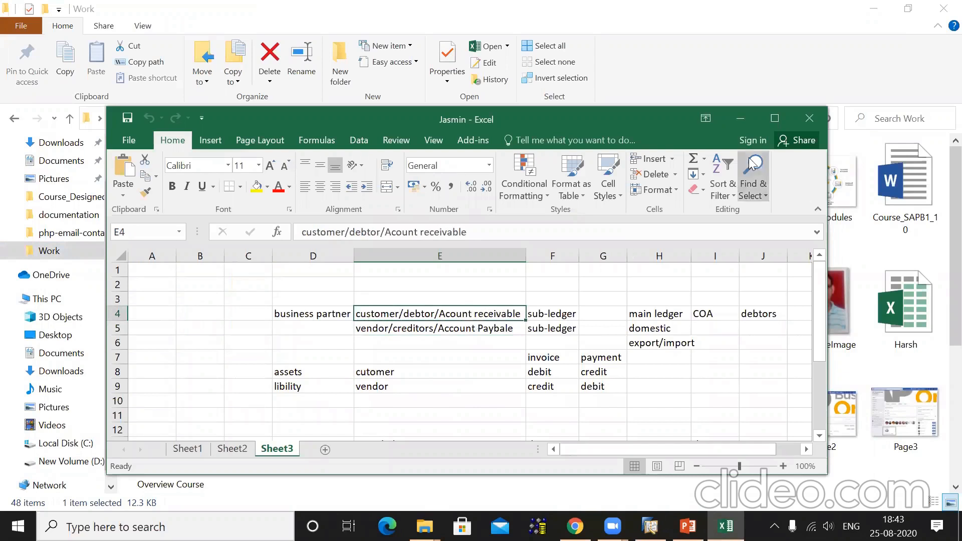
click(775, 118)
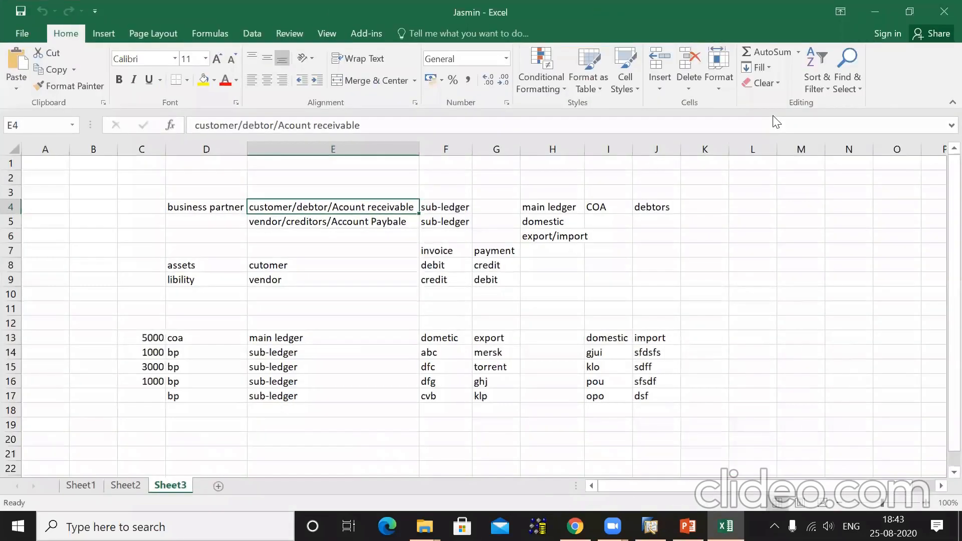
Return to SAP Business One and view the accounts selectable for Foreign Accounts Receivable, leaving the list without choosing one.
click(650, 526)
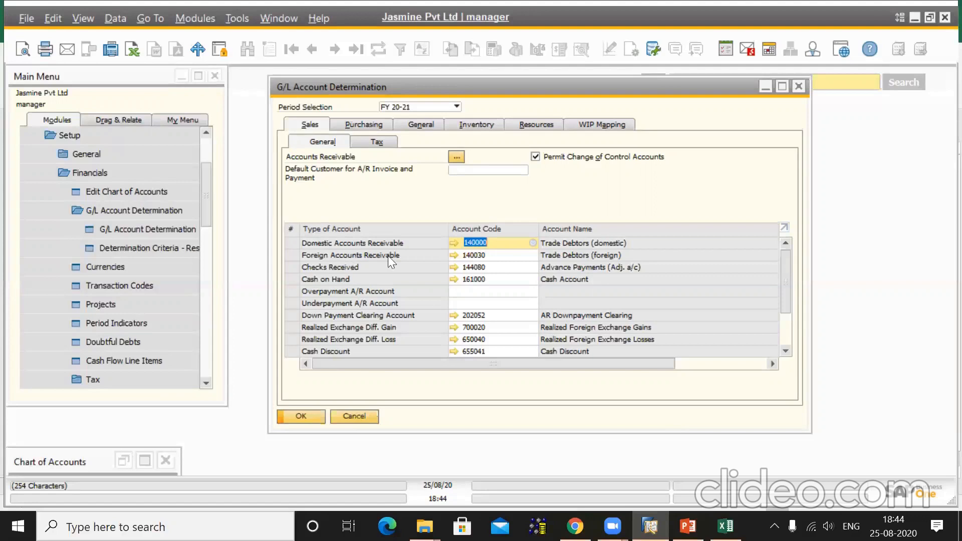
click(471, 258)
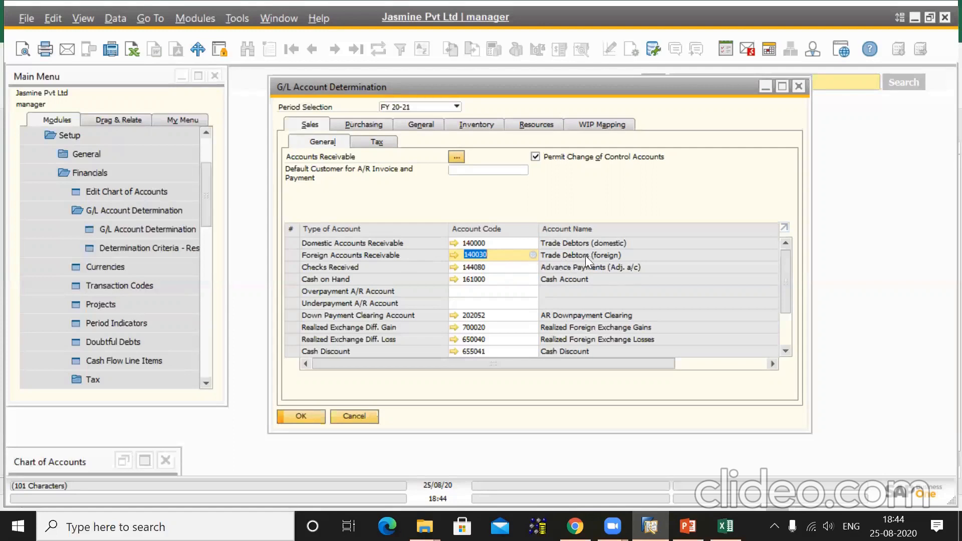
click(533, 255)
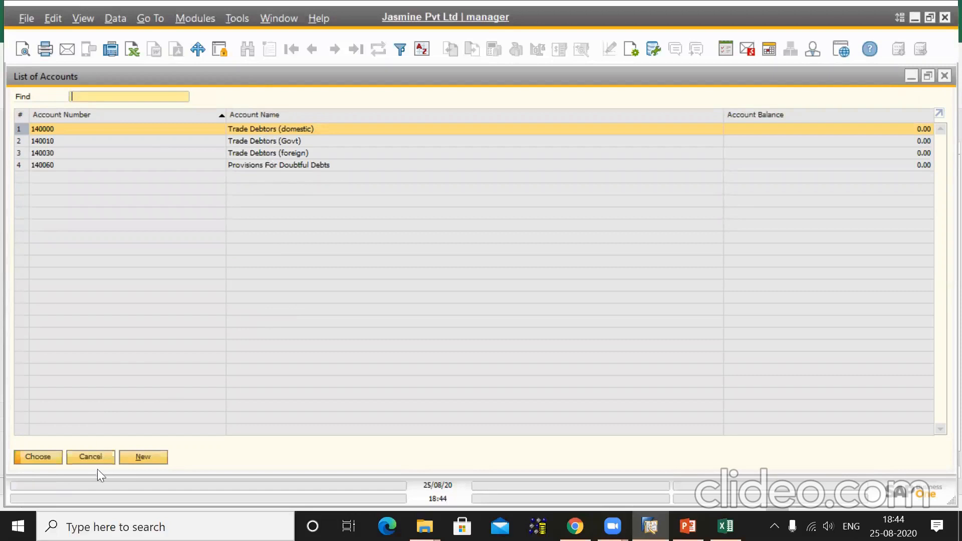
click(91, 457)
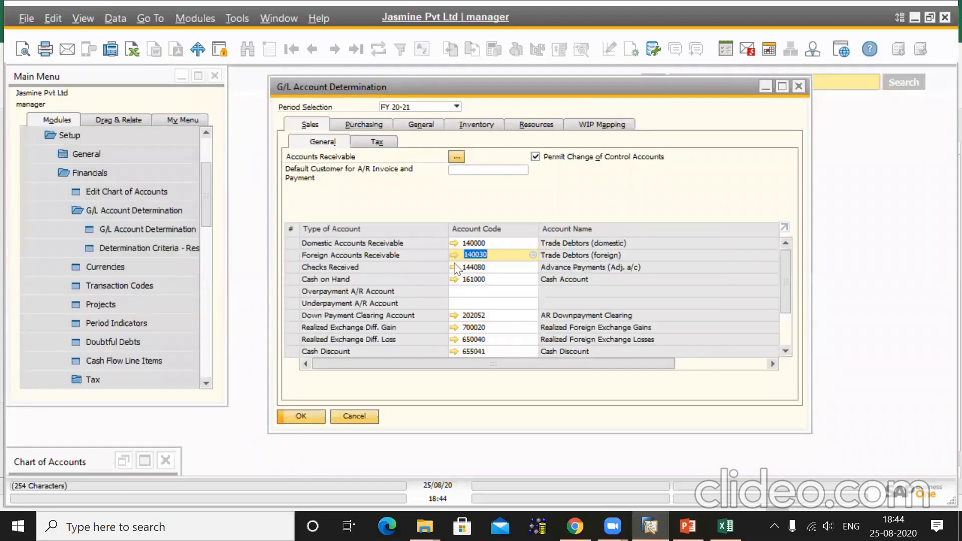
View the accounts selectable for Domestic Accounts Receivable, checking Trade Debtors (Govt) and Trade Debtors (foreign), and leave the list without choosing one.
click(480, 242)
click(481, 256)
click(476, 246)
click(531, 244)
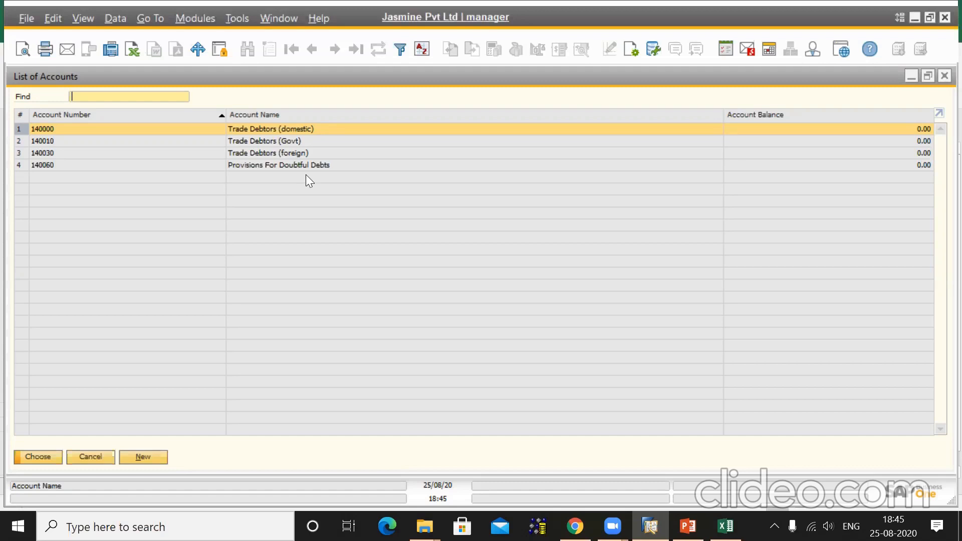
click(271, 142)
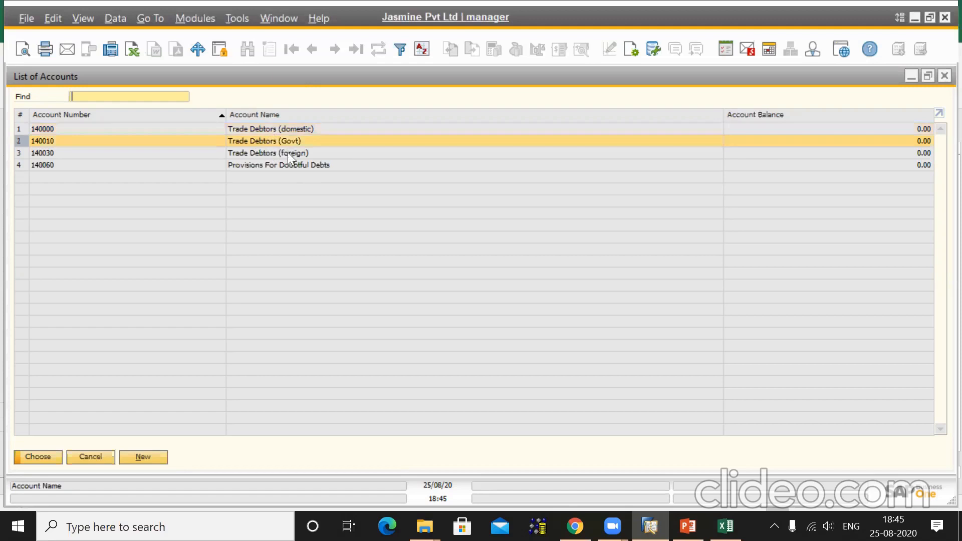
click(289, 155)
click(286, 137)
click(89, 460)
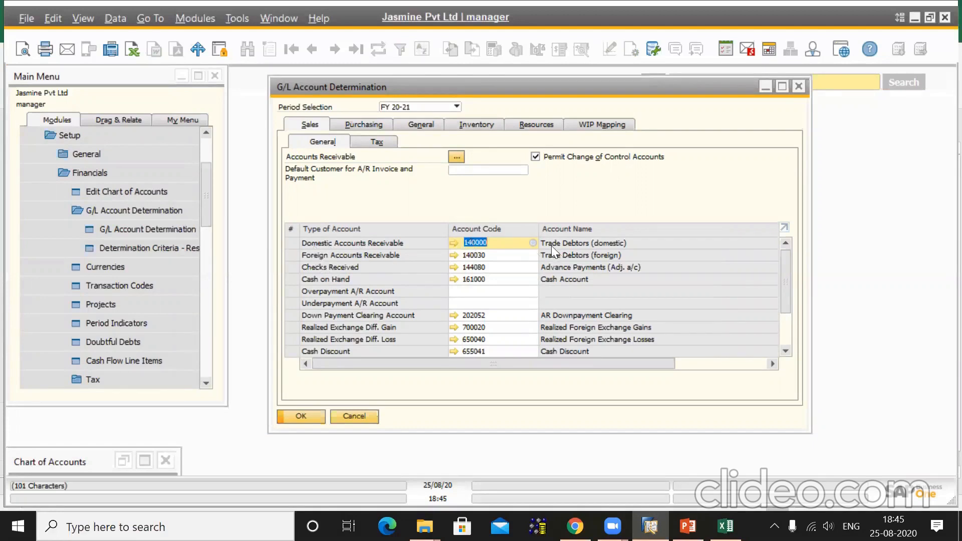
Assign account 140000, Trade Debtors (domestic), to Domestic Accounts Receivable in the general Sales settings.
click(531, 240)
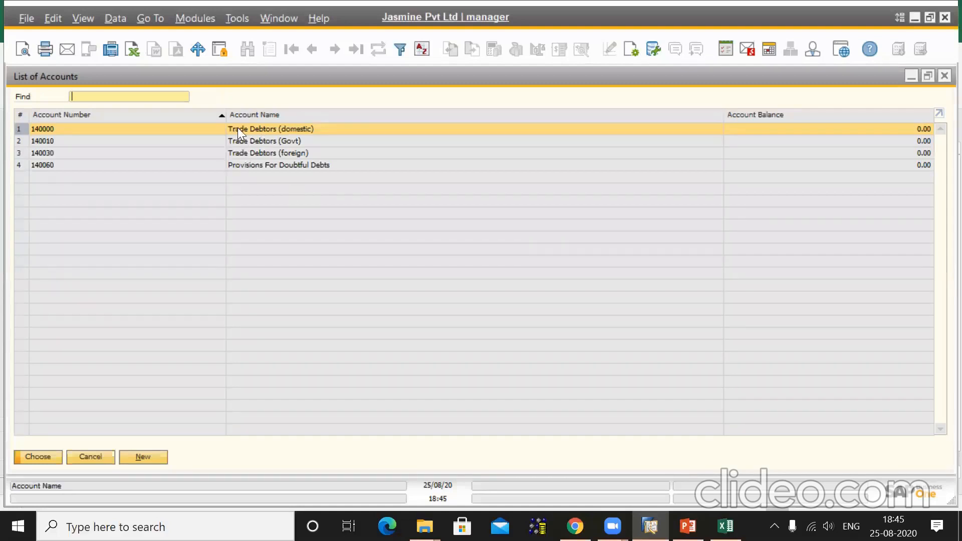
click(38, 458)
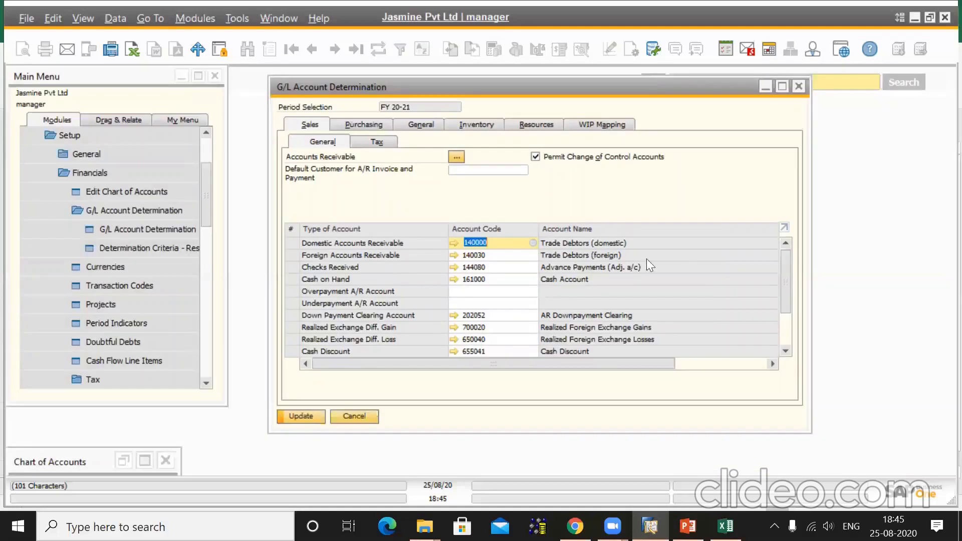
Recheck the list of accounts for Foreign Accounts Receivable and cancel the selection.
click(492, 254)
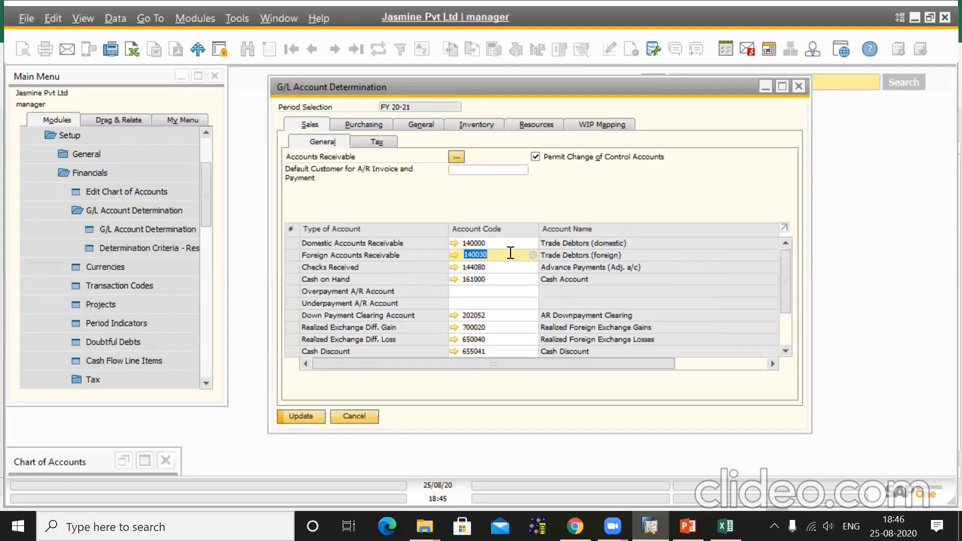
click(533, 255)
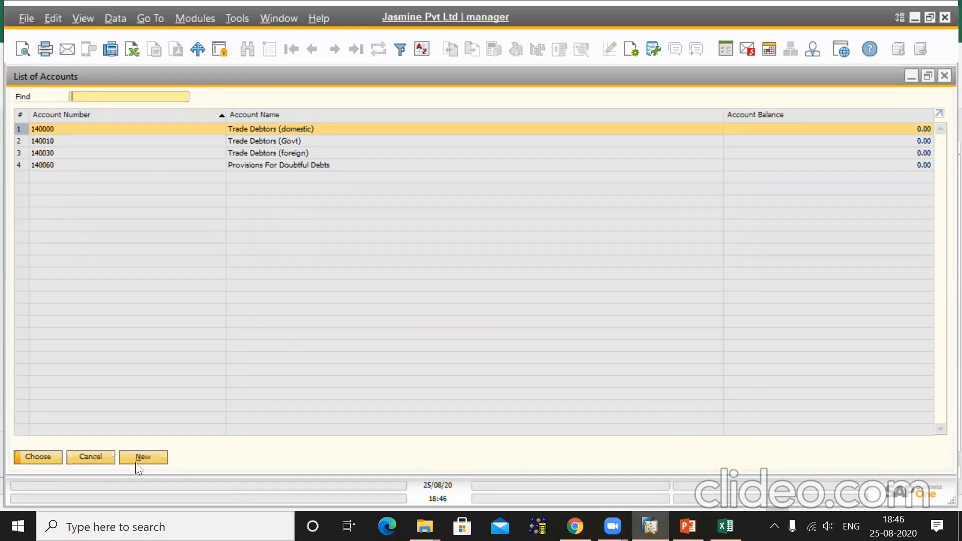
click(107, 456)
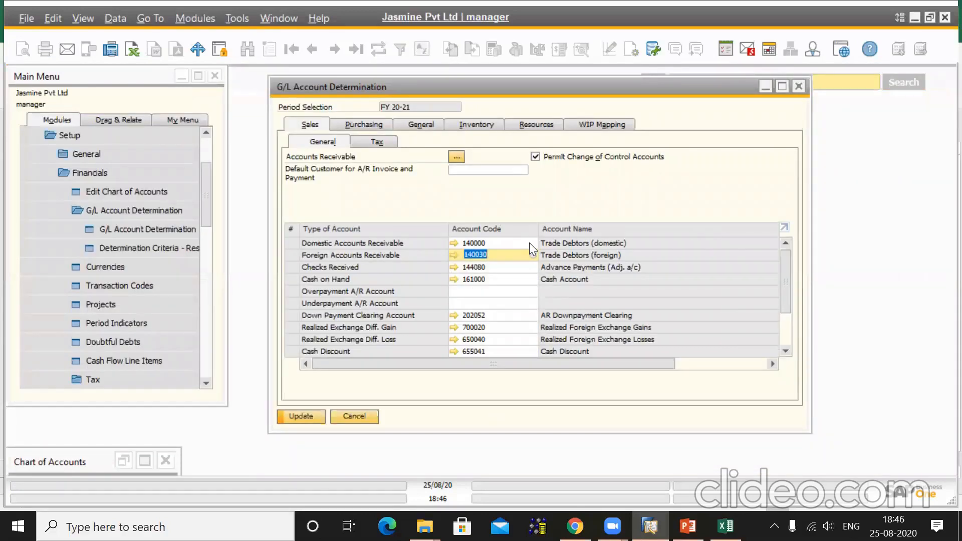
Compare the Domestic Accounts Receivable and Foreign Accounts Receivable account codes in the general Sales settings.
key(Up)
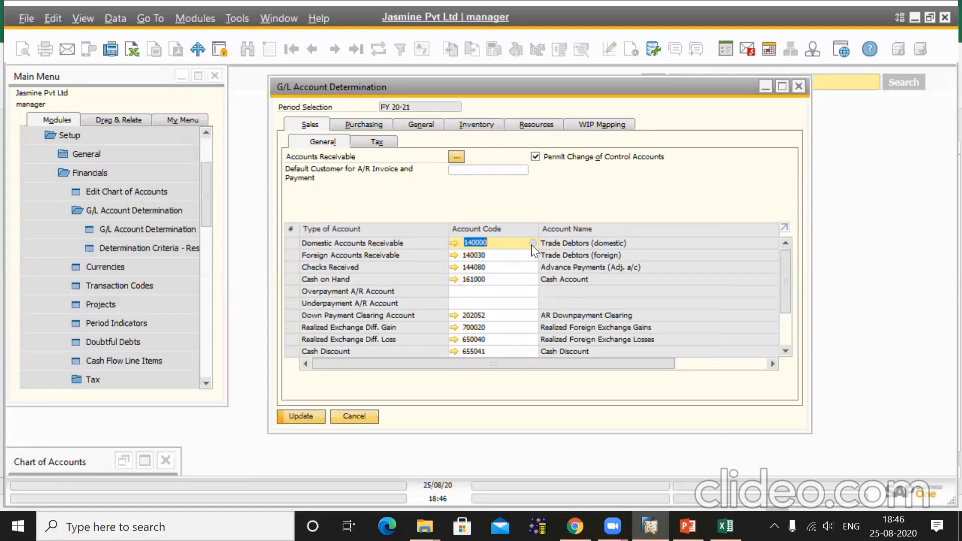
click(482, 255)
click(478, 244)
click(480, 254)
click(482, 243)
click(482, 255)
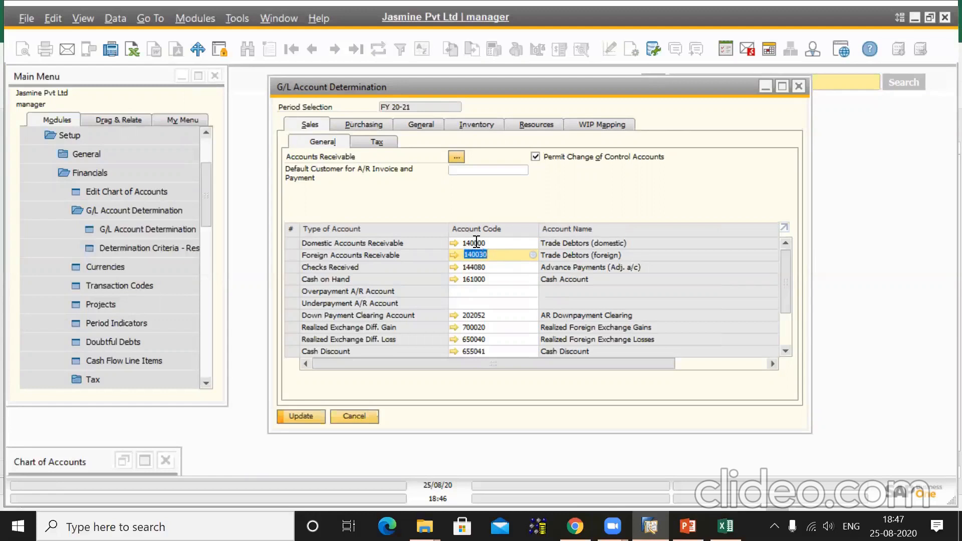
click(475, 246)
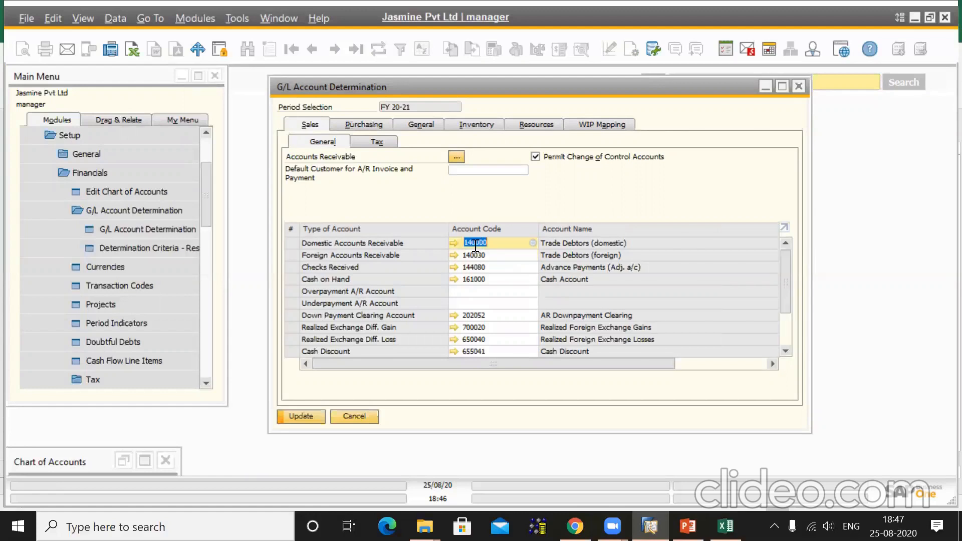
click(475, 255)
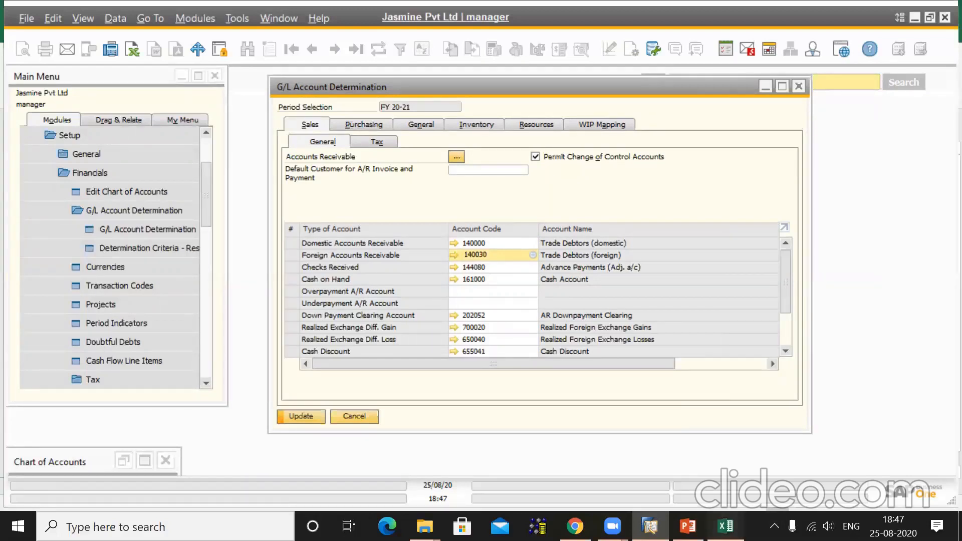
Switch to the Jasmin workbook in Excel and review the coa main ledger row on Sheet3.
click(725, 526)
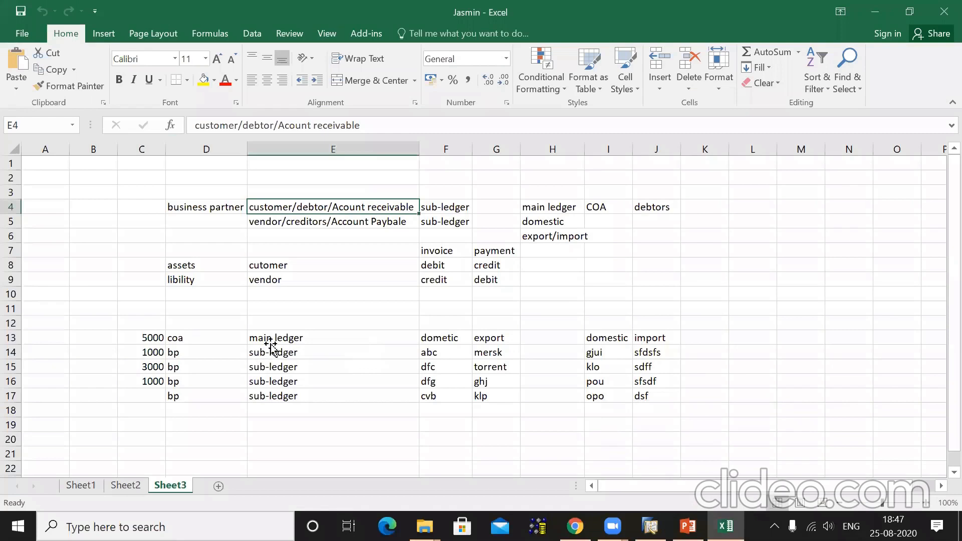
click(213, 338)
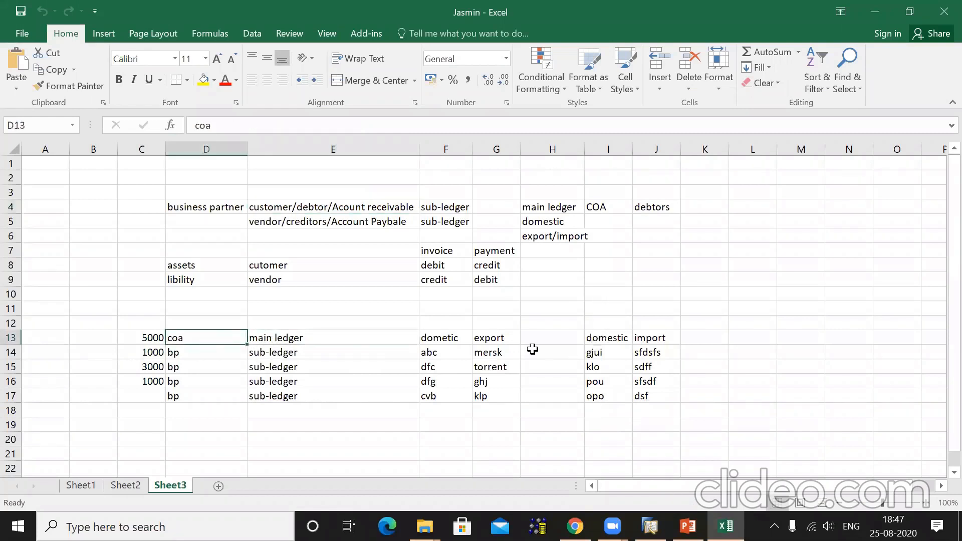
click(292, 343)
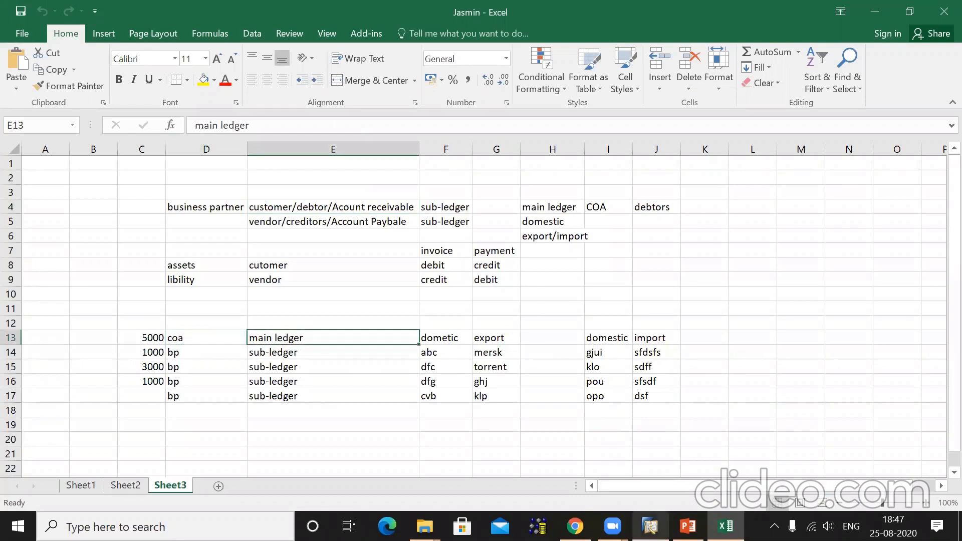
Return to SAP Business One, minimize G/L Account Determination, and open Business Partner Master Data in a maximized window.
click(651, 526)
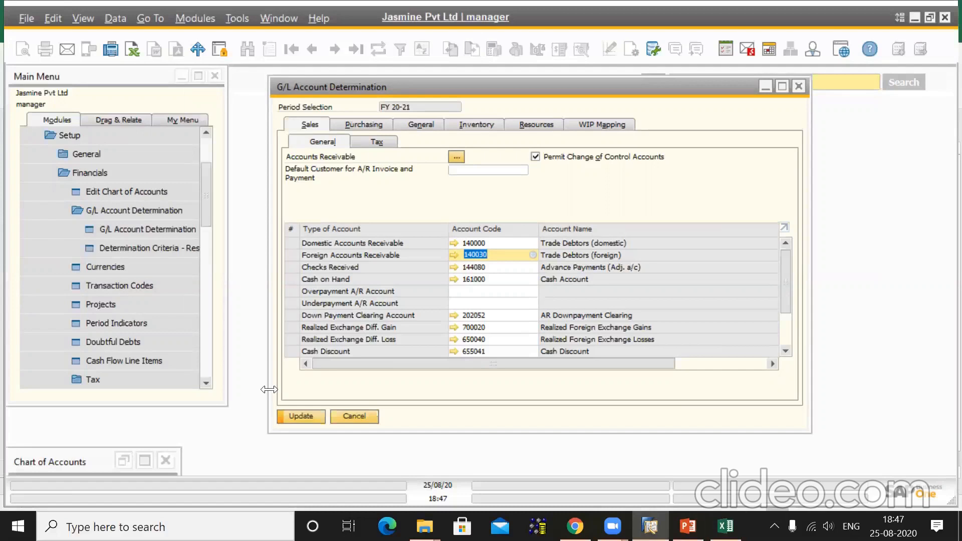
click(764, 86)
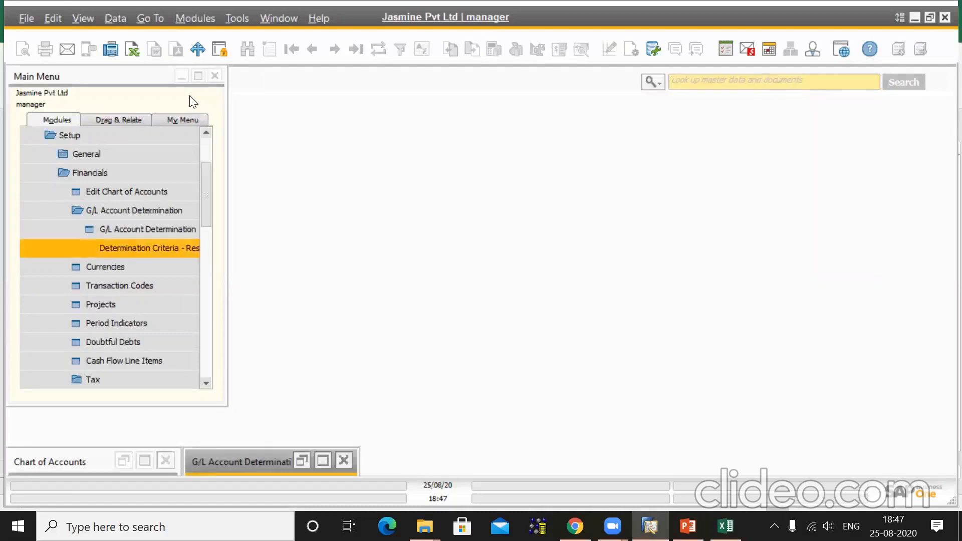
click(204, 142)
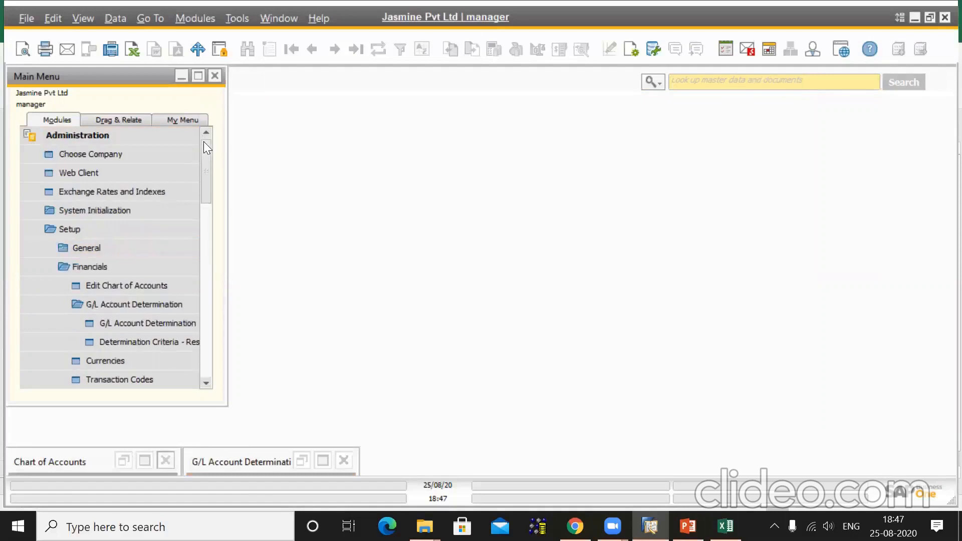
click(143, 135)
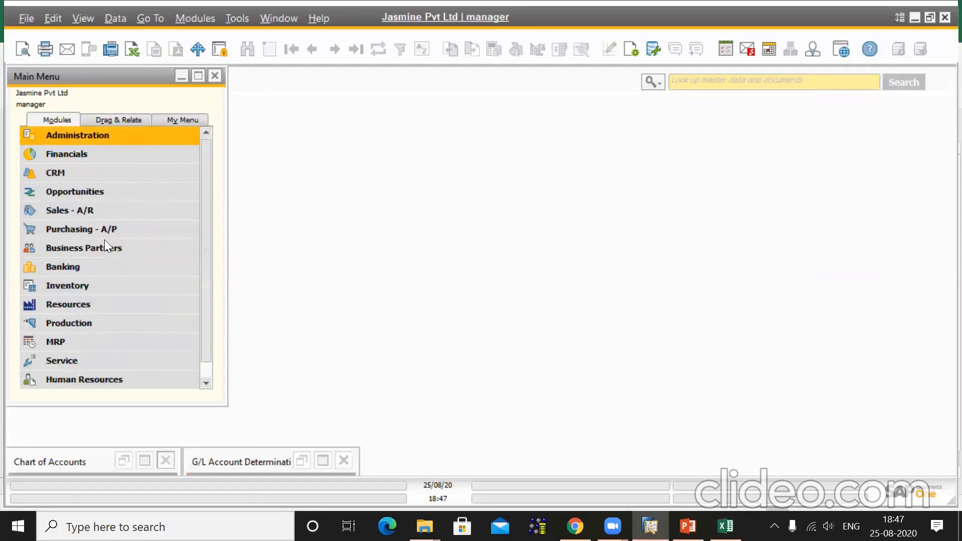
click(112, 268)
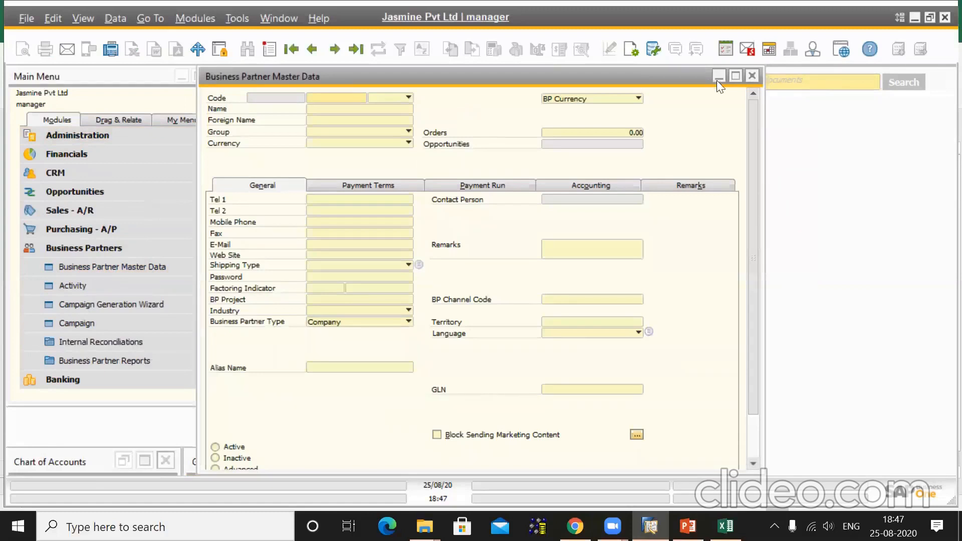
click(736, 76)
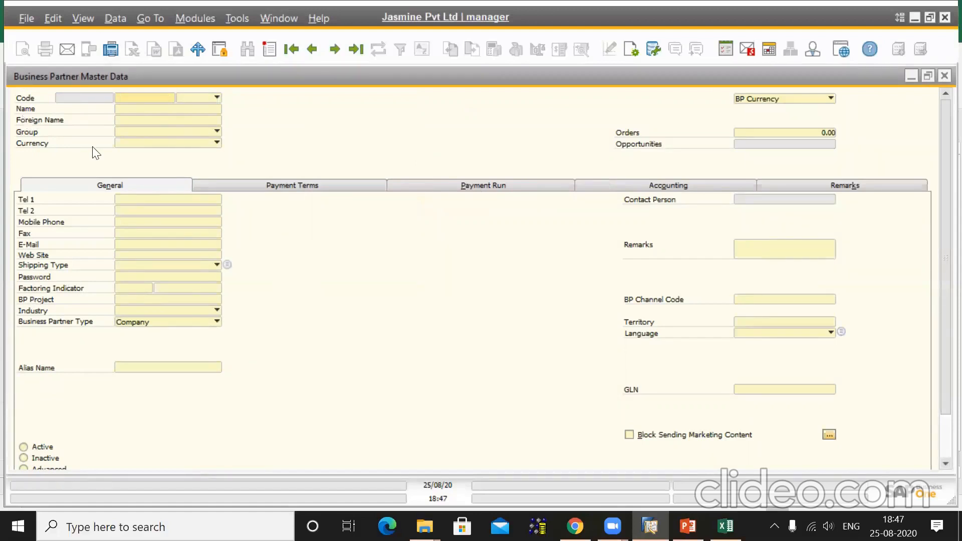
View the available business partner types without choosing one and start a new Customer master record.
click(182, 96)
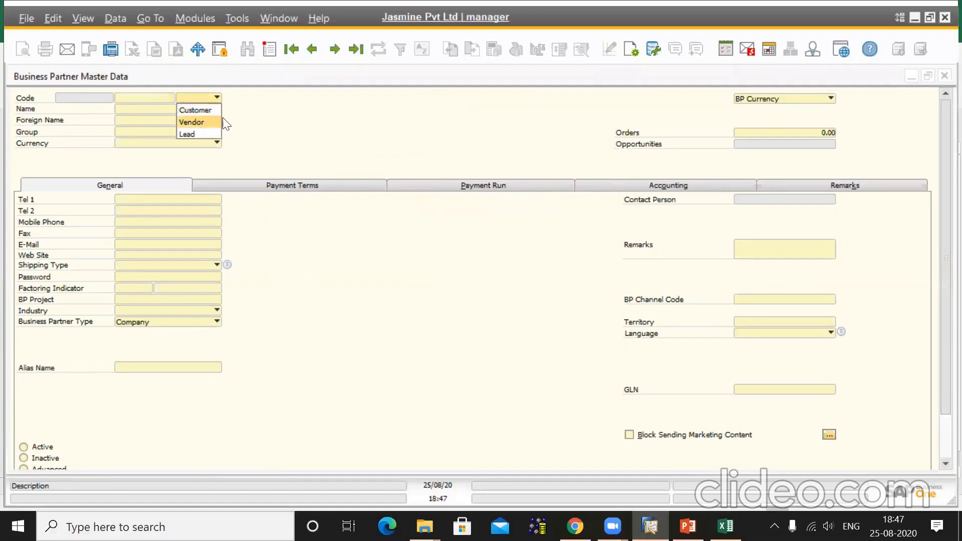
click(306, 135)
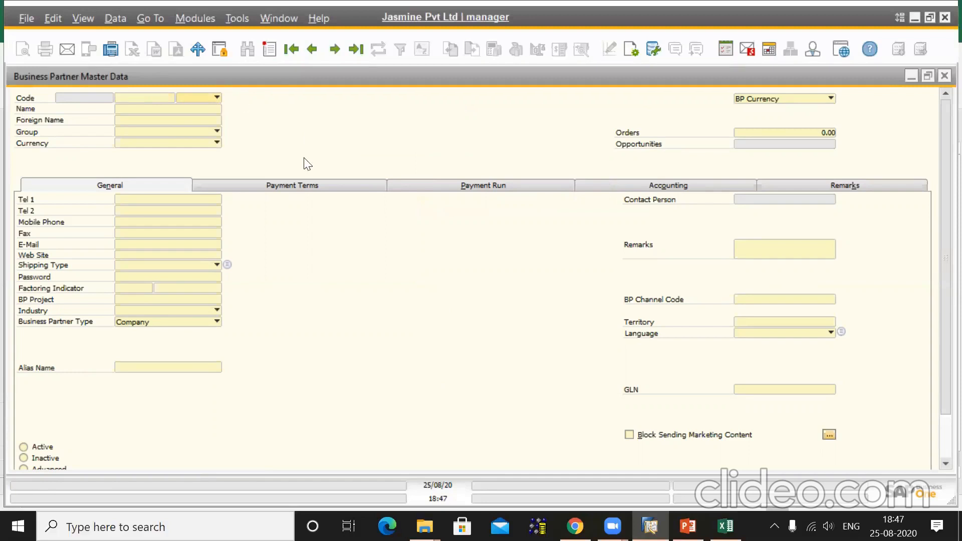
click(269, 55)
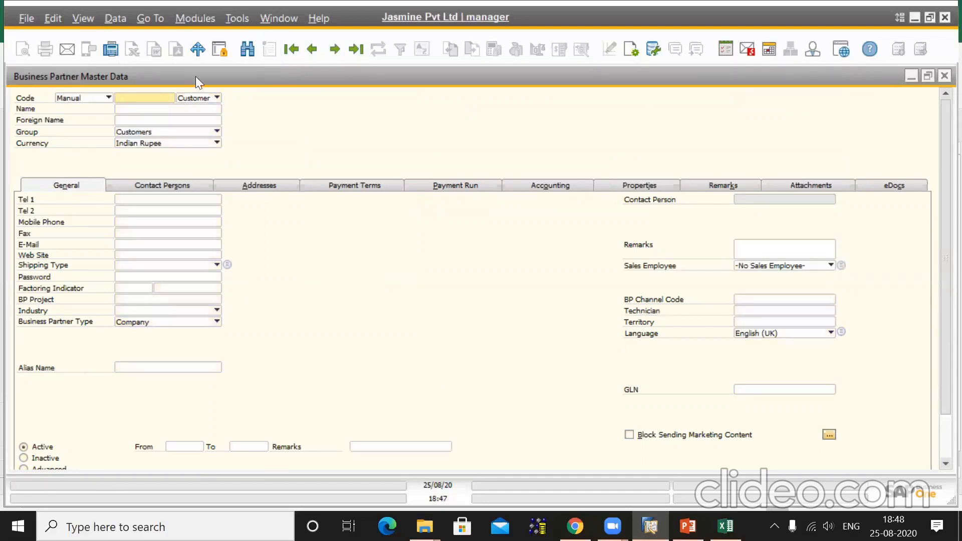
Enter the new customer's code using the Manual numbering series.
click(112, 95)
text(CU)
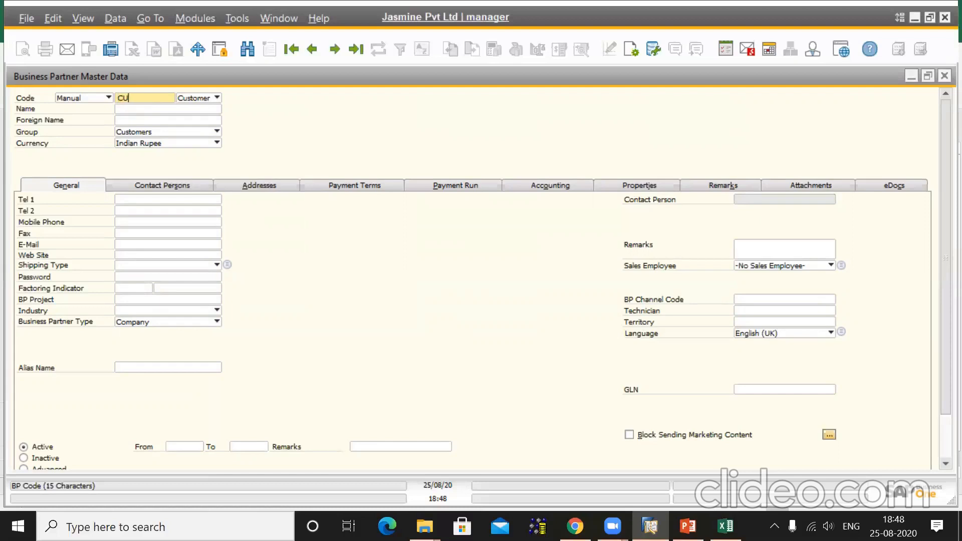
text(S001)
key(Tab)
click(77, 100)
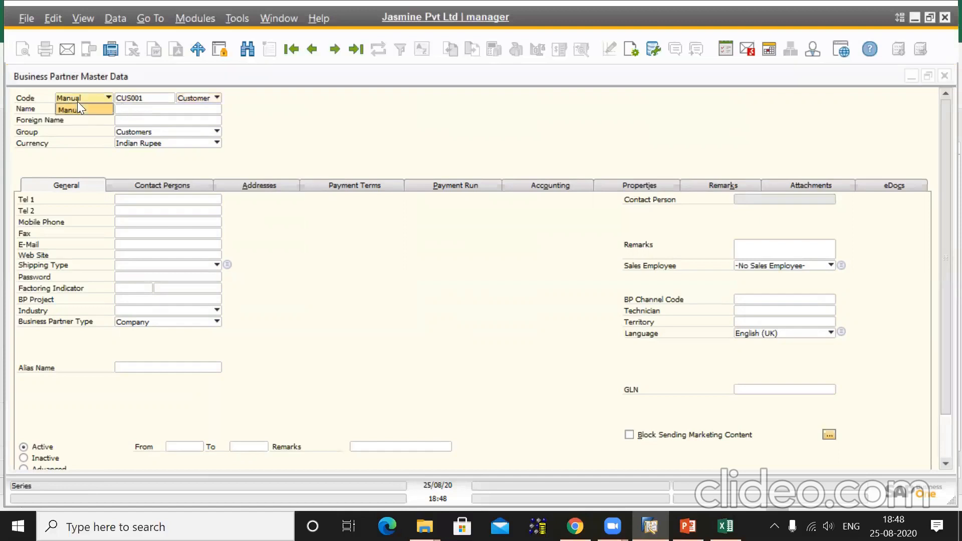
click(100, 110)
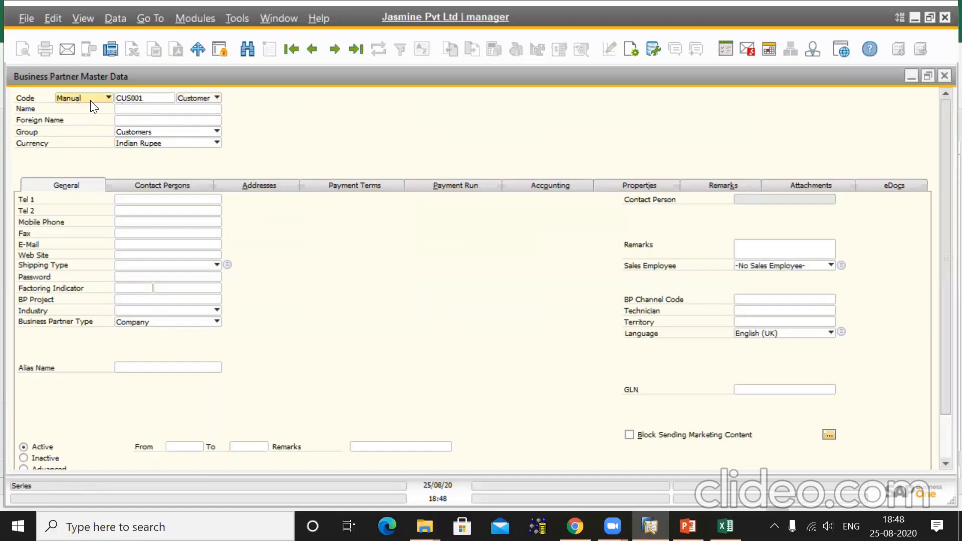
double_click(136, 96)
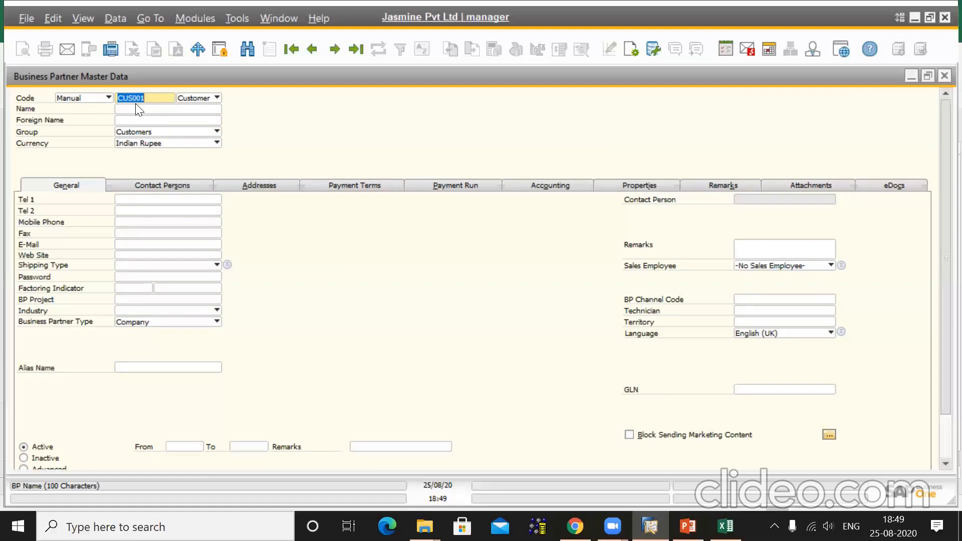
Enter the customer's name in the new business partner record.
click(132, 111)
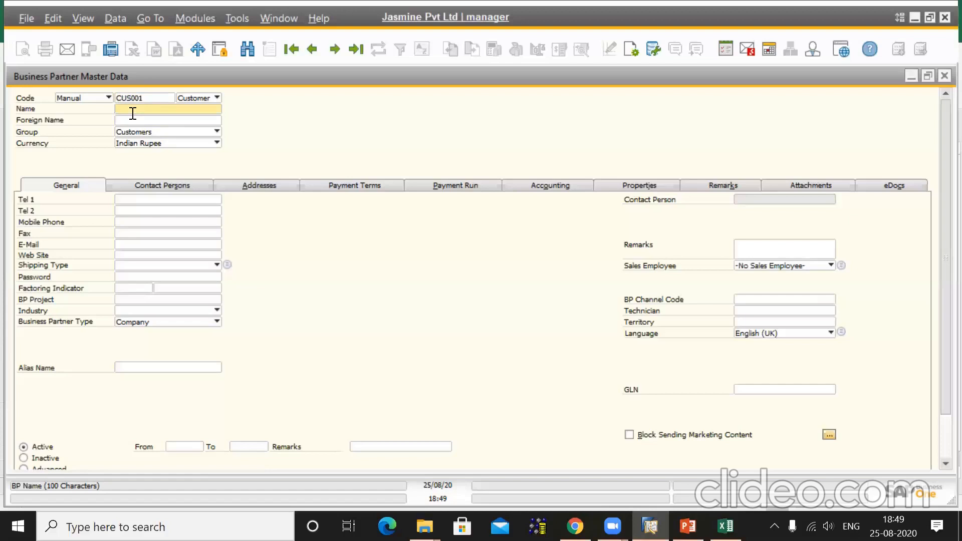
text(alis)
key(BackSpace)
key(BackSpace)
key(BackSpace)
key(BackSpace)
text(Alsiad)
key(BackSpace)
key(BackSpace)
key(BackSpace)
key(BackSpace)
key(BackSpace)
text(isha Torrent)
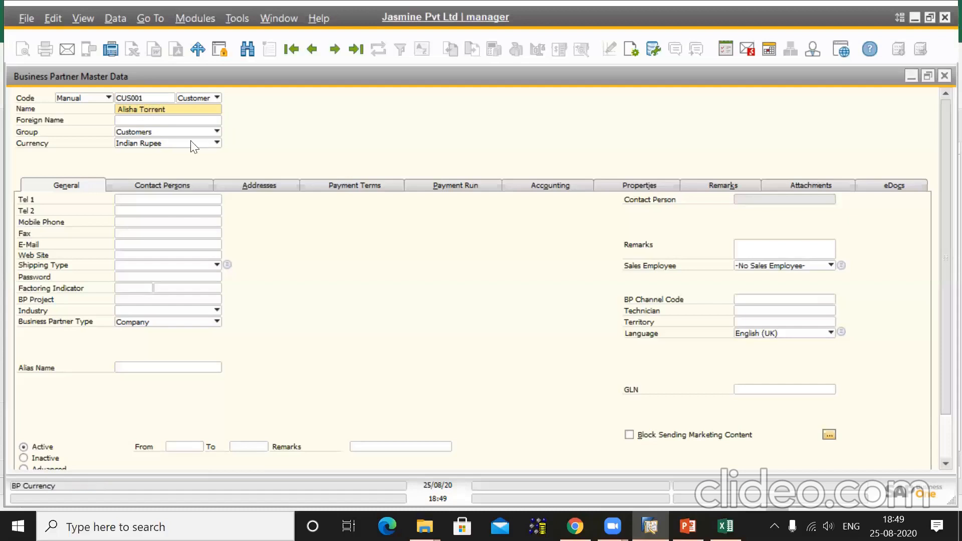
Assign the customer to the Customers group, declining to replace the price list and discount group.
click(167, 132)
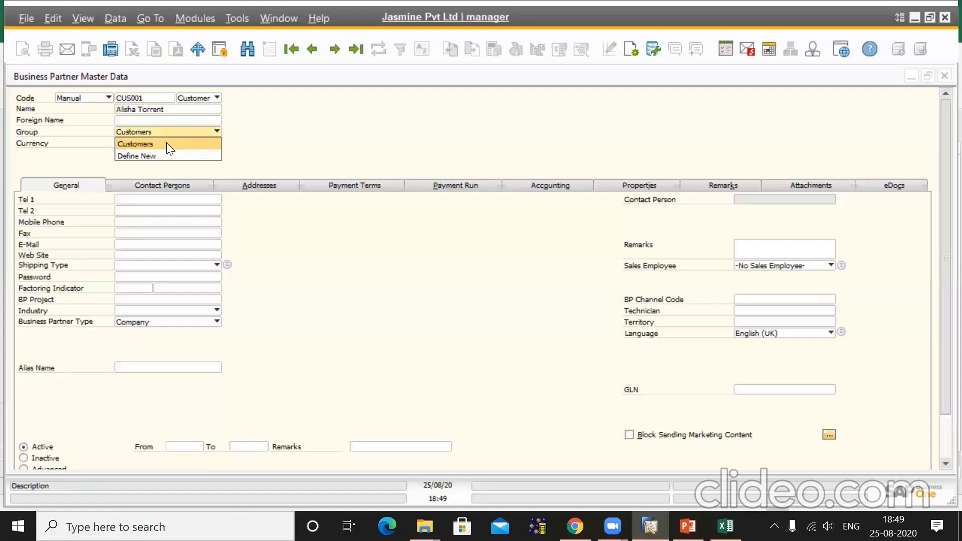
click(166, 144)
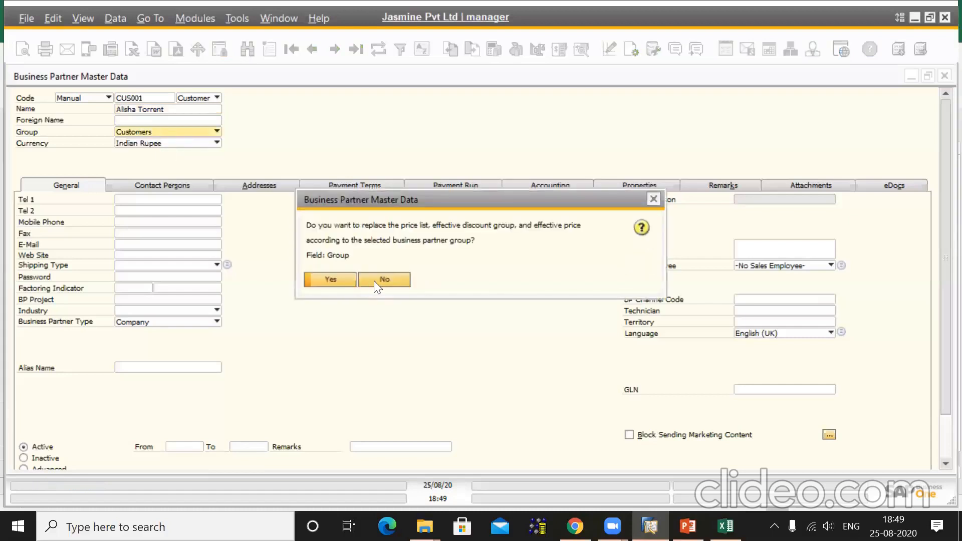
click(384, 280)
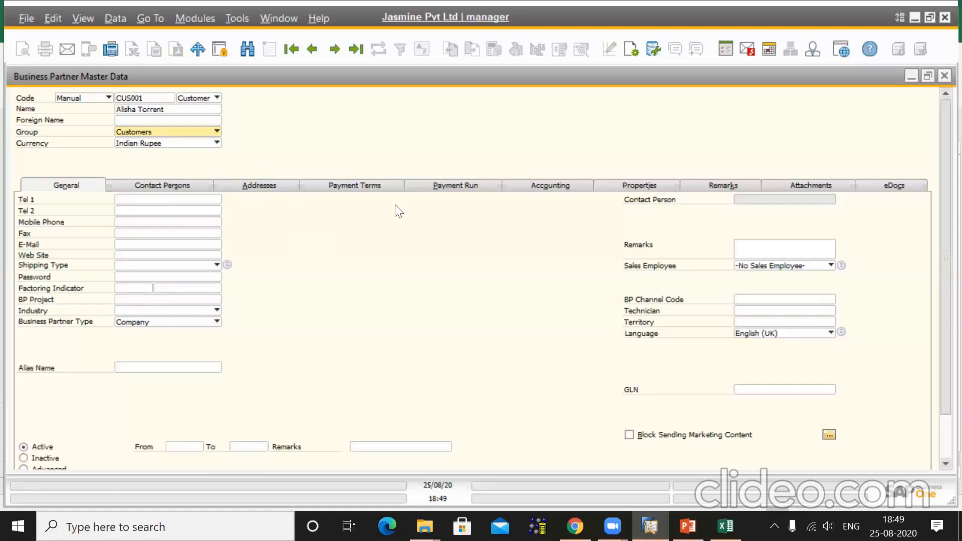
Set the customer's currency to Canadian Dollar and check the Accounts Receivable control account in the accounting settings.
click(549, 191)
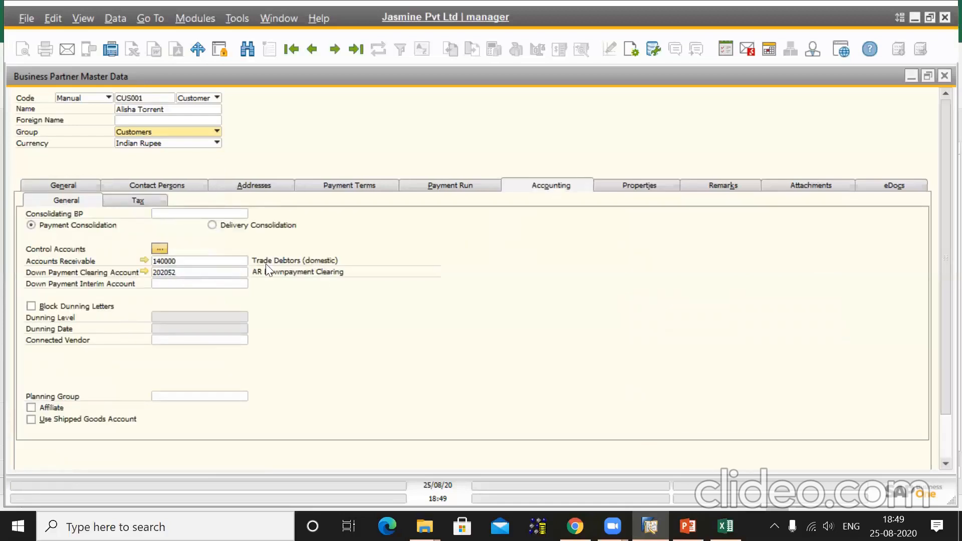
click(231, 259)
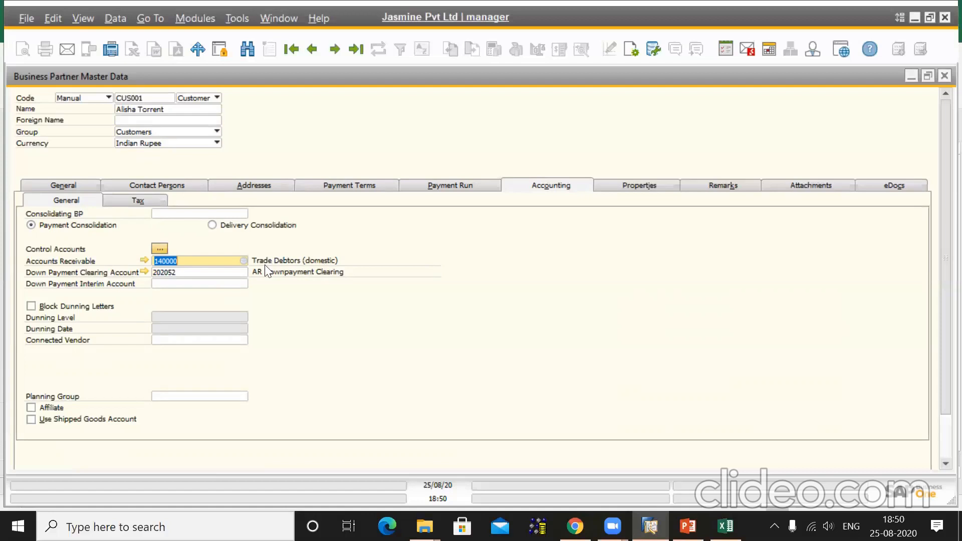
click(162, 144)
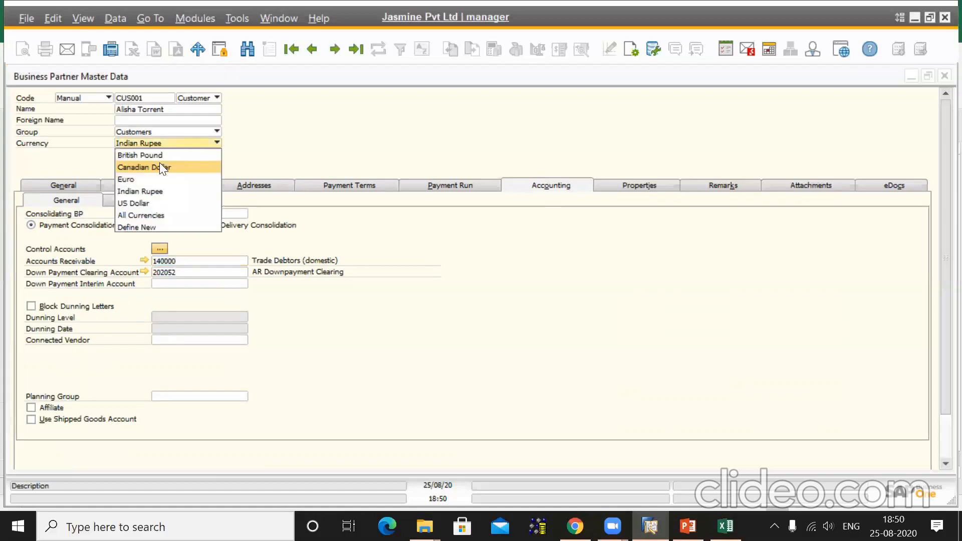
click(154, 168)
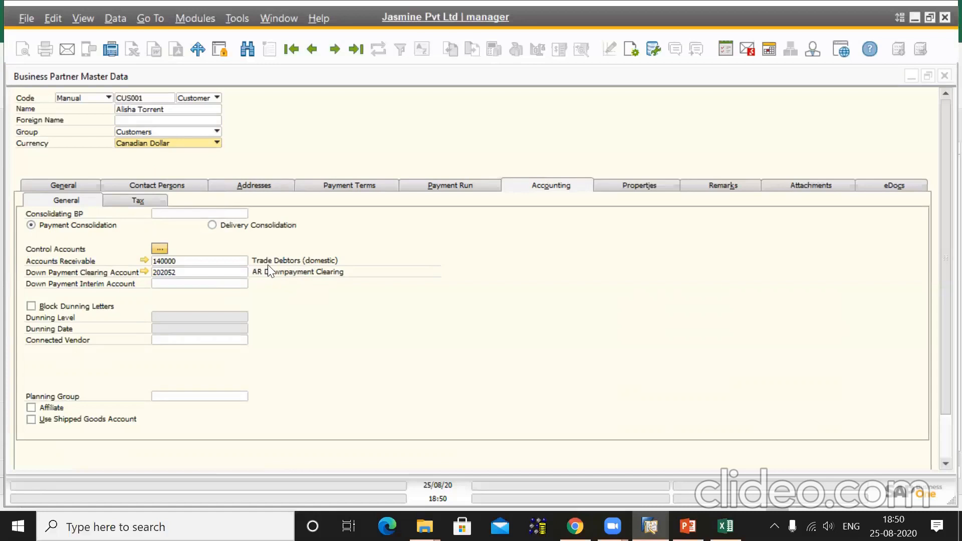
click(234, 262)
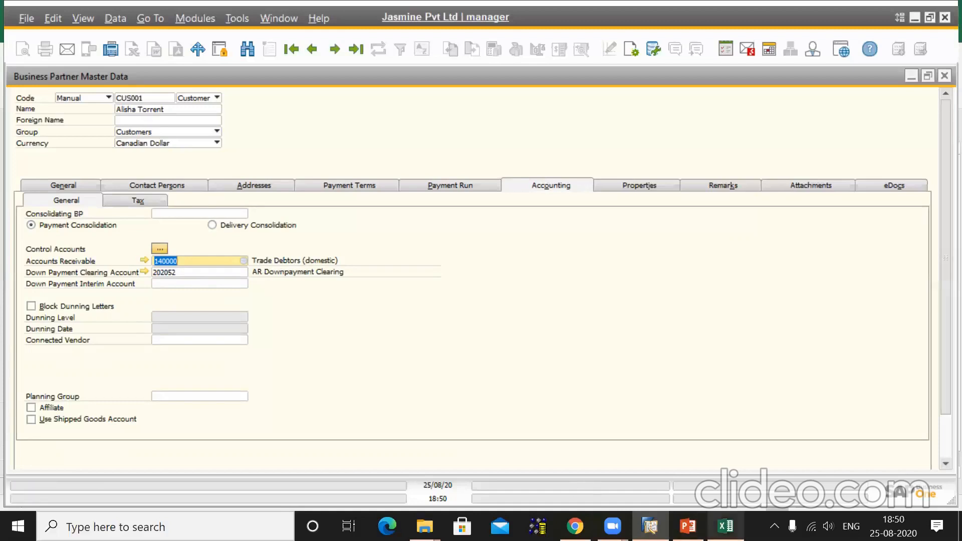
Switch to the Excel workbook and examine how the bp sub-ledger rows relate to the coa main ledger row on Sheet3.
click(725, 527)
click(277, 352)
key(Down)
click(257, 351)
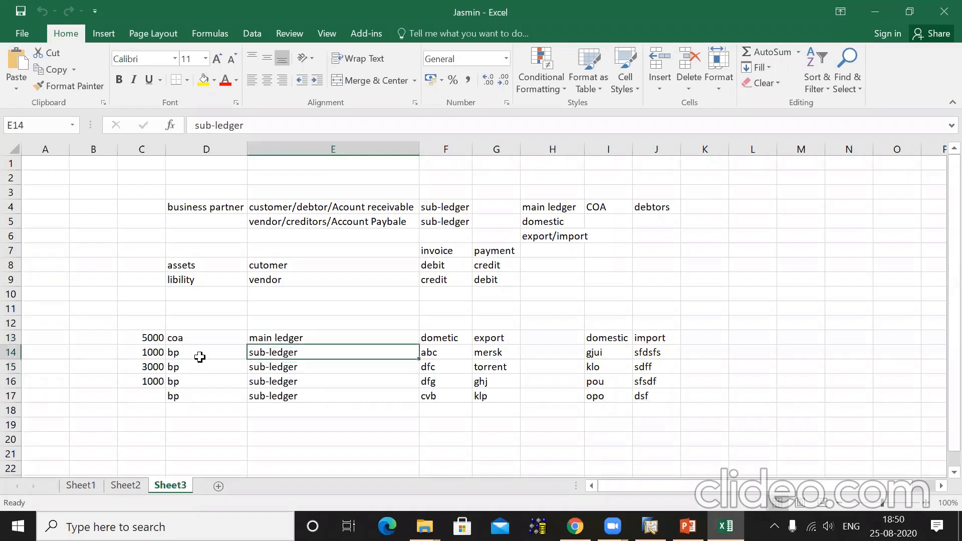
click(198, 356)
click(199, 368)
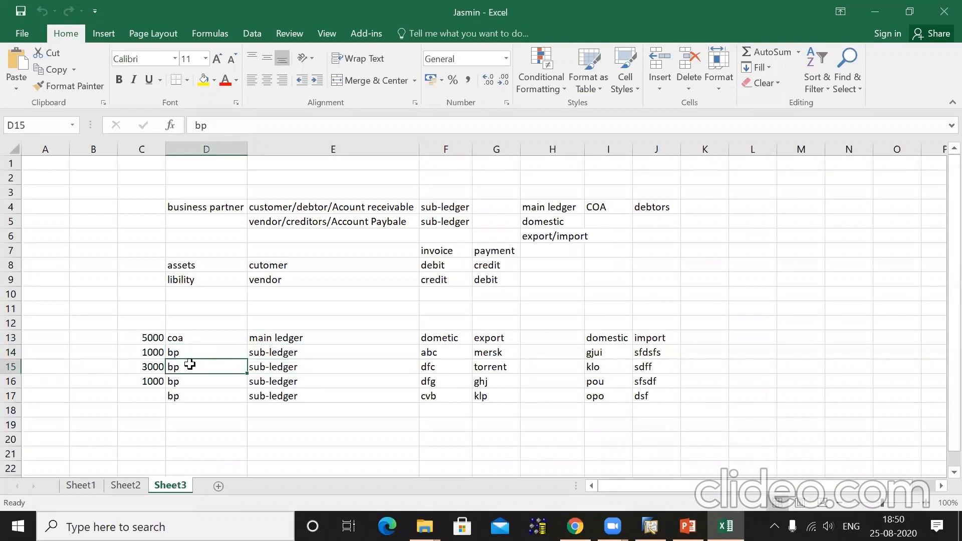
click(276, 353)
click(284, 340)
click(296, 356)
click(309, 365)
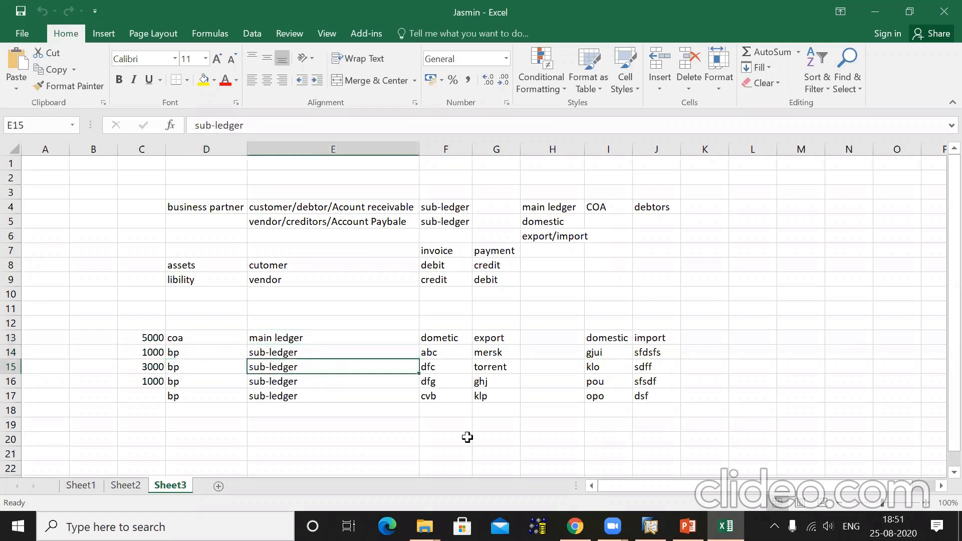
click(275, 352)
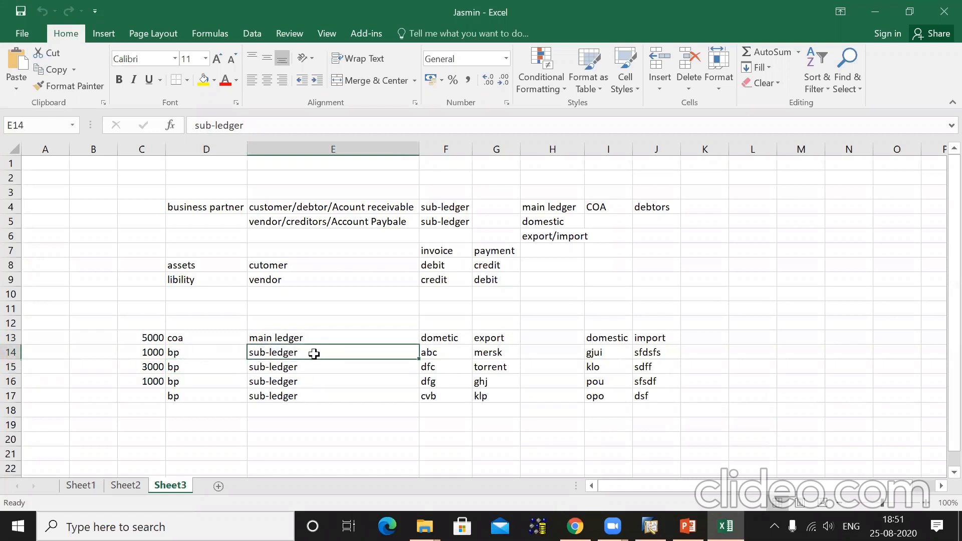
click(305, 336)
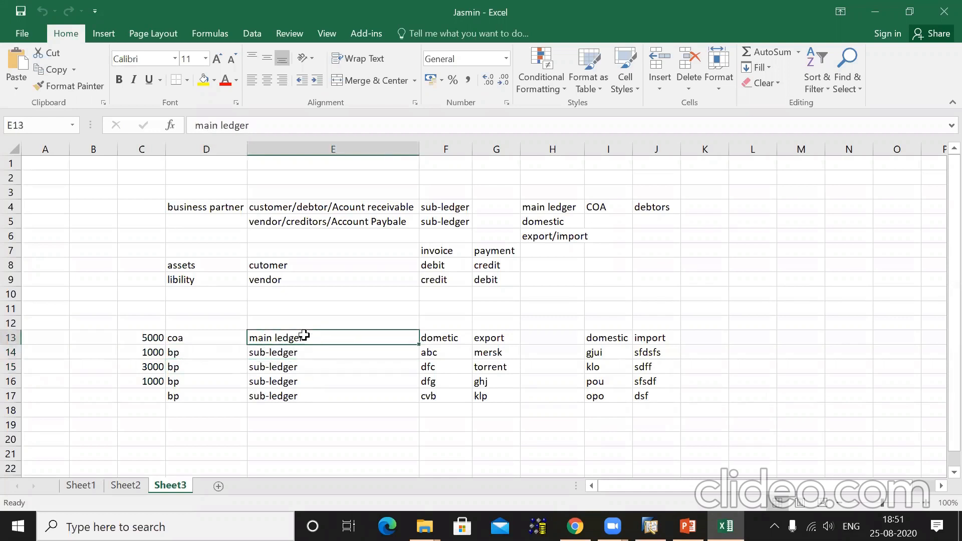
Examine how the bp sub-ledger amounts in column C add up to the coa main ledger amount.
click(158, 354)
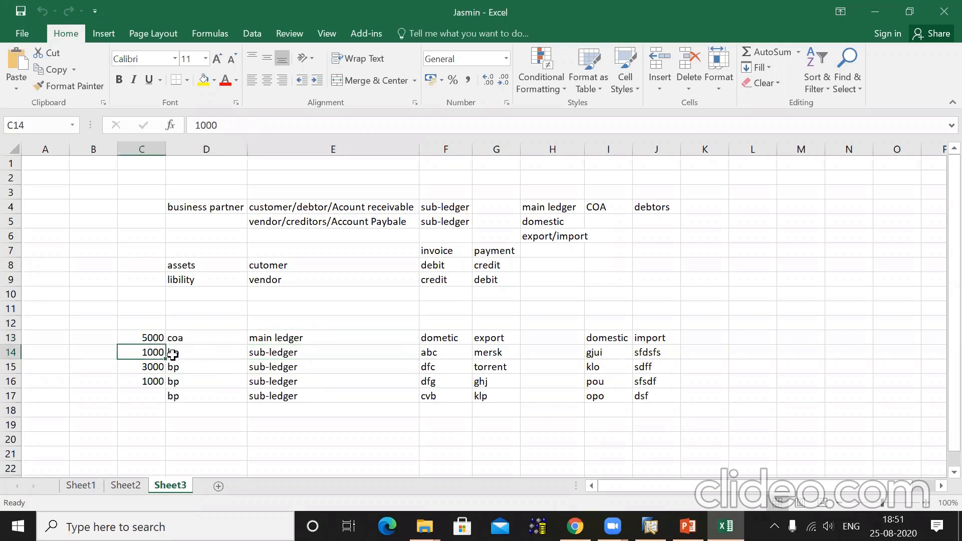
mouse_move(150, 367)
mouse_down()
mouse_move(279, 368)
mouse_move(158, 382)
mouse_up()
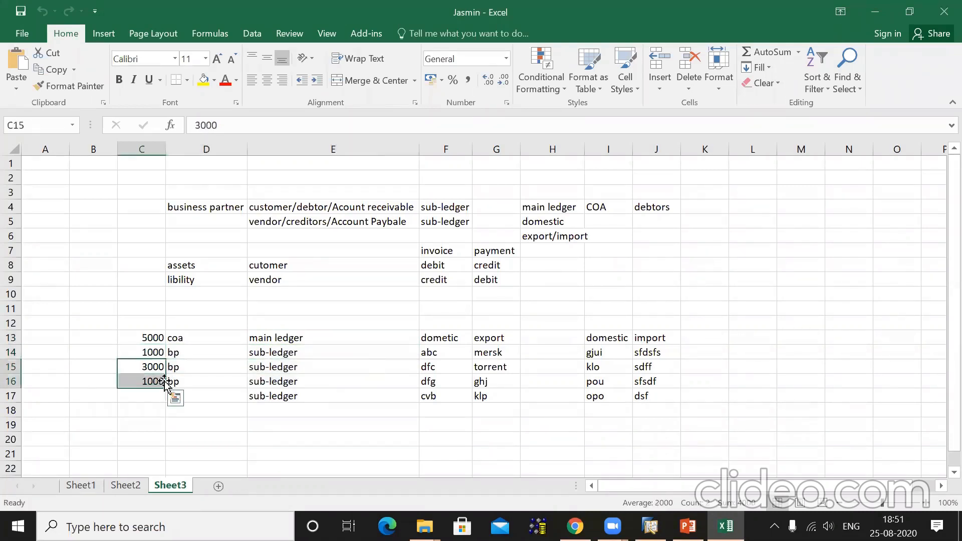
click(154, 339)
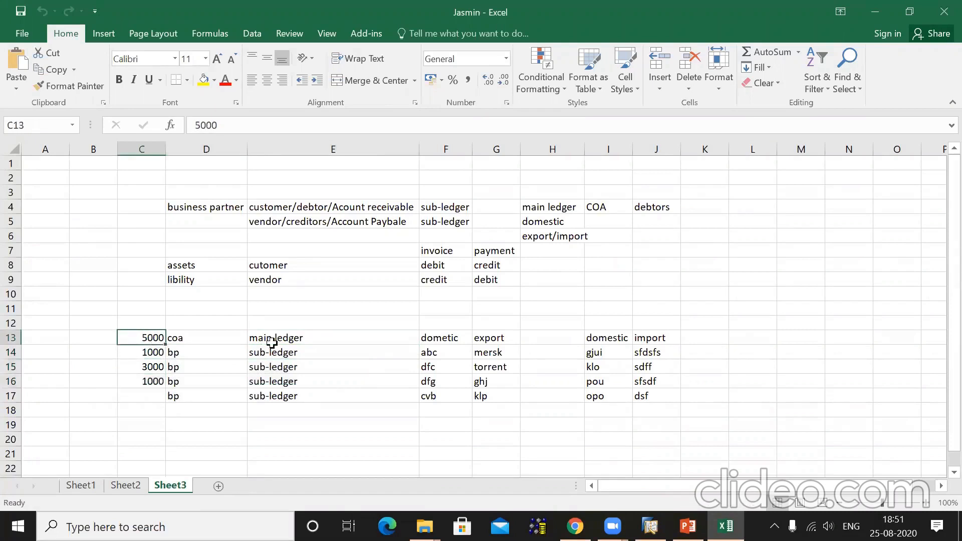
Switch to SAP Business One and set the customer's currency to Indian Rupee.
click(651, 526)
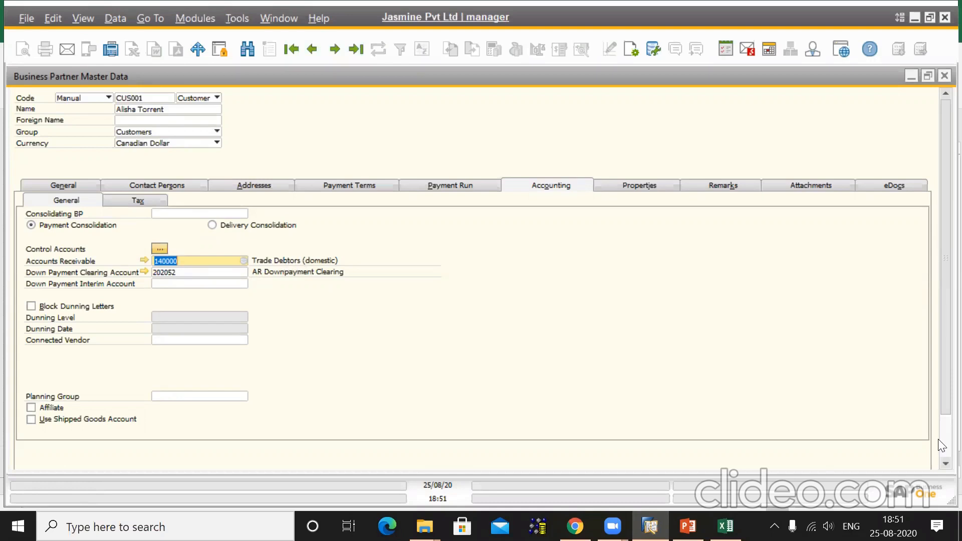
click(163, 144)
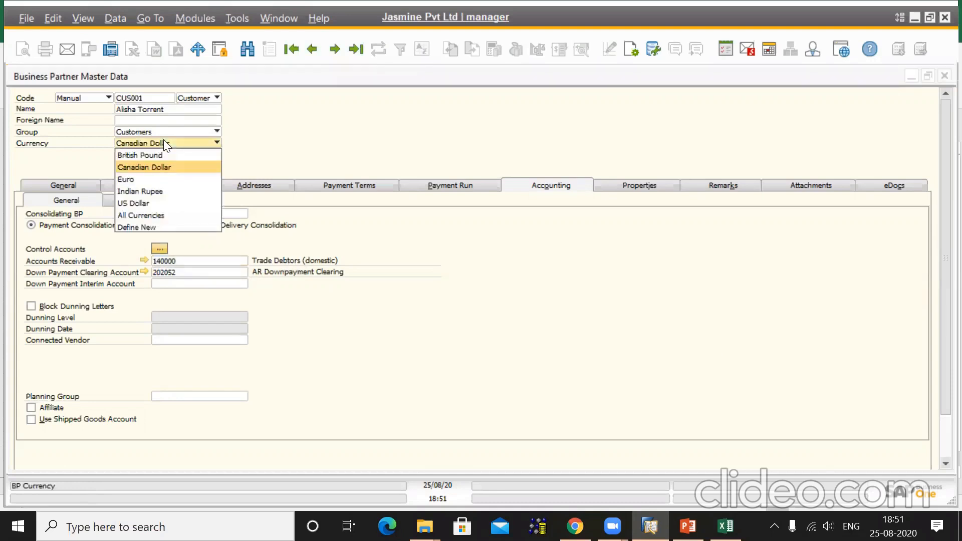
key(Up)
key(Up)
key(Down)
key(Down)
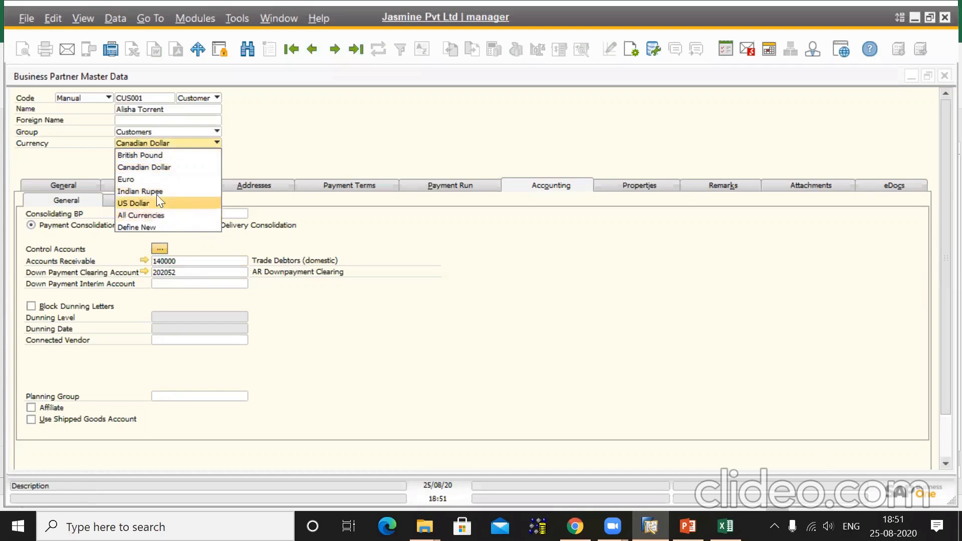
click(156, 193)
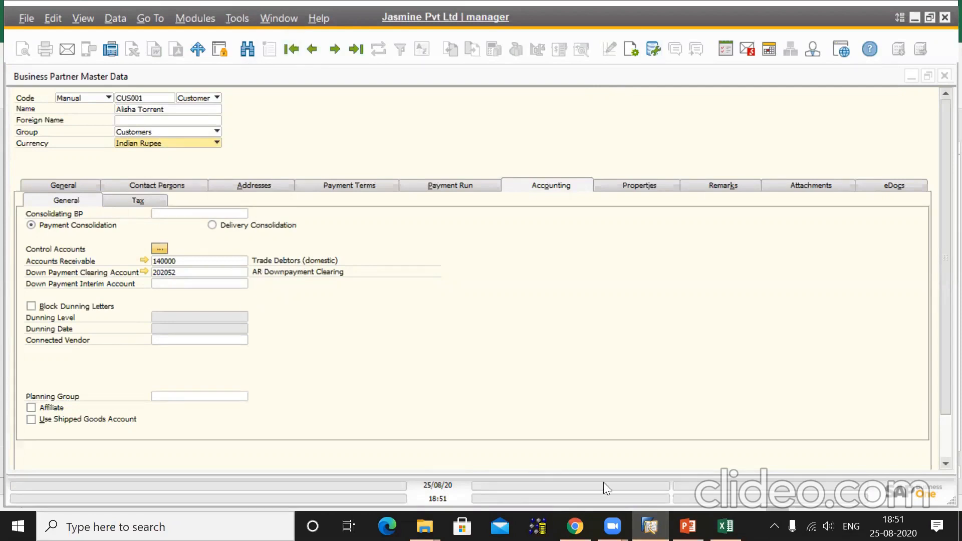
Check the domestic and foreign accounts receivable entries in G/L Account Determination, then put the open windows aside.
click(911, 76)
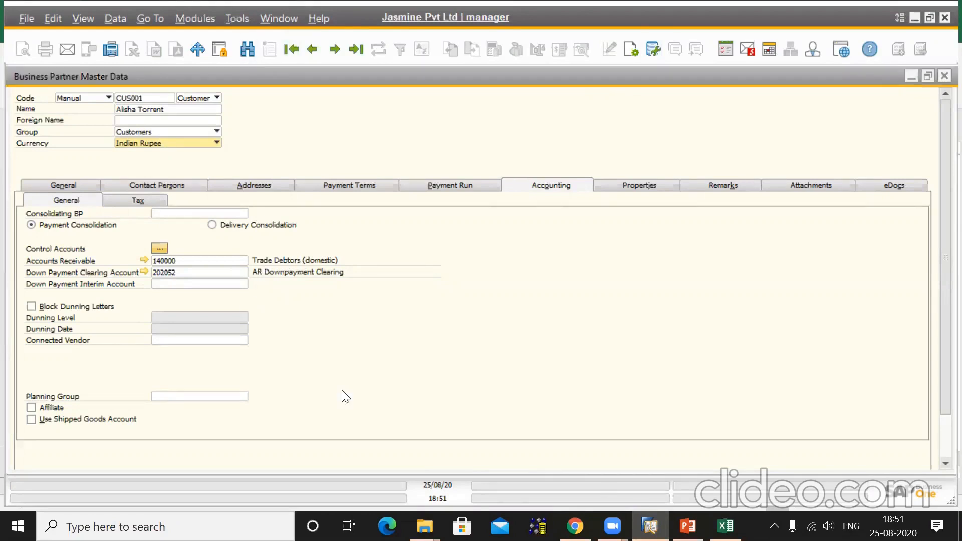
click(321, 460)
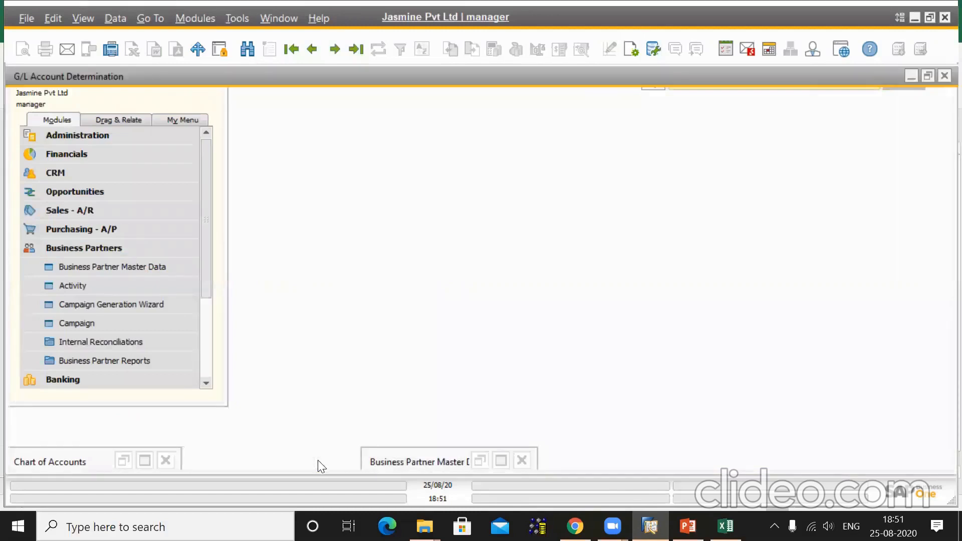
click(344, 233)
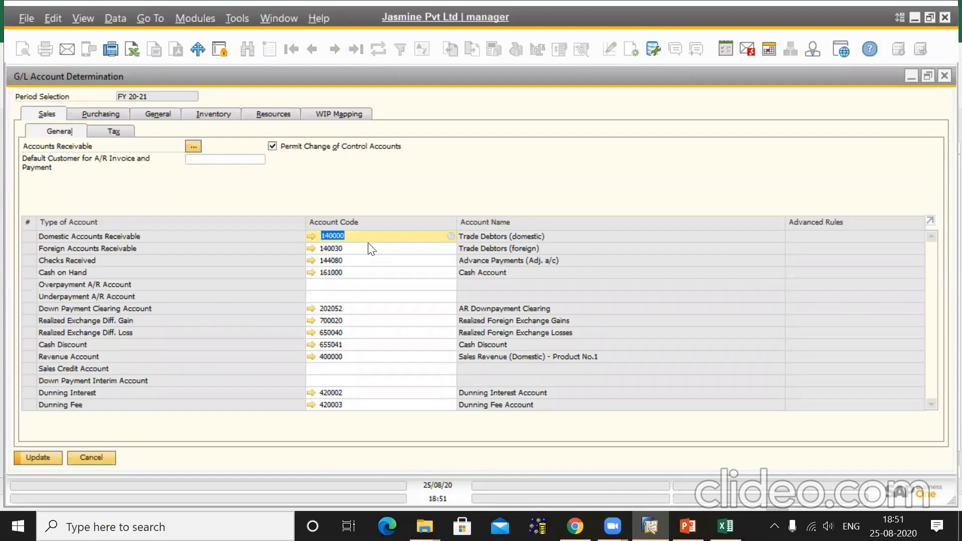
click(911, 76)
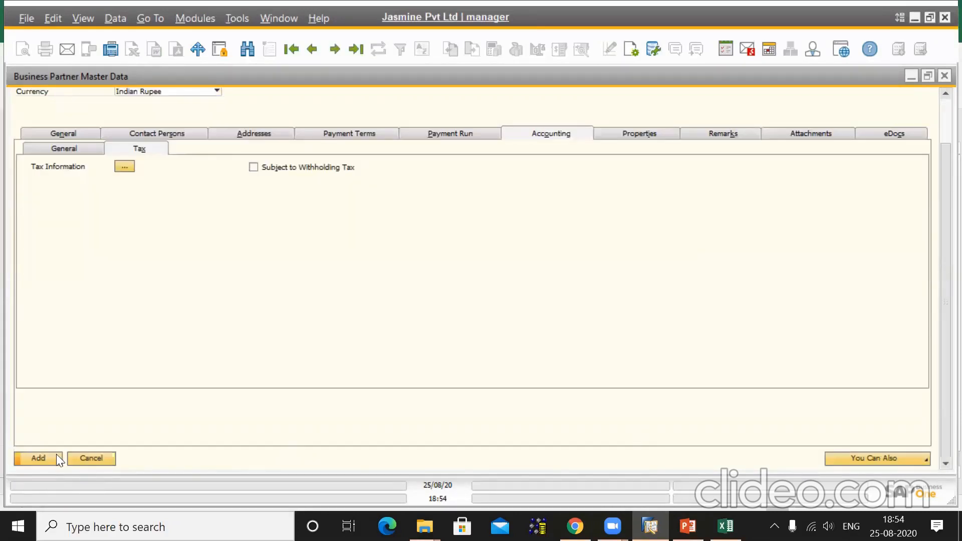
Add the customer record, then retrieve it and check its general accounting settings.
click(56, 457)
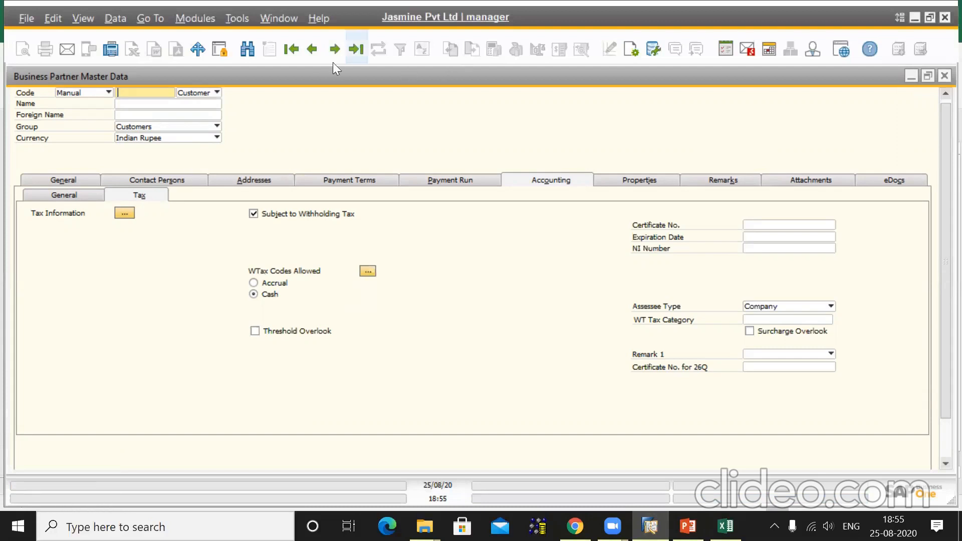
click(310, 51)
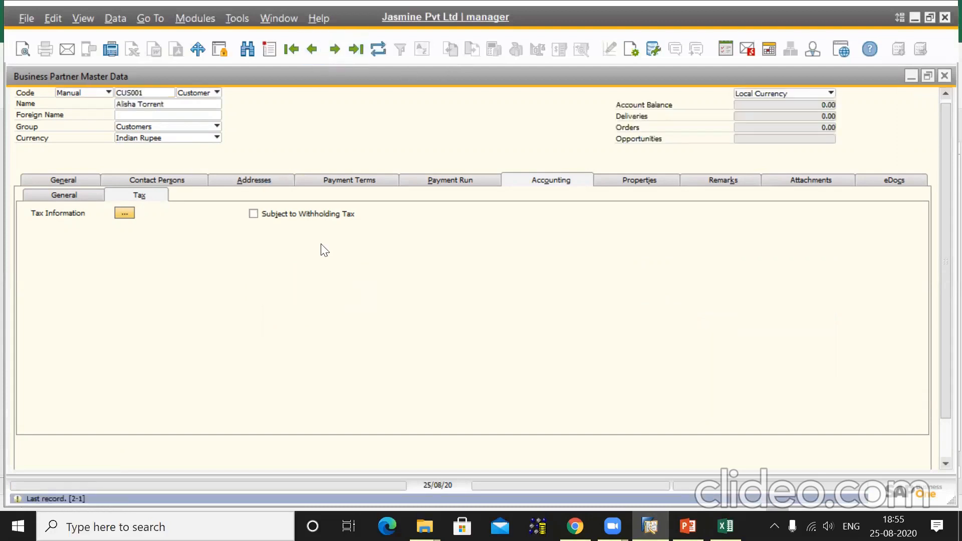
click(71, 181)
click(559, 181)
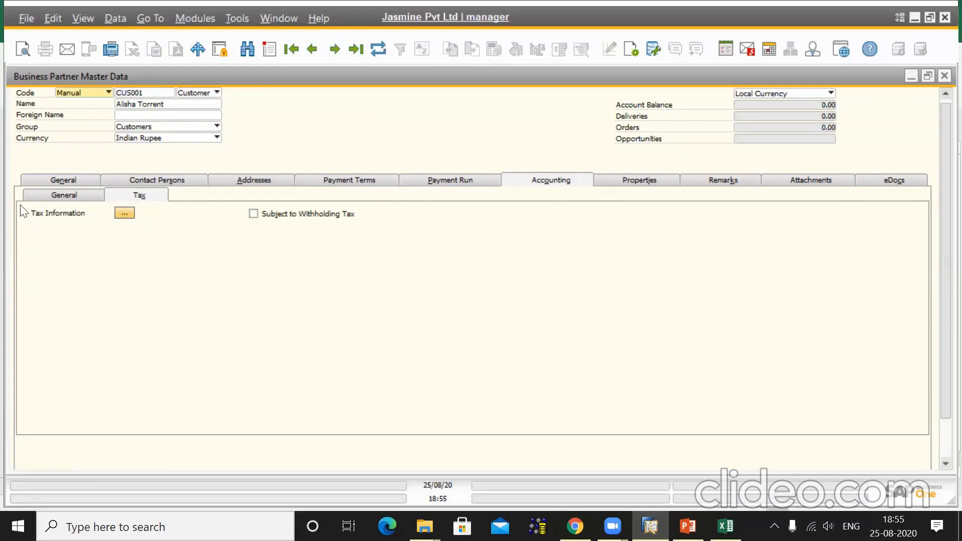
click(54, 196)
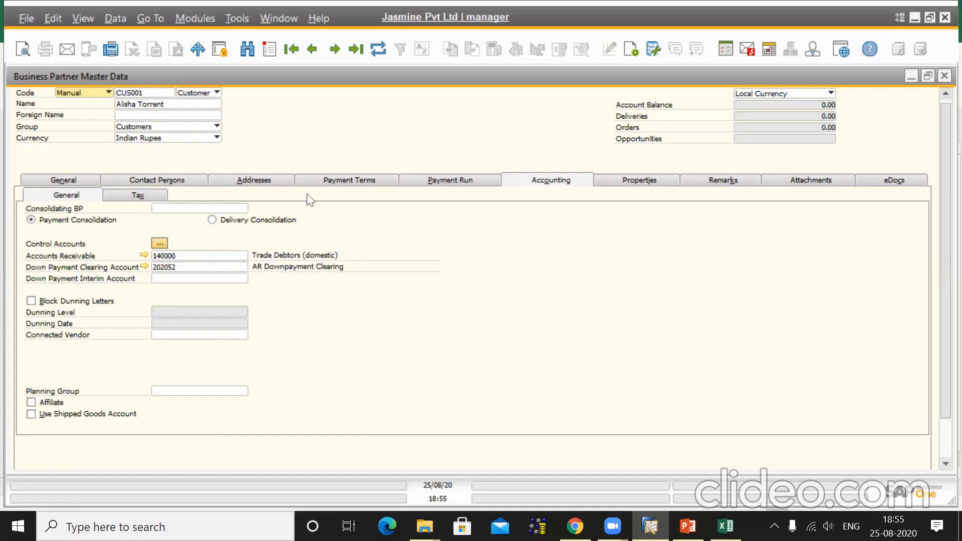
Start a new customer record with Manual code numbering and enter its customer code.
click(269, 49)
click(104, 95)
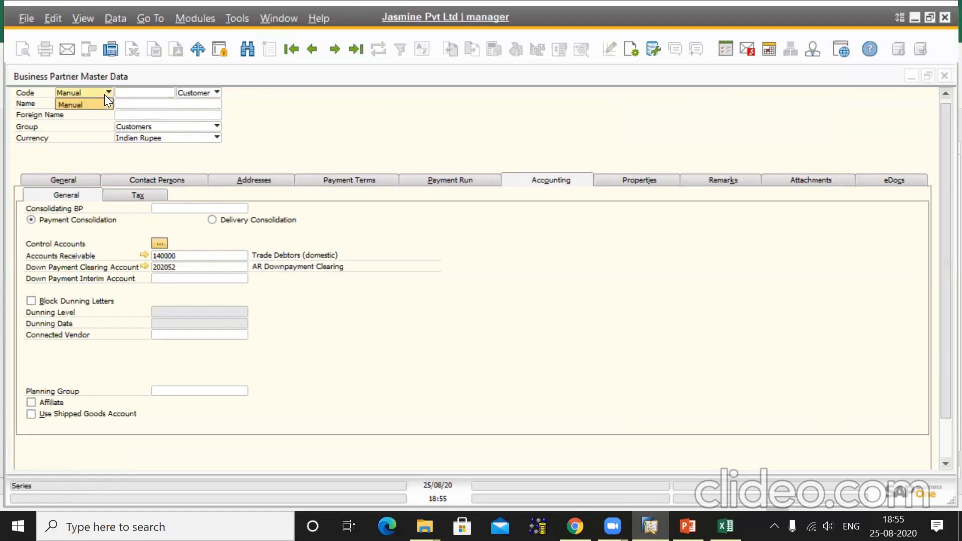
click(104, 105)
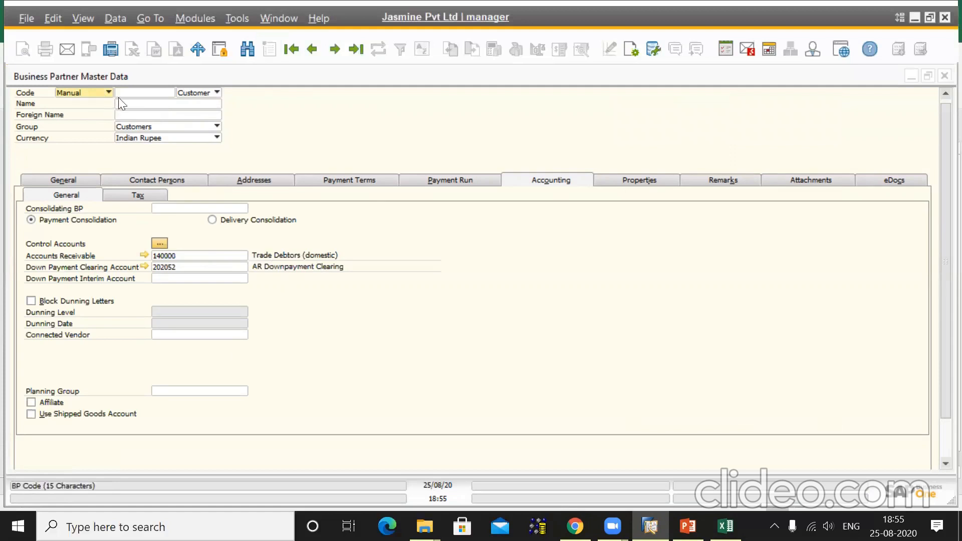
click(119, 95)
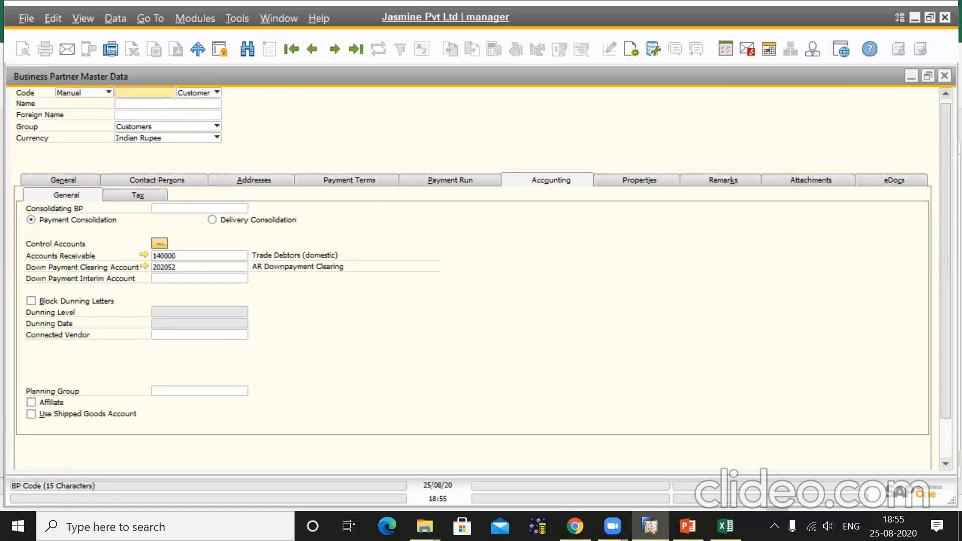
text(CUS002)
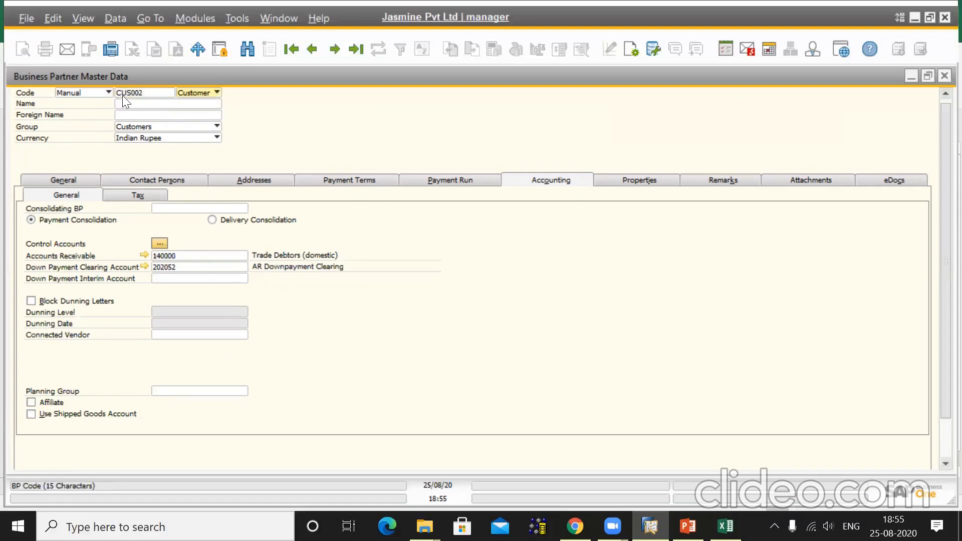
Name the new customer Torrent Pvt Ltd.
click(127, 104)
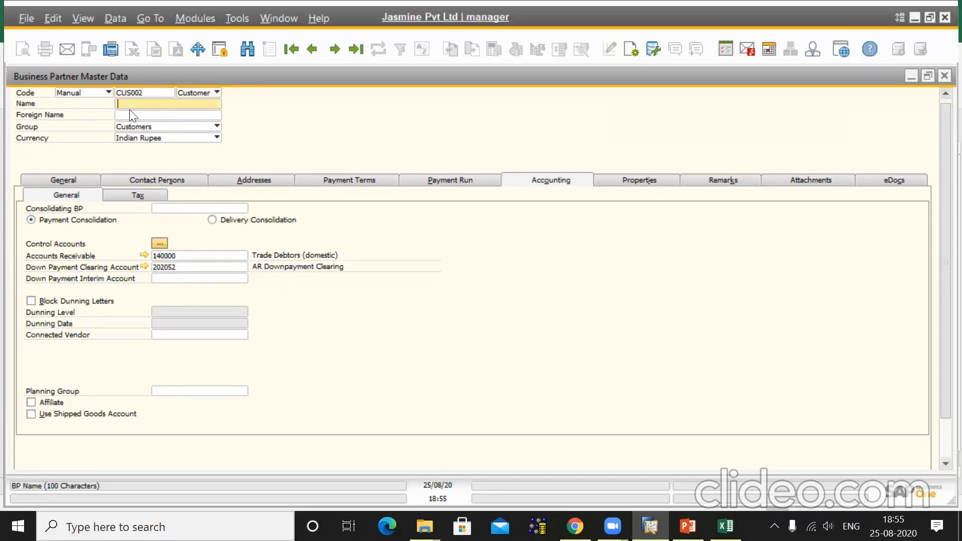
text(Torrent)
key(Tab)
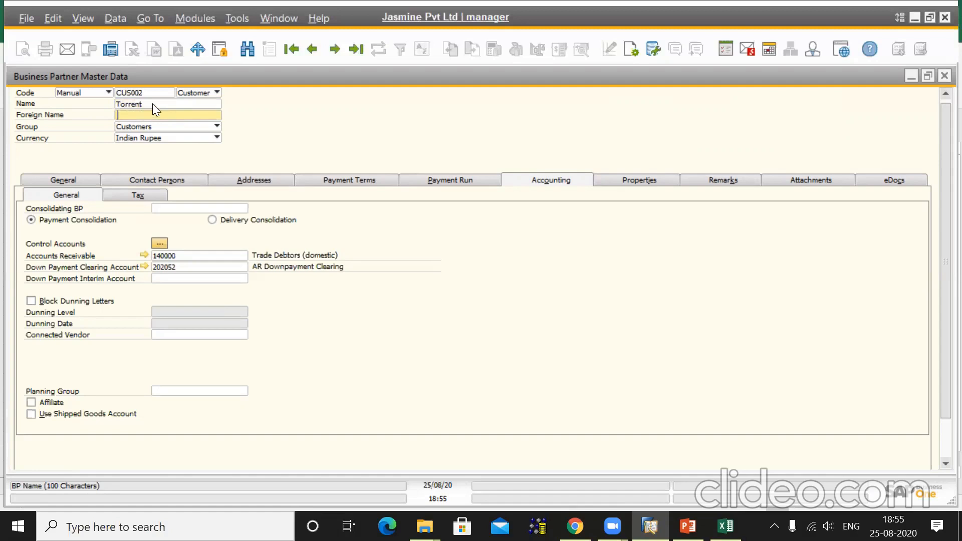
click(152, 103)
text(Pvt Ltd)
key(Tab)
Review the new customer's bill-to address fields and its Accounts Receivable control account.
click(259, 186)
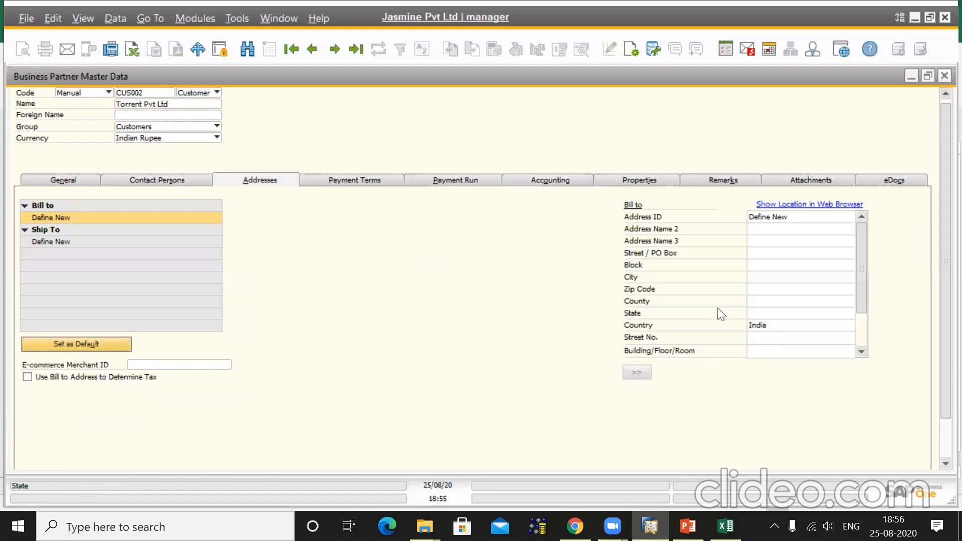
click(863, 331)
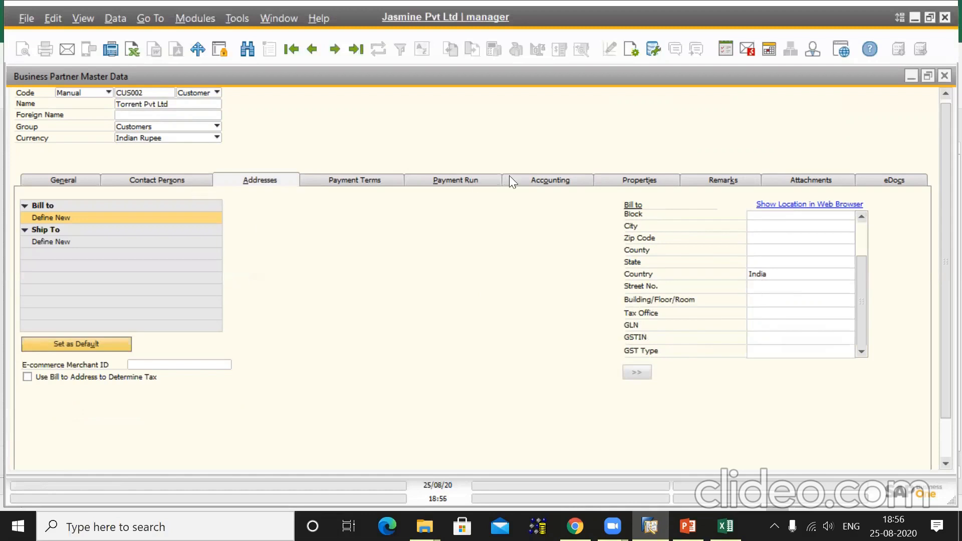
click(534, 185)
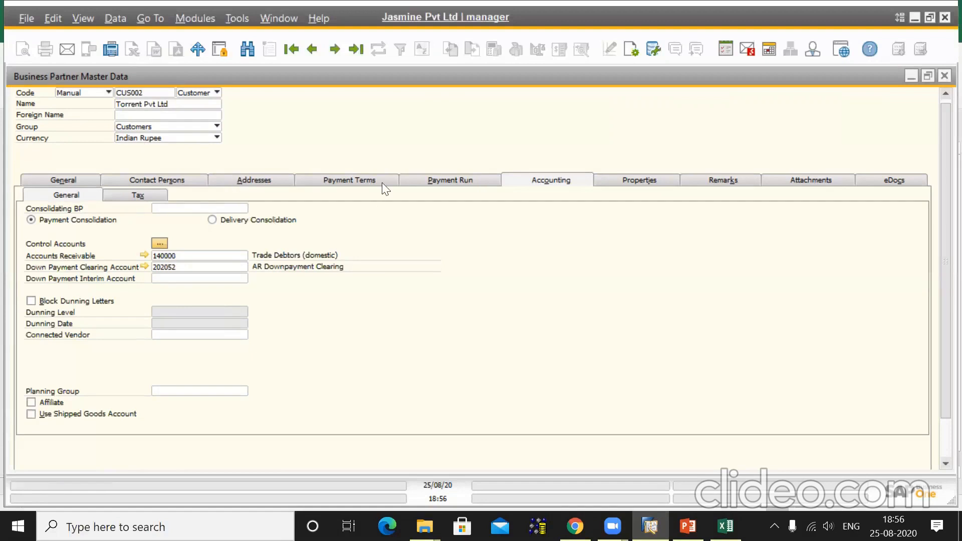
Create a bill-to address for the customer with the address ID Spain.
click(239, 182)
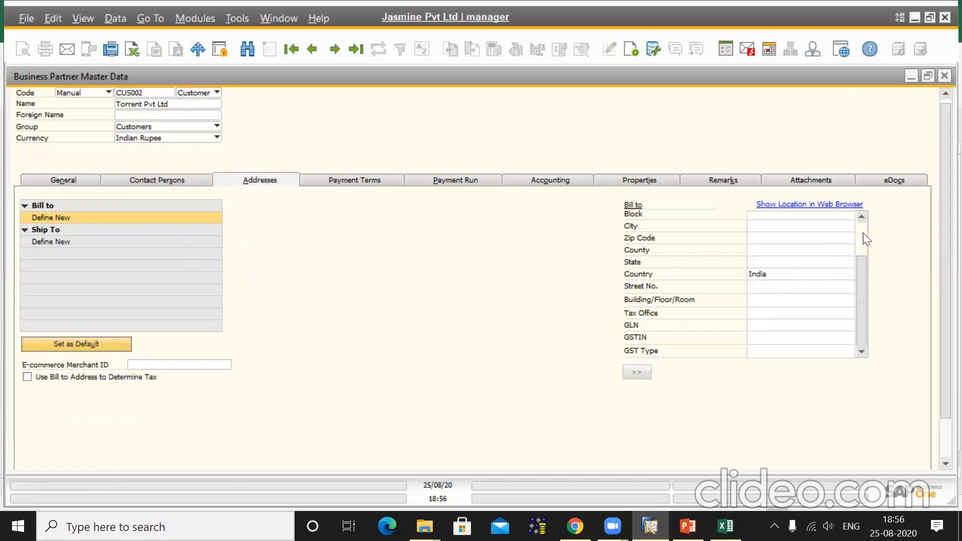
scroll(866, 239, up, 2)
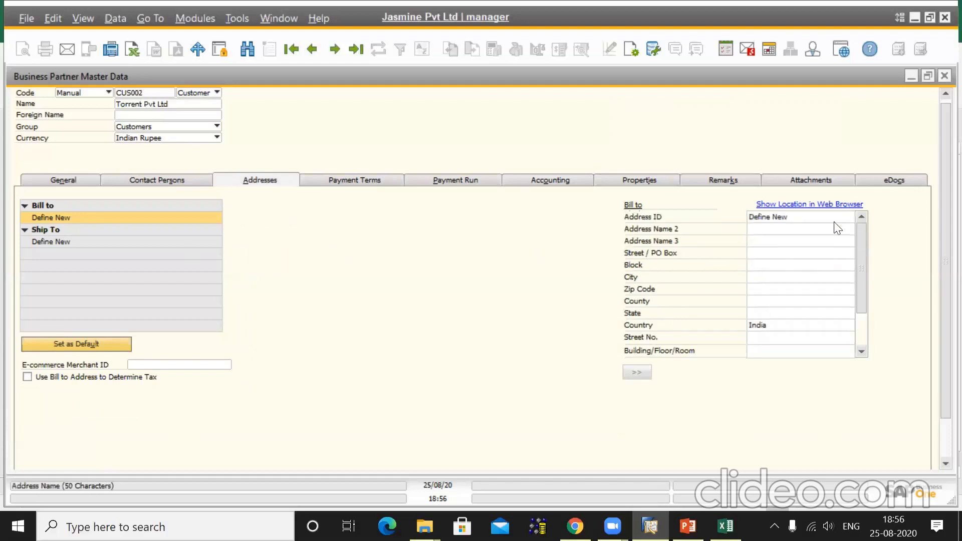
click(791, 219)
text(Spain)
key(Tab)
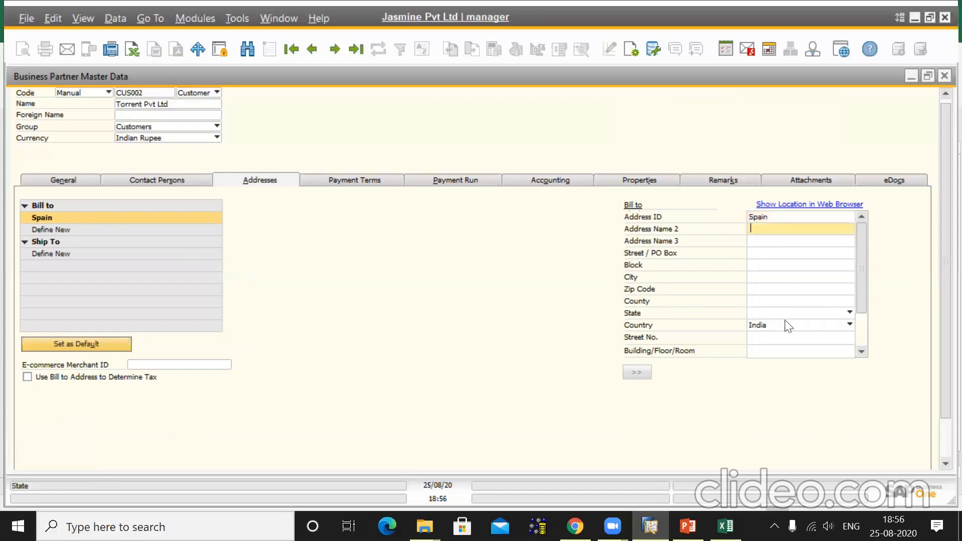
Set the country of the bill-to address to Spain.
click(784, 327)
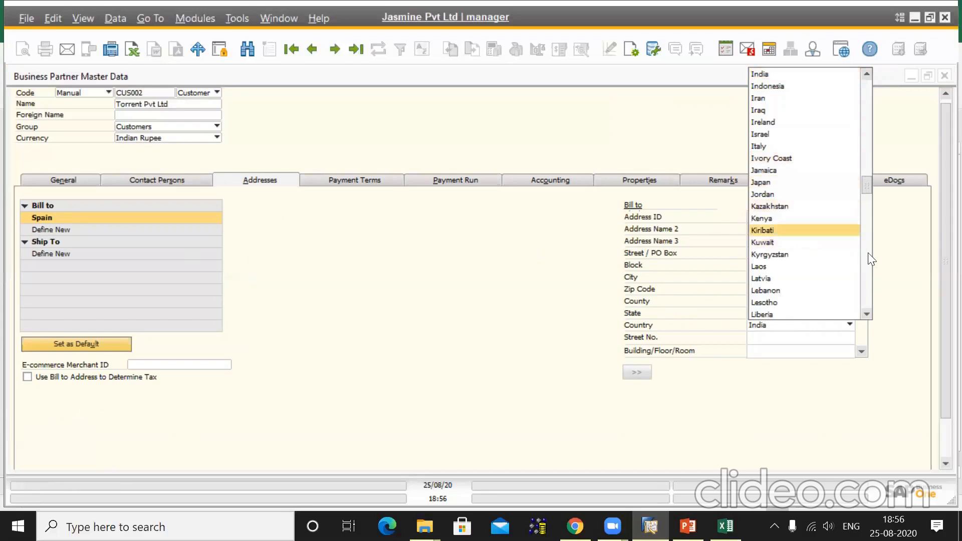
click(866, 279)
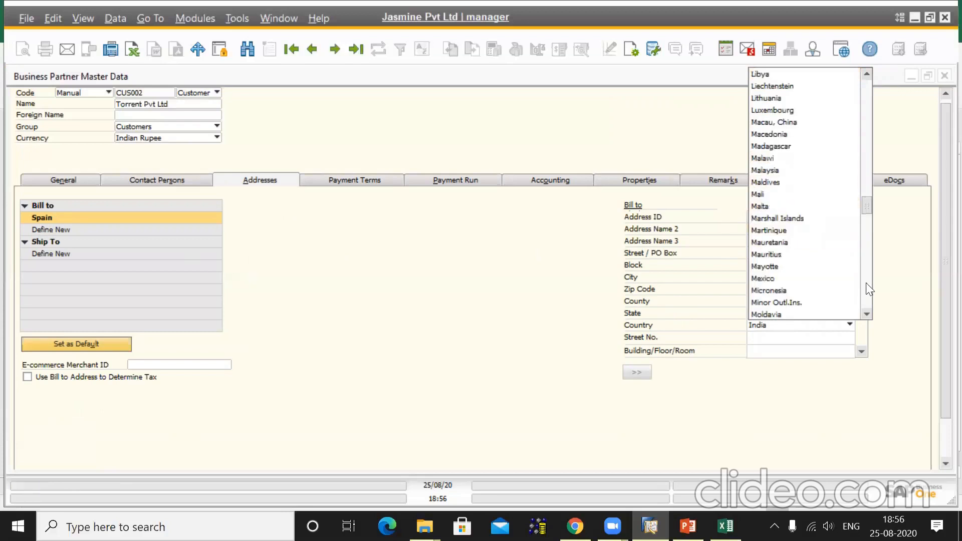
click(866, 283)
click(866, 283)
click(866, 282)
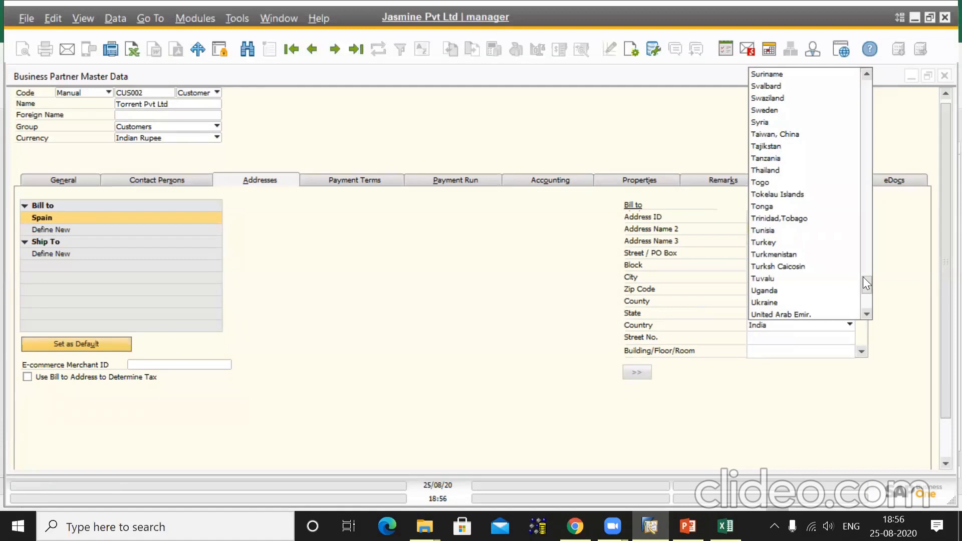
drag(863, 277, 863, 268)
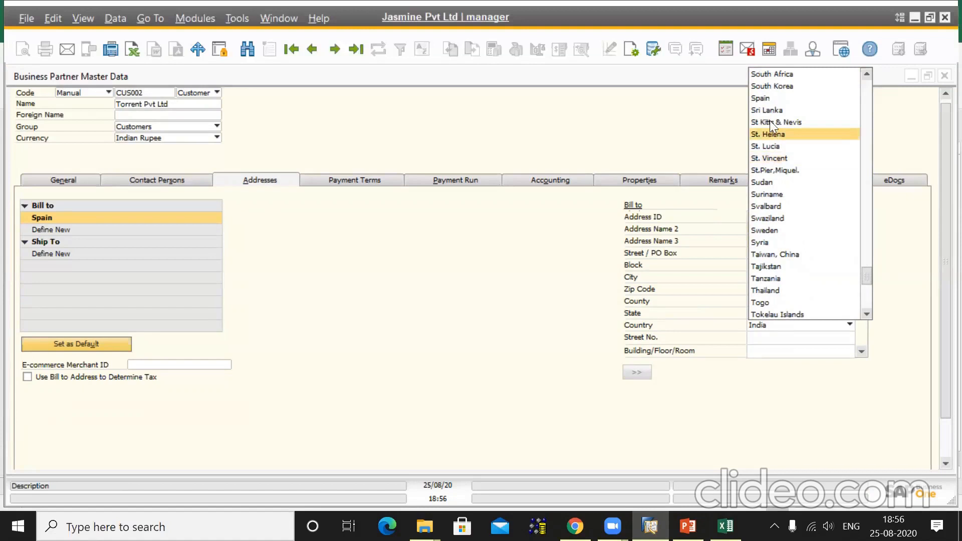
click(756, 99)
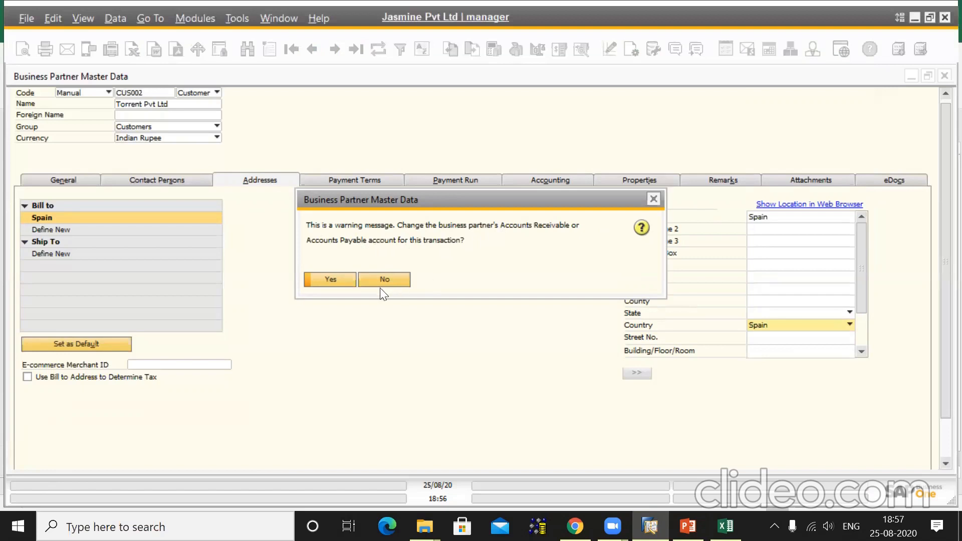
Accept changing the customer's Accounts Receivable account and check the control account in the accounting settings.
click(339, 280)
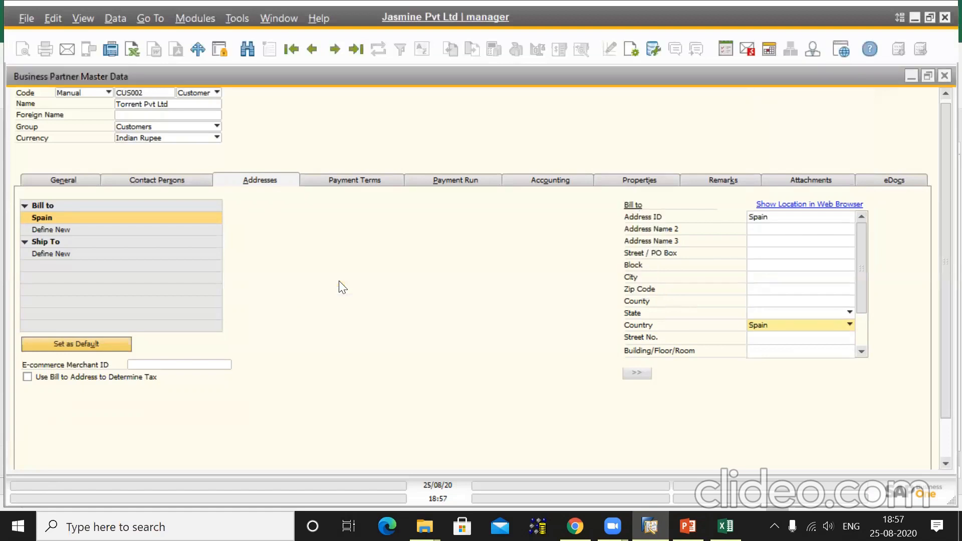
click(532, 181)
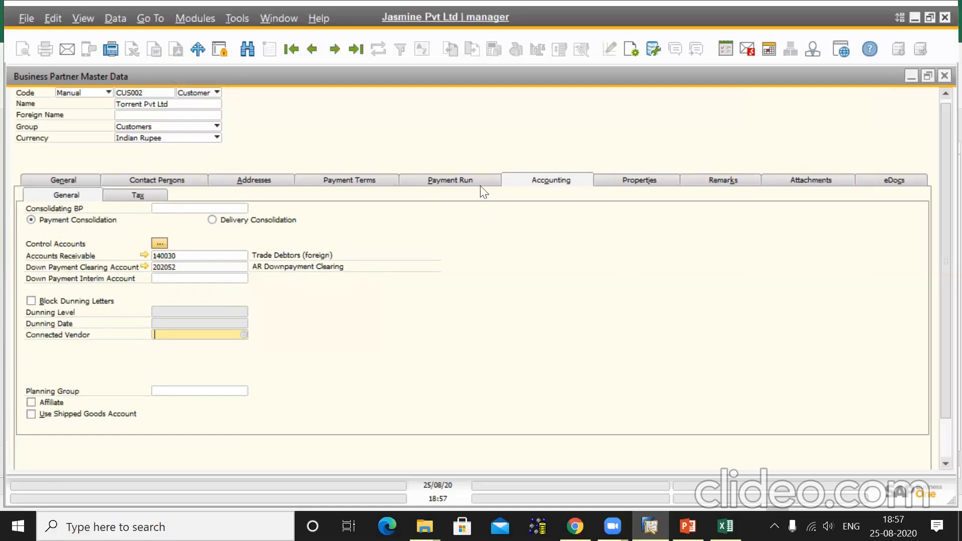
click(284, 180)
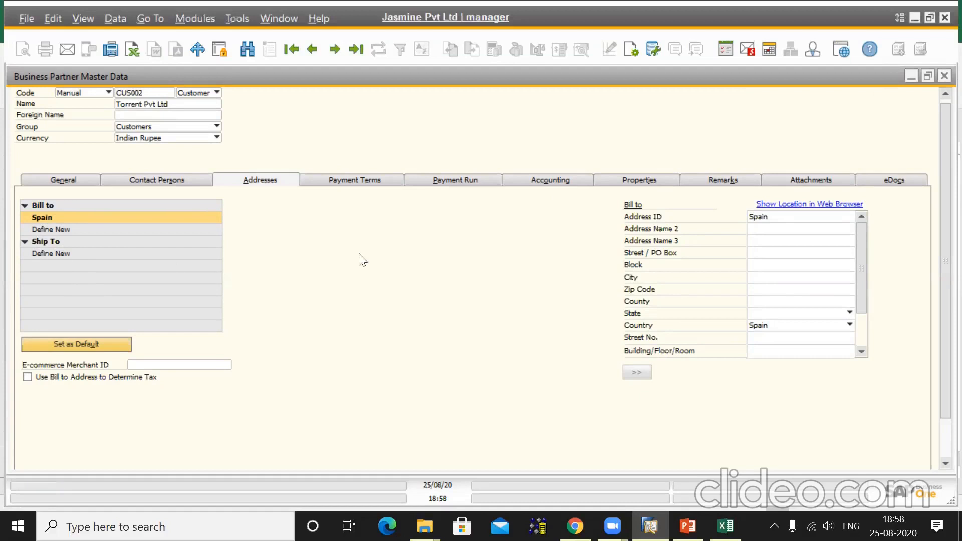
Change the customer's Accounts Receivable control account to 140010, Trade Debtors (Govt), in the accounting settings.
click(186, 182)
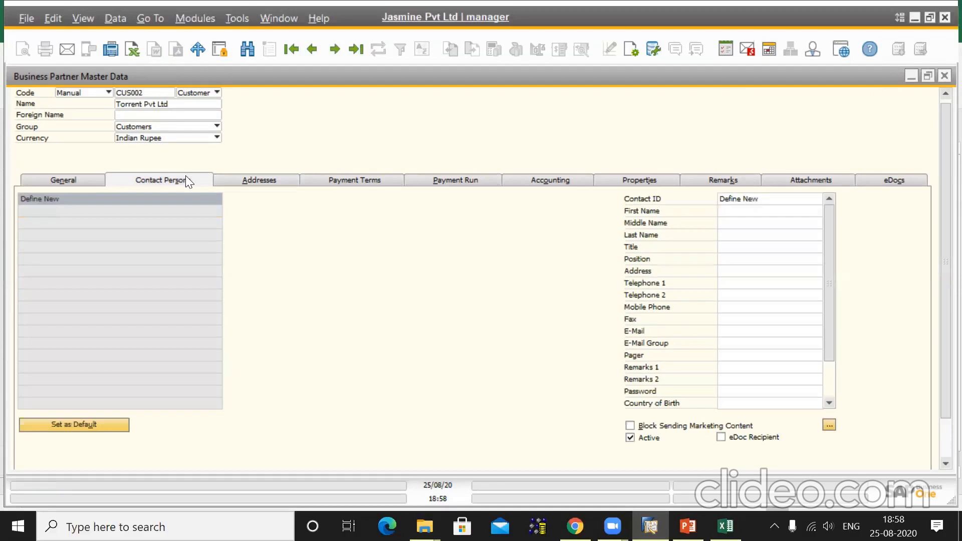
scroll(537, 171, up, 1)
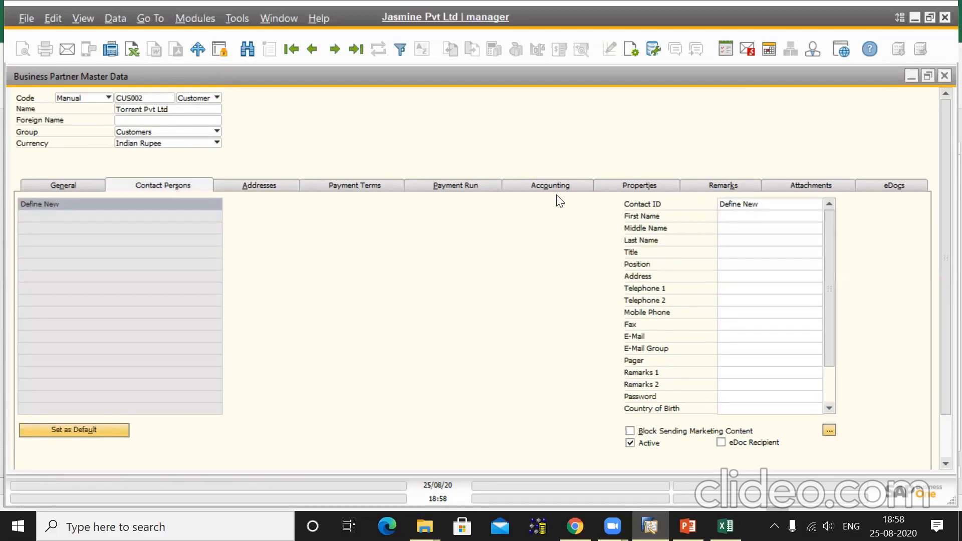
click(561, 192)
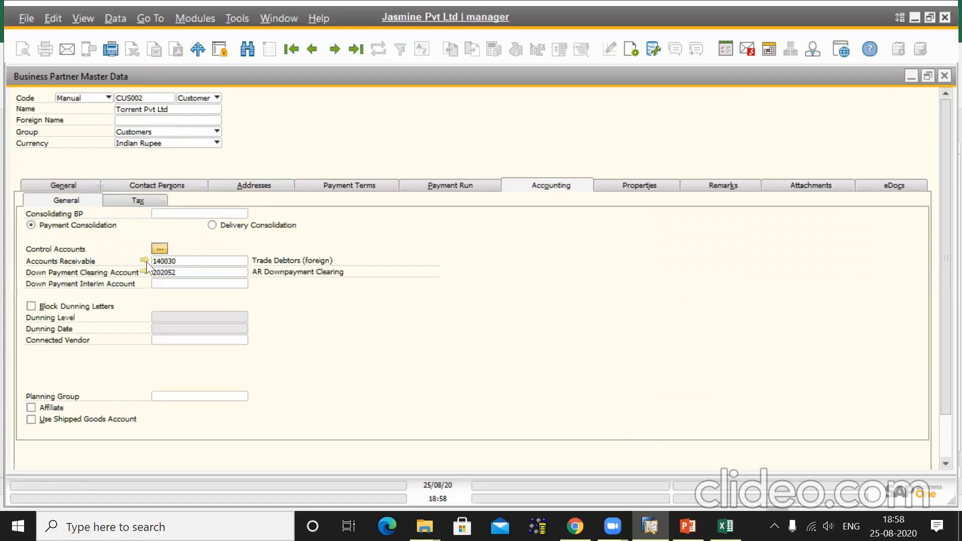
click(219, 261)
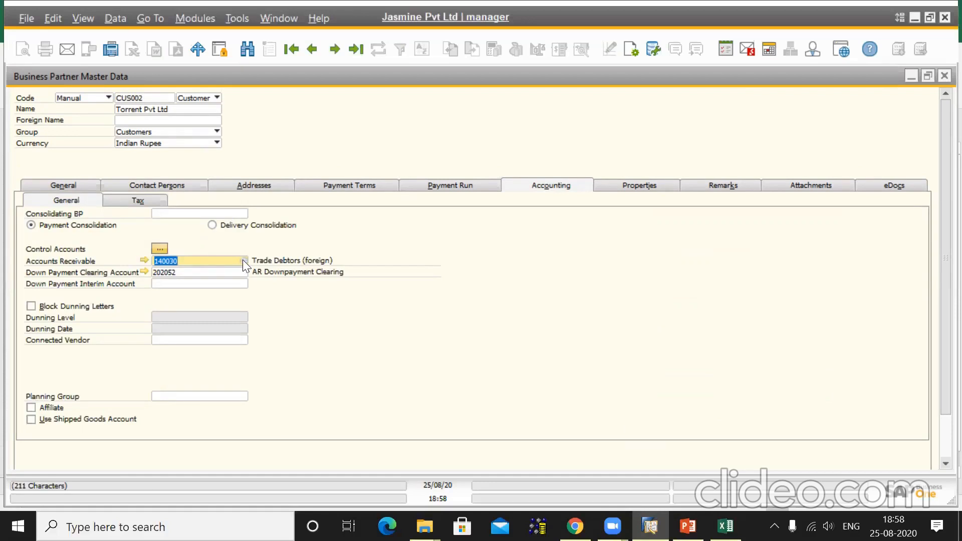
click(244, 260)
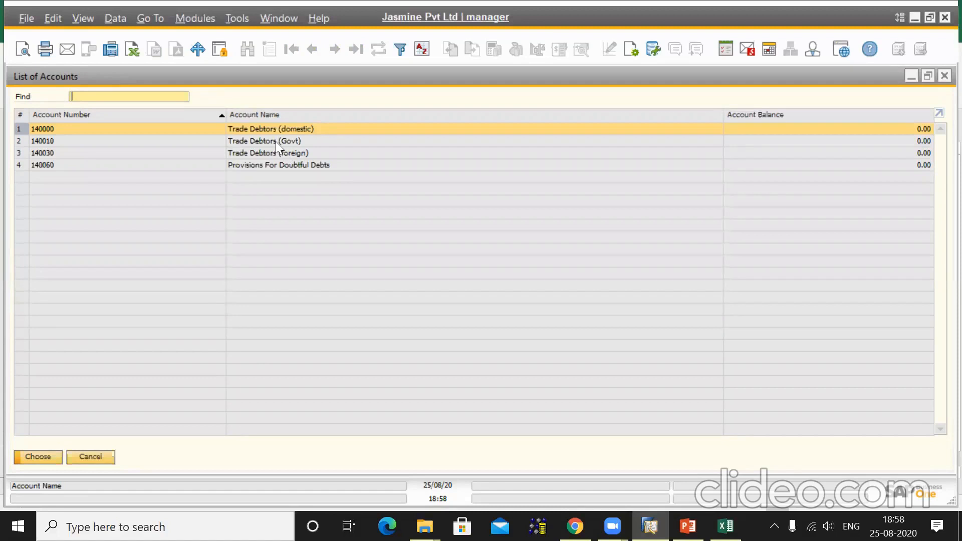
click(280, 141)
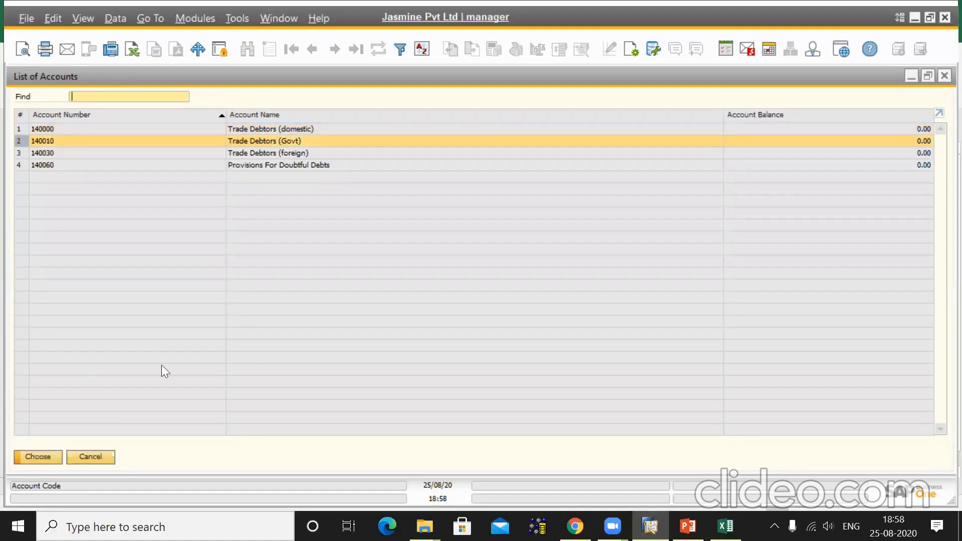
click(41, 460)
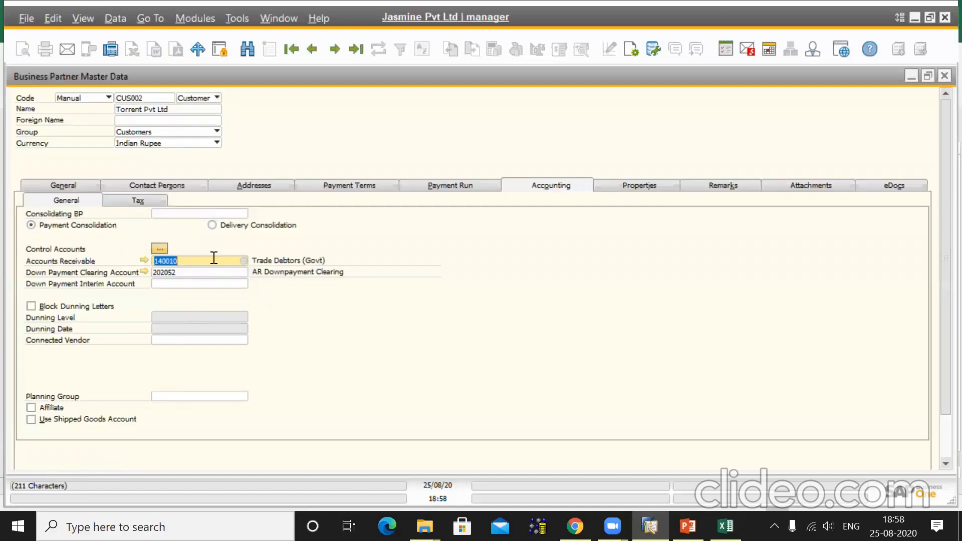
Clear the Accounts Receivable account and replace it with 140000, Trade Debtors (domestic).
key(BackSpace)
click(240, 258)
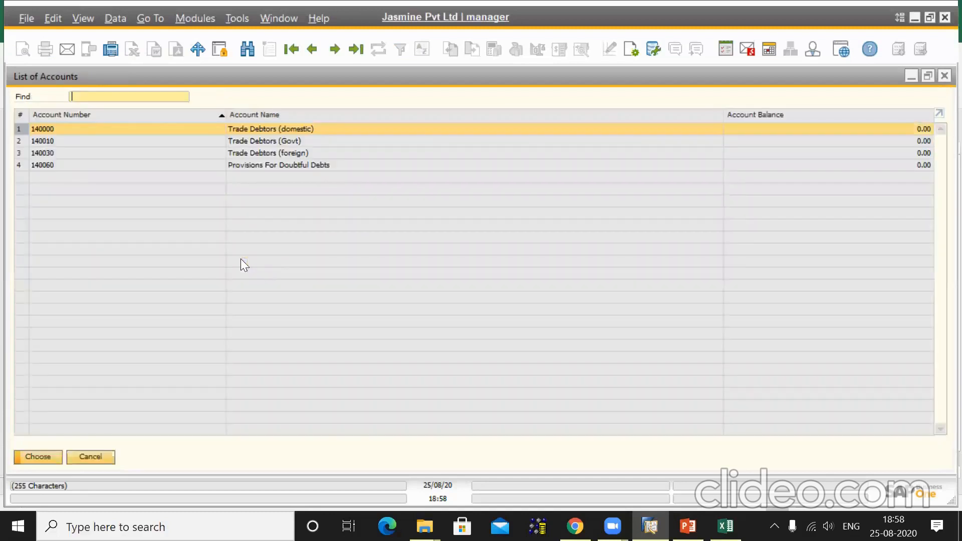
double_click(272, 129)
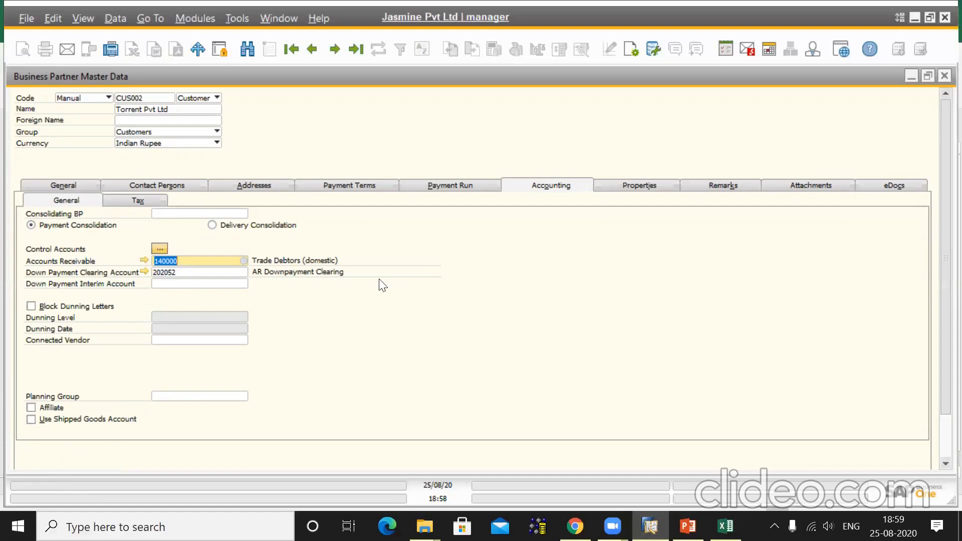
Switch the Accounts Receivable account again to 140010, Trade Debtors (Govt).
click(244, 261)
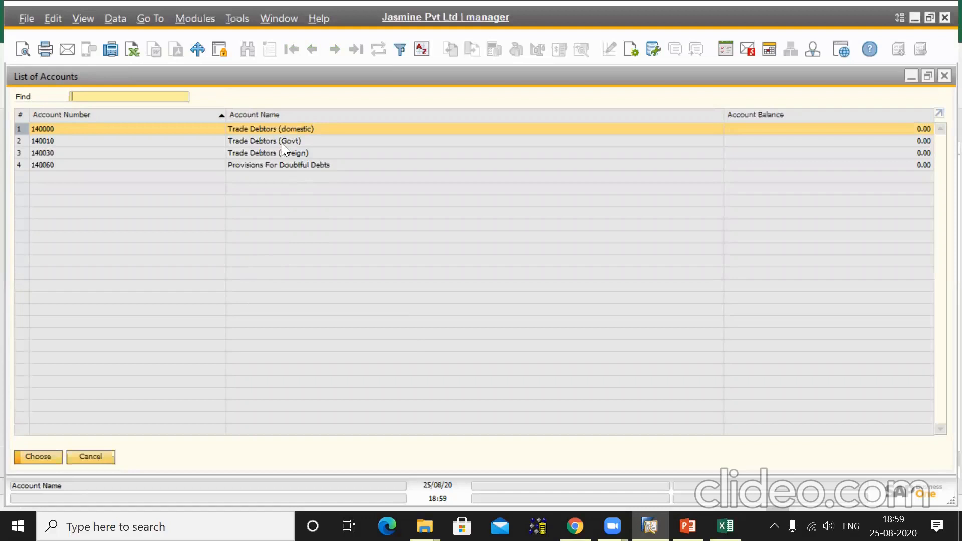
click(281, 143)
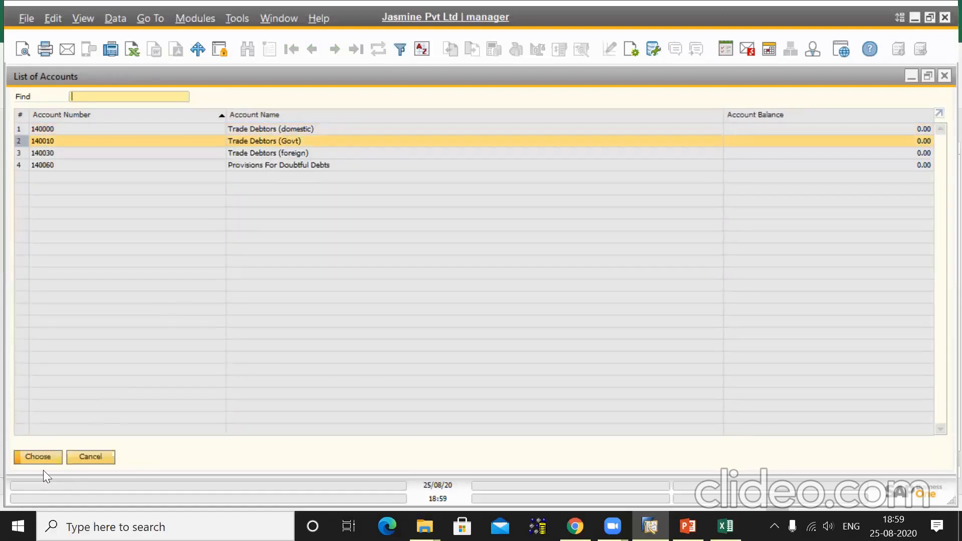
click(38, 456)
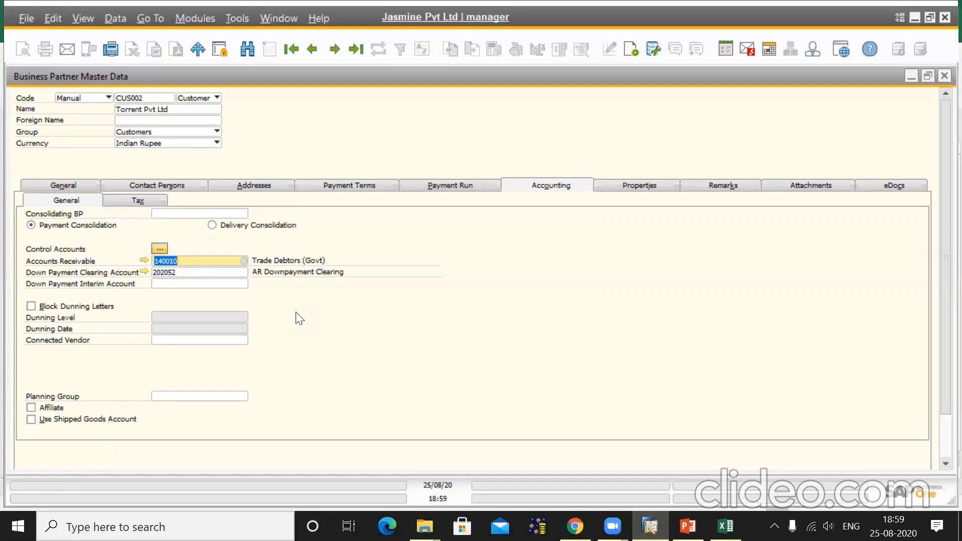
Set the Accounts Receivable account back to 140000, Trade Debtors (domestic), and try to add the customer record.
click(243, 262)
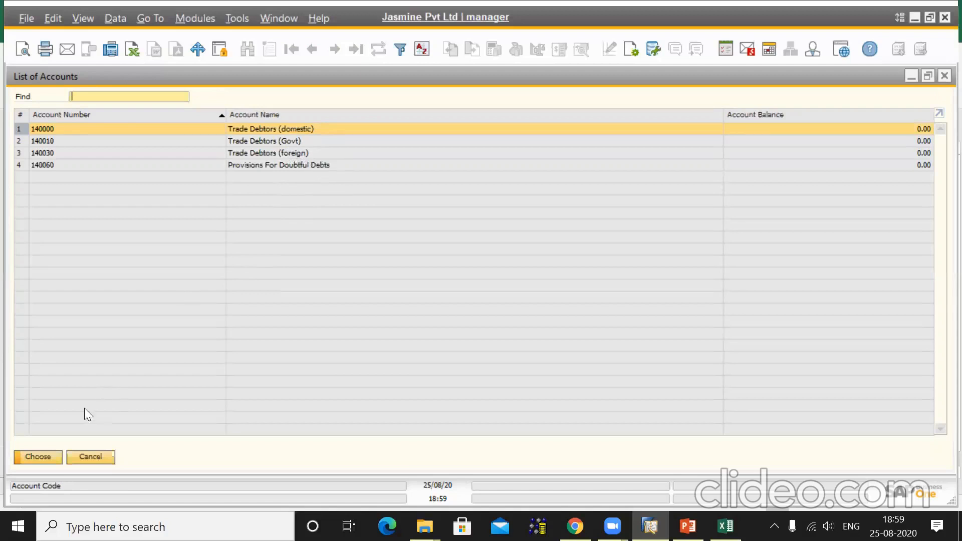
click(47, 456)
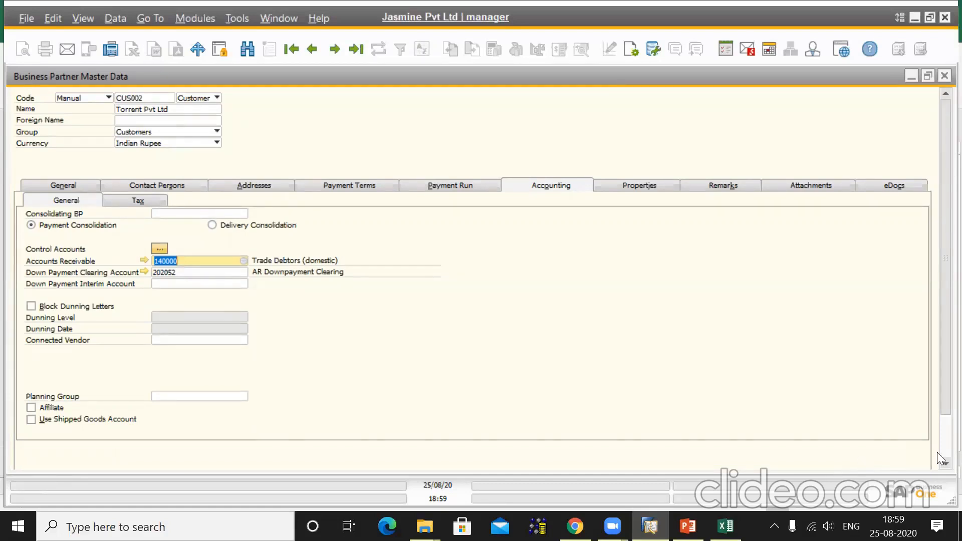
scroll(938, 451, down, 2)
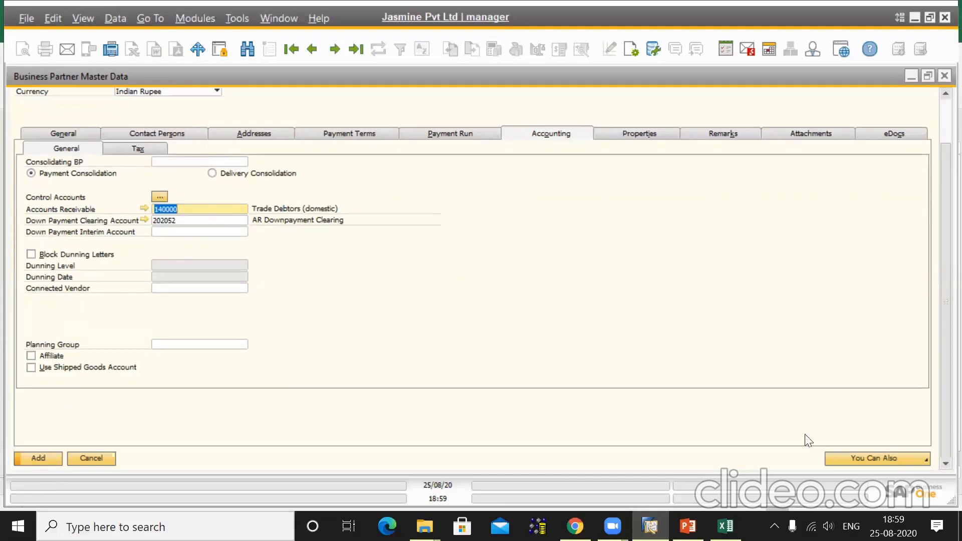
click(33, 461)
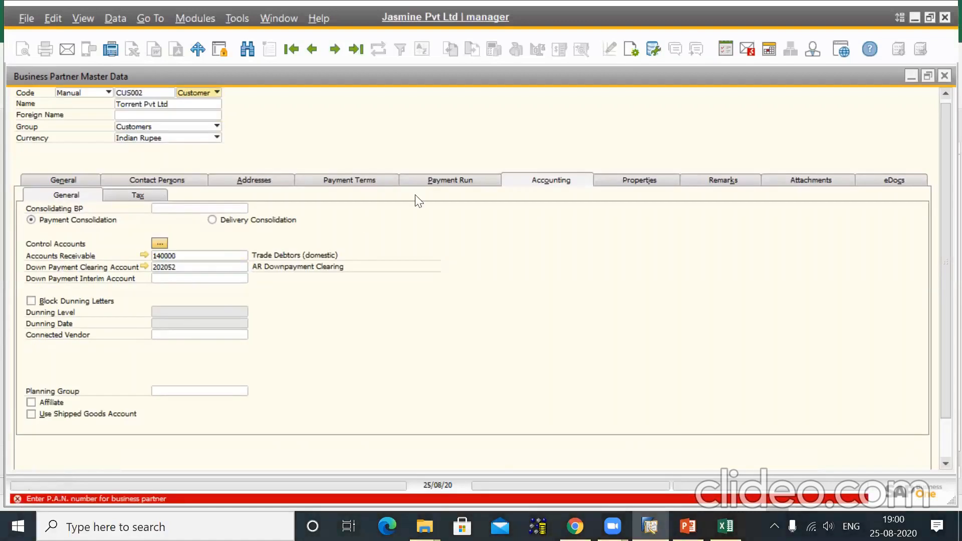
Turn off Subject to Withholding Tax in the customer's tax settings and add the customer record.
click(136, 197)
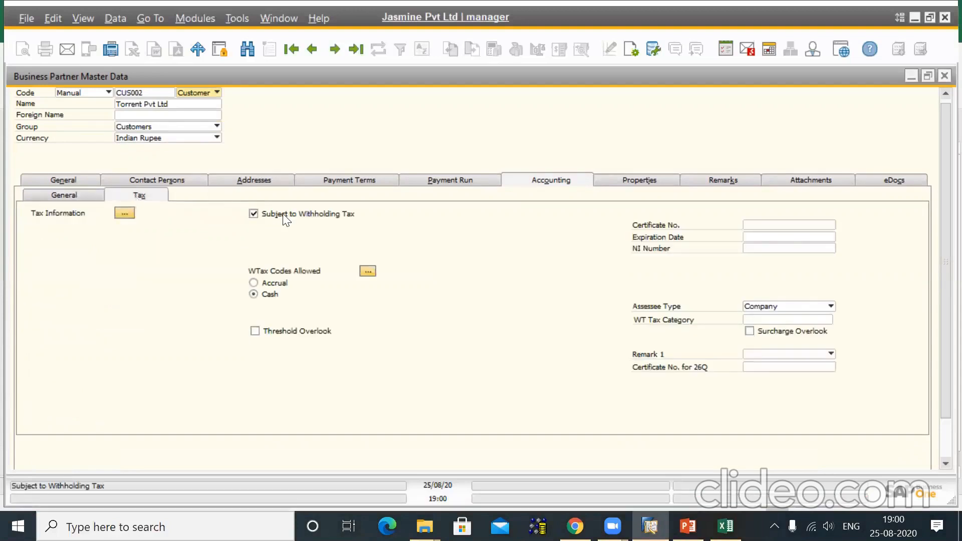
click(253, 214)
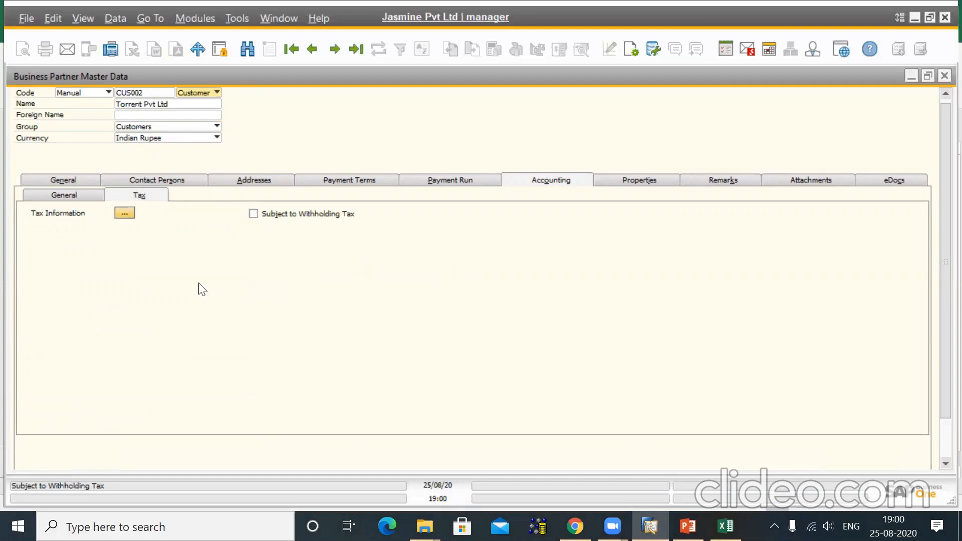
click(118, 216)
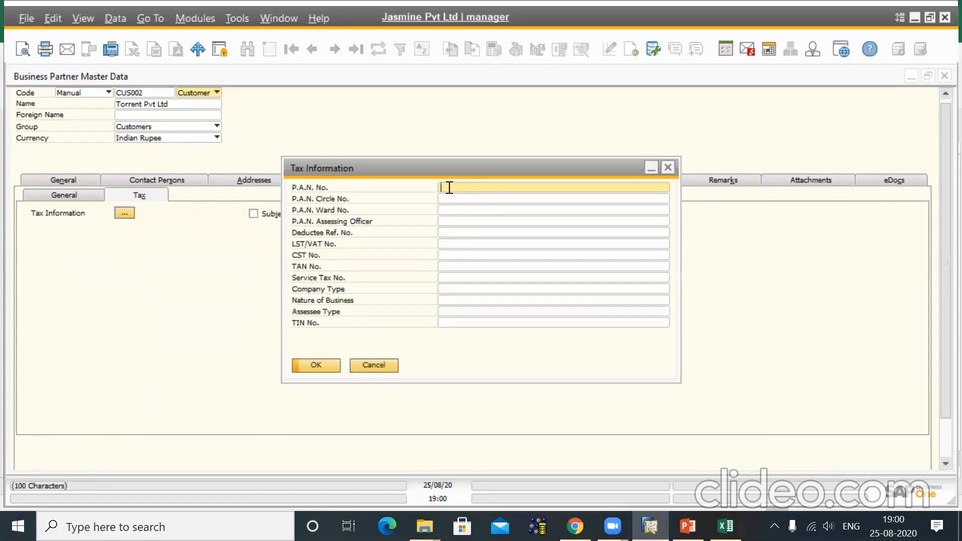
click(334, 369)
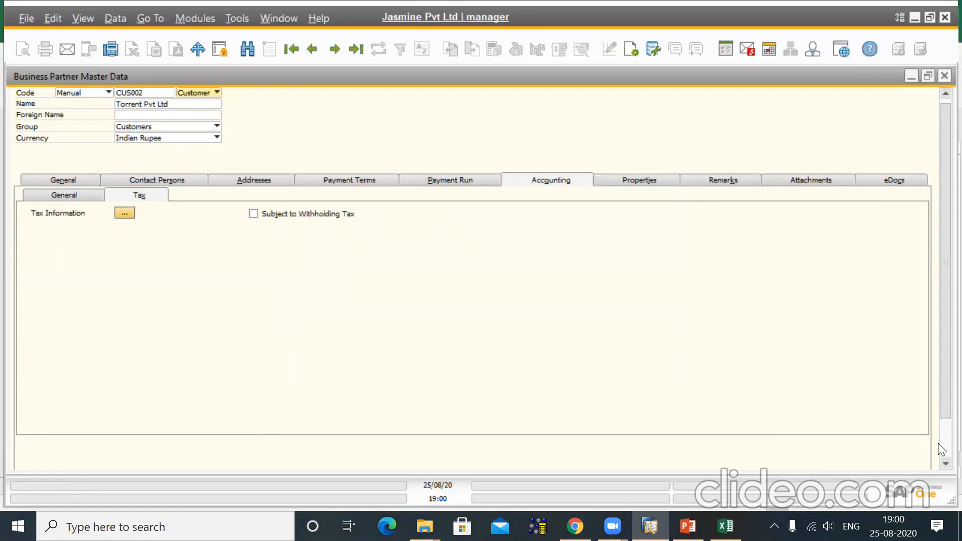
scroll(938, 444, down, 2)
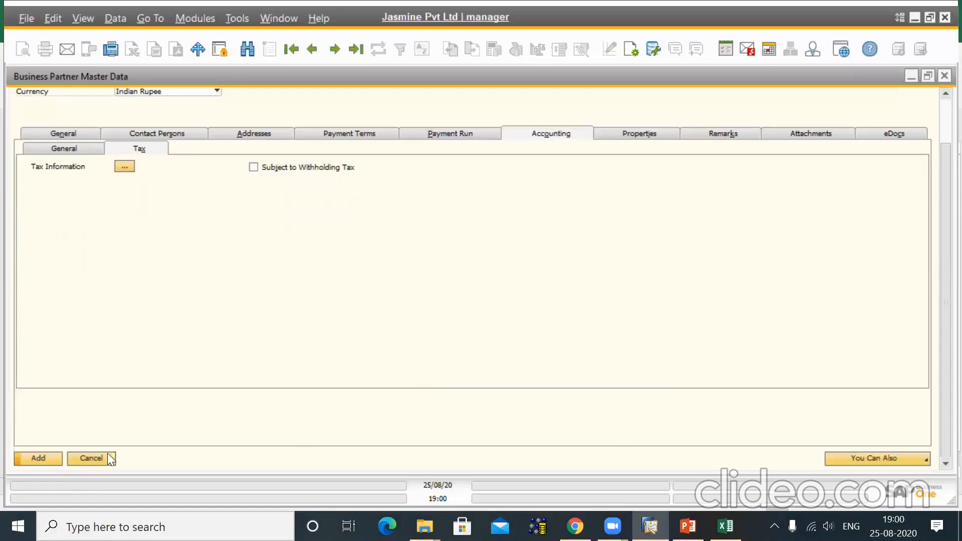
click(45, 461)
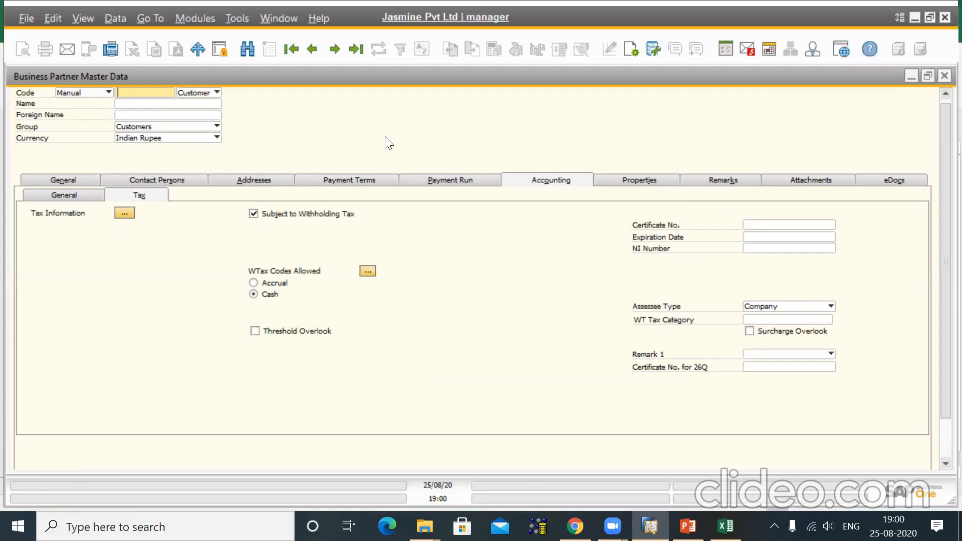
Close the business partner form and look up "gl" in the menu search to open G/L Account Determination.
click(939, 81)
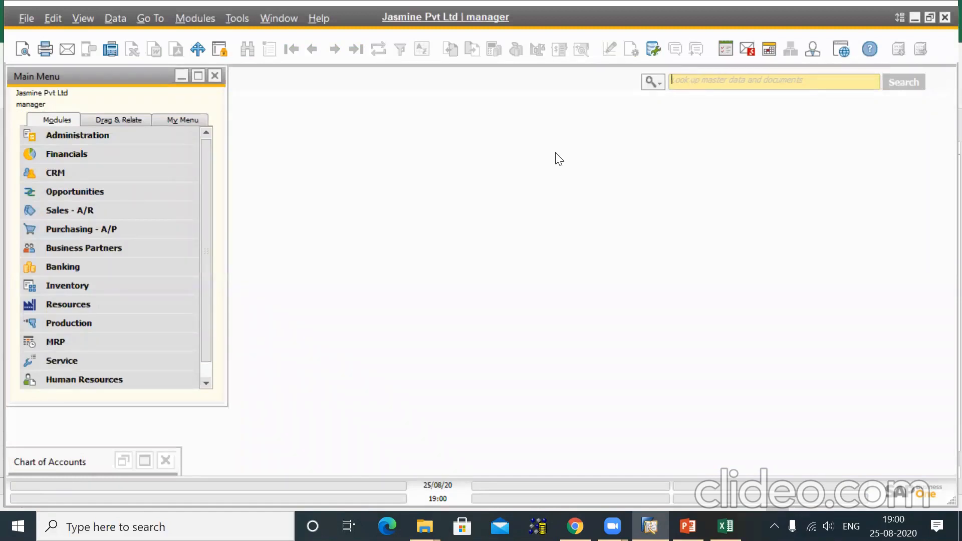
click(660, 86)
click(689, 115)
text(gl)
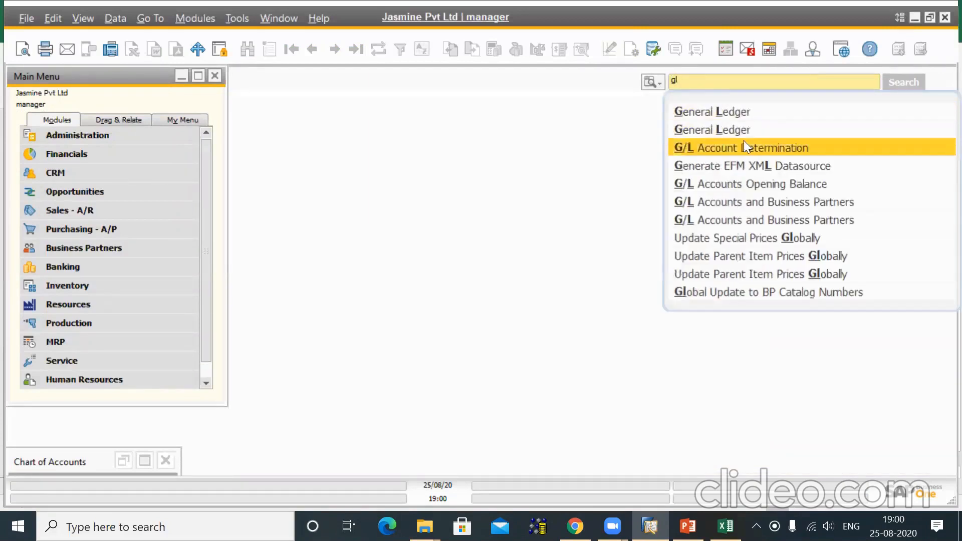
click(745, 145)
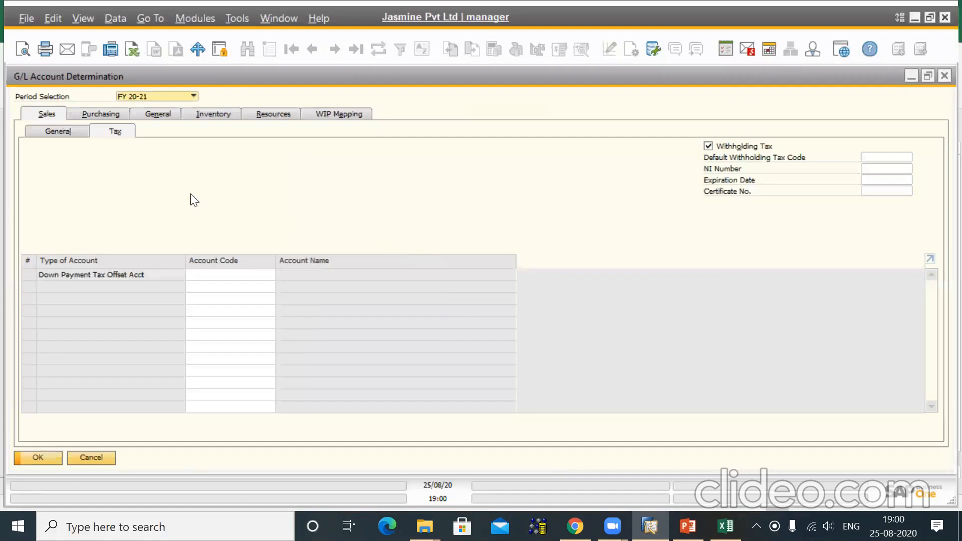
Disable Permit Change of Control Accounts in the general sales settings of G/L Account Determination and save the update.
click(50, 129)
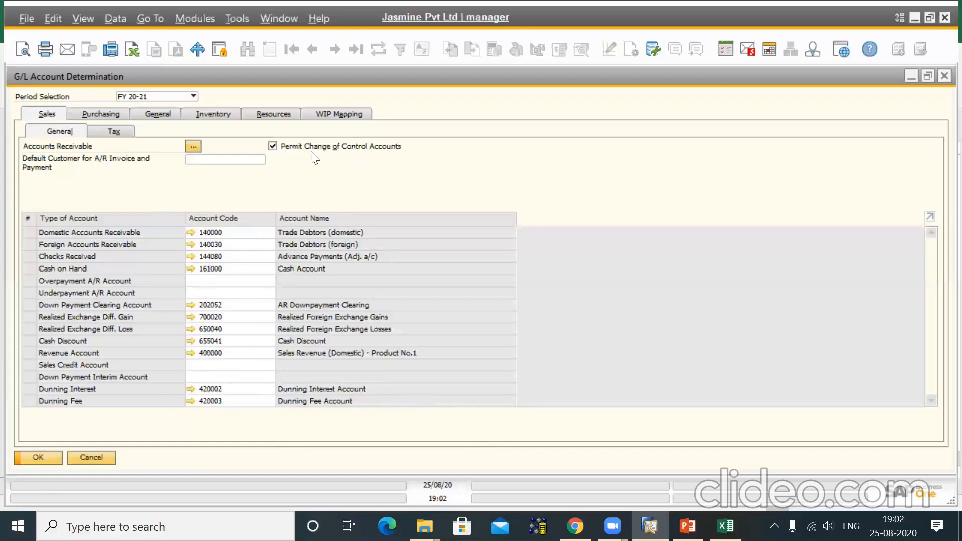
click(272, 147)
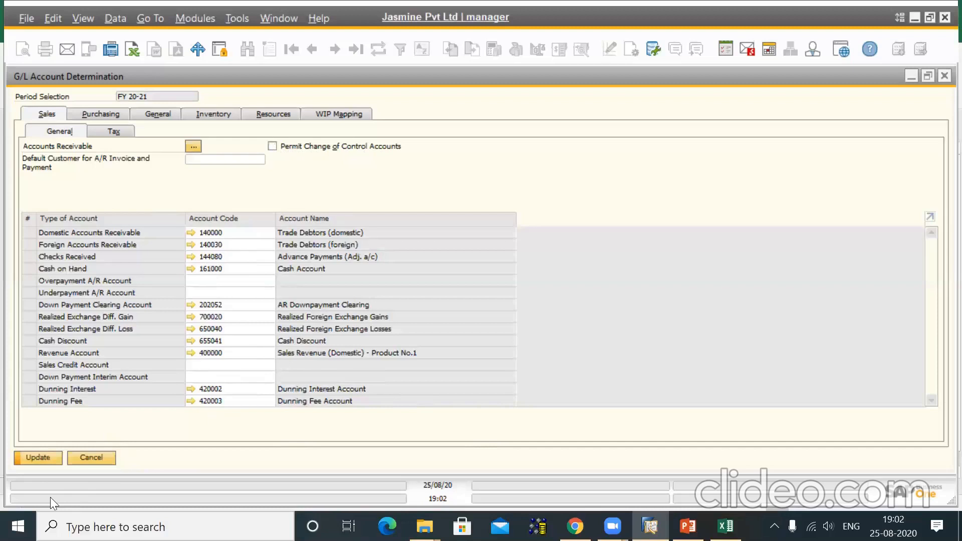
click(30, 457)
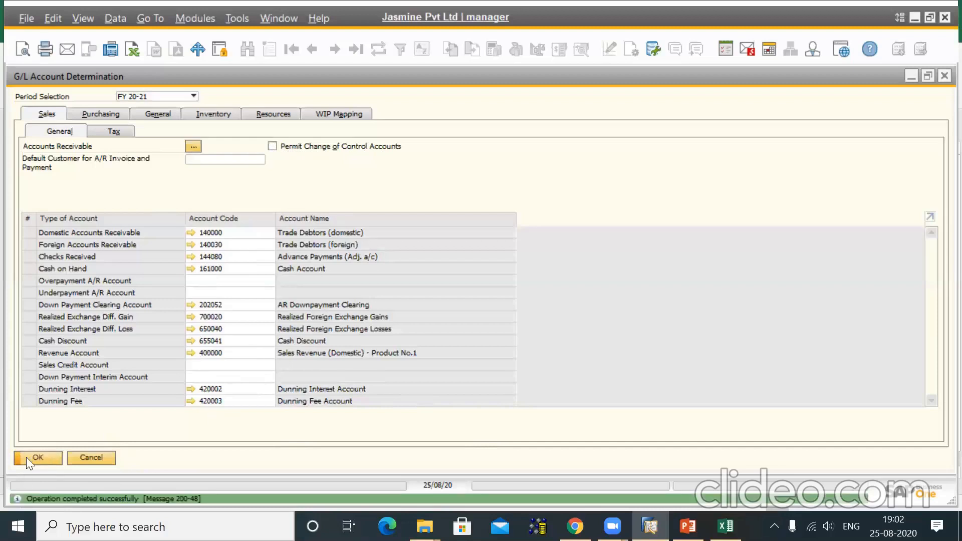
Start a blank customer master record and check whether its Accounts Receivable control account can be edited.
click(910, 76)
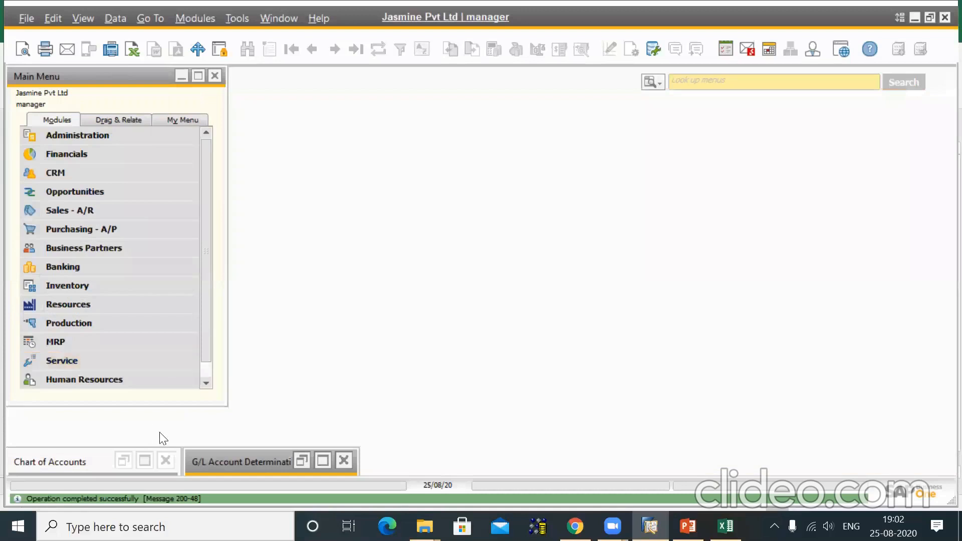
click(121, 244)
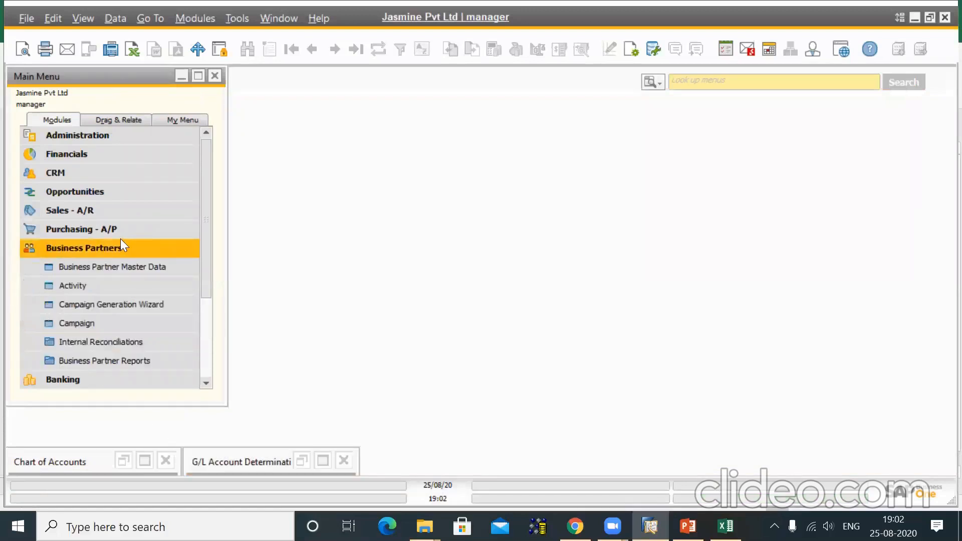
click(115, 266)
click(115, 267)
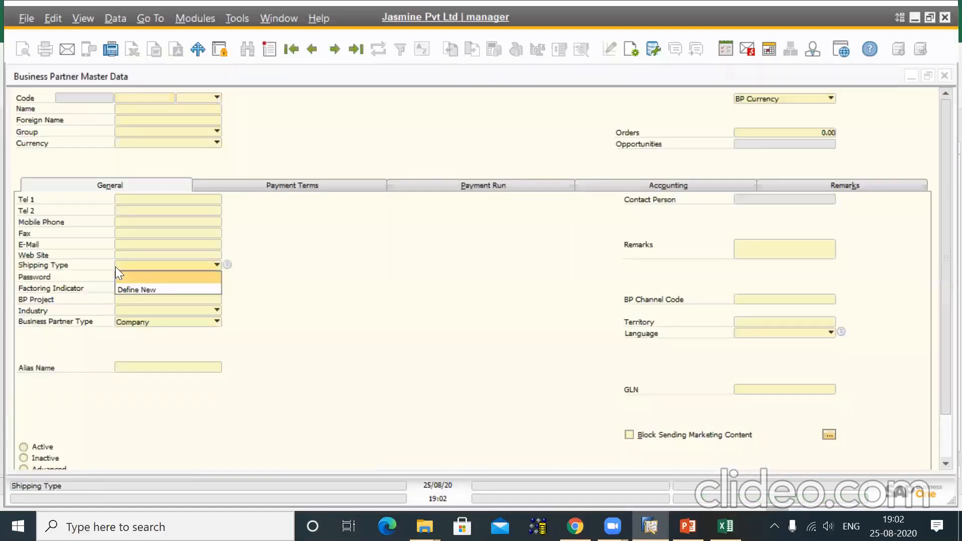
click(270, 56)
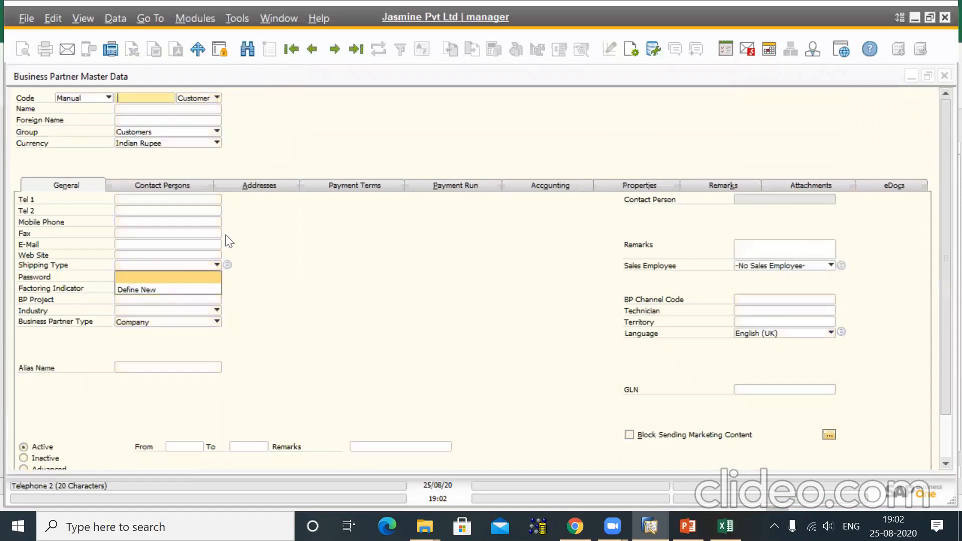
click(534, 179)
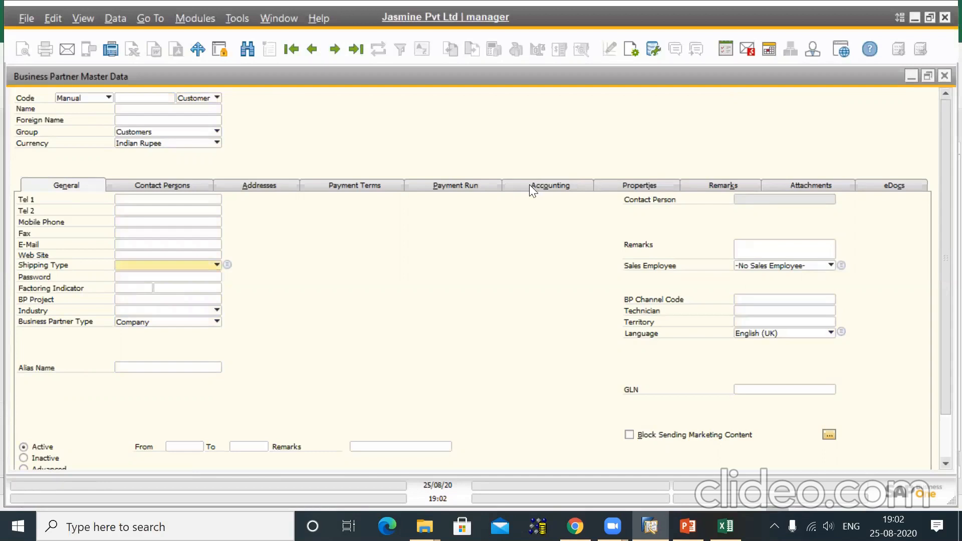
click(529, 185)
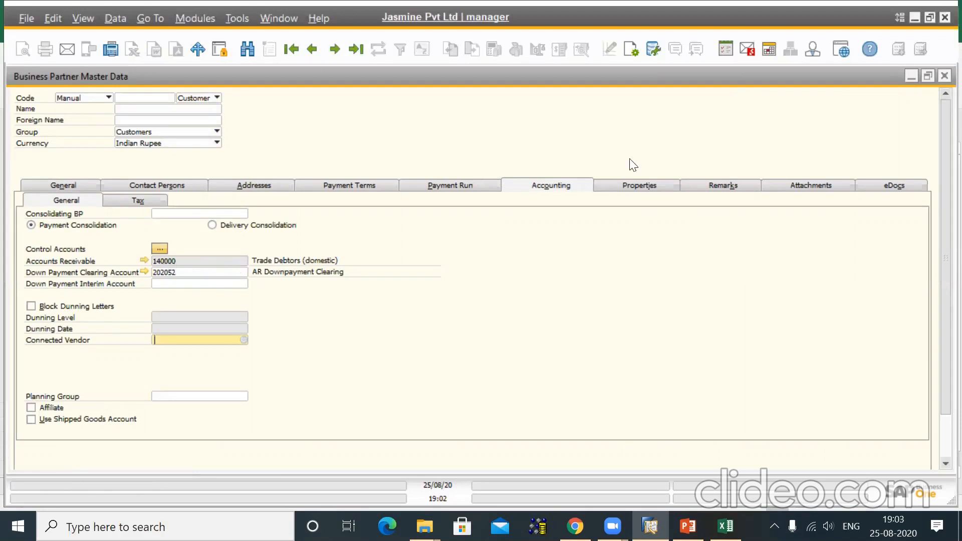
click(906, 77)
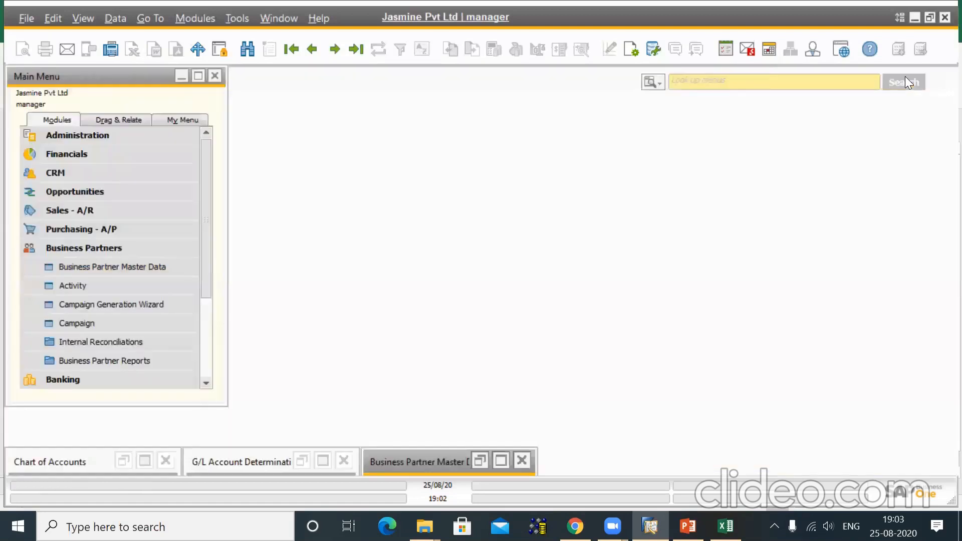
Enable Permit Change of Control Accounts in the general sales settings of G/L Account Determination and save the update.
click(324, 456)
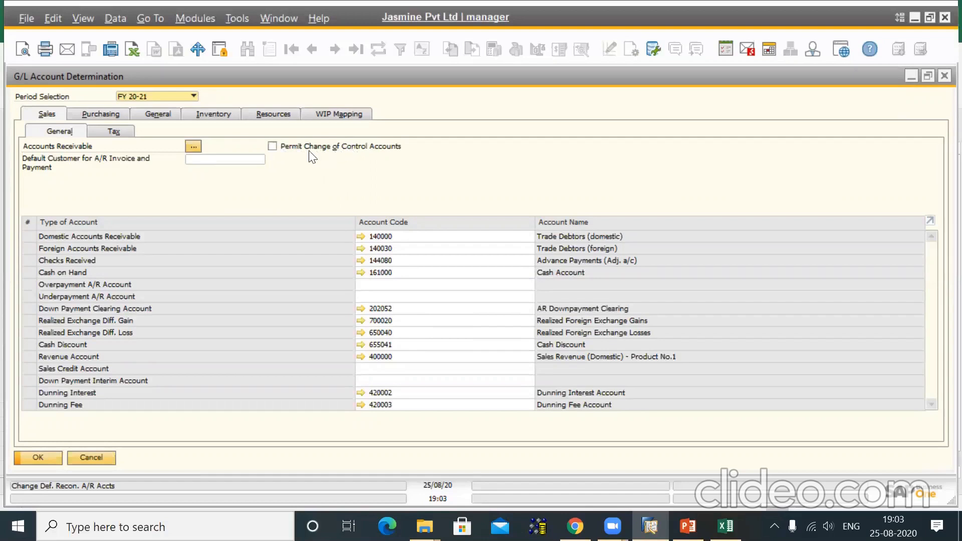
click(273, 146)
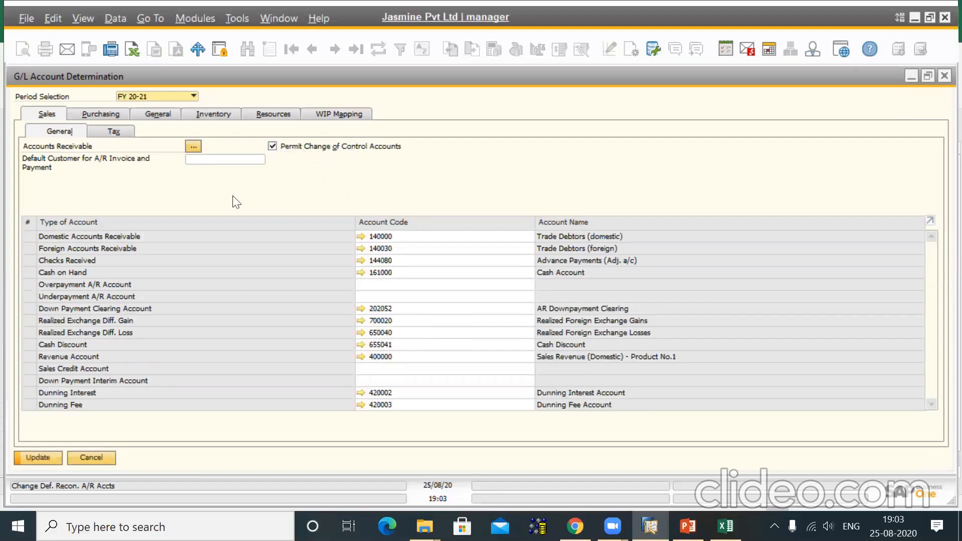
click(39, 458)
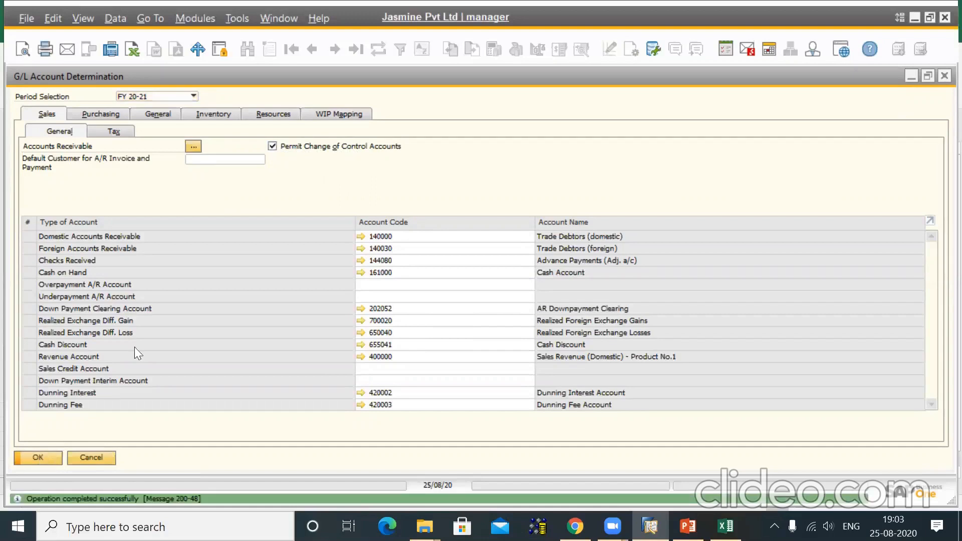
Clear Permit Change of Control Accounts and view the customers available as default customer for A/R invoice and payment, without choosing one.
click(281, 148)
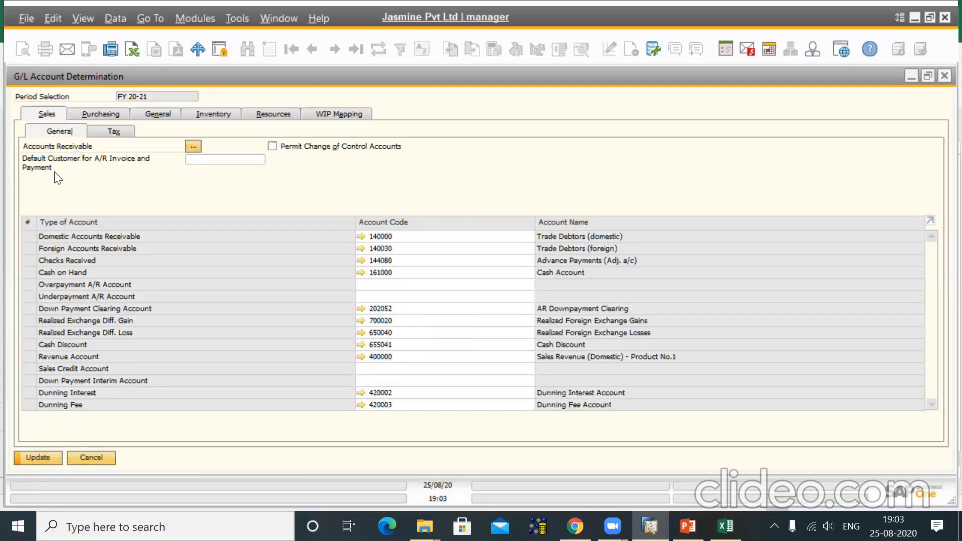
click(228, 160)
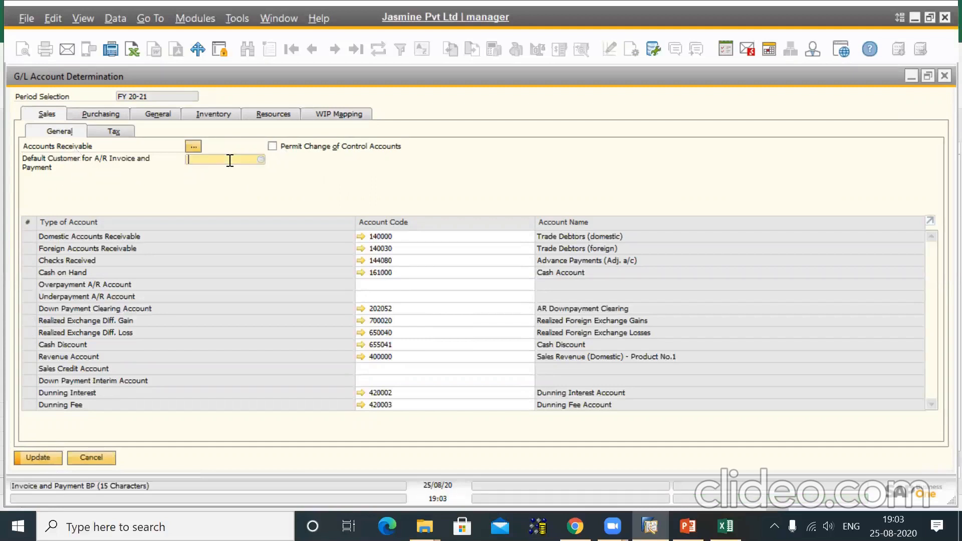
click(260, 160)
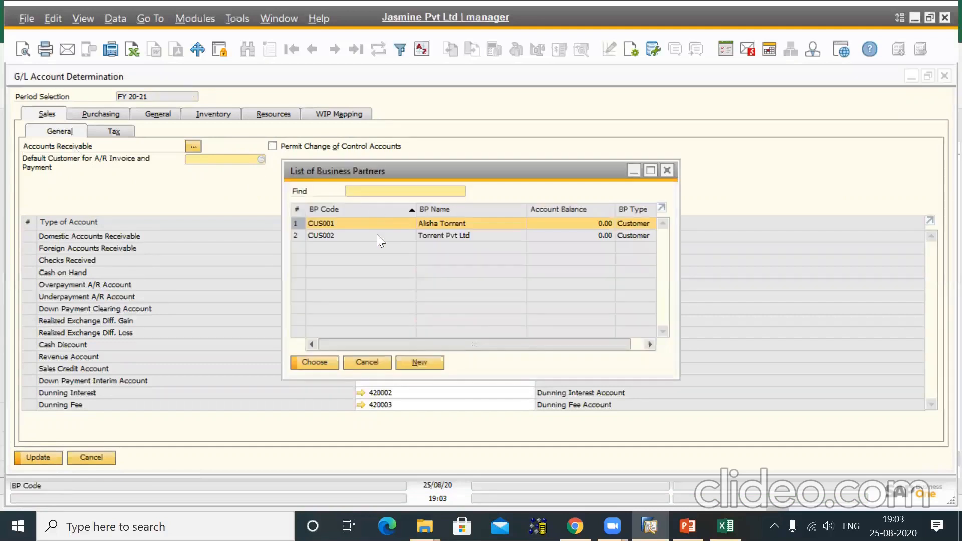
click(378, 362)
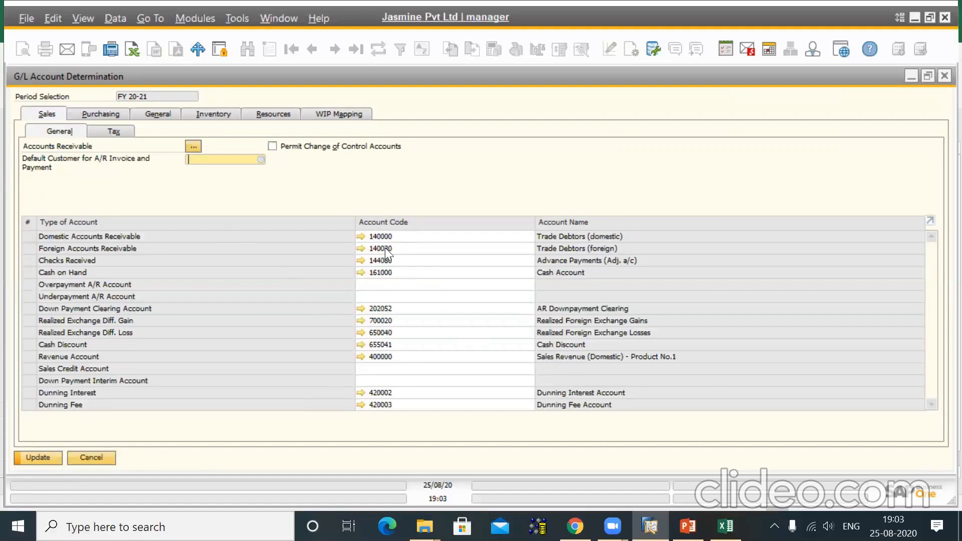
Show the purchasing account determination and consult the vendor/creditors entry on Sheet3 of the Jasmin workbook in Excel before returning to SAP Business One.
click(95, 113)
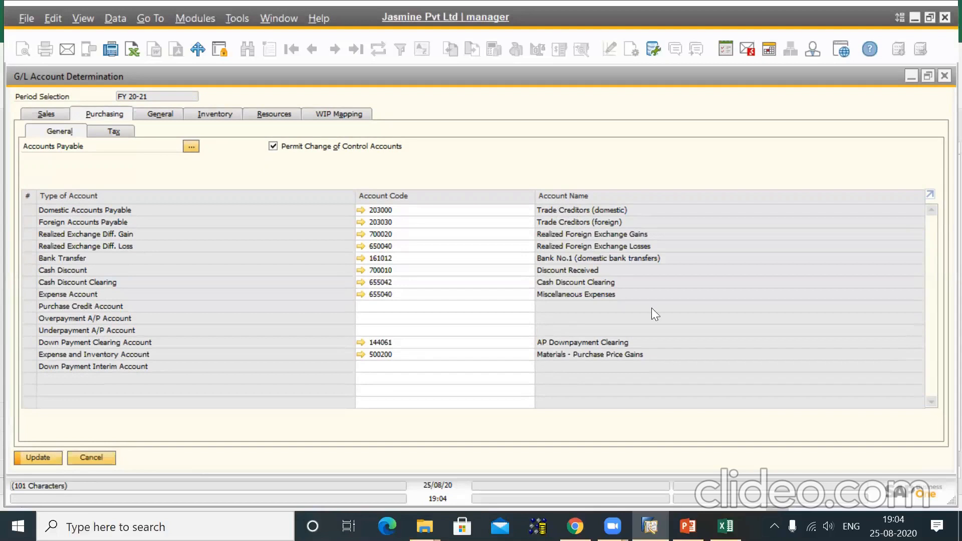
click(725, 526)
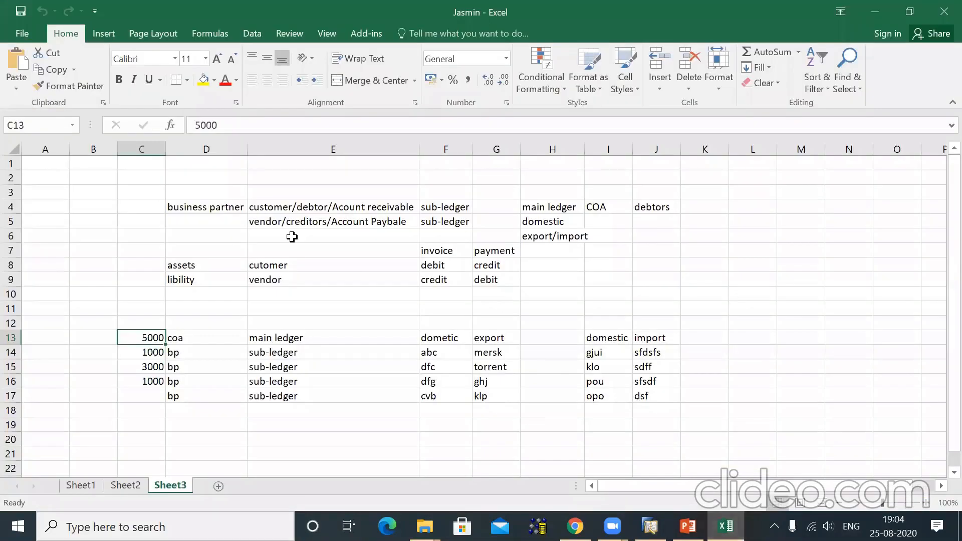
click(280, 221)
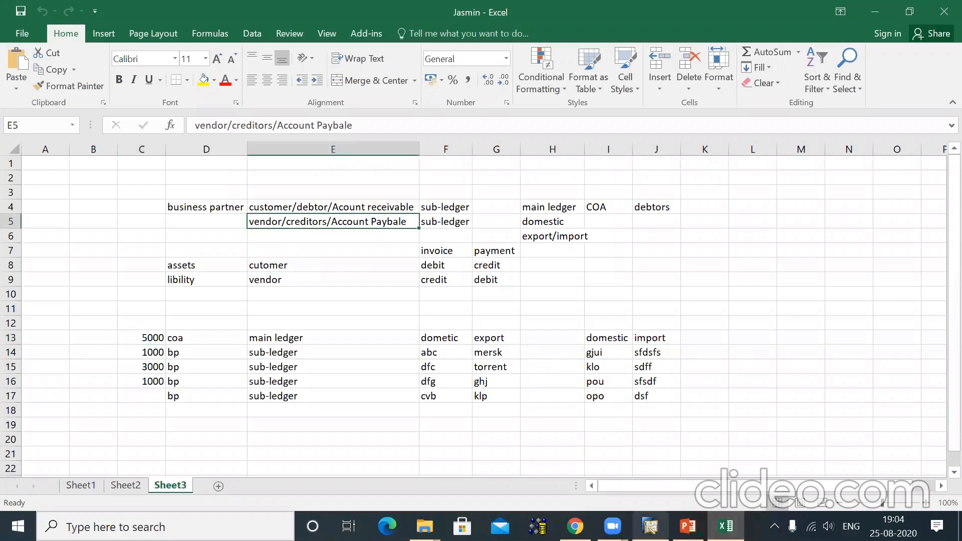
click(650, 526)
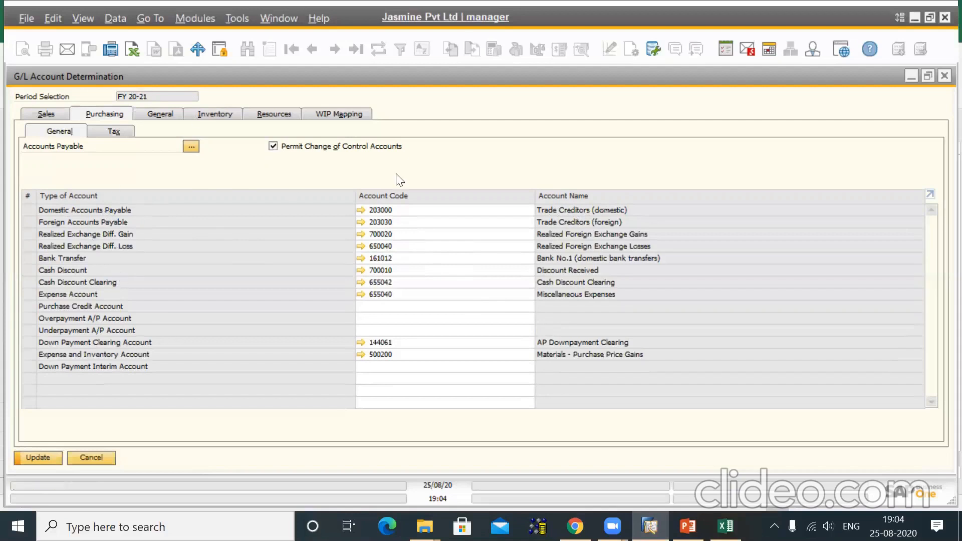
View the accounts available for Domestic Accounts Payable and leave the list without choosing one.
click(524, 213)
click(529, 211)
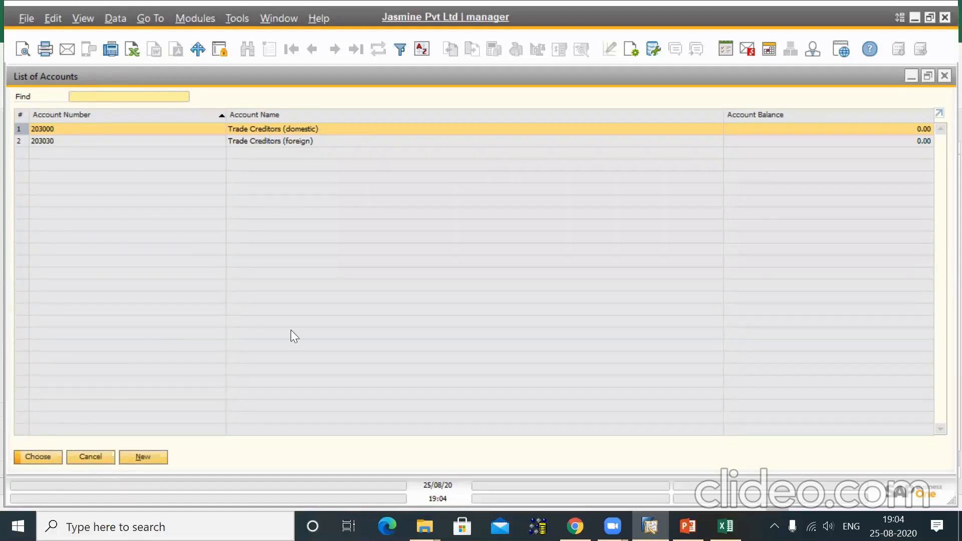
click(99, 457)
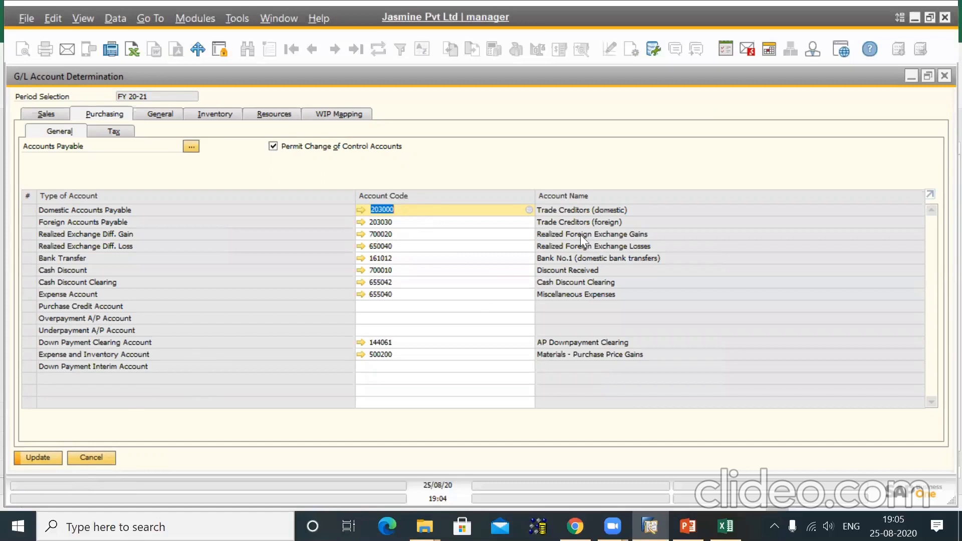
Start a blank vendor master record, check its Accounts Payable control account and address details, and minimize the form.
click(910, 76)
click(154, 265)
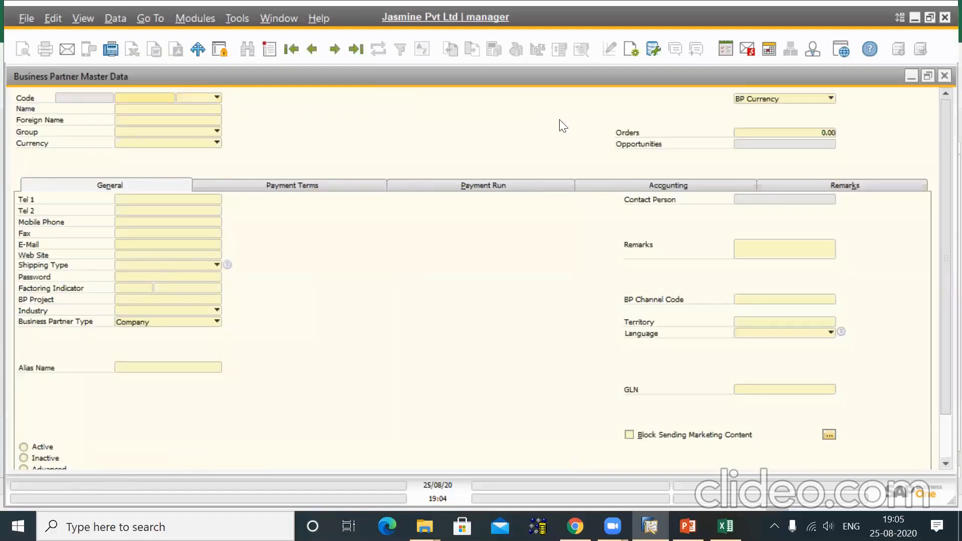
click(269, 49)
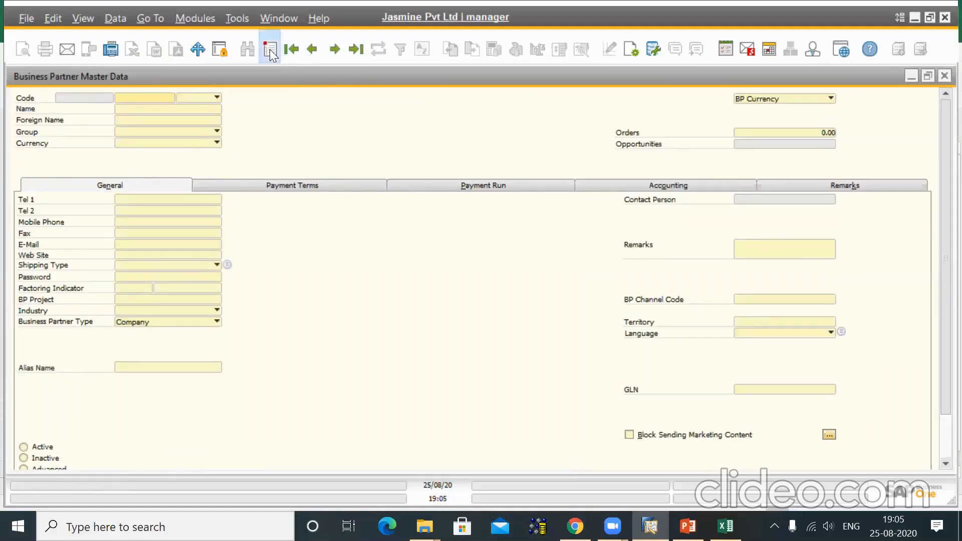
click(209, 99)
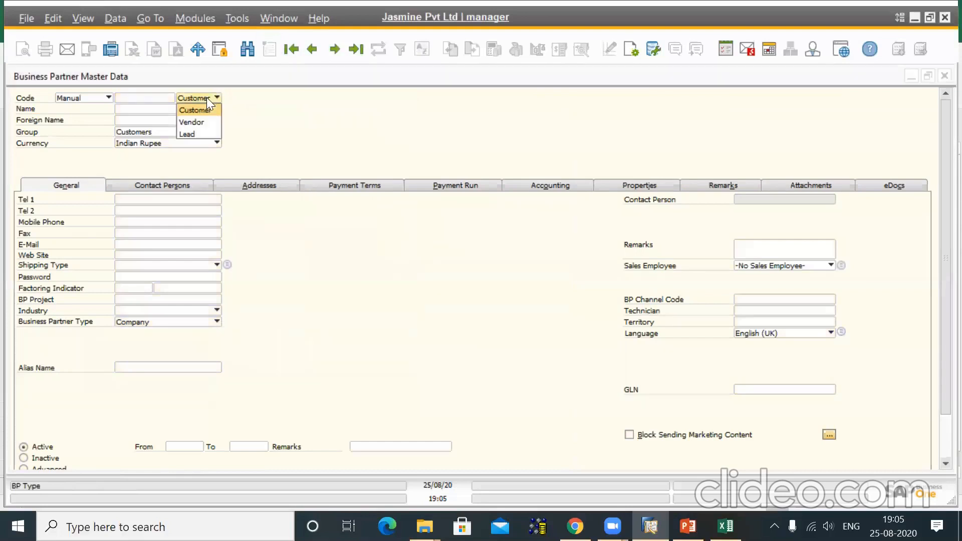
click(197, 122)
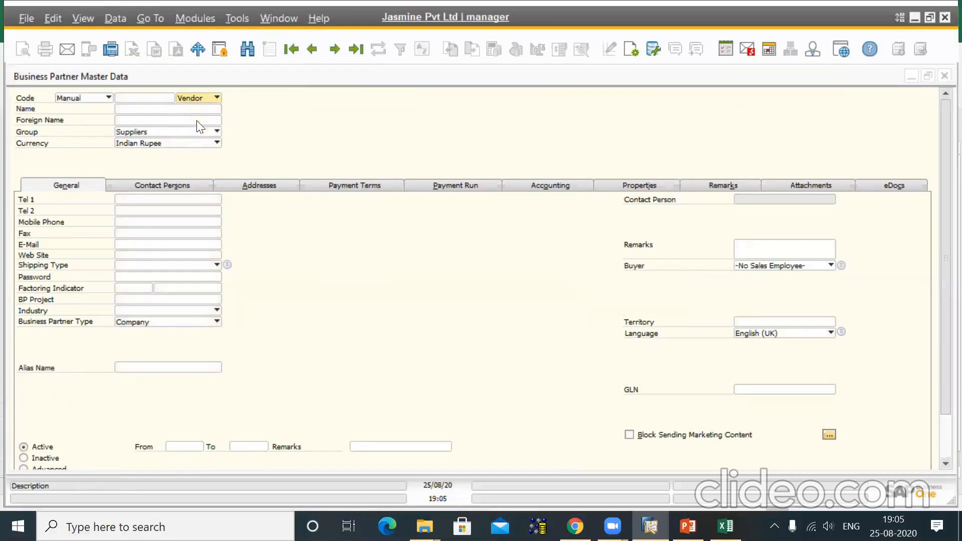
click(564, 186)
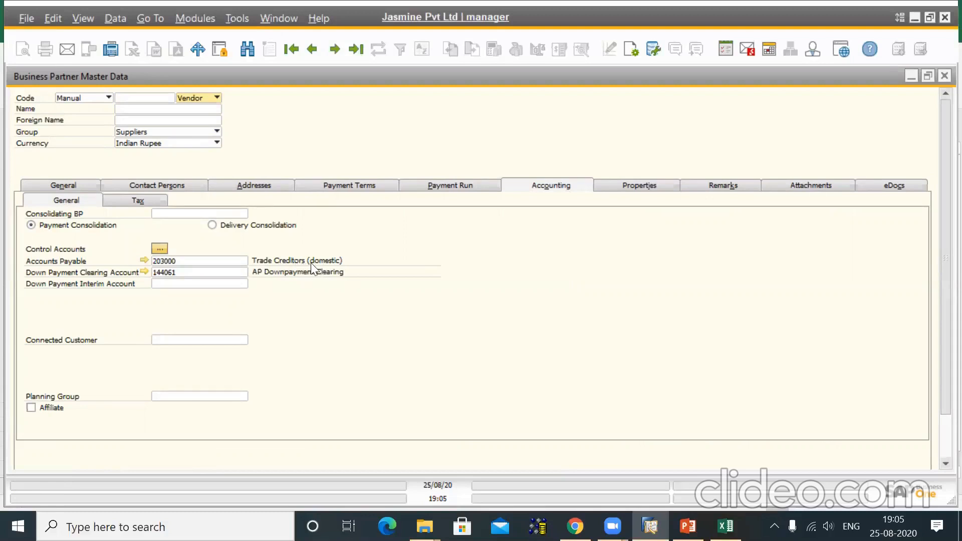
click(281, 186)
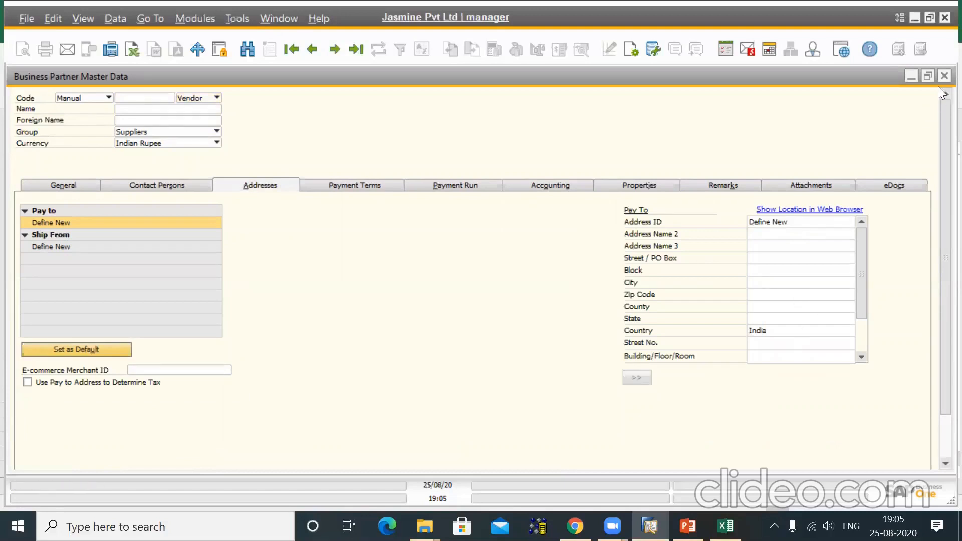
click(911, 76)
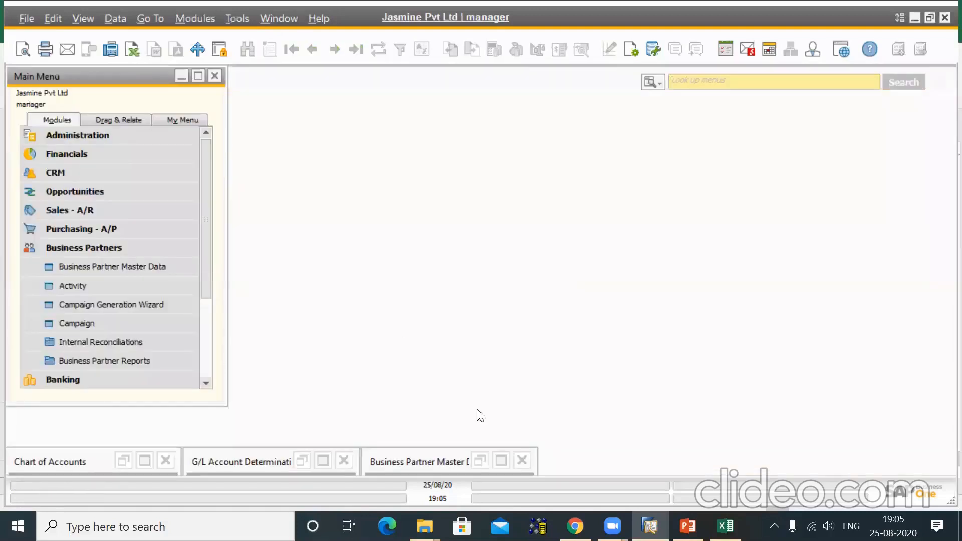
Examine the purchasing accounts for bank transfer, cash discount, discount clearing, down payment clearing, overpayment and underpayment in G/L Account Determination.
click(323, 461)
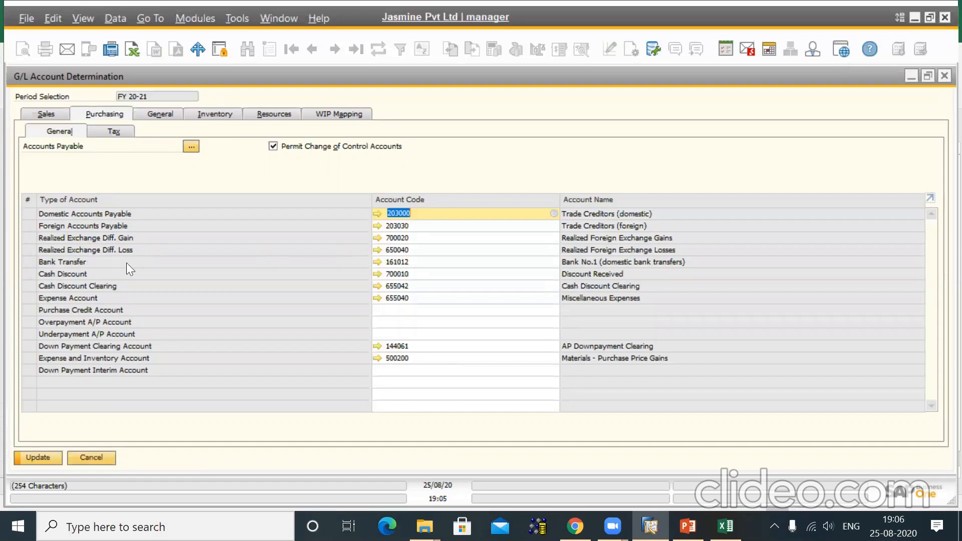
click(395, 261)
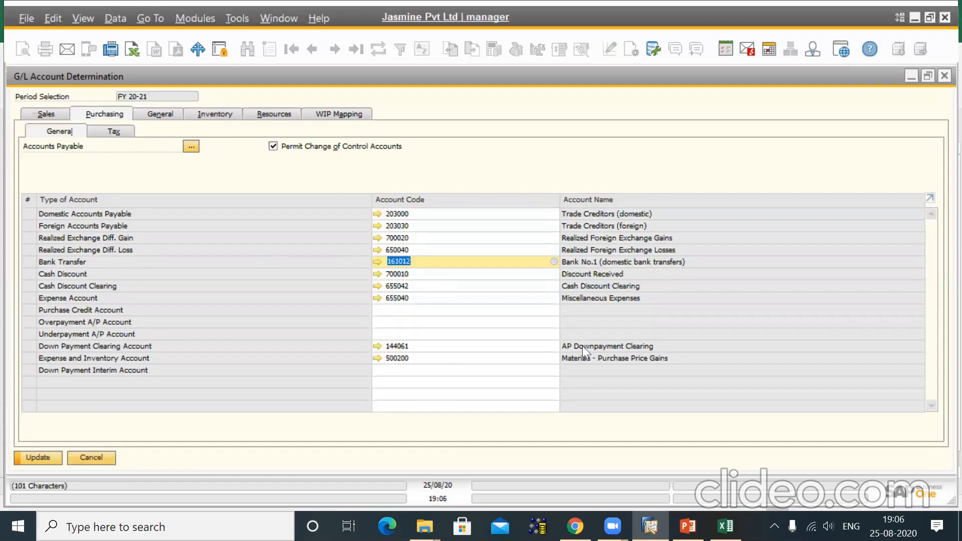
click(416, 275)
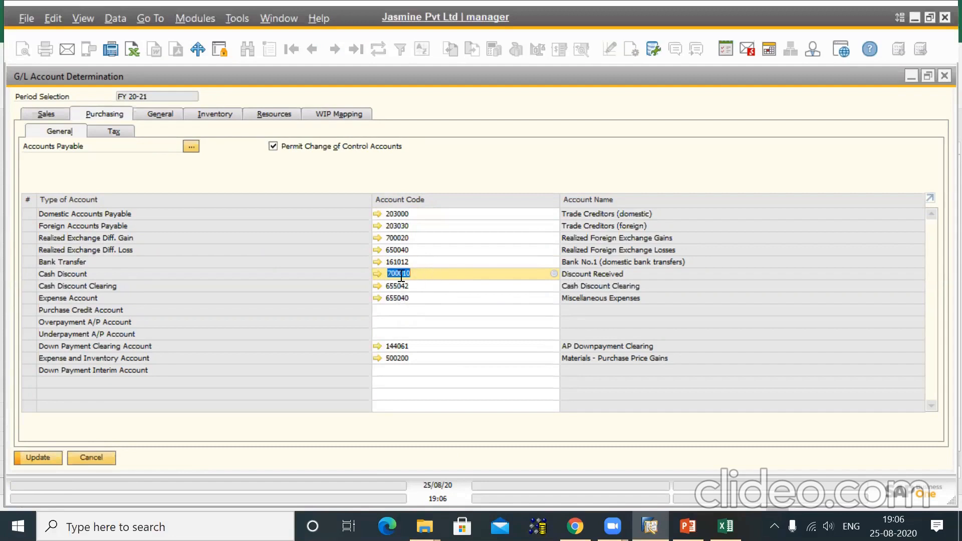
click(424, 276)
click(407, 285)
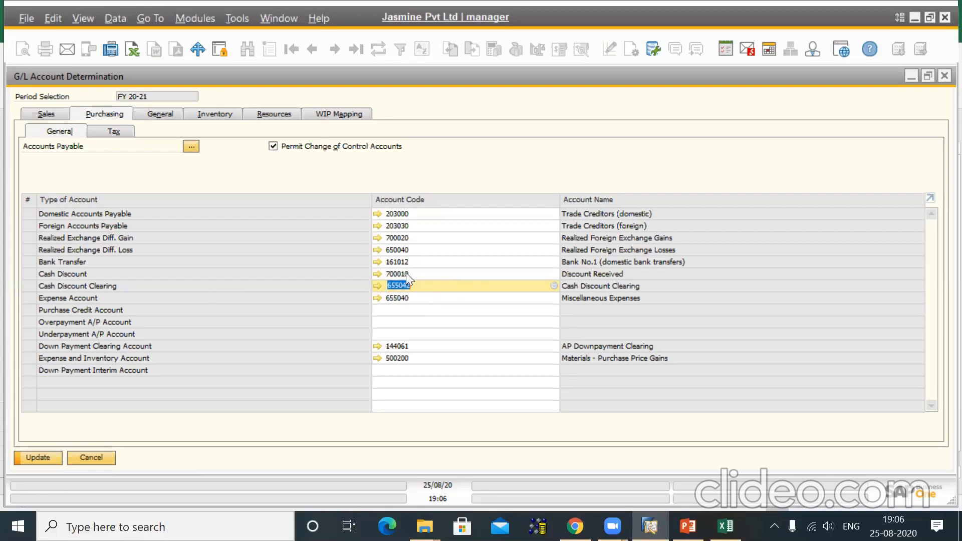
click(405, 274)
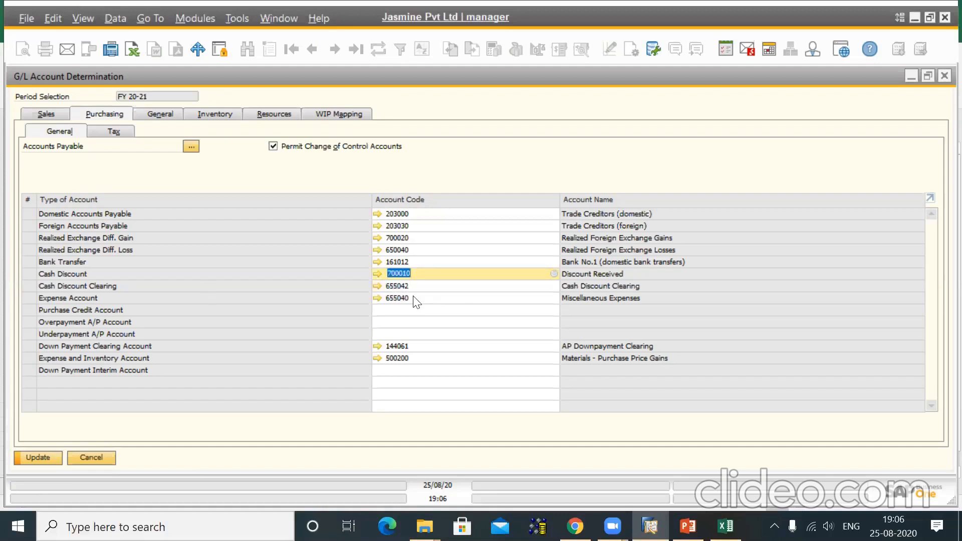
click(403, 345)
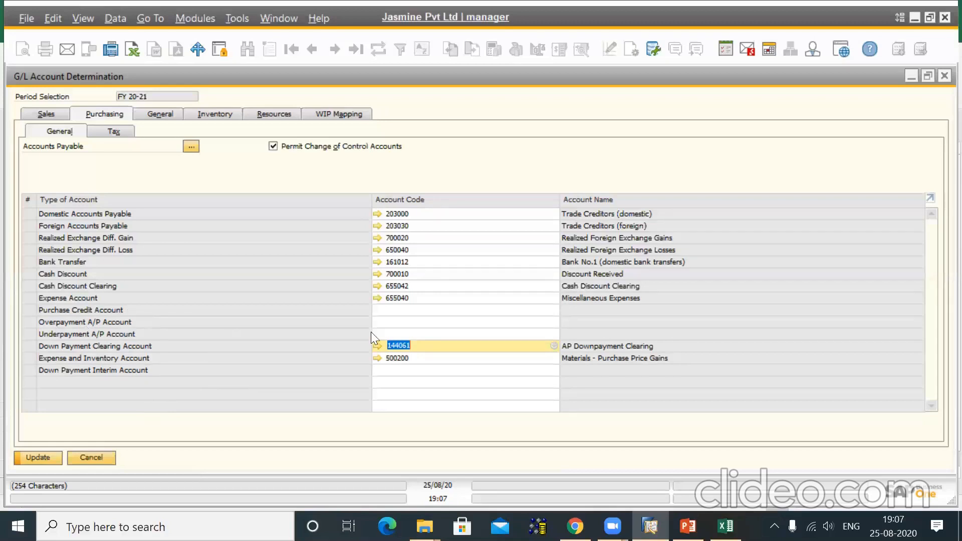
click(392, 322)
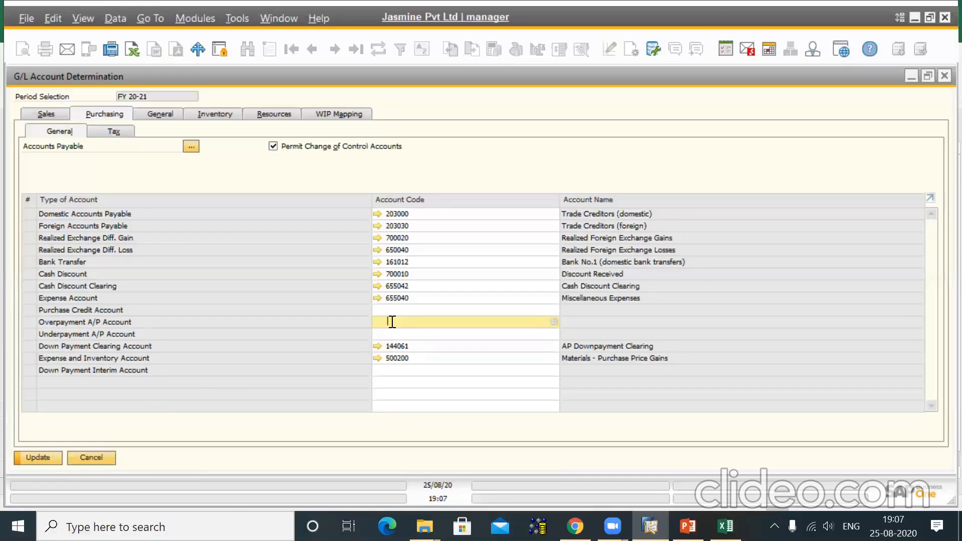
click(397, 334)
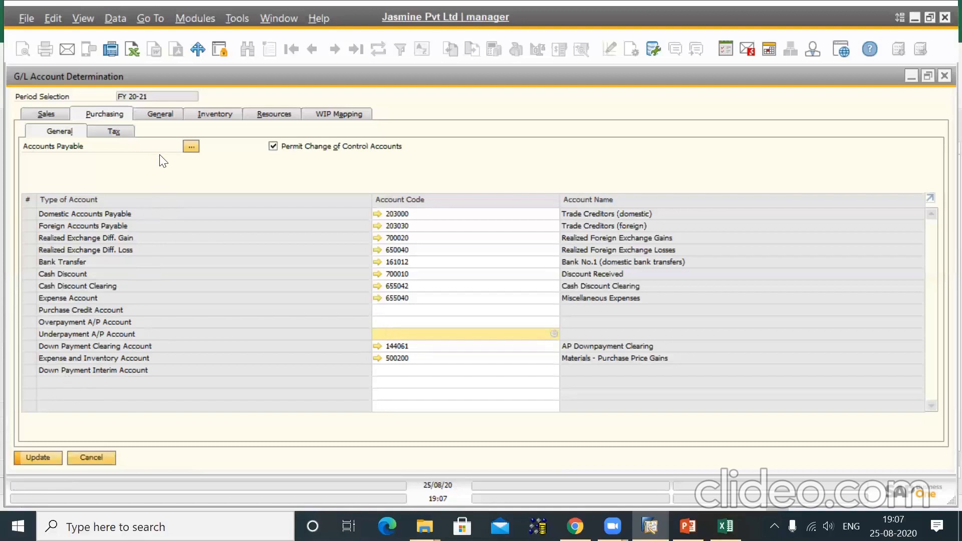
Examine the general account determination, including the Outgoing CENVAT Clearing and PLA accounts.
click(159, 116)
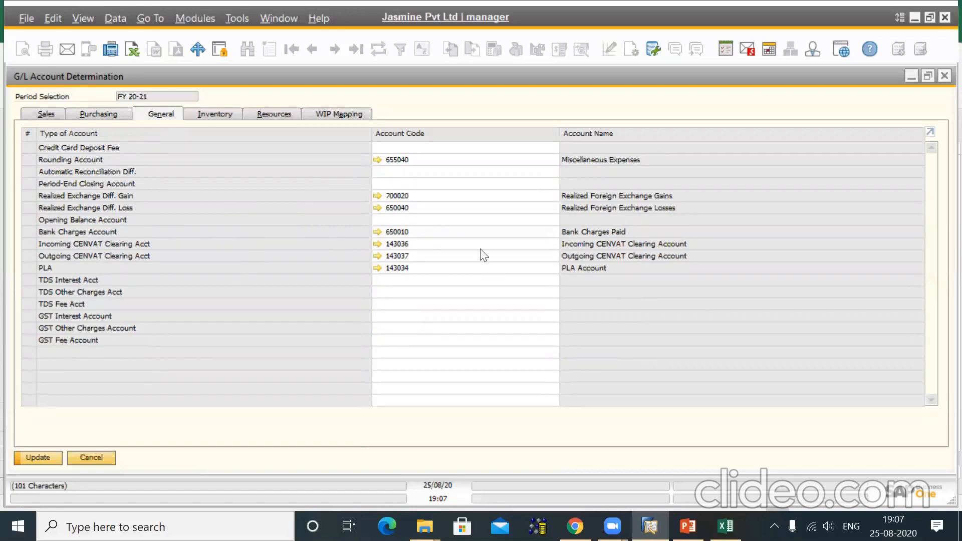
click(442, 257)
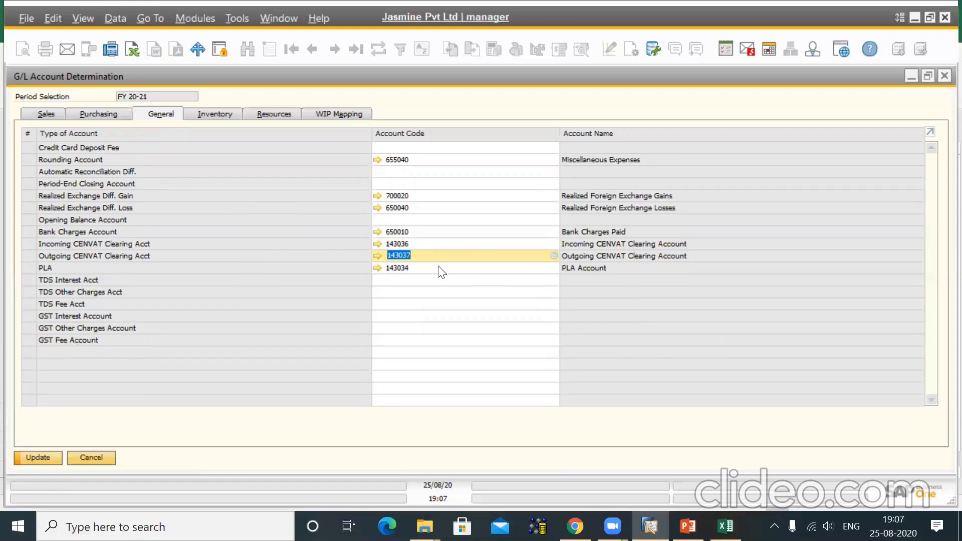
click(440, 267)
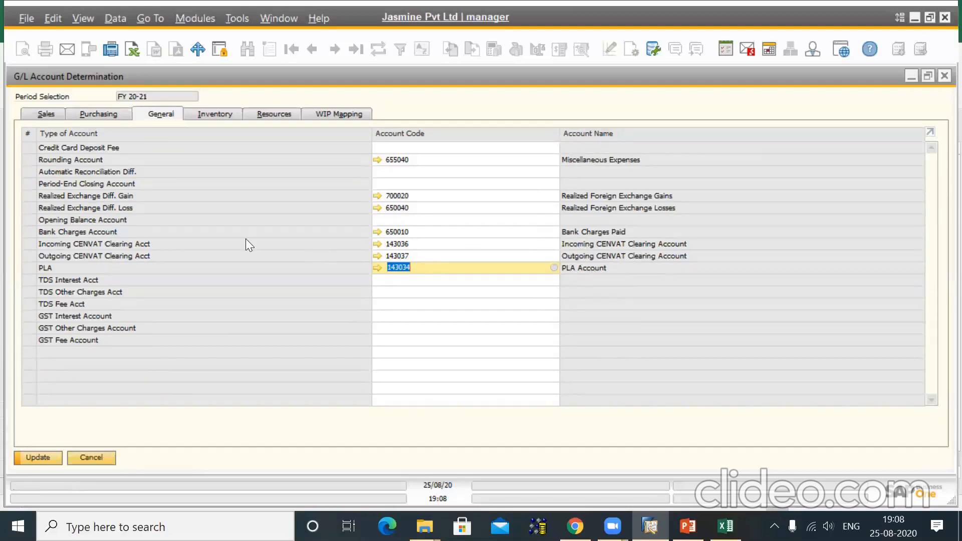
click(200, 115)
click(164, 116)
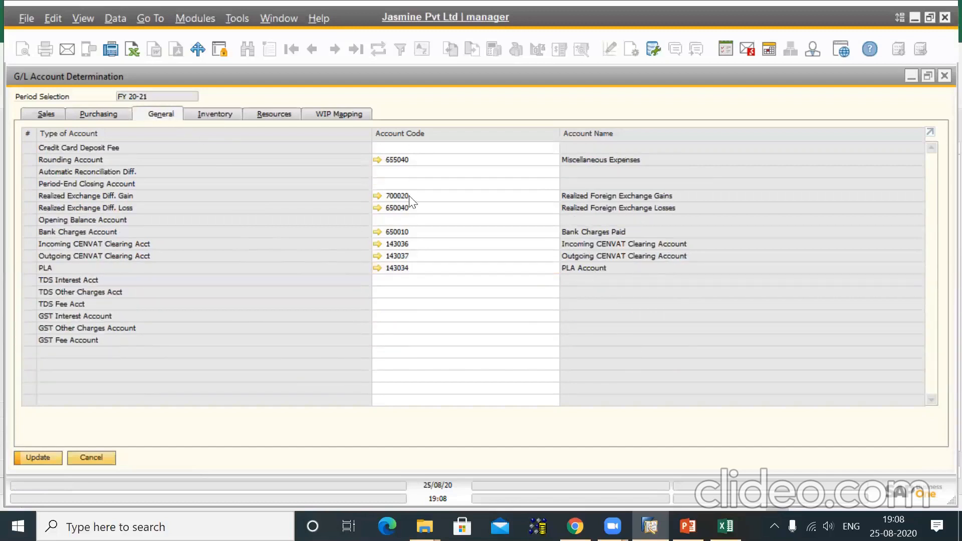
Examine the inventory account determination and browse the accounts available for the Inventory Account, leaving the list without choosing one.
click(228, 115)
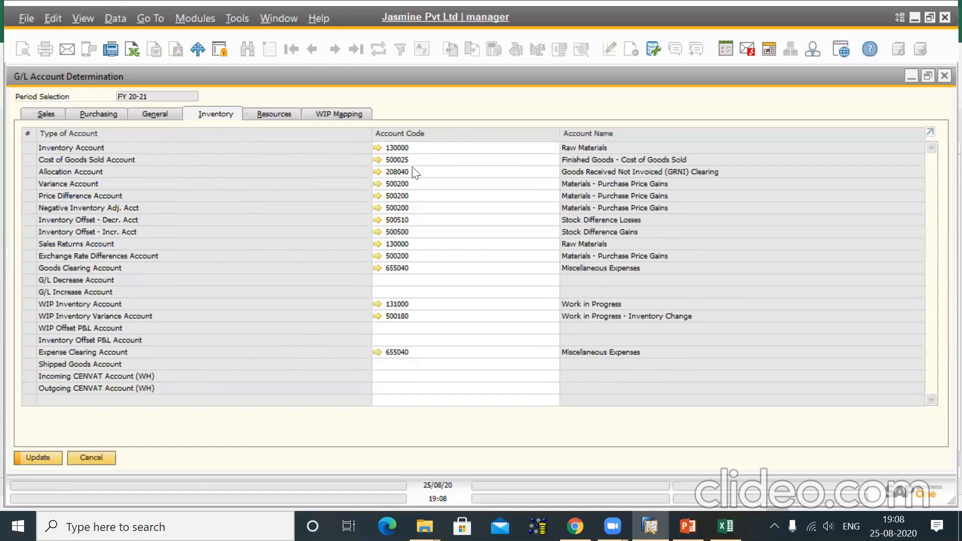
click(475, 148)
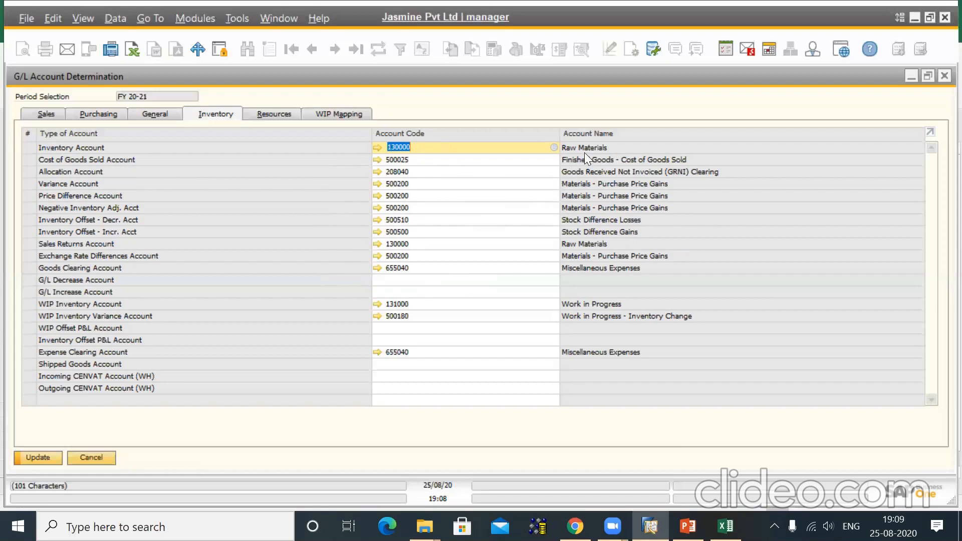
click(554, 147)
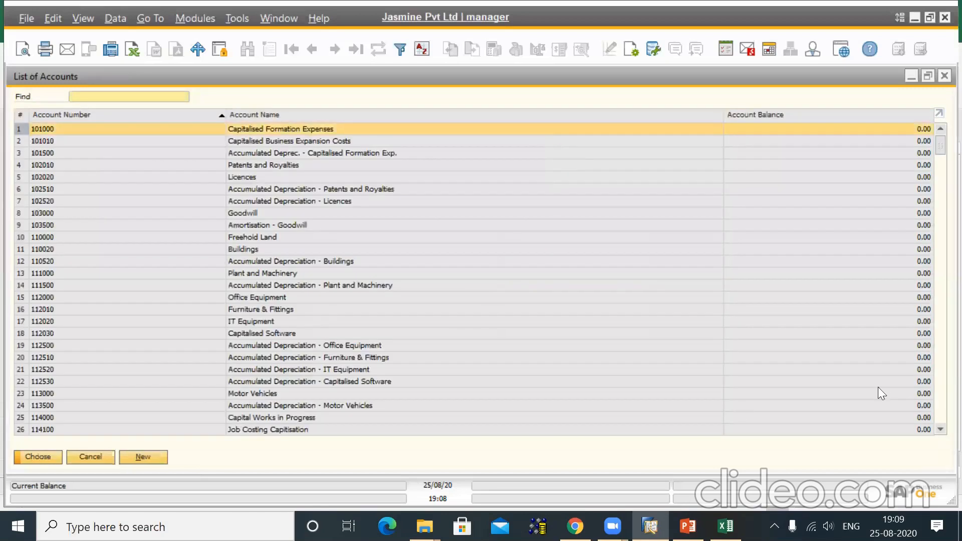
click(938, 413)
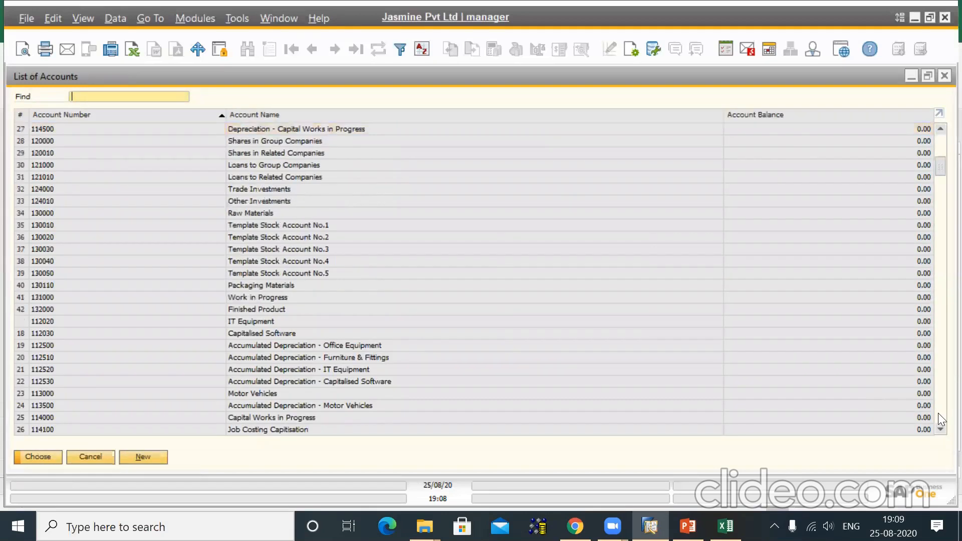
click(938, 413)
click(939, 413)
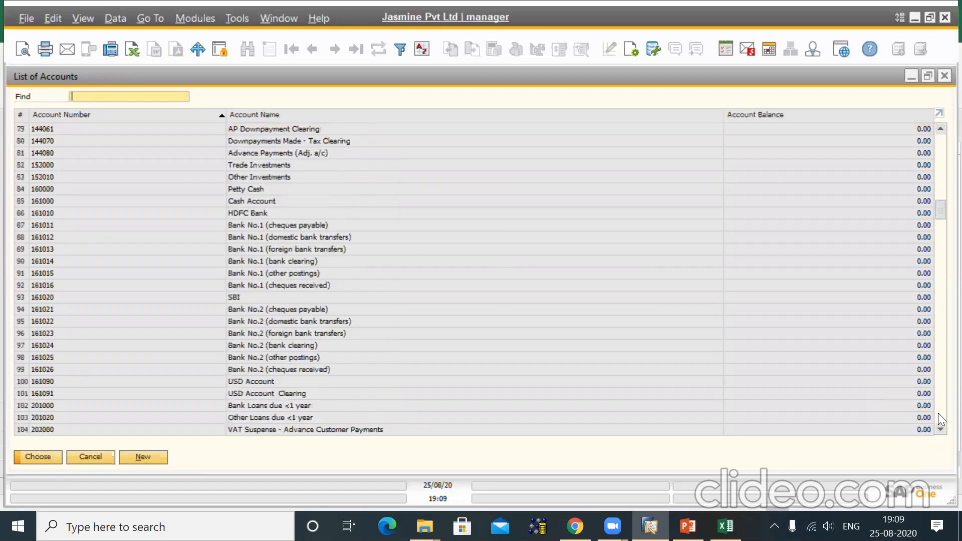
click(938, 413)
click(591, 249)
click(941, 129)
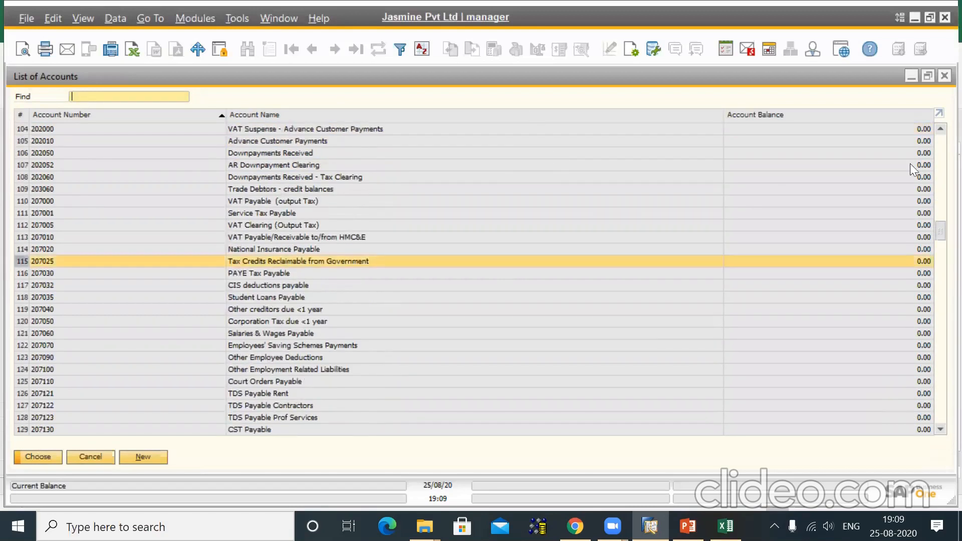
click(944, 76)
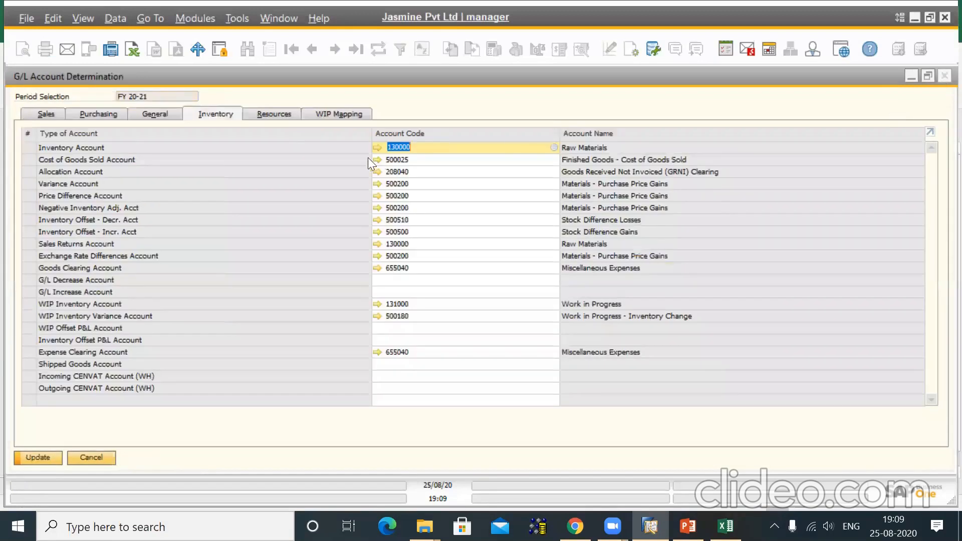
Open the Inventory Account's linked record in the Chart of Accounts, inspect the Work in Progress and Finished Product stock accounts, and close the chart.
click(376, 147)
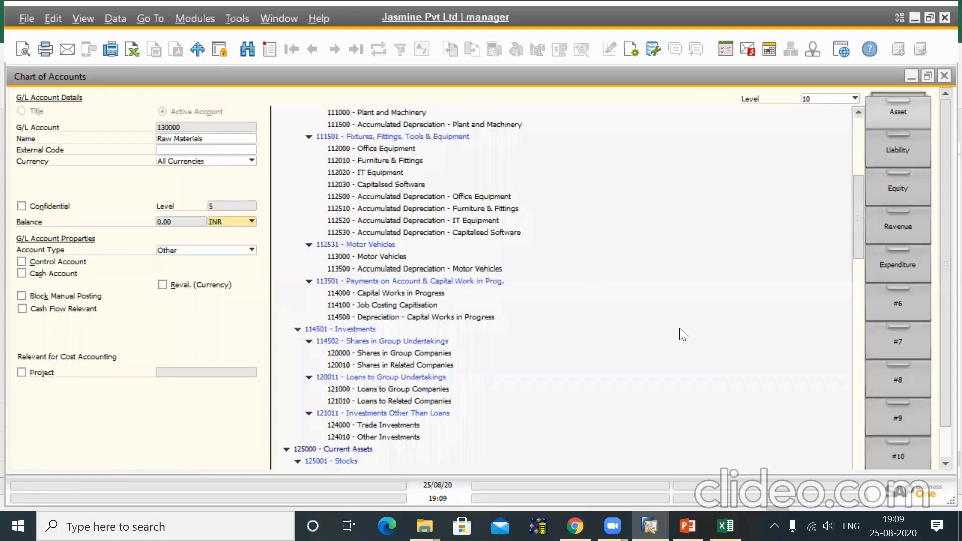
click(858, 458)
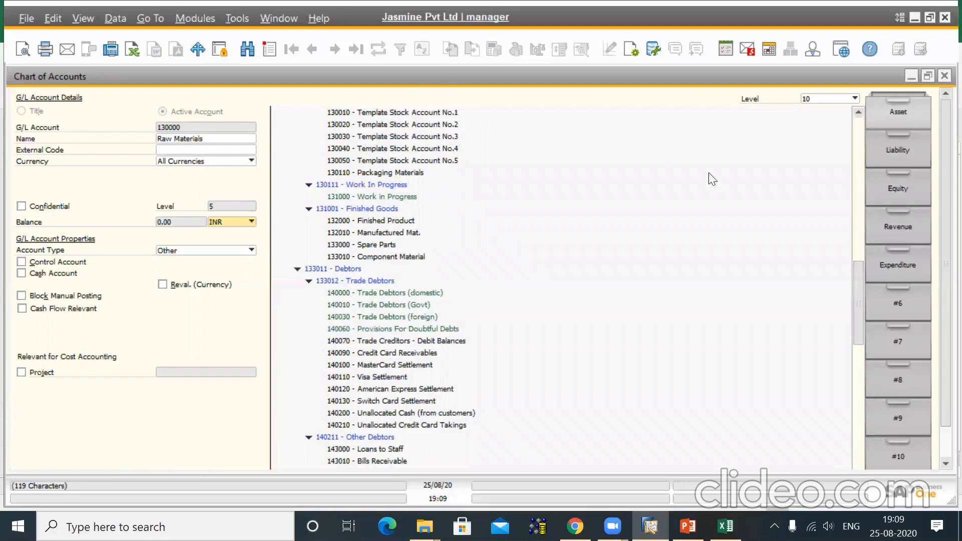
click(374, 196)
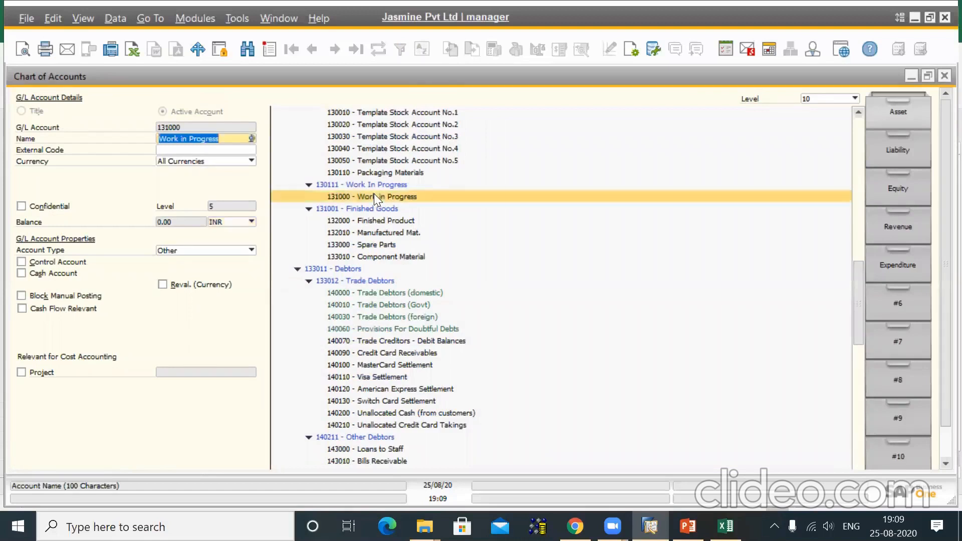
click(387, 216)
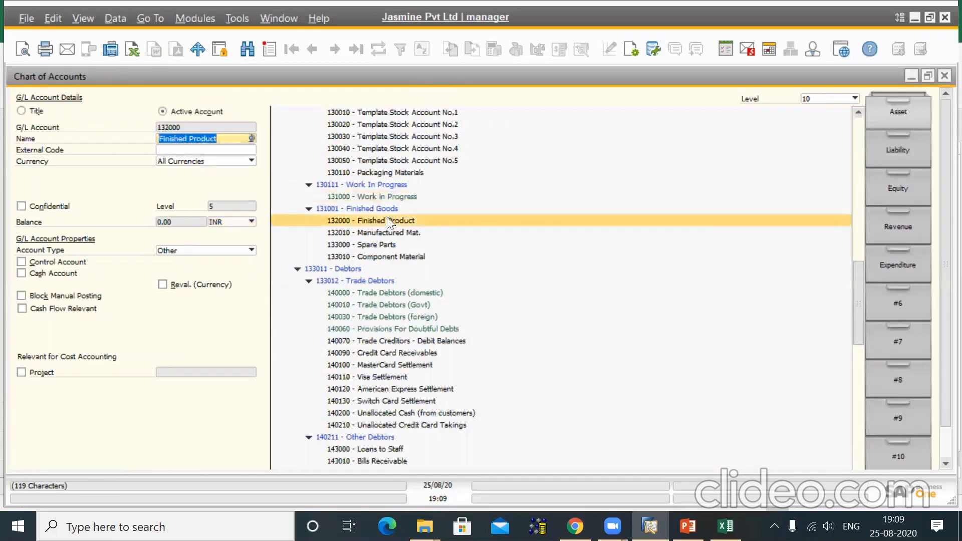
click(863, 114)
click(862, 114)
click(863, 114)
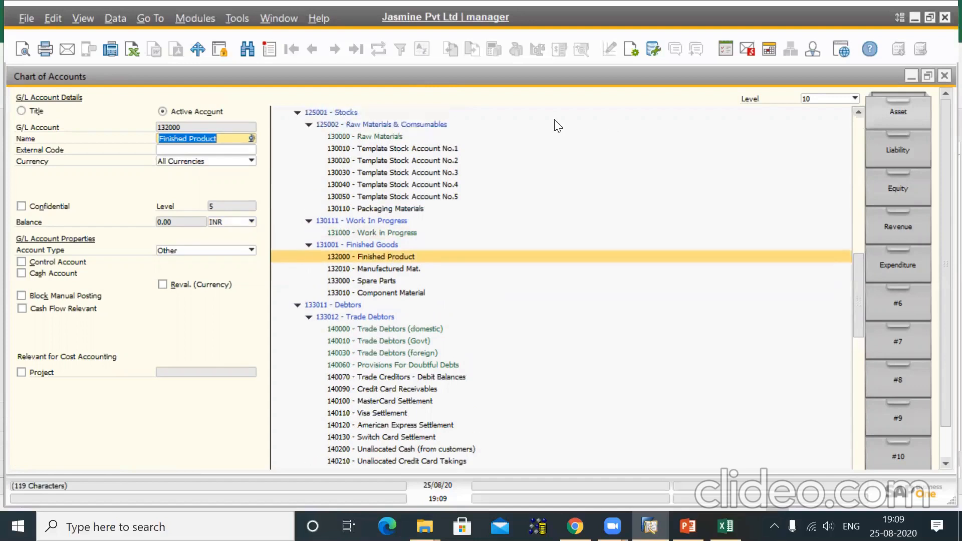
click(944, 75)
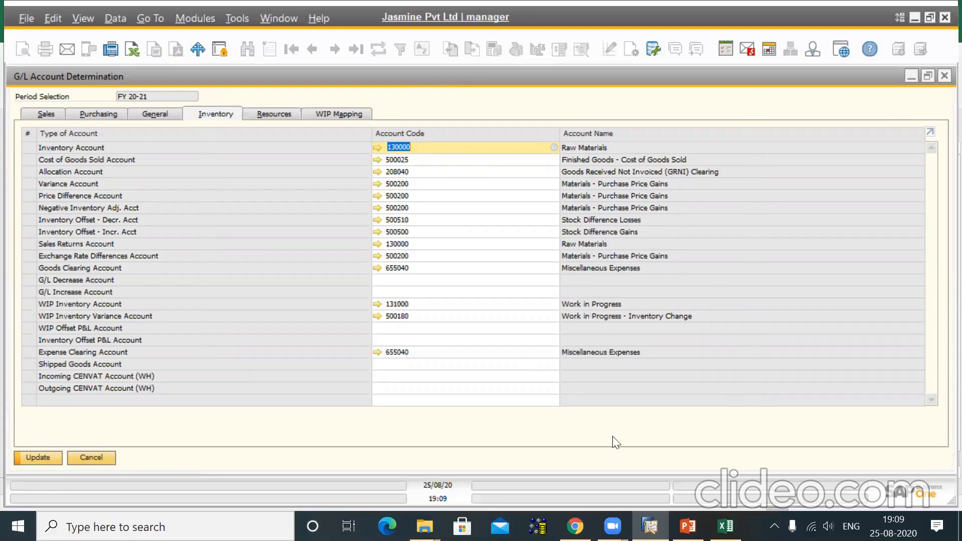
Switch to the PowerPoint presentation showing the GL Determination slide.
click(688, 526)
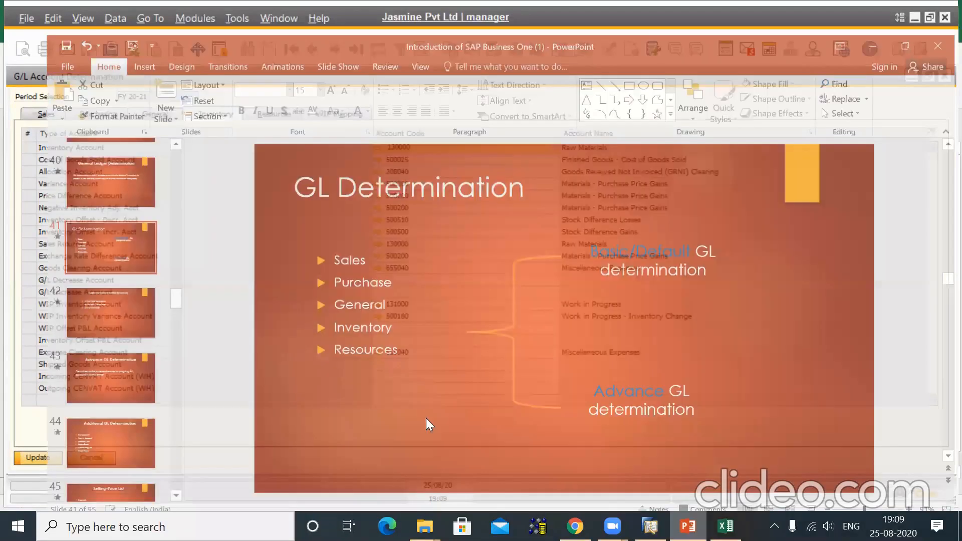